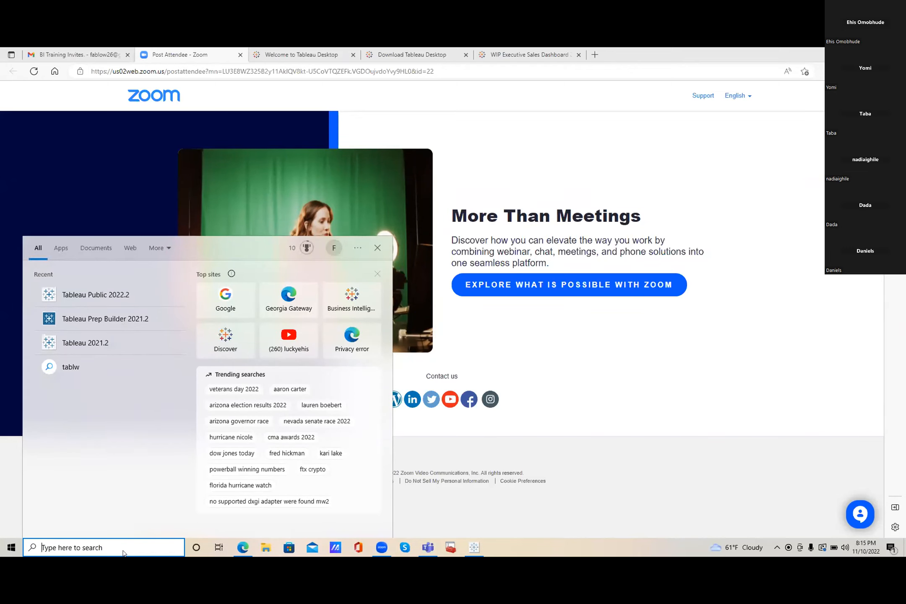
Step: Search the computer for installed SQL Server programs, then dismiss the search results
{"action": "type", "text": "s"}
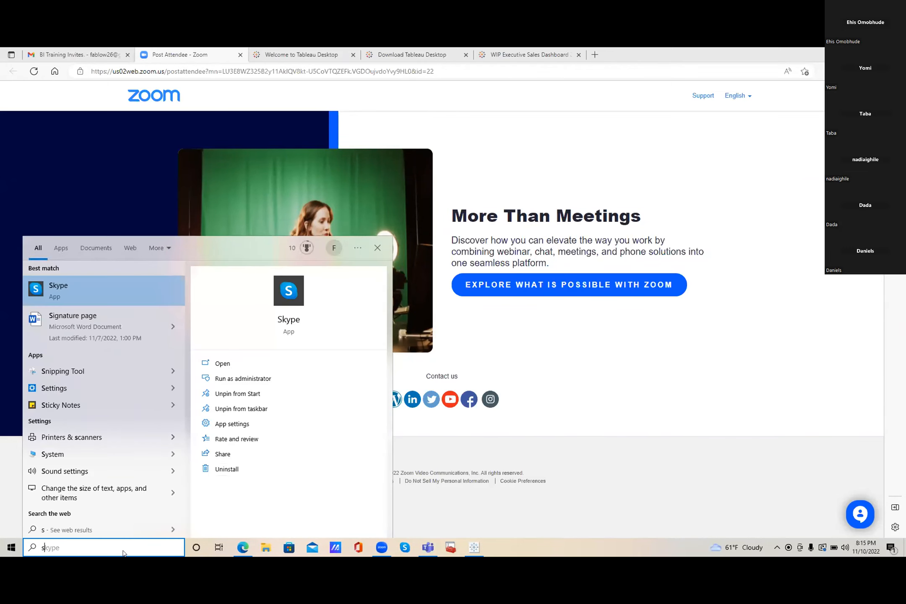
{"action": "type", "text": "q"}
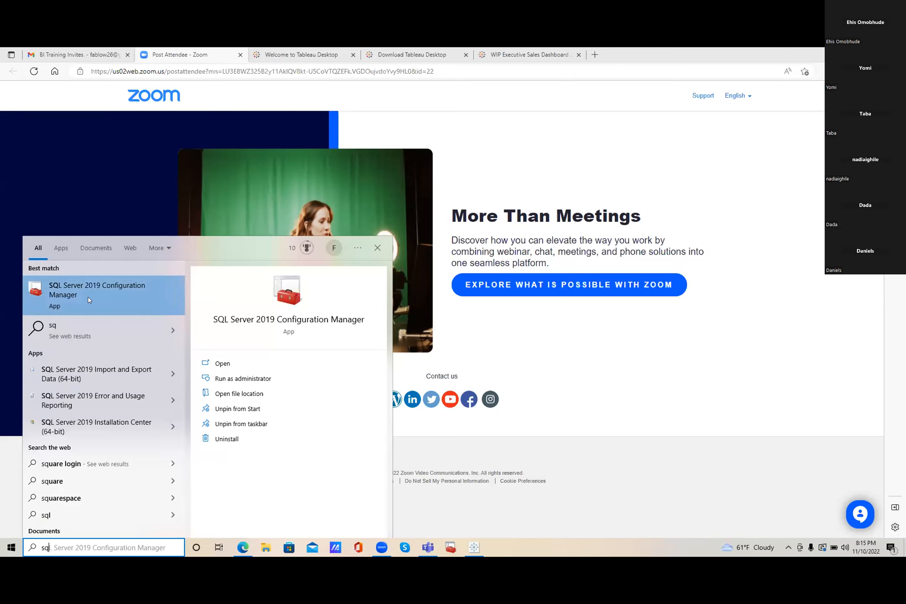
{"action": "key", "text": "BackSpace"}
{"action": "type", "text": "e"}
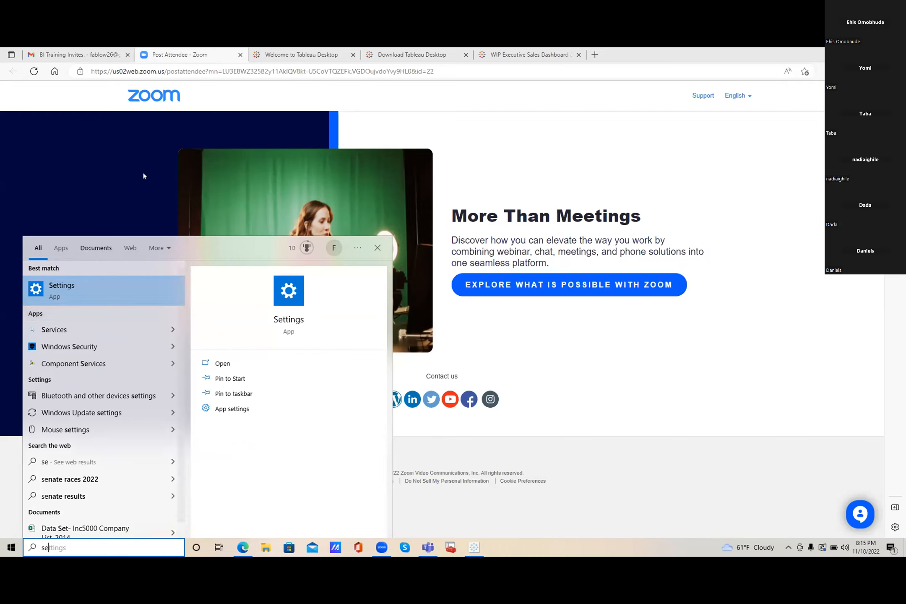
{"action": "left_click", "coordinate": [463, 158]}
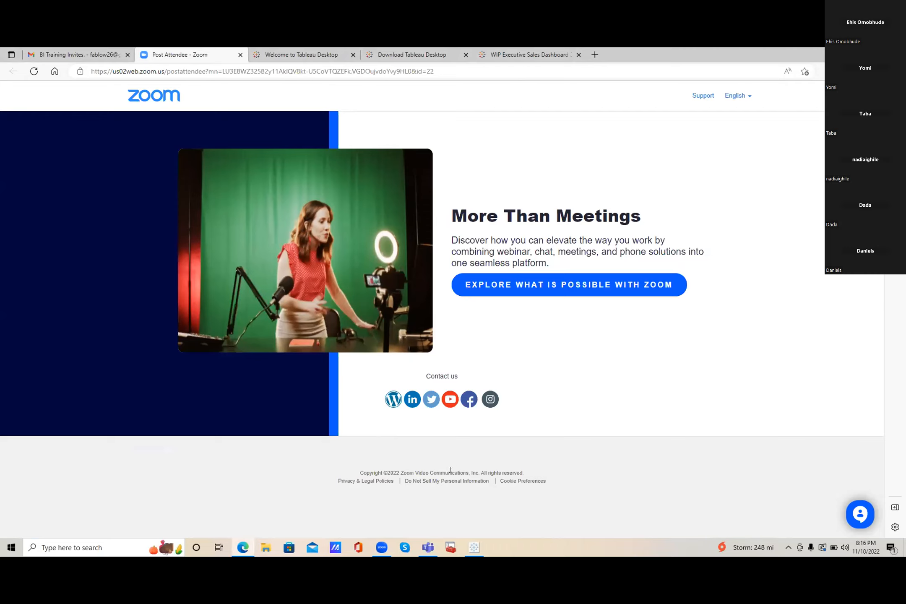
Step: Open SQL Server Configuration Manager, view its SQL Server services and top-level items, and leave it
{"action": "left_click", "coordinate": [450, 549]}
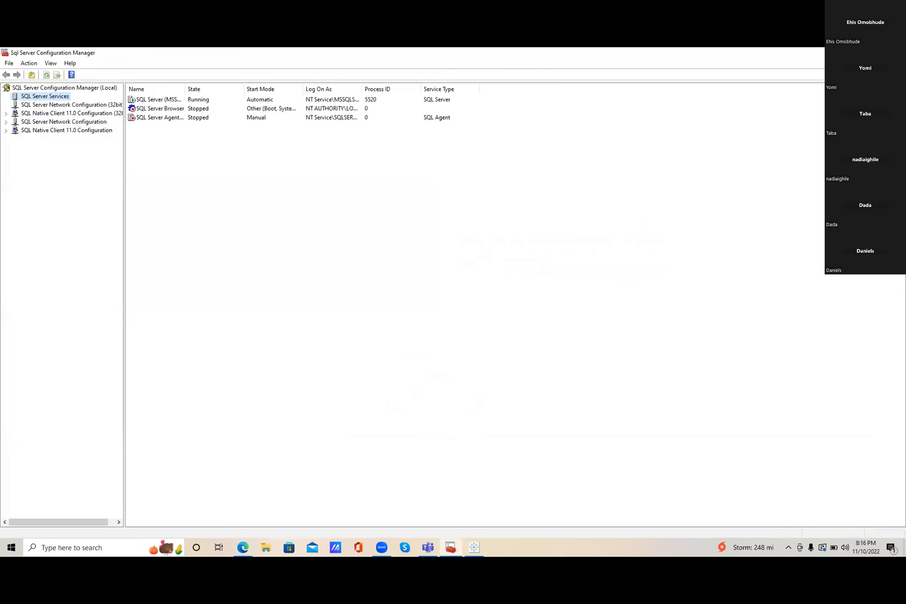
{"action": "left_click", "coordinate": [851, 53]}
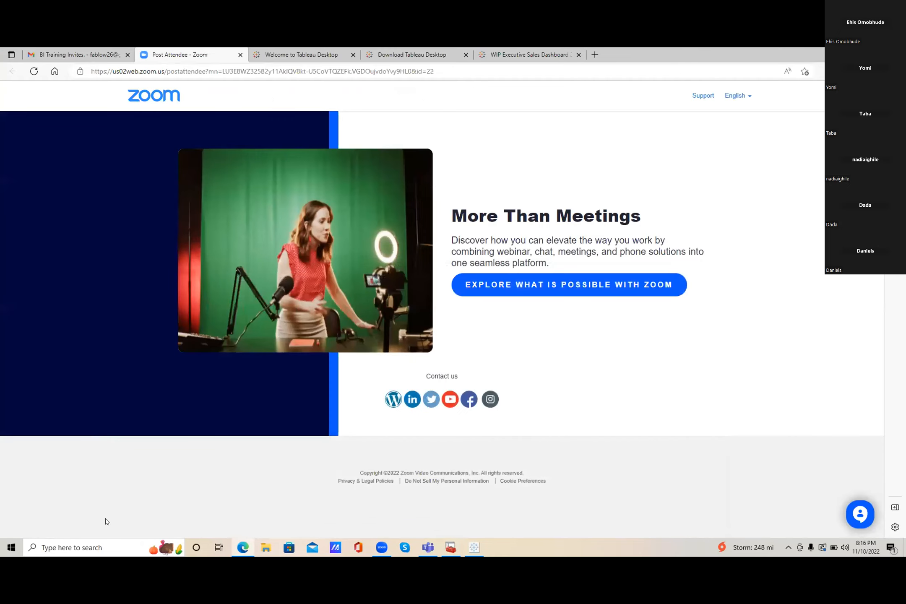
{"action": "left_click", "coordinate": [98, 549]}
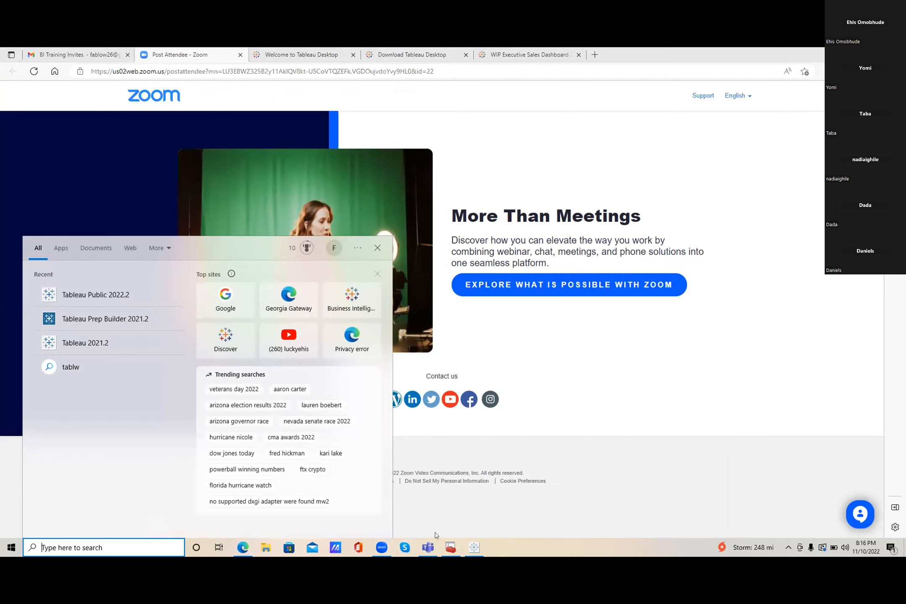
{"action": "left_click", "coordinate": [448, 549]}
{"action": "left_click", "coordinate": [448, 549]}
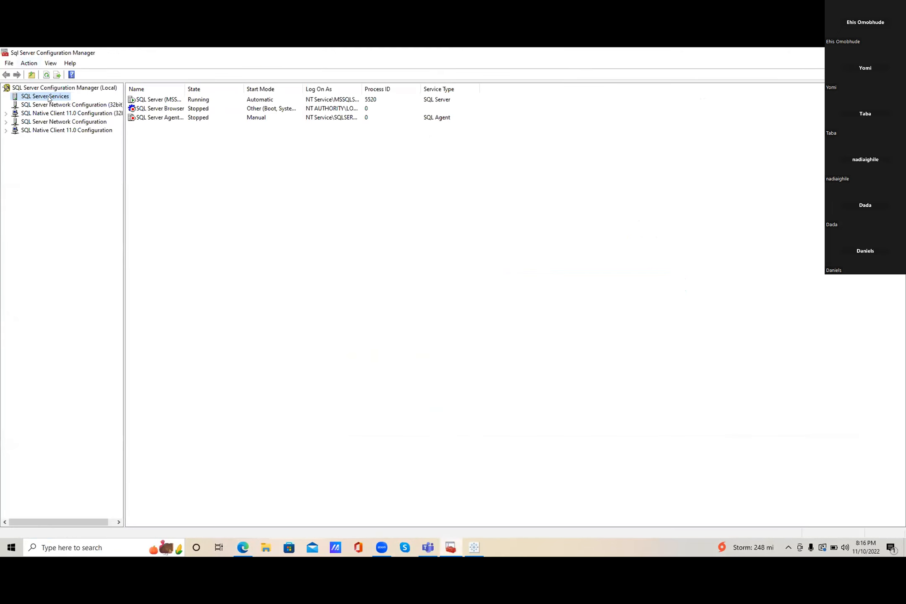
{"action": "left_click", "coordinate": [48, 89]}
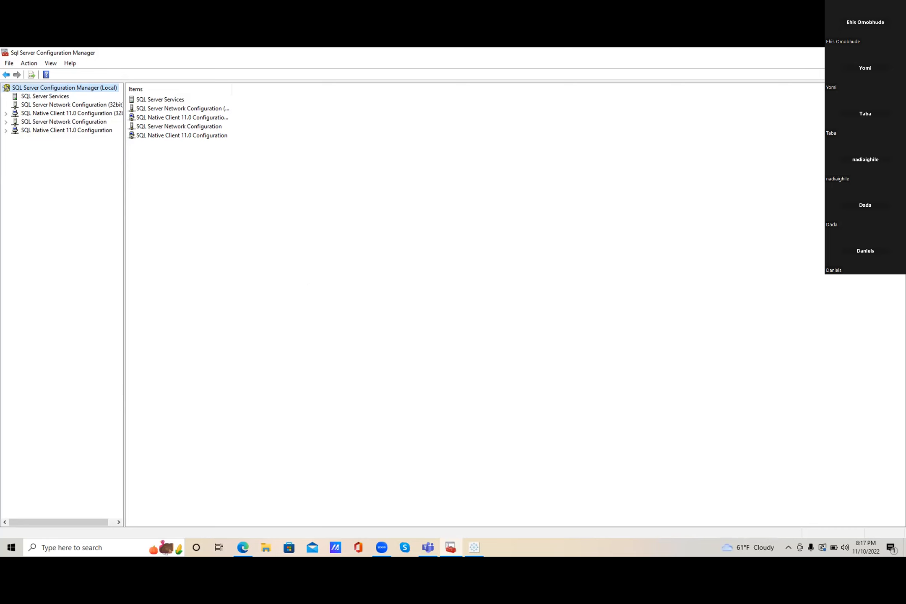
{"action": "left_click", "coordinate": [896, 53]}
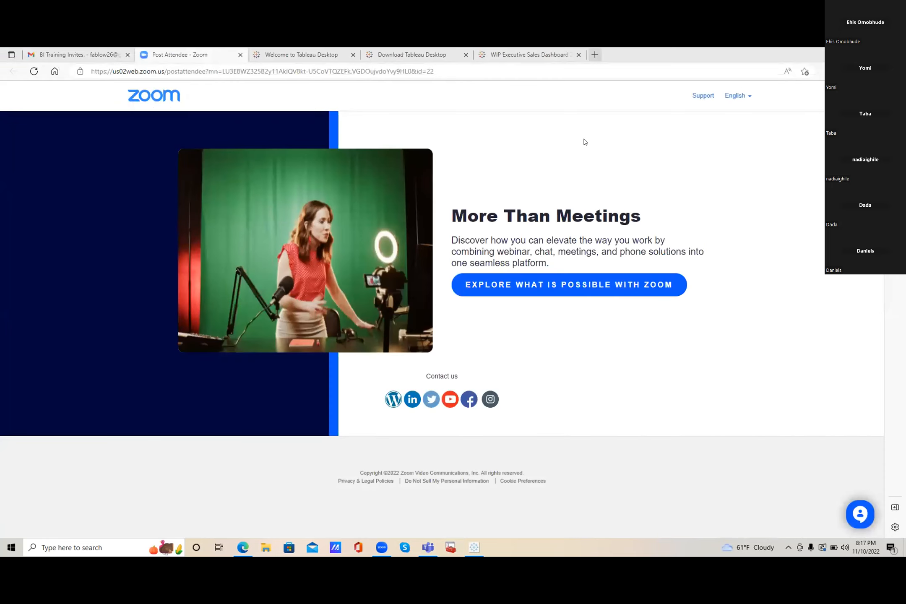
Step: Search the web for "microsoft sql server management studio" in a new browser tab
{"action": "key", "text": "ctrl+t"}
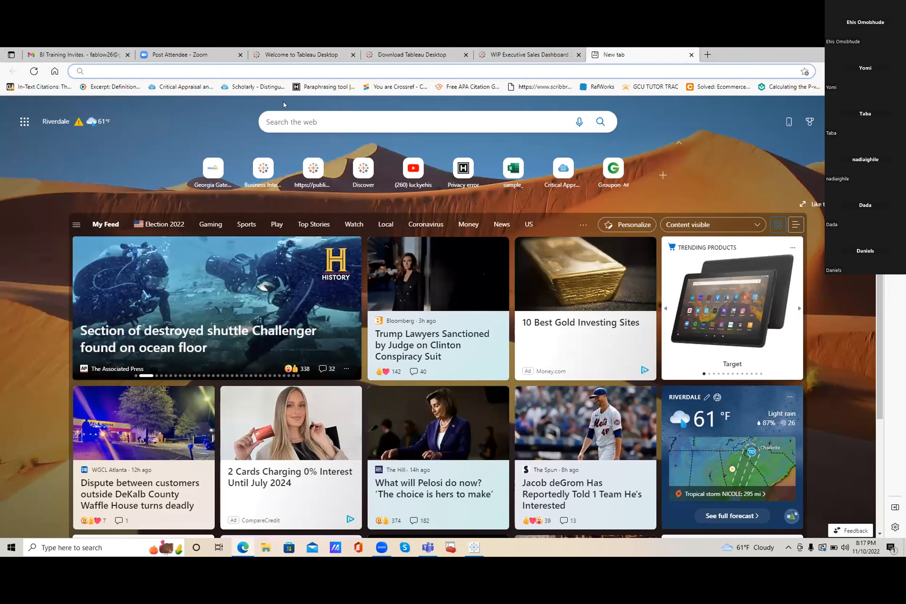
{"action": "type", "text": "mi"}
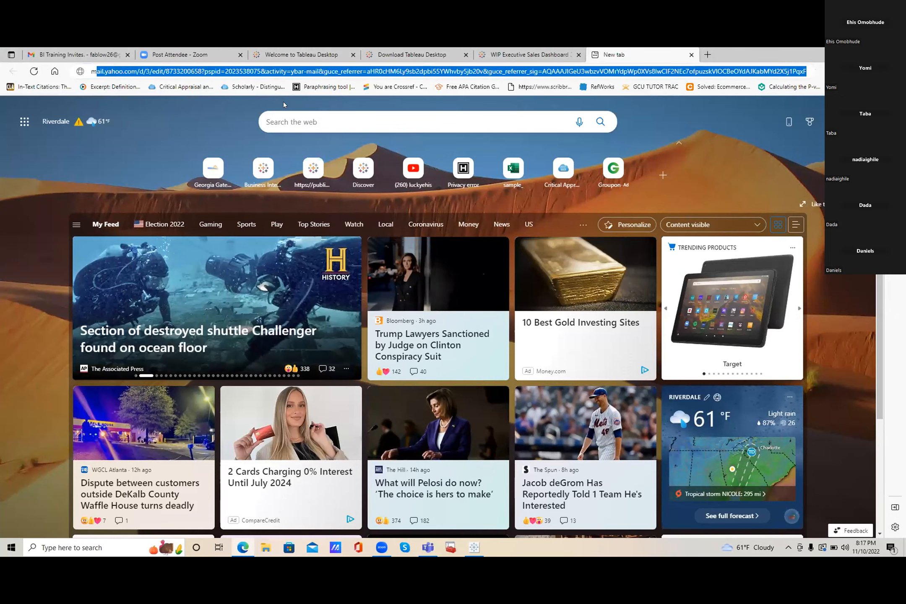
{"action": "type", "text": "c"}
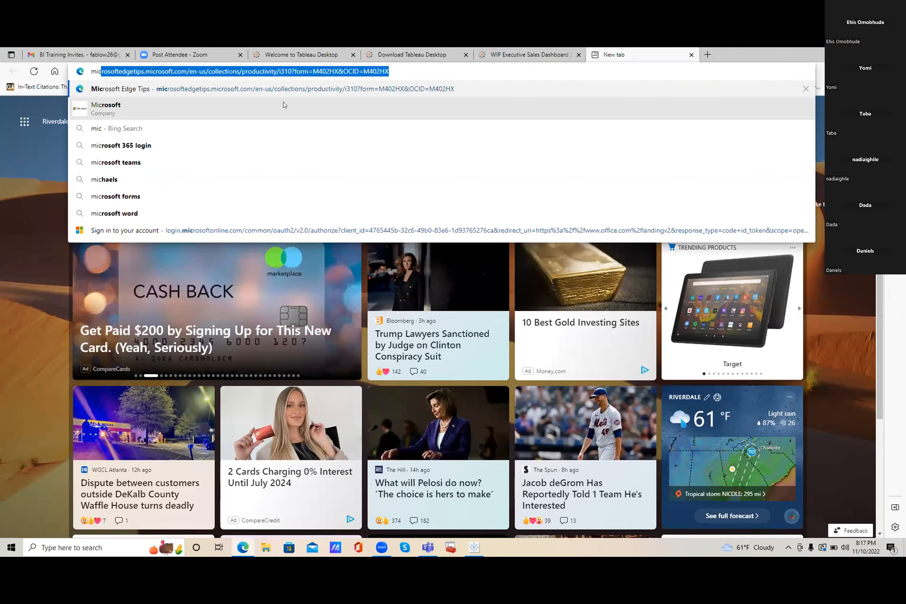
{"action": "type", "text": "rosoft"}
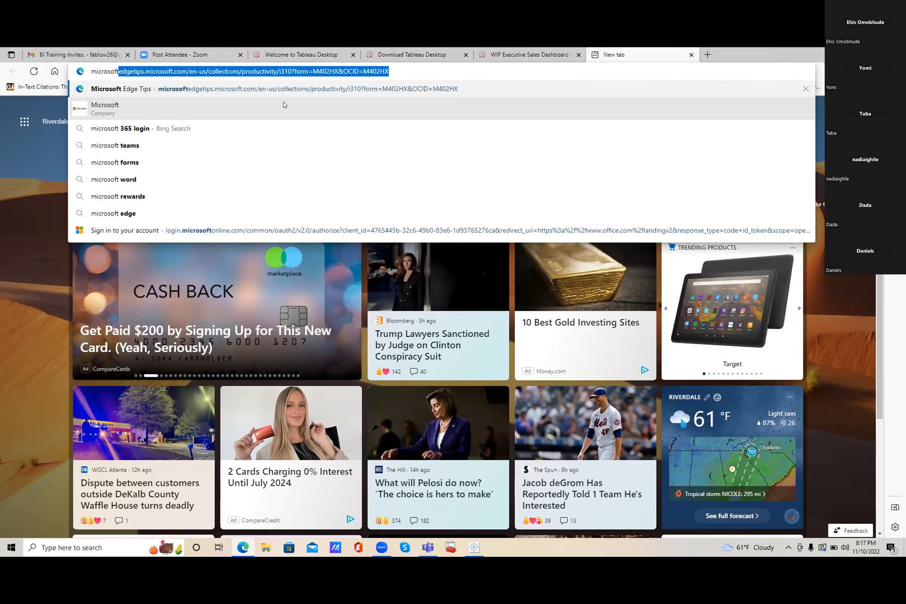
{"action": "key", "text": "BackSpace"}
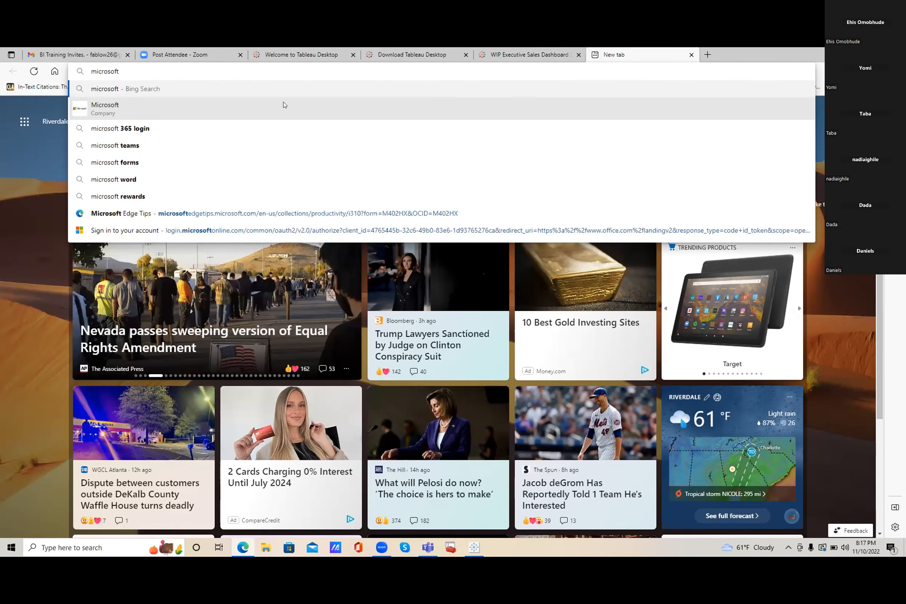
{"action": "type", "text": "sql"}
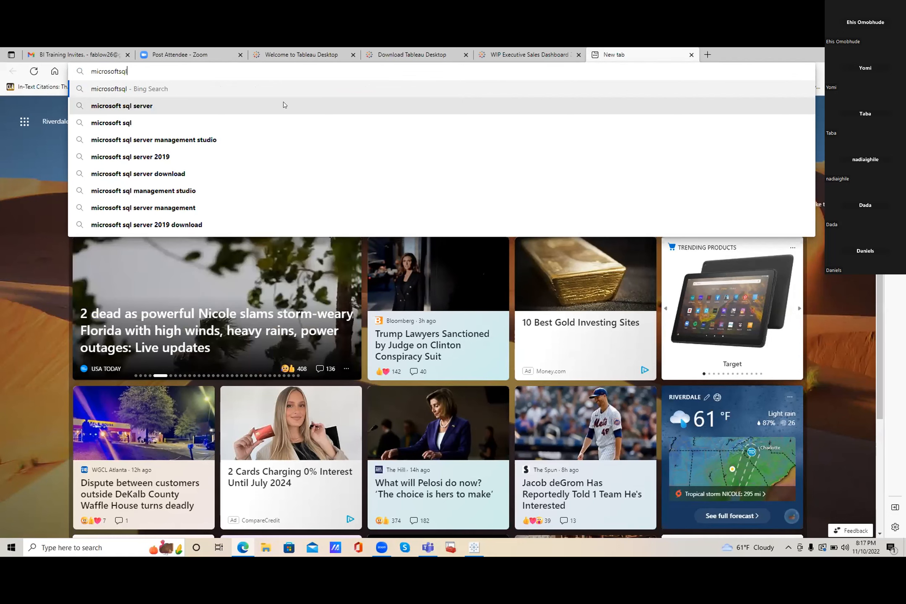
{"action": "left_click", "coordinate": [194, 140]}
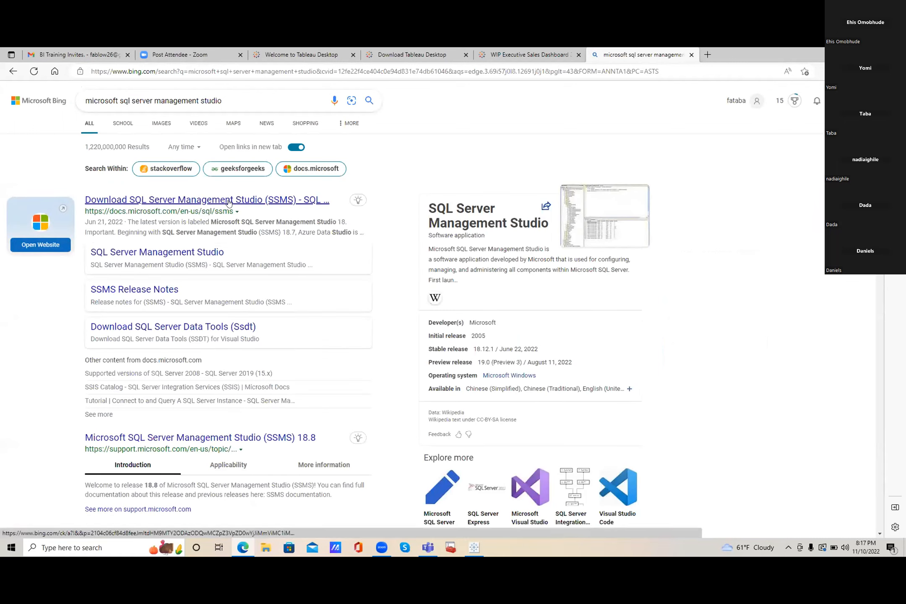
Step: Open Microsoft's Download SSMS page and download the free SQL Server Management Studio 18.12.1 installer
{"action": "left_click", "coordinate": [229, 202]}
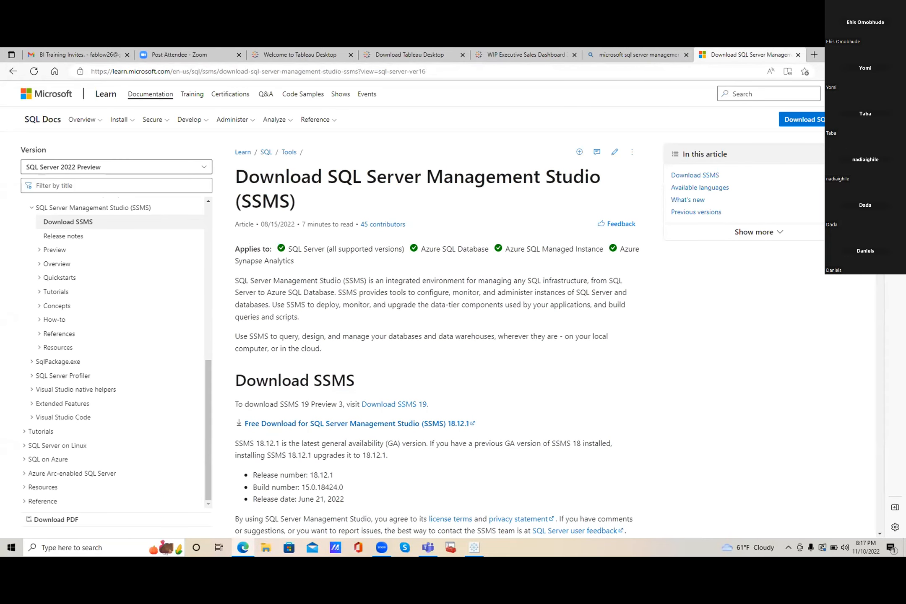
{"action": "scroll", "coordinate": [357, 285], "scroll_direction": "down", "scroll_amount": 3}
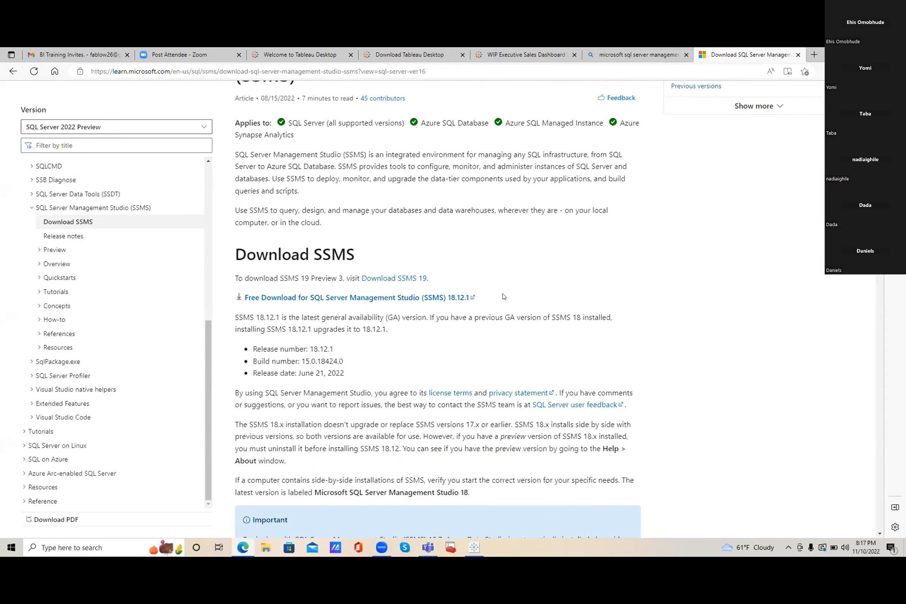
{"action": "left_click", "coordinate": [365, 299]}
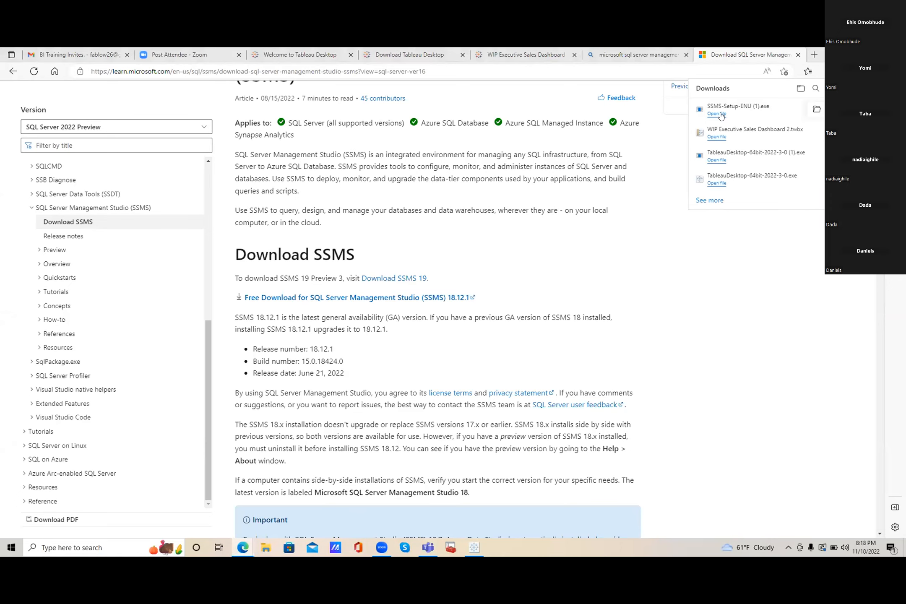
Step: Run the downloaded SSMS-Setup-ENU (1).exe and start the installation in the default location
{"action": "left_click", "coordinate": [717, 114]}
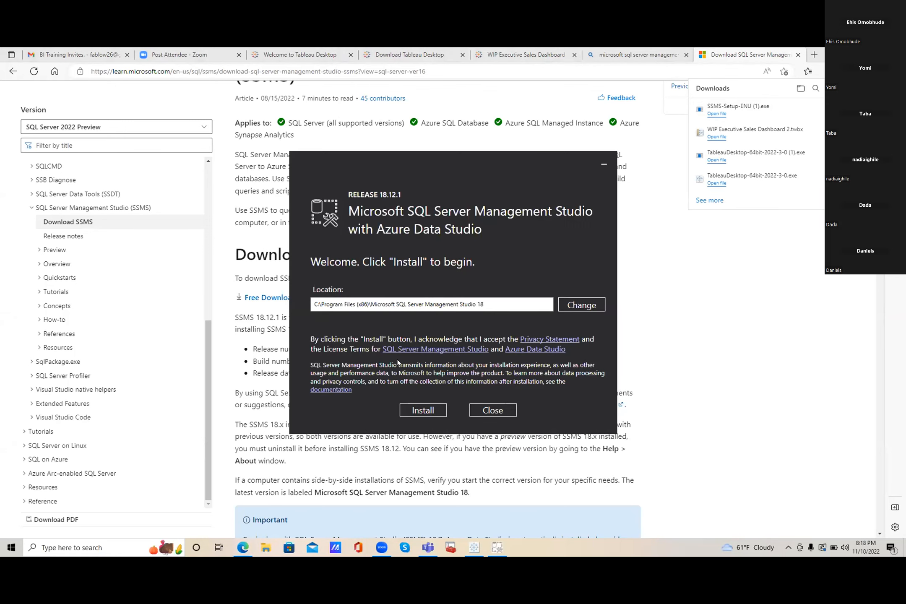
{"action": "left_click", "coordinate": [413, 414]}
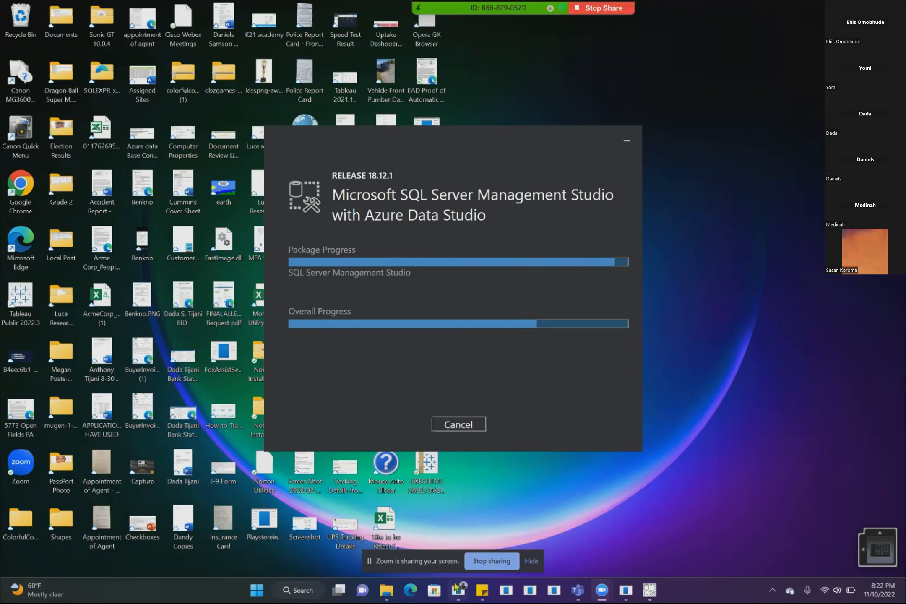
{"action": "mouse_move", "coordinate": [459, 599]}
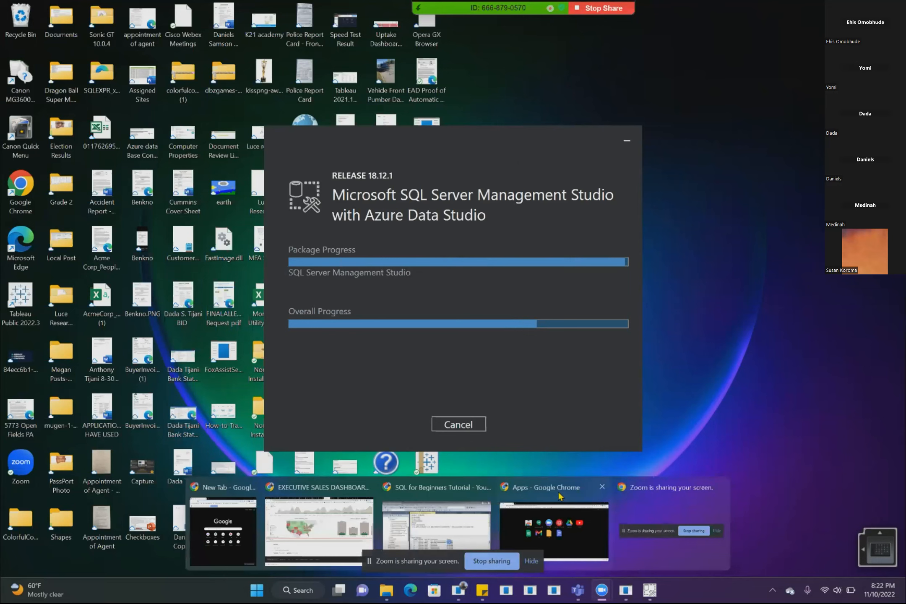
{"action": "left_click", "coordinate": [565, 507]}
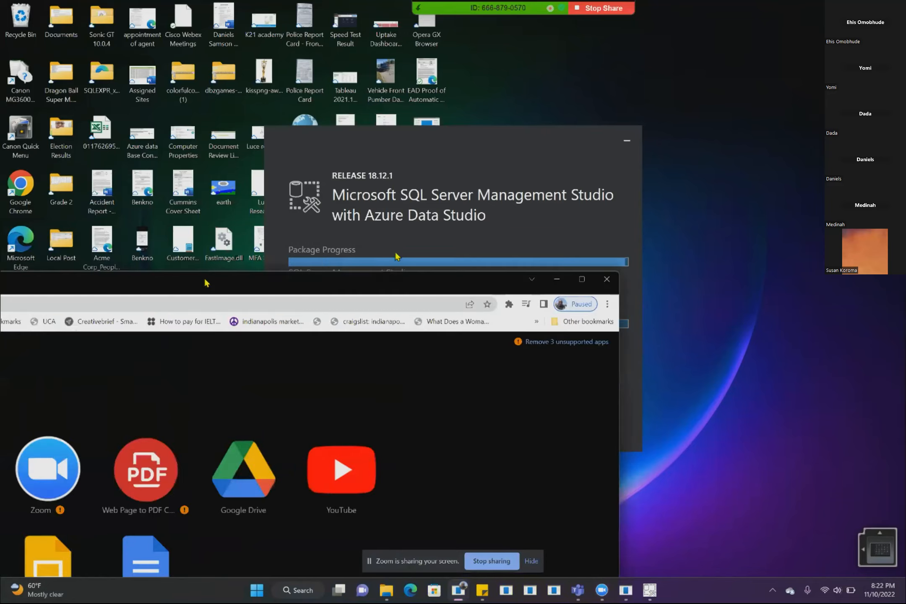
{"action": "left_click_drag", "start_coordinate": [426, 207], "coordinate": [479, 44]}
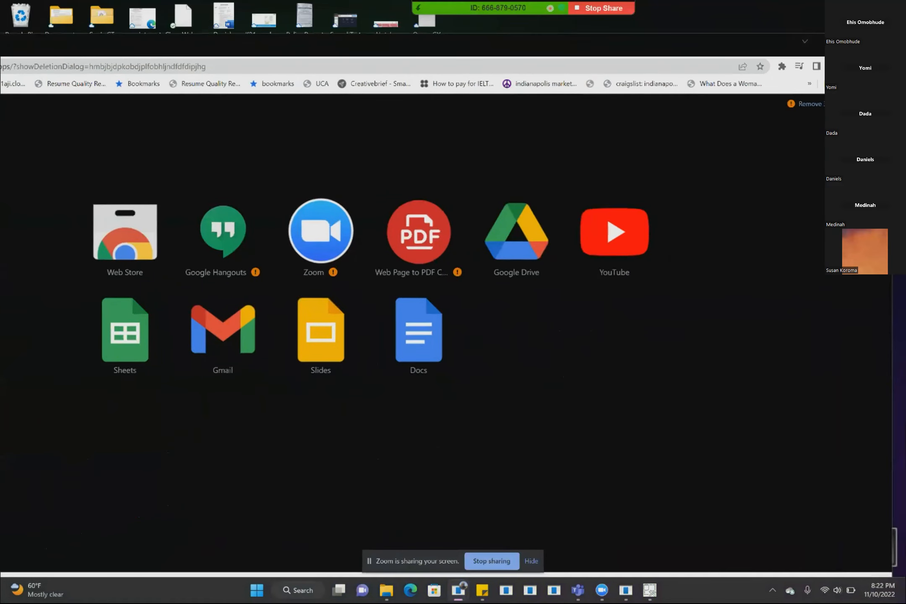
{"action": "mouse_move", "coordinate": [816, 66]}
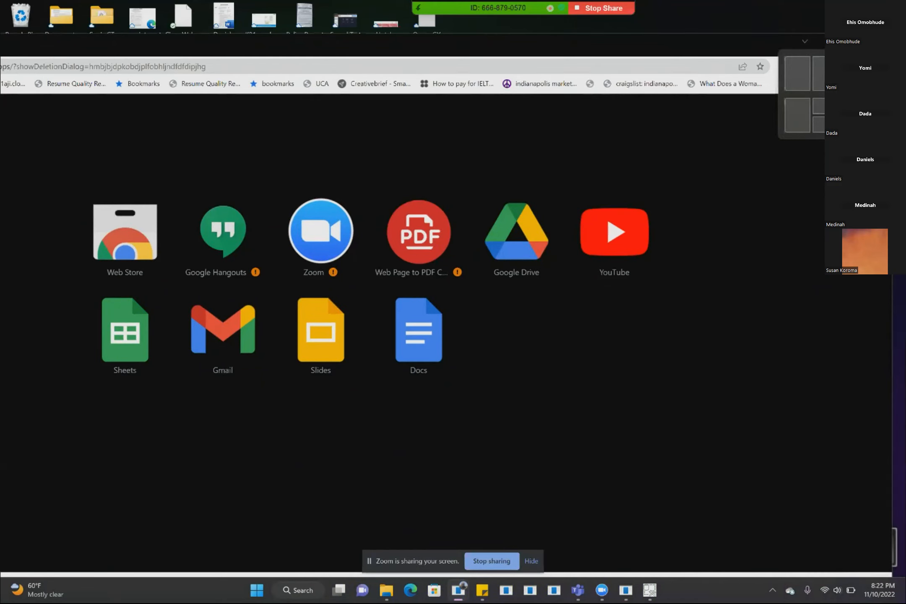
{"action": "left_click", "coordinate": [850, 41]}
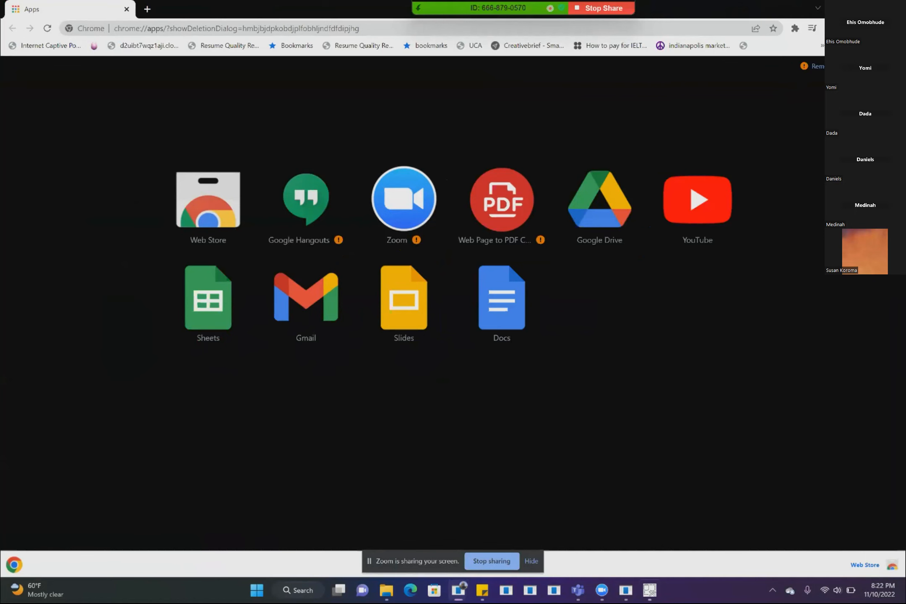
{"action": "left_click", "coordinate": [838, 7]}
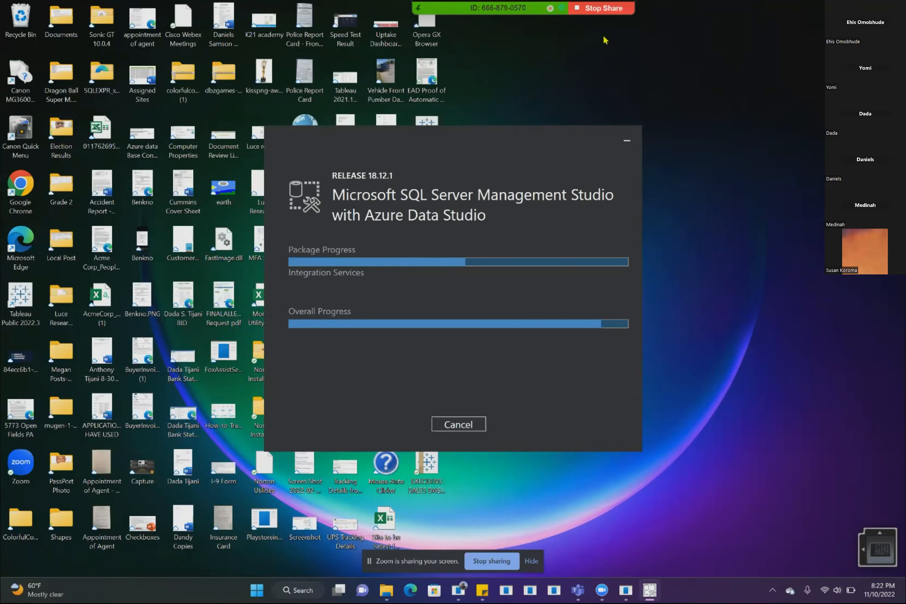
Step: Stop sharing the screen in the Zoom meeting
{"action": "left_click", "coordinate": [593, 9]}
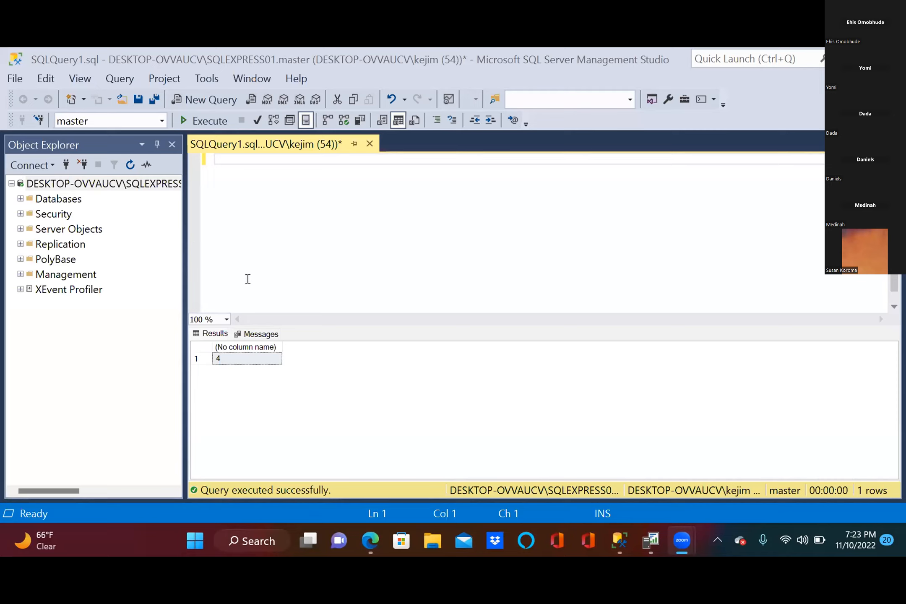
{"action": "left_click", "coordinate": [258, 535]}
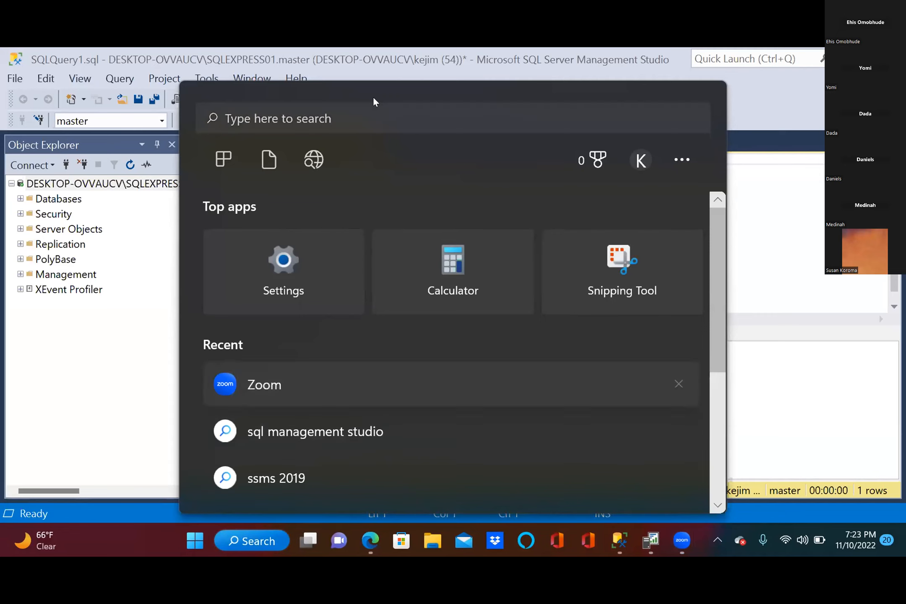
{"action": "left_click", "coordinate": [337, 149]}
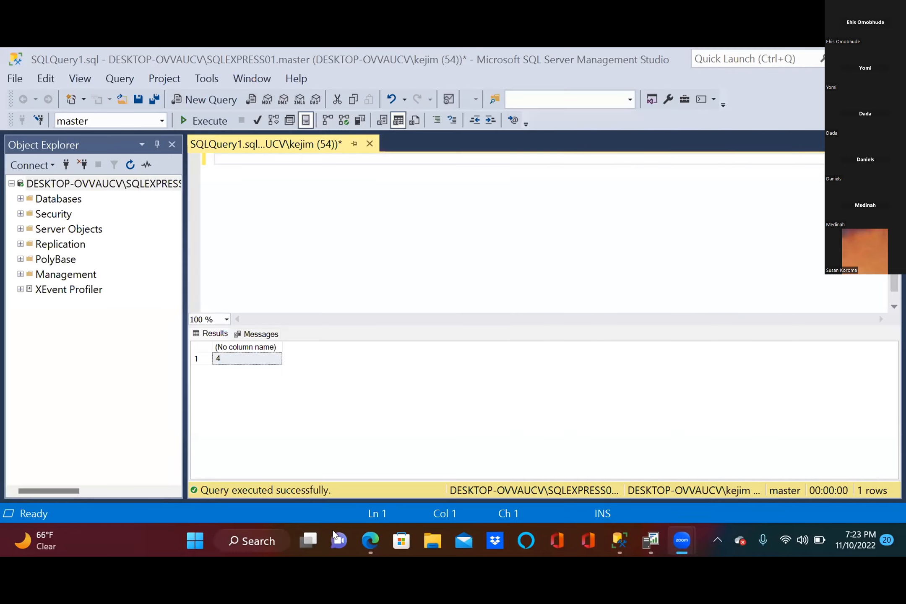
{"action": "left_click", "coordinate": [255, 541]}
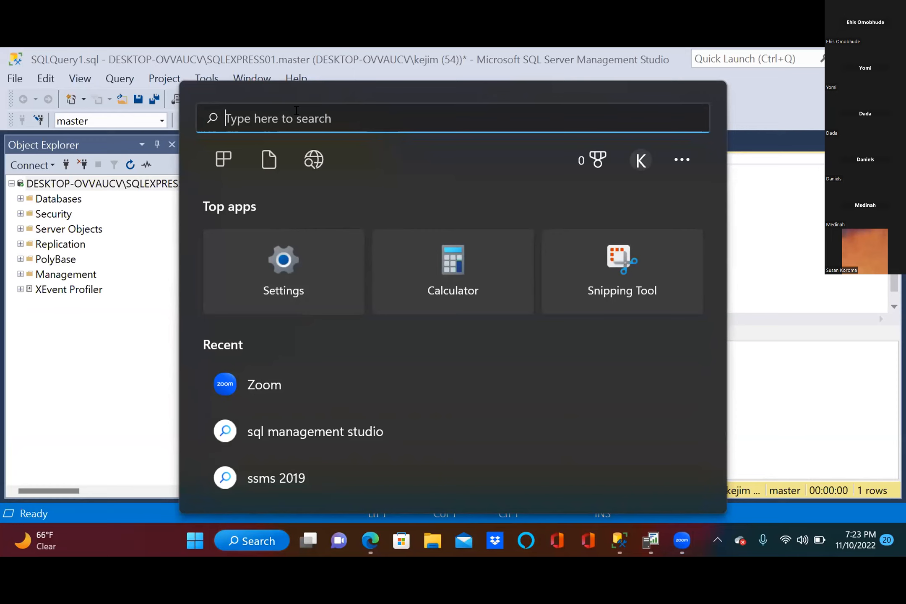
{"action": "type", "text": "ta"}
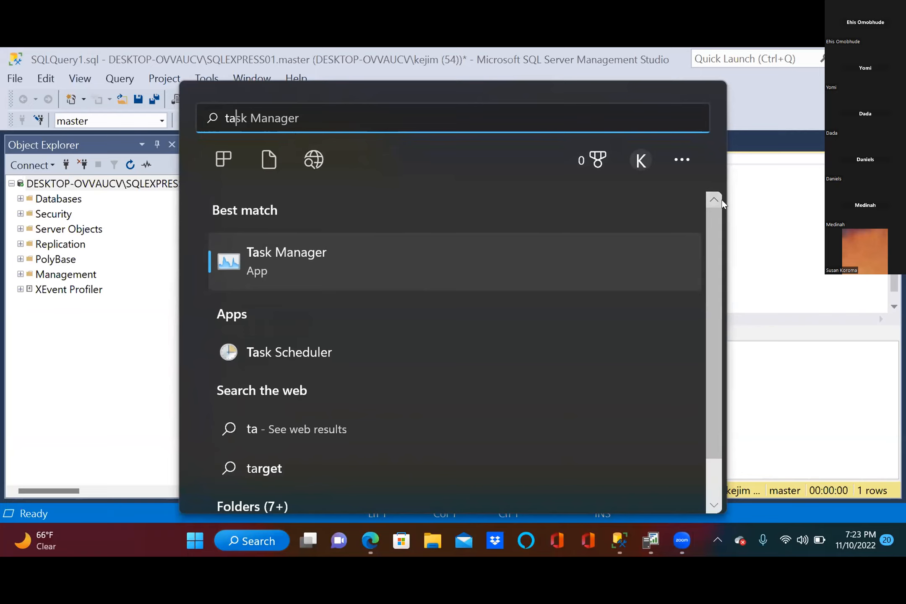
{"action": "left_click", "coordinate": [778, 203]}
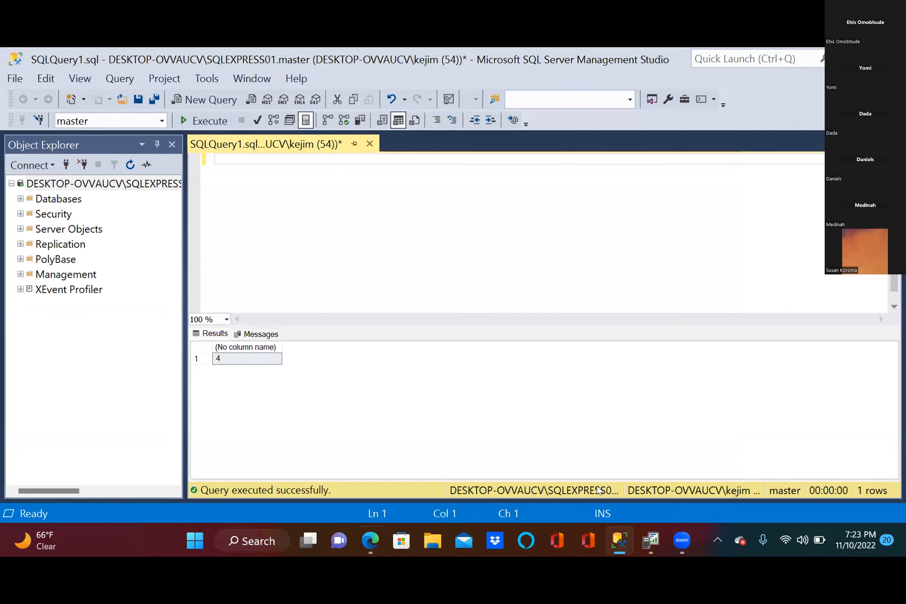
{"action": "mouse_move", "coordinate": [676, 537]}
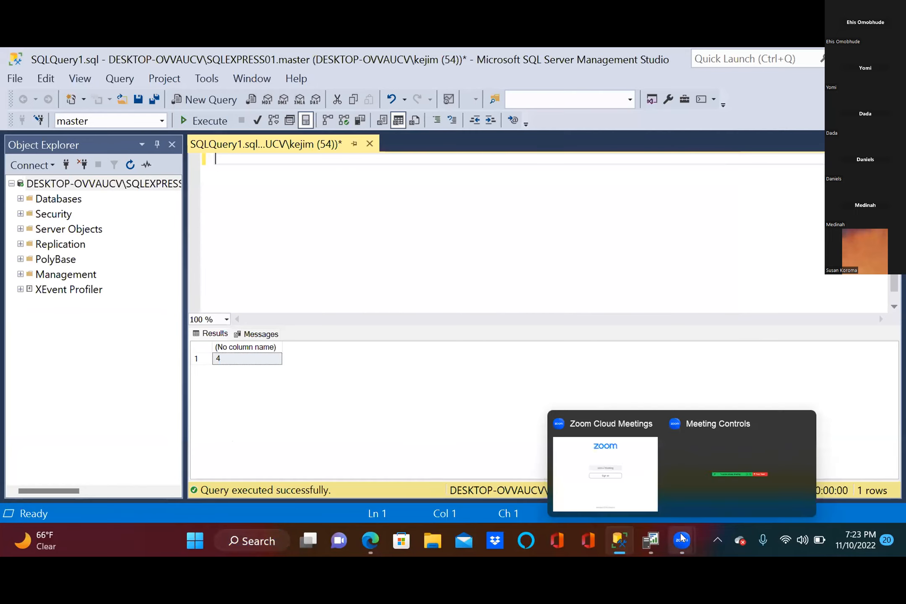
Step: Try to bring the Zoom Meeting Controls window to the front
{"action": "left_click", "coordinate": [712, 481]}
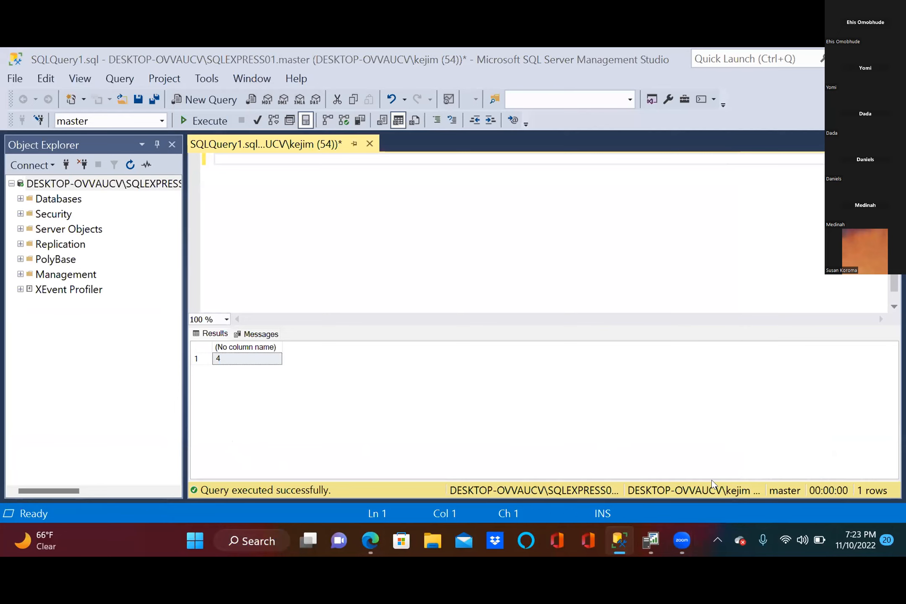
{"action": "mouse_move", "coordinate": [676, 538]}
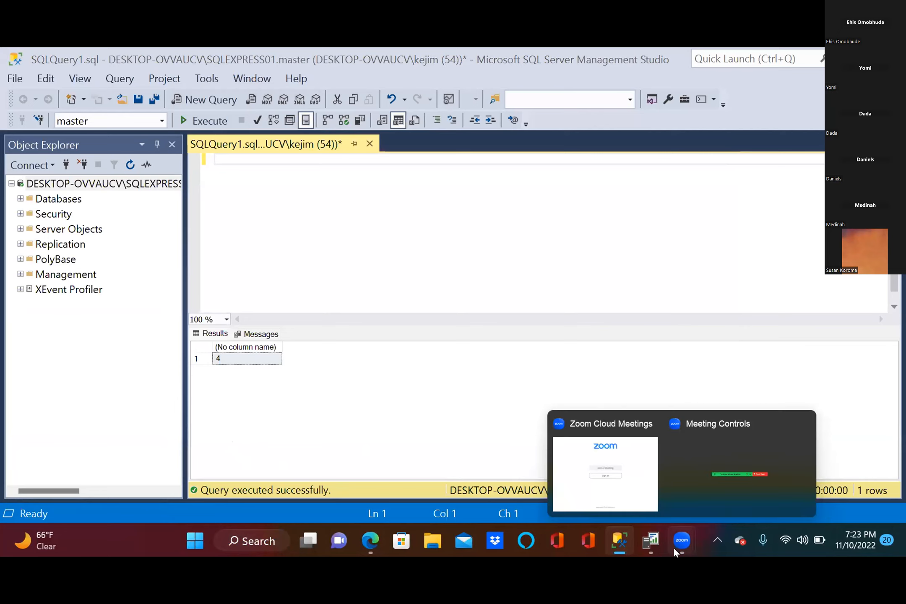
{"action": "left_click", "coordinate": [696, 491]}
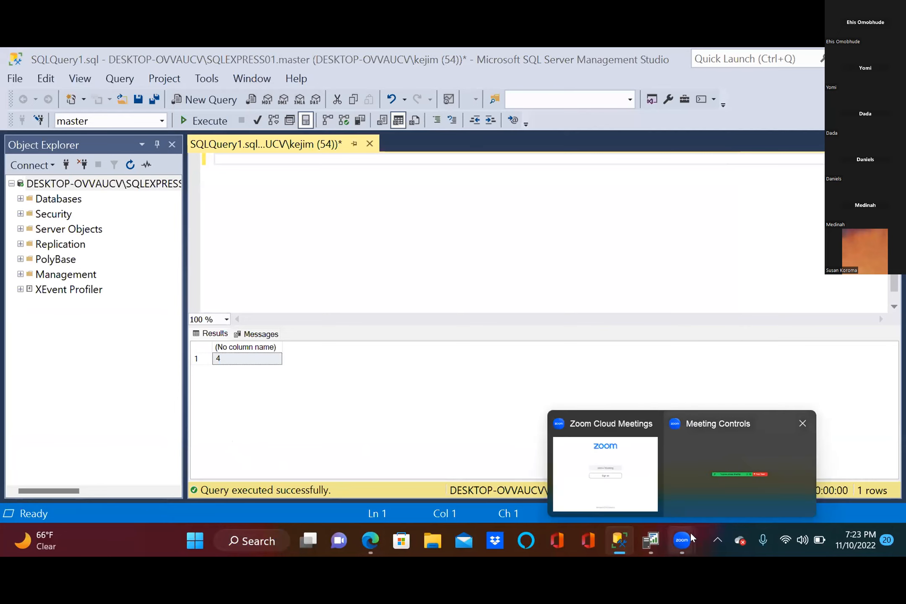
{"action": "left_click", "coordinate": [680, 541]}
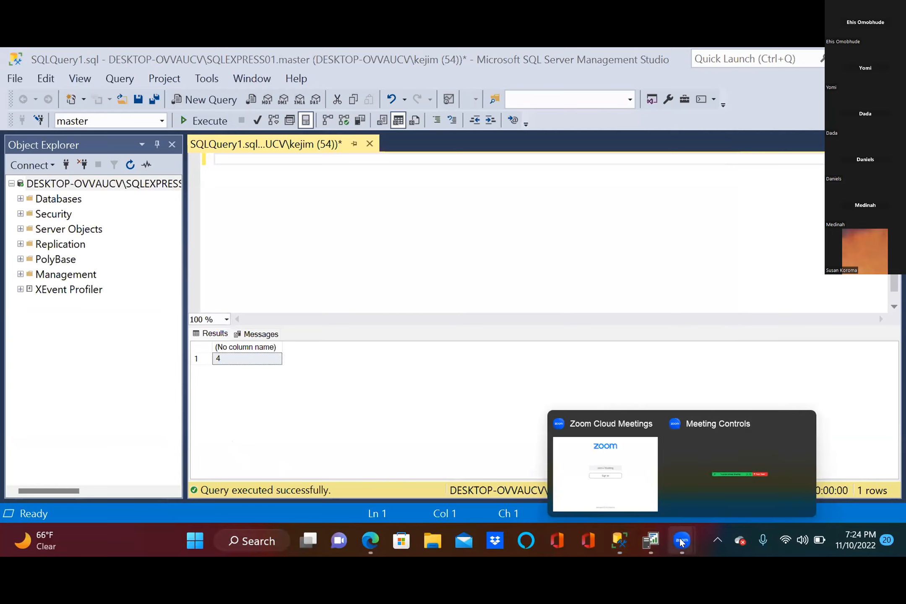
{"action": "left_click", "coordinate": [715, 487]}
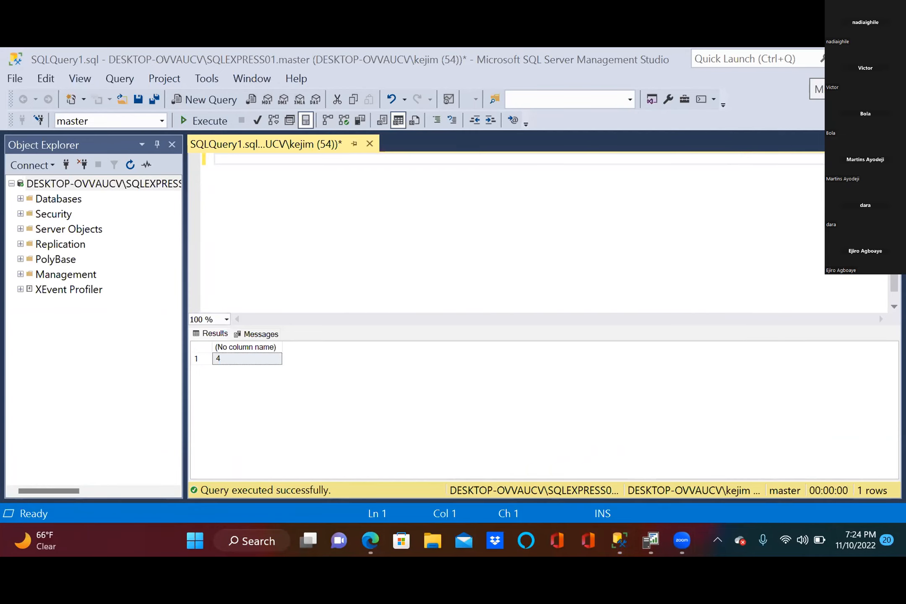
Step: Minimize SQL Server Management Studio, close SQL Server Profiler, and switch to the Zoom Meeting Controls
{"action": "left_click", "coordinate": [846, 58]}
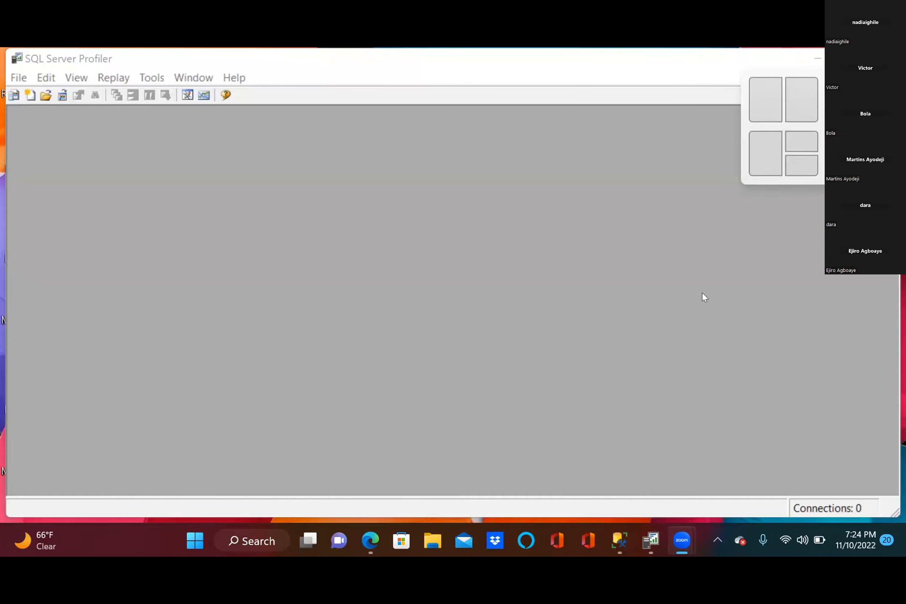
{"action": "mouse_move", "coordinate": [682, 540]}
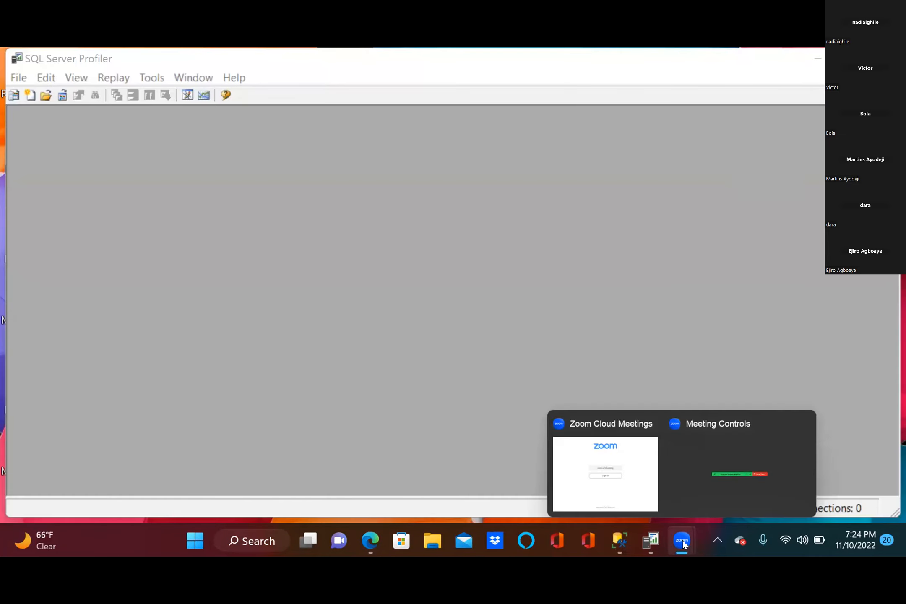
{"action": "left_click", "coordinate": [715, 486]}
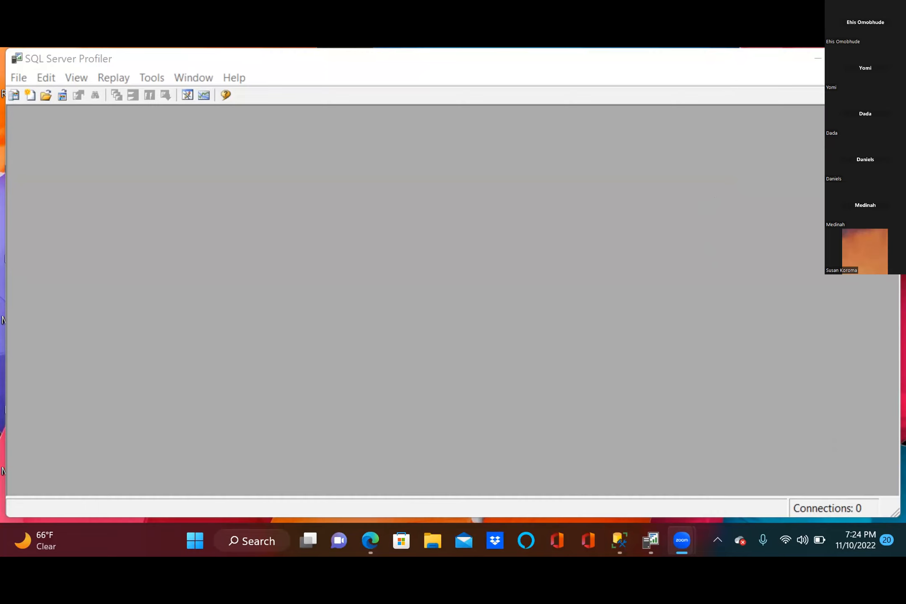
{"action": "left_click", "coordinate": [884, 59]}
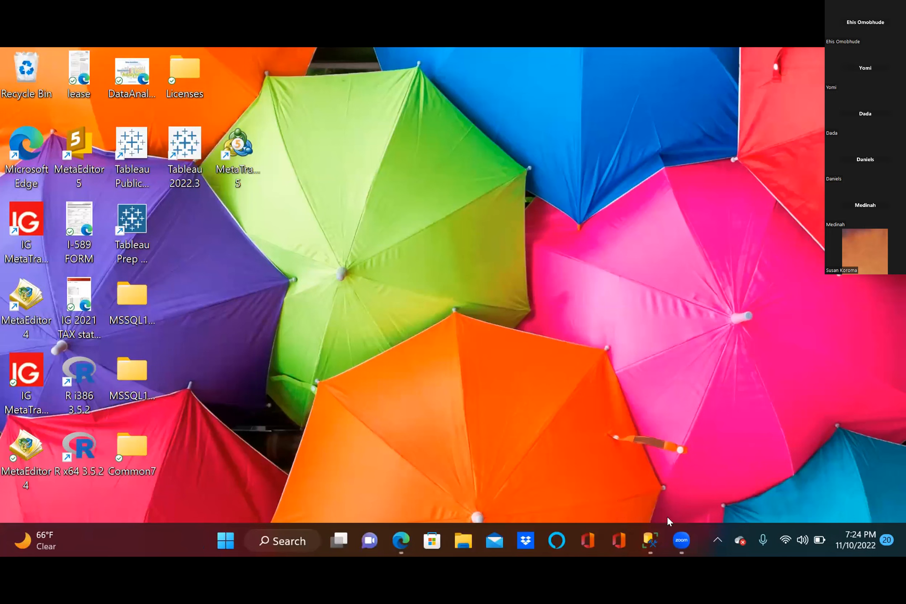
{"action": "mouse_move", "coordinate": [681, 540]}
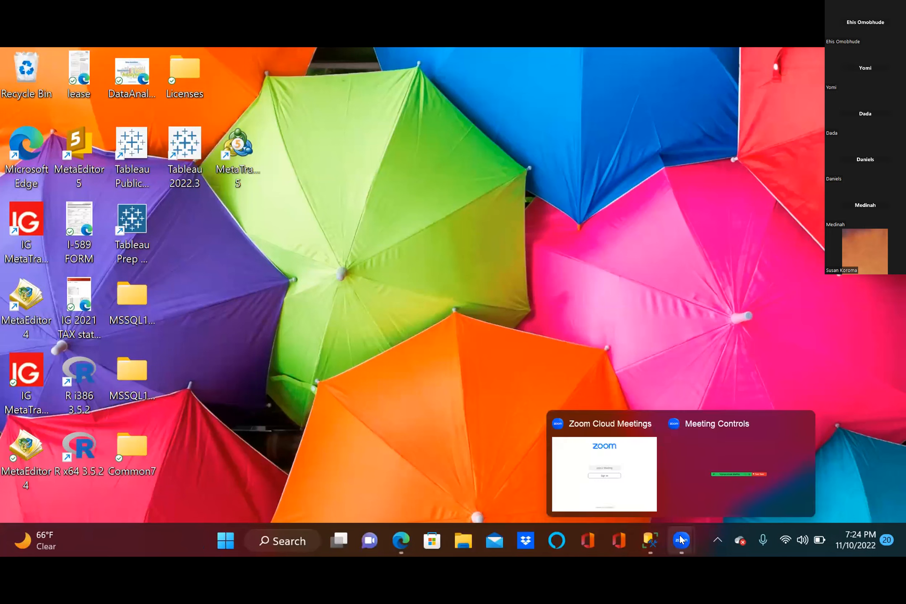
{"action": "left_click", "coordinate": [717, 475]}
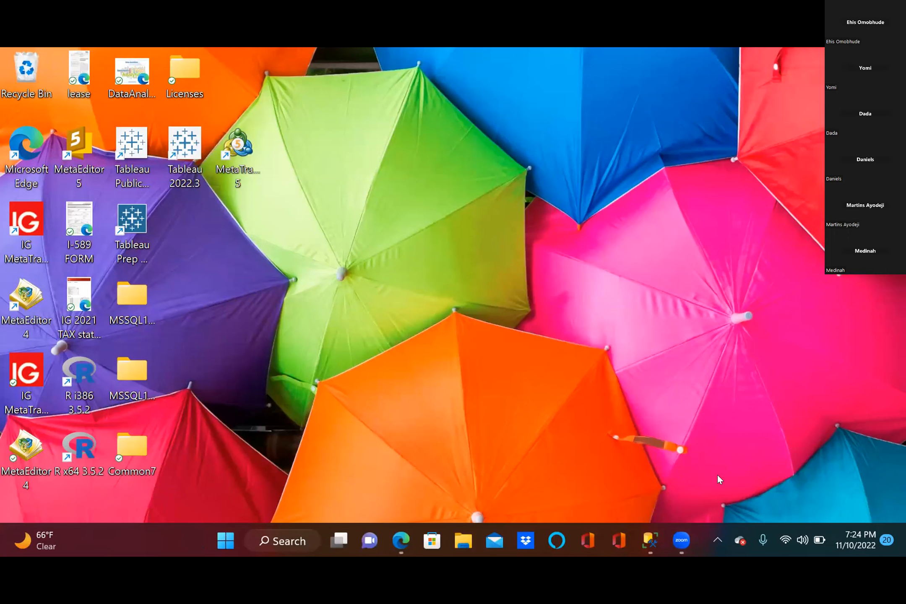
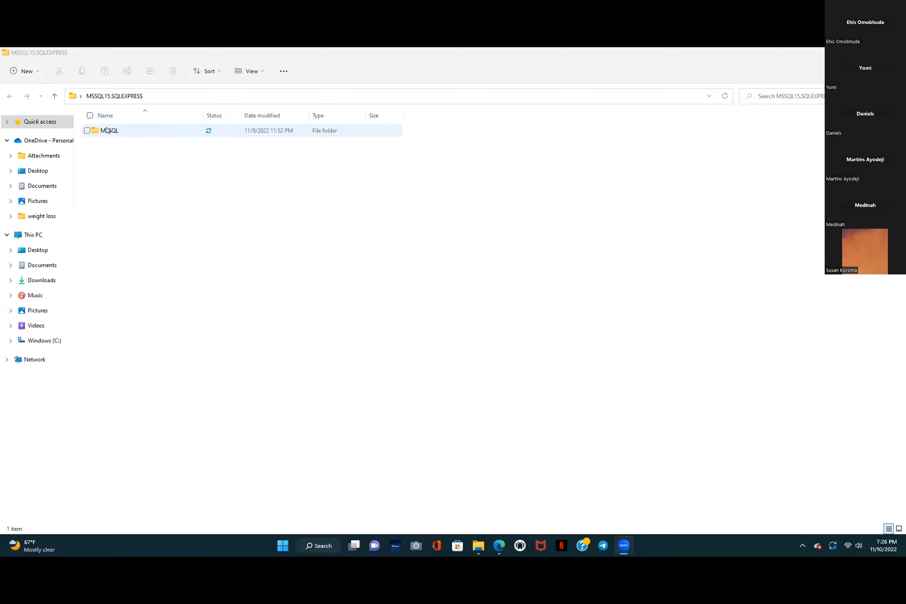
Step: Open the MSSQL folder inside MSSQL15.SQLEXPRESS and inspect the contents of its Install subfolder
{"action": "double_click", "coordinate": [107, 130]}
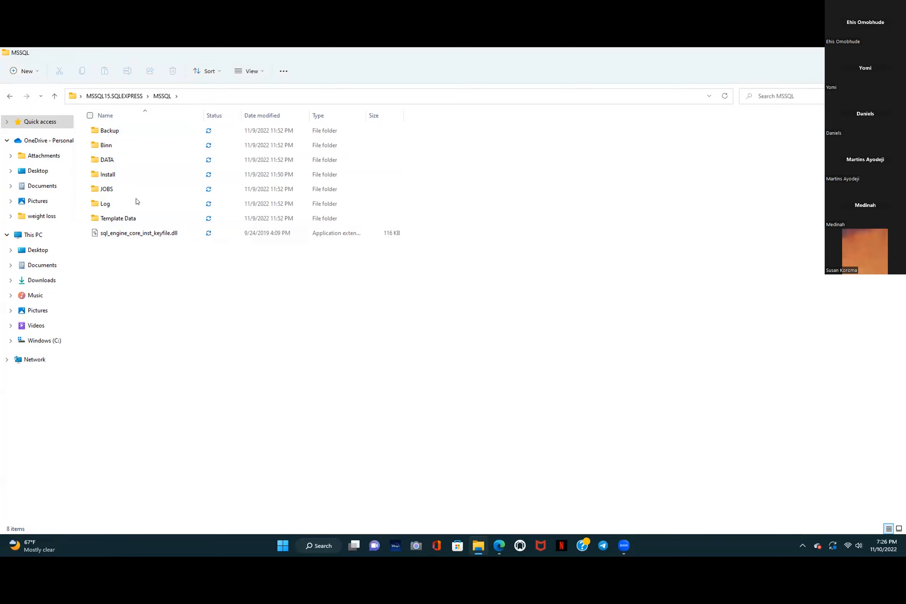
{"action": "left_click", "coordinate": [120, 175]}
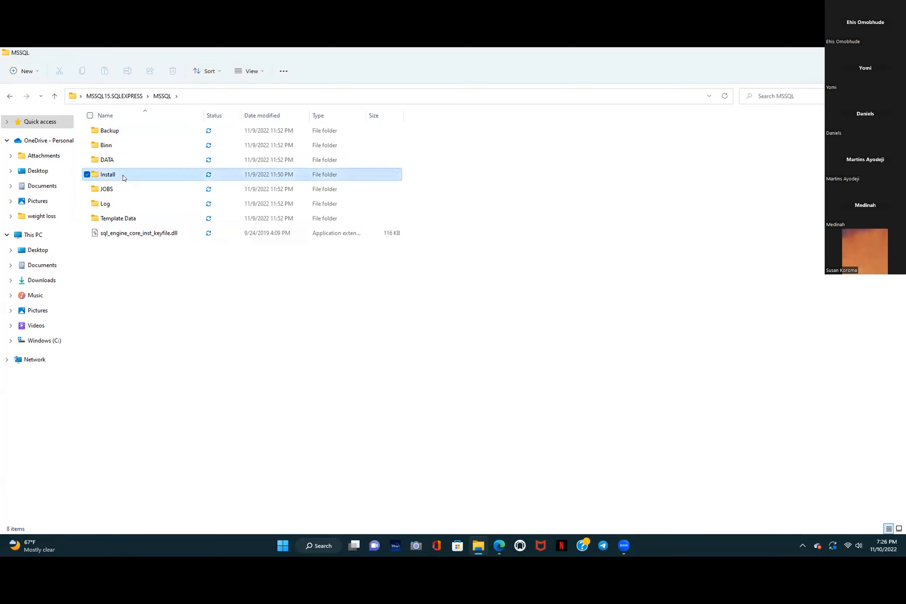
{"action": "left_click", "coordinate": [120, 174]}
{"action": "left_click", "coordinate": [198, 299]}
{"action": "left_click", "coordinate": [123, 170]}
{"action": "double_click", "coordinate": [109, 176]}
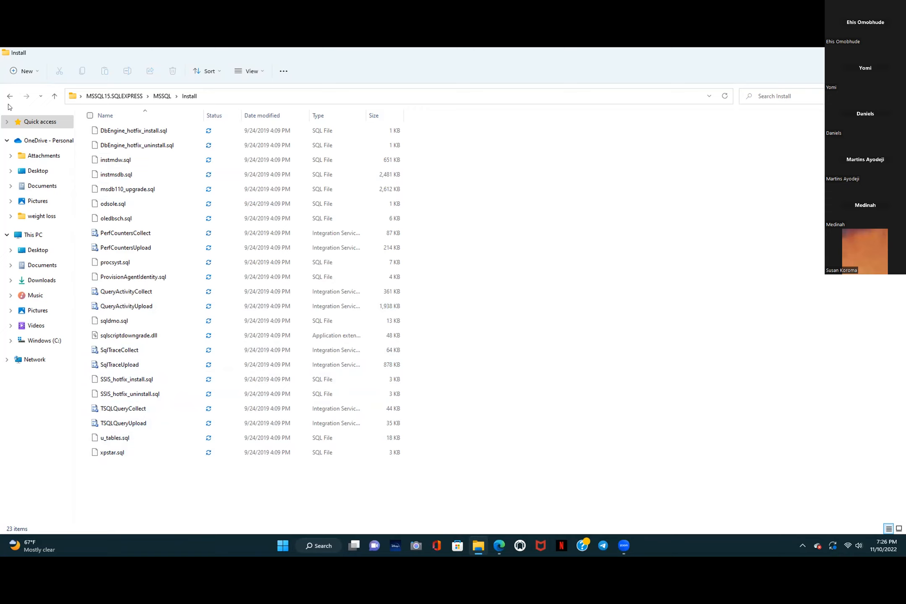
Step: Go back up from the Install subfolder to the MSSQL15.SQLEXPRESS folder and clear the selection
{"action": "left_click", "coordinate": [55, 97]}
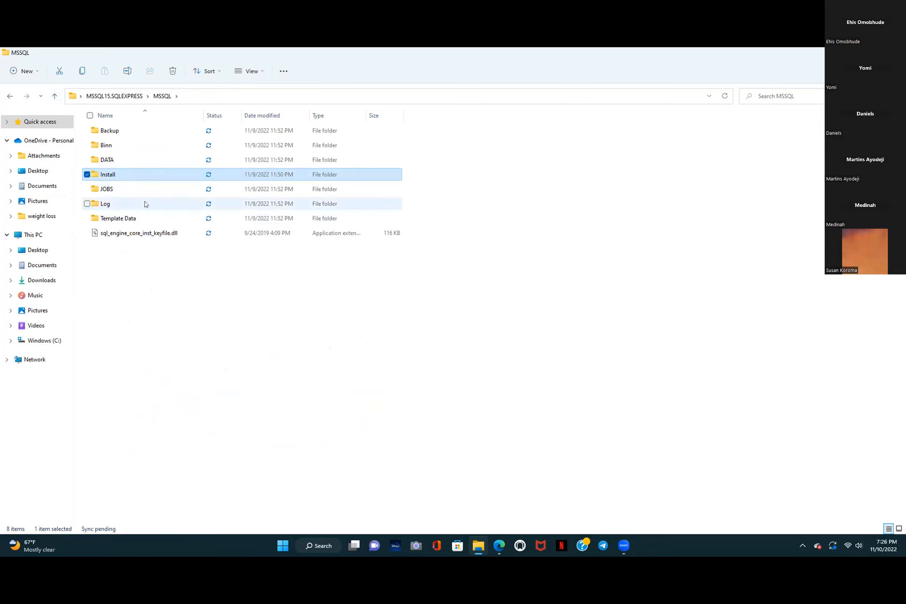
{"action": "left_click", "coordinate": [55, 96]}
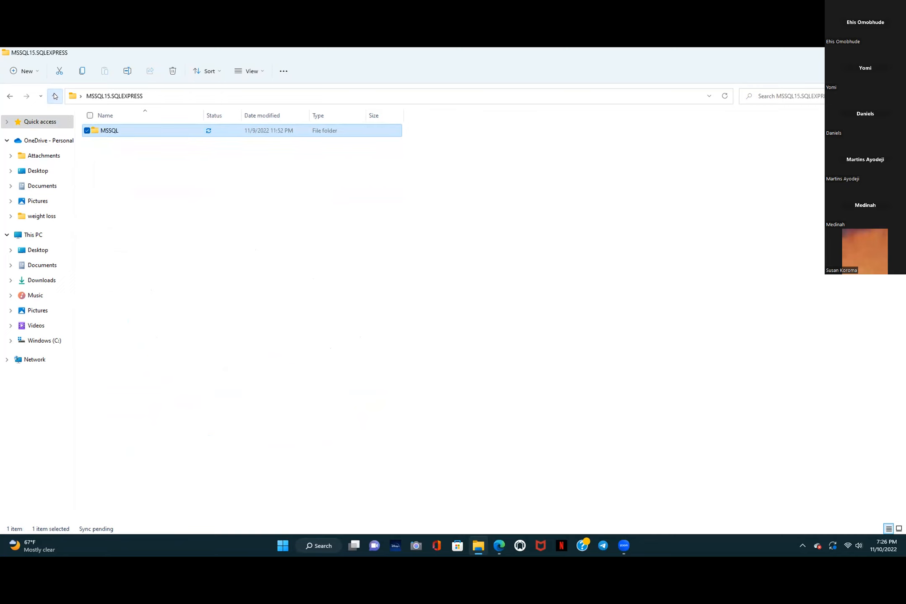
{"action": "left_click", "coordinate": [122, 187]}
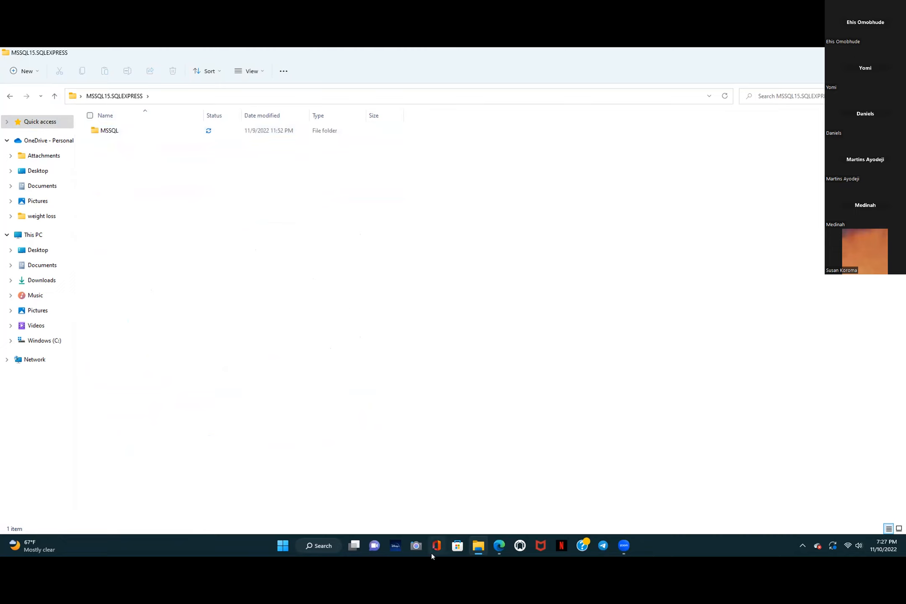
Step: Switch to the Microsoft Edge window with the Zoom page and search for "microsoft server management studio" in a new tab
{"action": "left_click", "coordinate": [503, 549]}
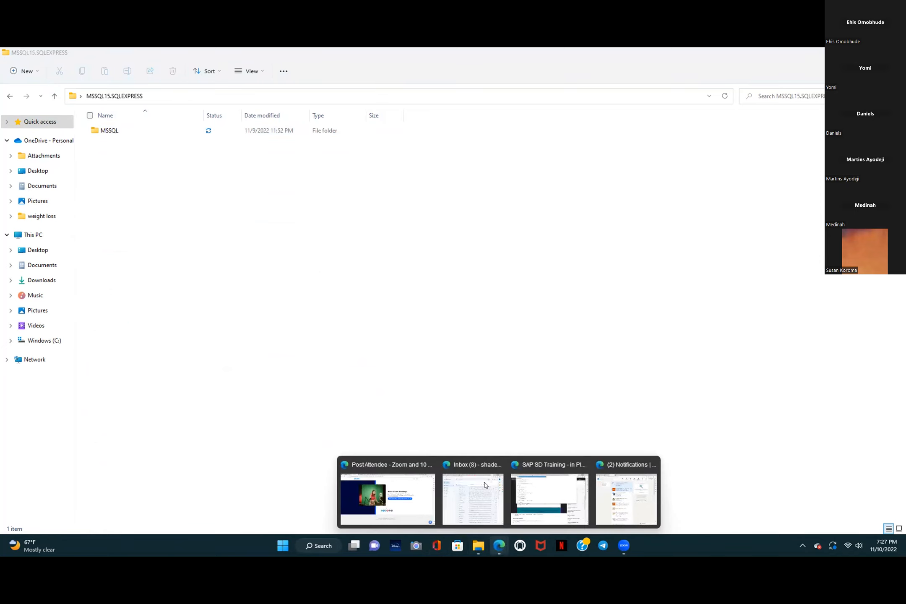
{"action": "left_click", "coordinate": [382, 485]}
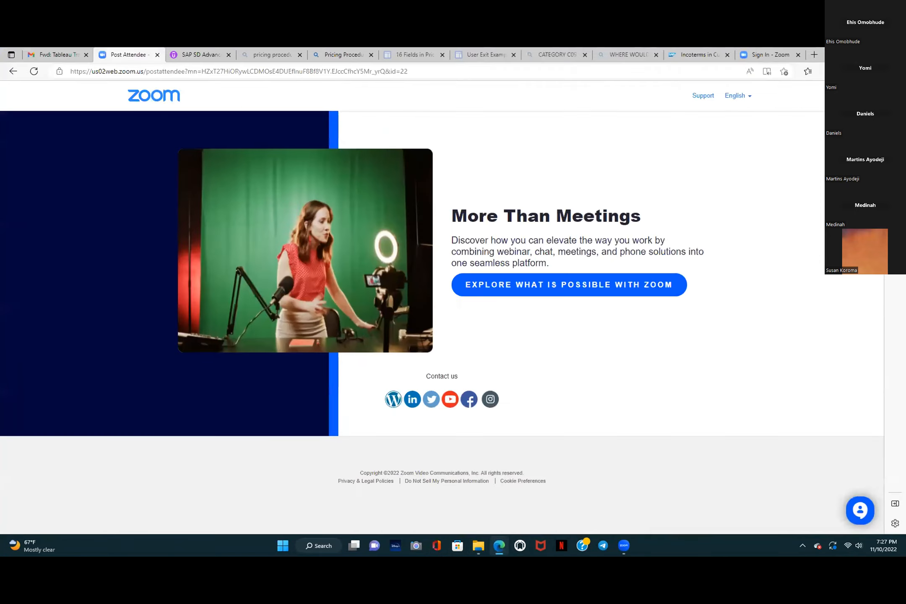
{"action": "left_click", "coordinate": [813, 55]}
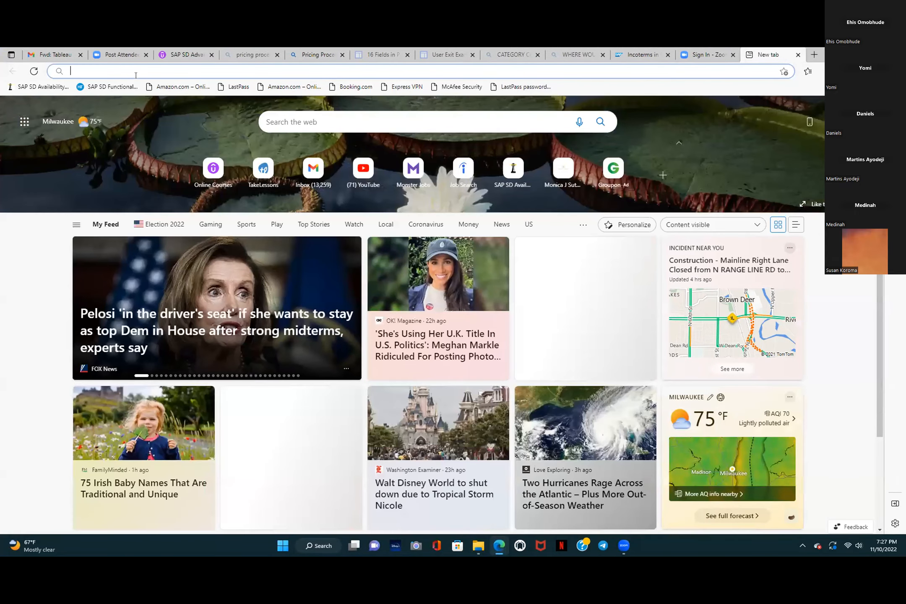
{"action": "type", "text": "microsoft"}
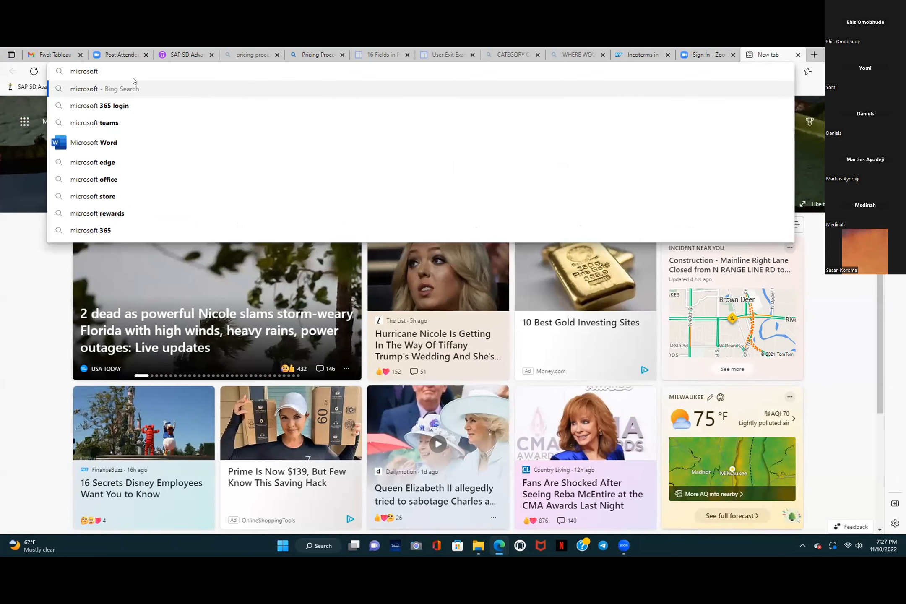
{"action": "type", "text": " server m"}
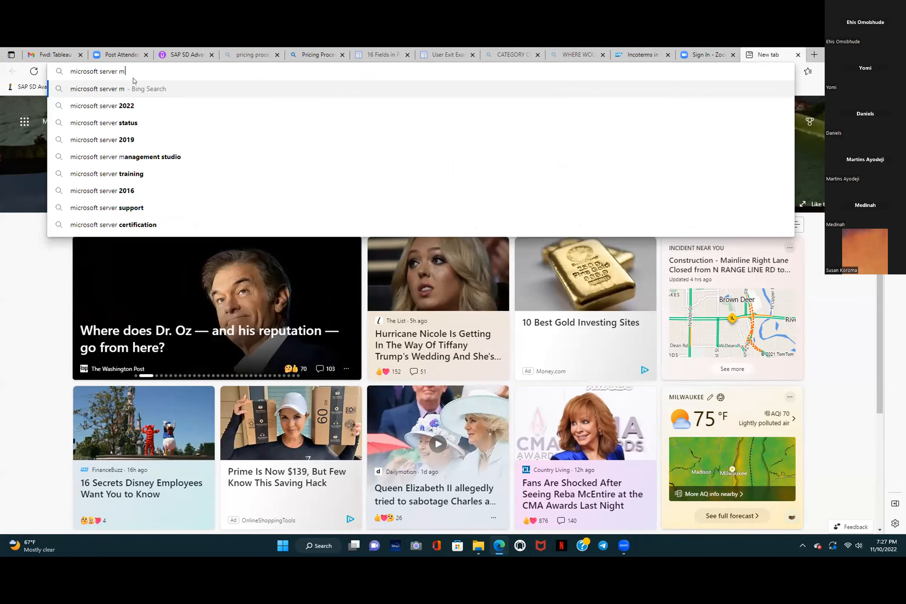
{"action": "type", "text": "anagement"}
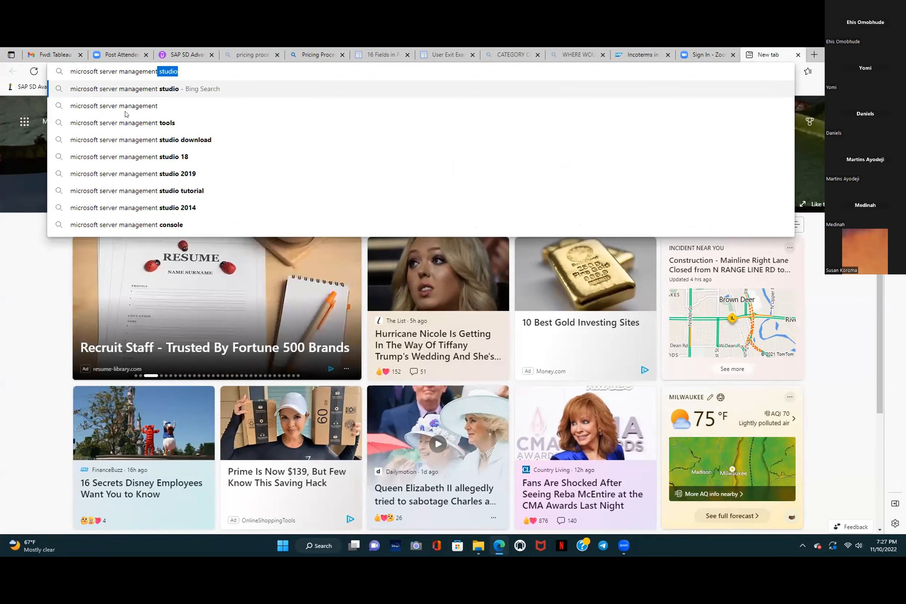
{"action": "left_click", "coordinate": [148, 90]}
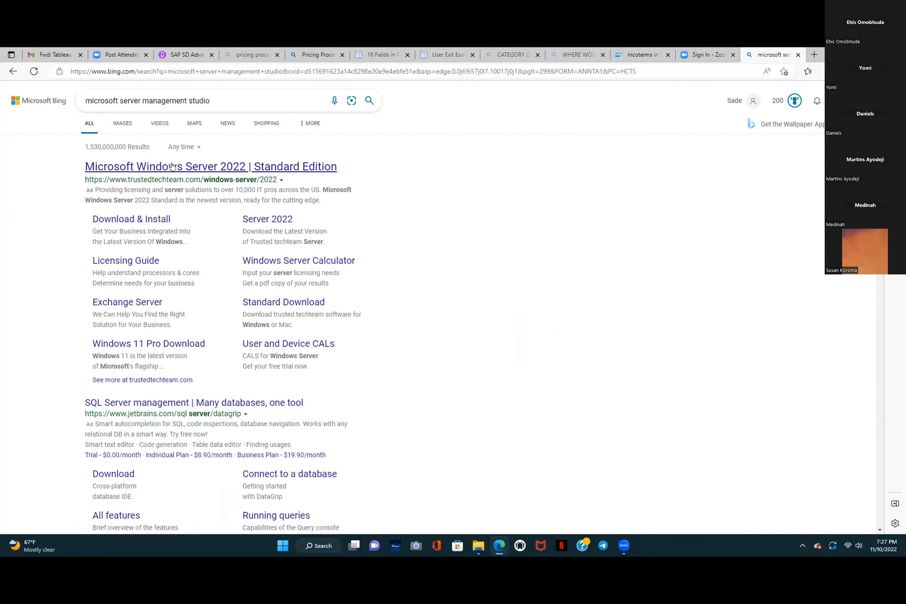
Step: Examine the search results for Microsoft's official SQL Server Management Studio download page
{"action": "scroll", "coordinate": [176, 220], "scroll_direction": "down", "scroll_amount": 3}
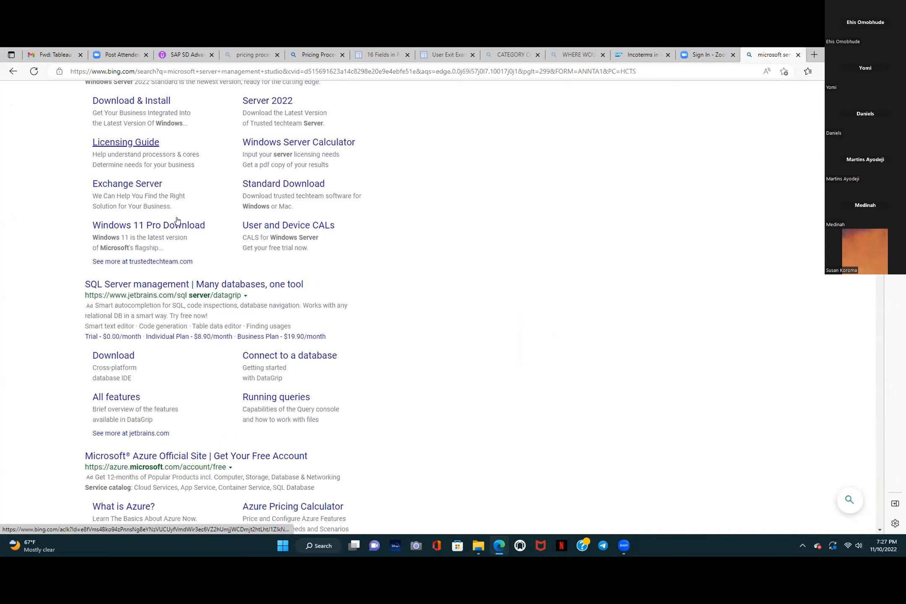
{"action": "scroll", "coordinate": [207, 363], "scroll_direction": "up", "scroll_amount": 3}
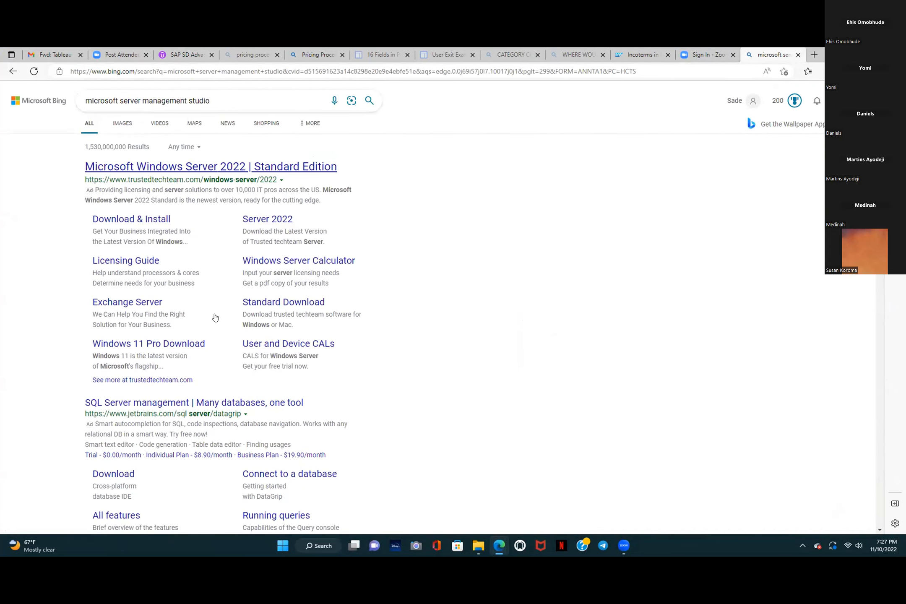
{"action": "scroll", "coordinate": [283, 231], "scroll_direction": "down", "scroll_amount": 3}
{"action": "scroll", "coordinate": [283, 239], "scroll_direction": "down", "scroll_amount": 5}
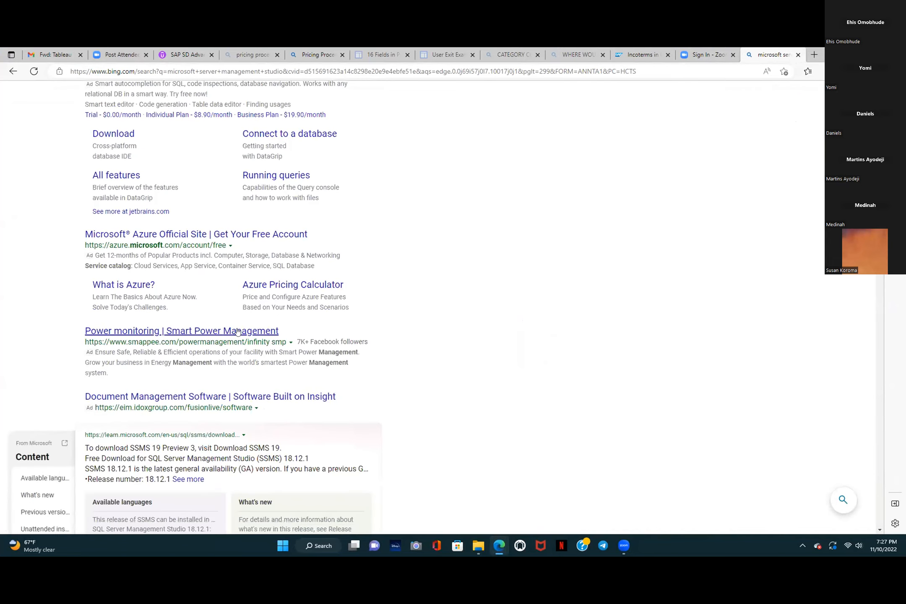
{"action": "scroll", "coordinate": [240, 330], "scroll_direction": "up", "scroll_amount": 8}
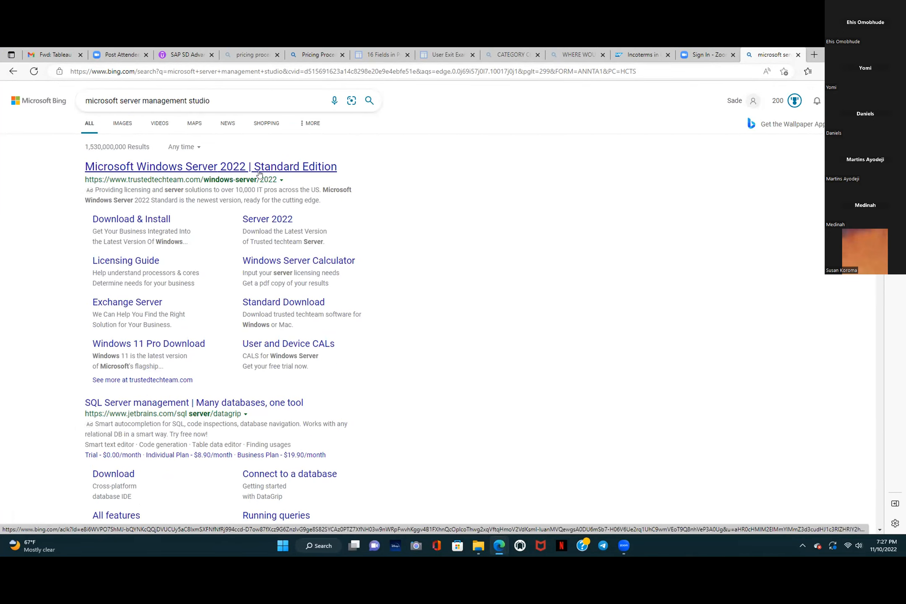
{"action": "scroll", "coordinate": [229, 209], "scroll_direction": "down", "scroll_amount": 3}
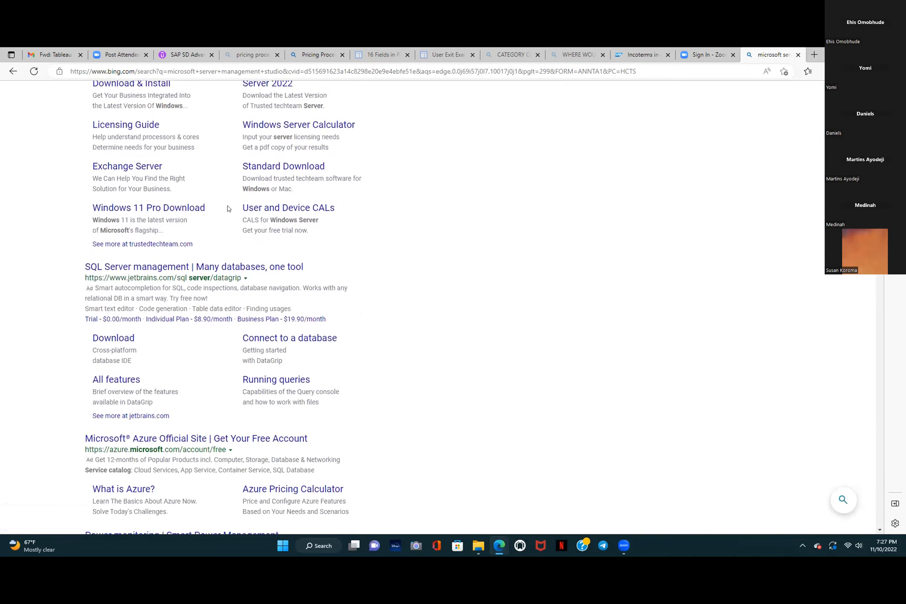
{"action": "scroll", "coordinate": [229, 205], "scroll_direction": "down", "scroll_amount": 6}
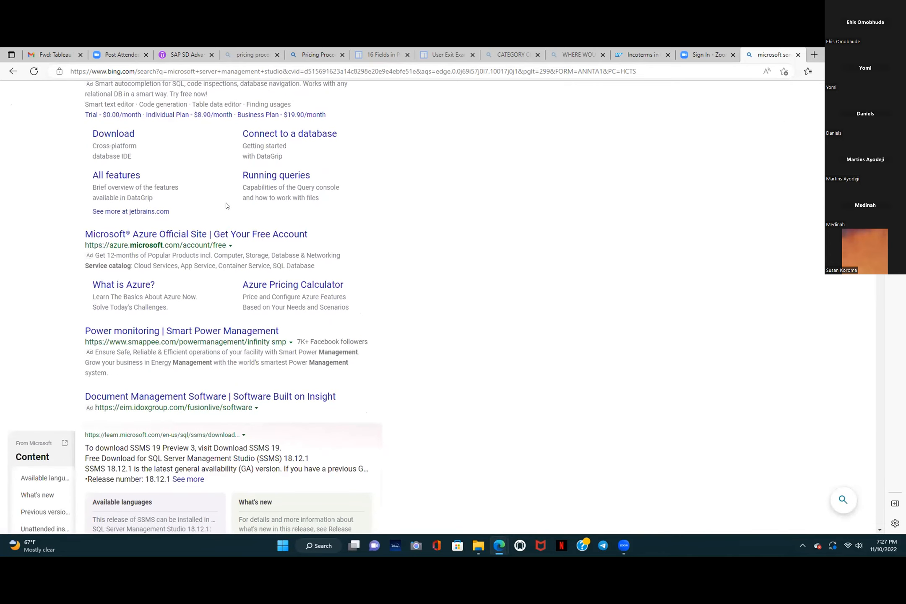
{"action": "scroll", "coordinate": [213, 309], "scroll_direction": "down", "scroll_amount": 2}
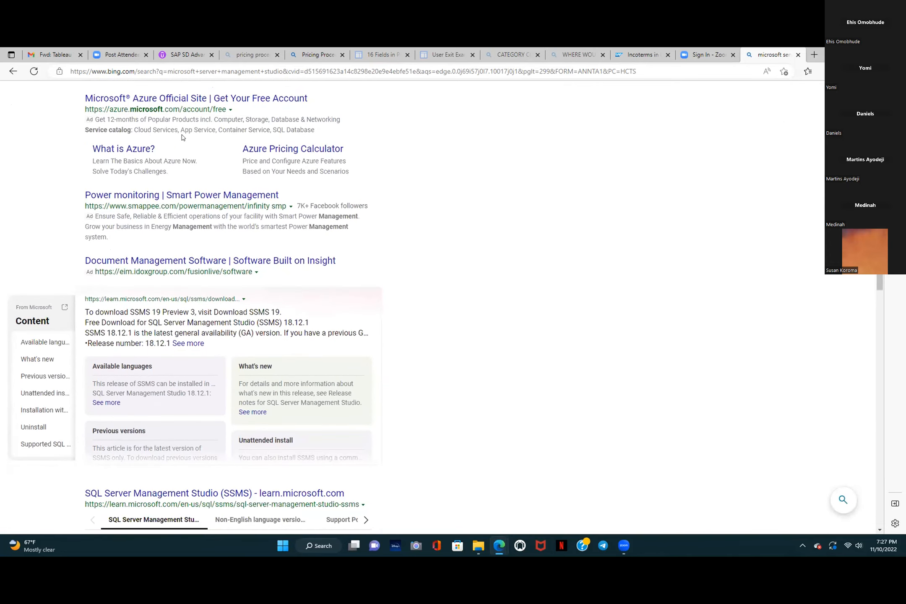
{"action": "scroll", "coordinate": [150, 121], "scroll_direction": "up", "scroll_amount": 3}
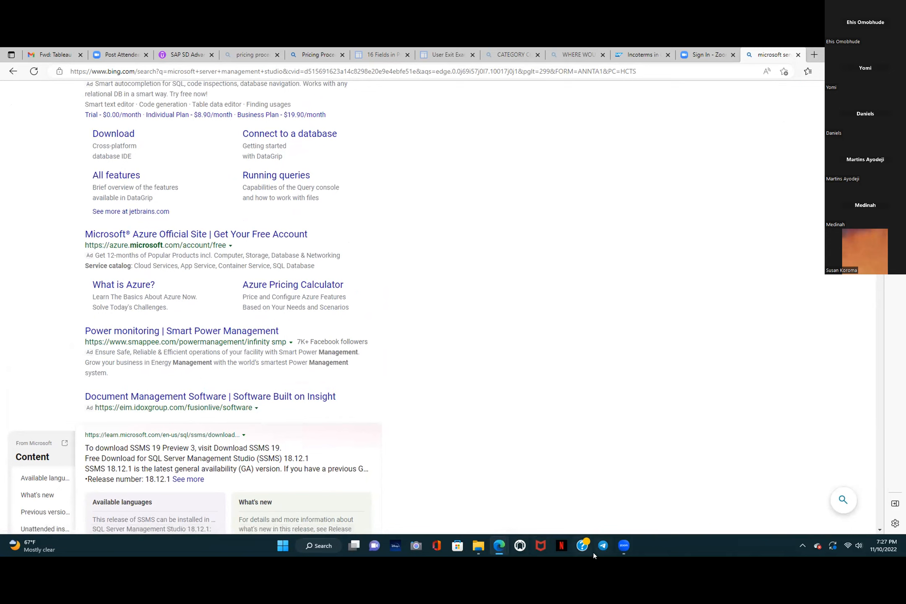
{"action": "mouse_move", "coordinate": [502, 548]}
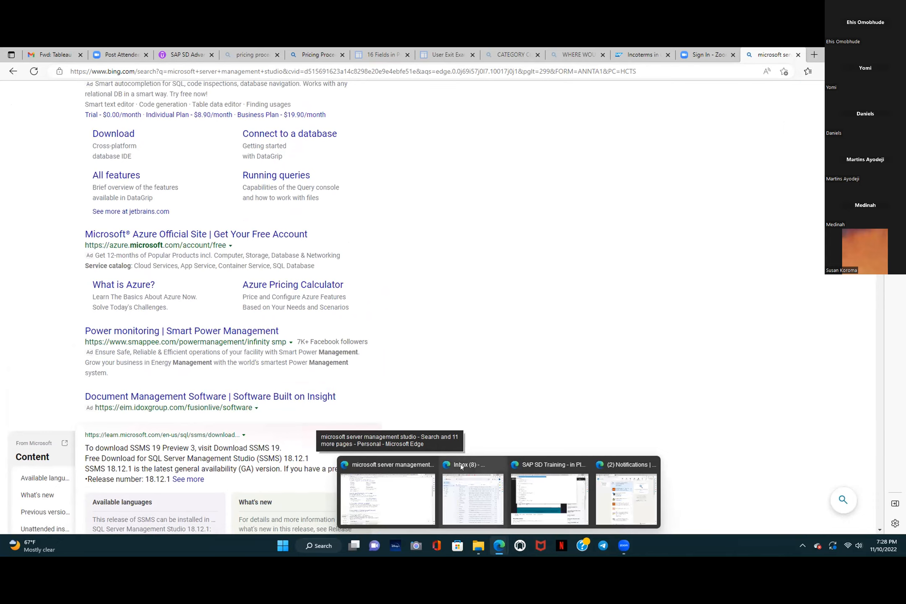
{"action": "left_click", "coordinate": [169, 72]}
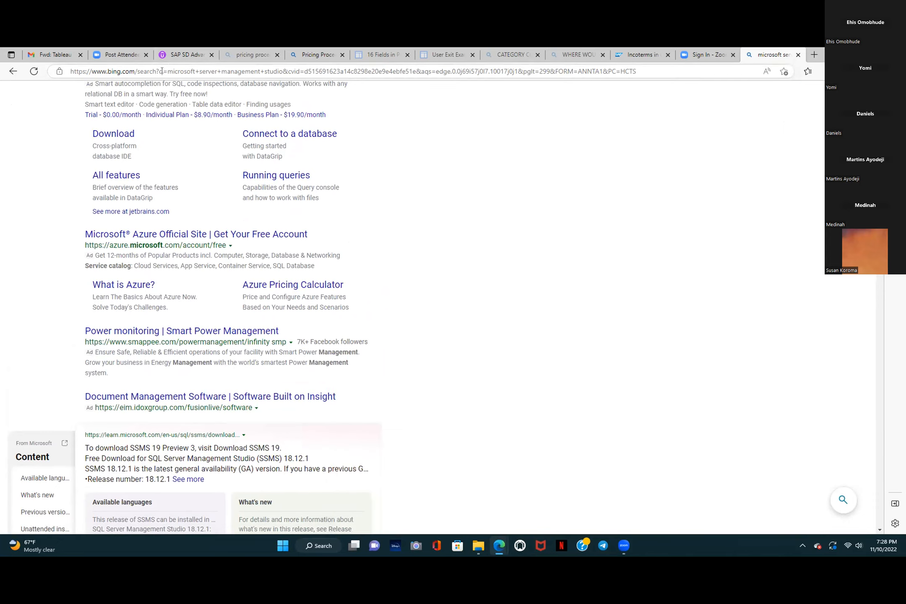
Step: Go to google.com and search for "microsoft management studio"
{"action": "type", "text": "google.com"}
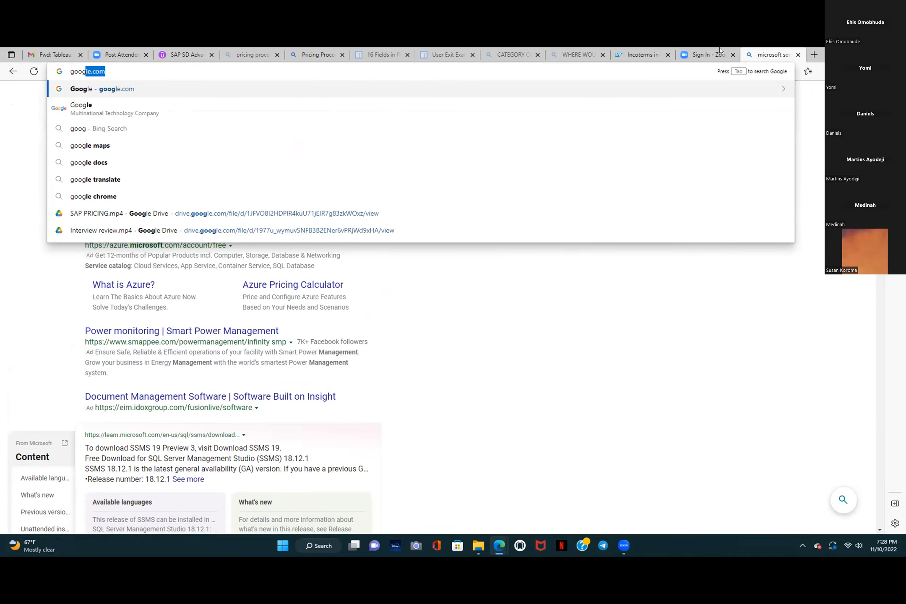
{"action": "left_click", "coordinate": [126, 89]}
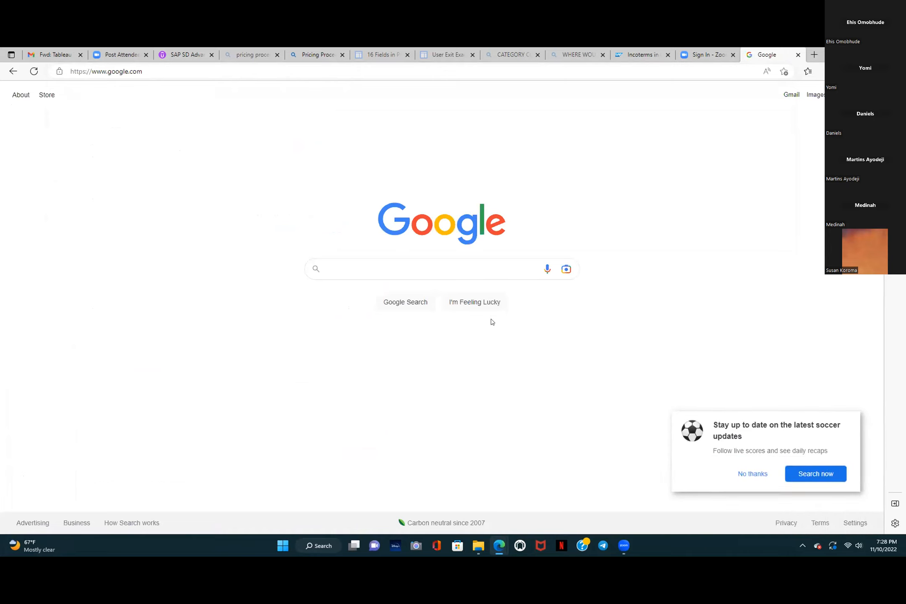
{"action": "type", "text": "mi"}
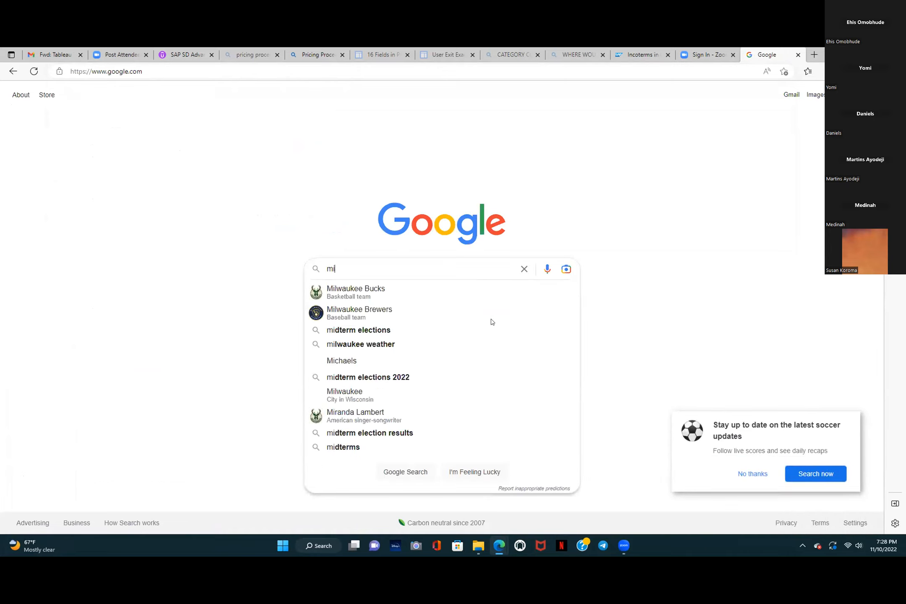
{"action": "type", "text": "crosof"}
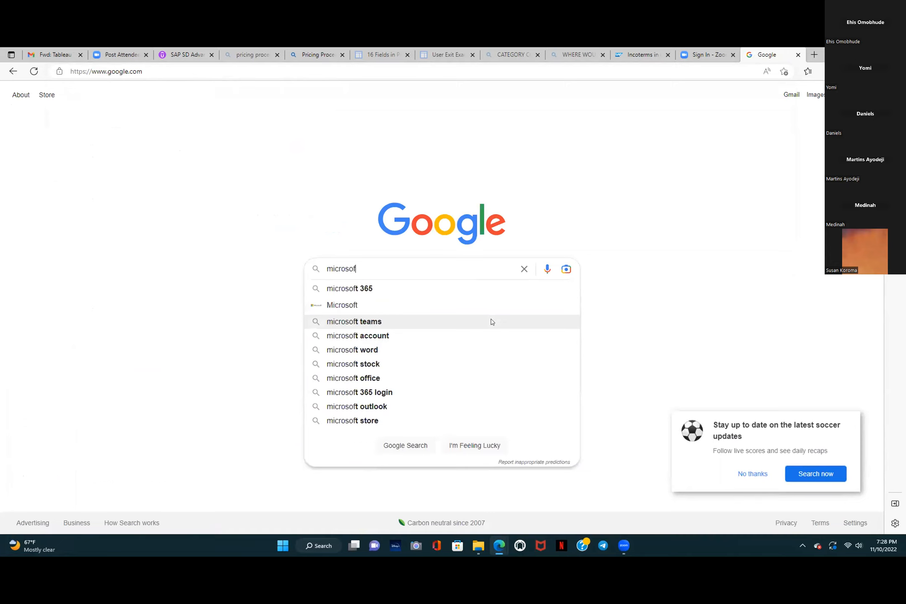
{"action": "type", "text": "t mana"}
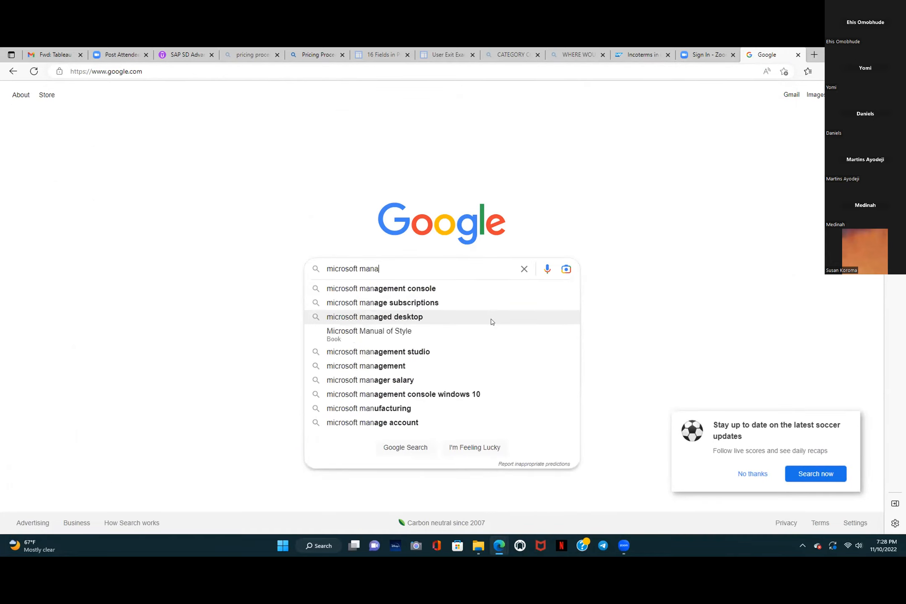
{"action": "type", "text": "gement"}
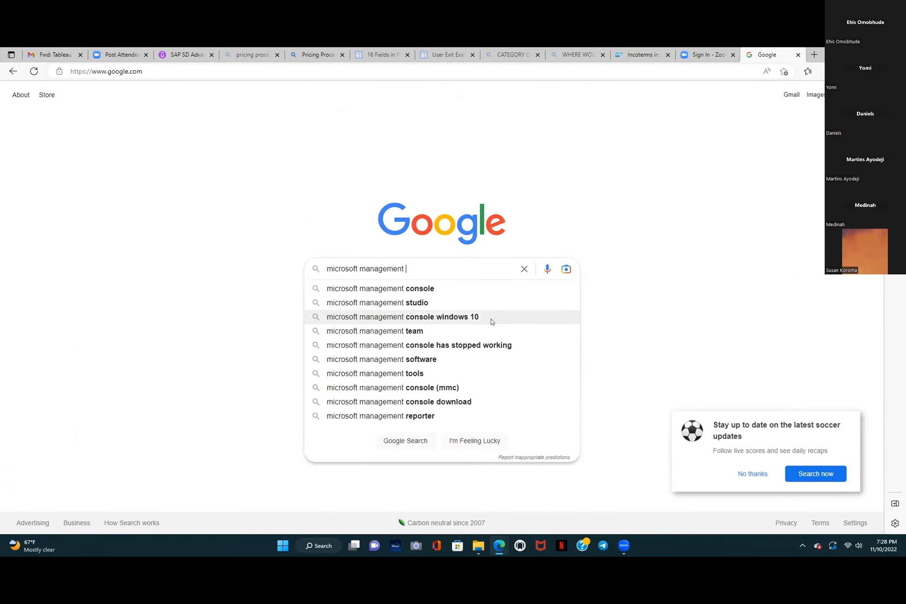
{"action": "left_click", "coordinate": [417, 303]}
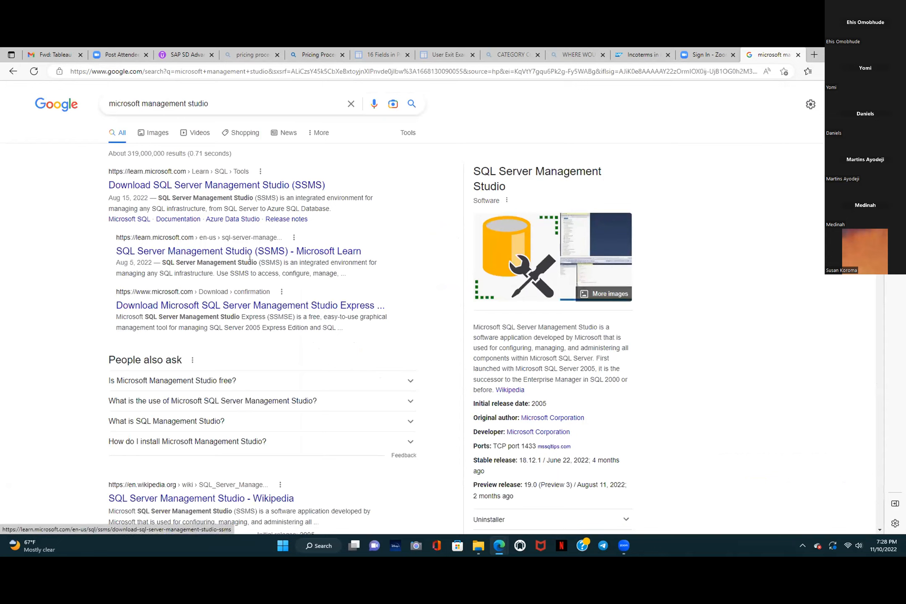
Step: Download Microsoft SQL Server Management Studio Express from the search results and try to install it with SQLServer2005_SSMSEE.msi
{"action": "left_click", "coordinate": [187, 303]}
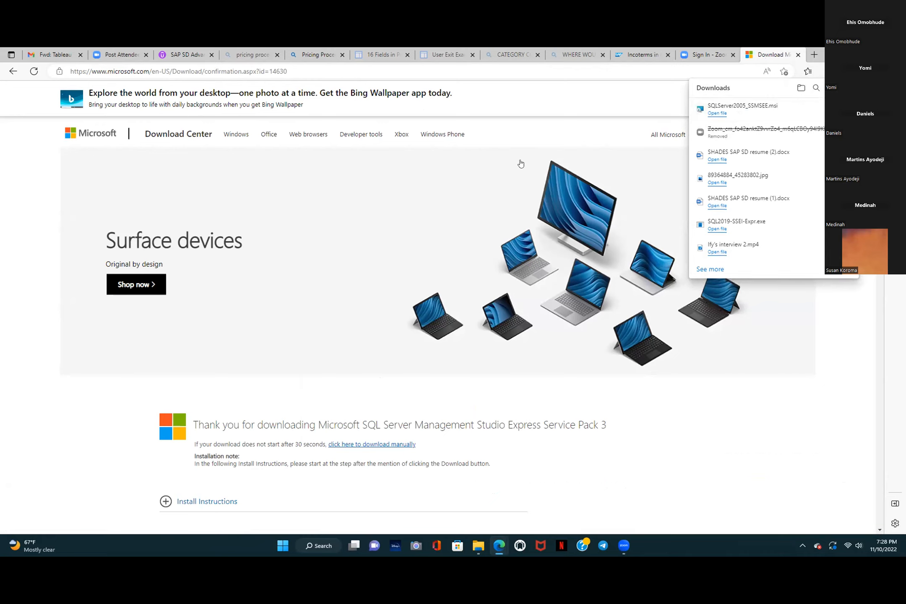
{"action": "left_click", "coordinate": [713, 112]}
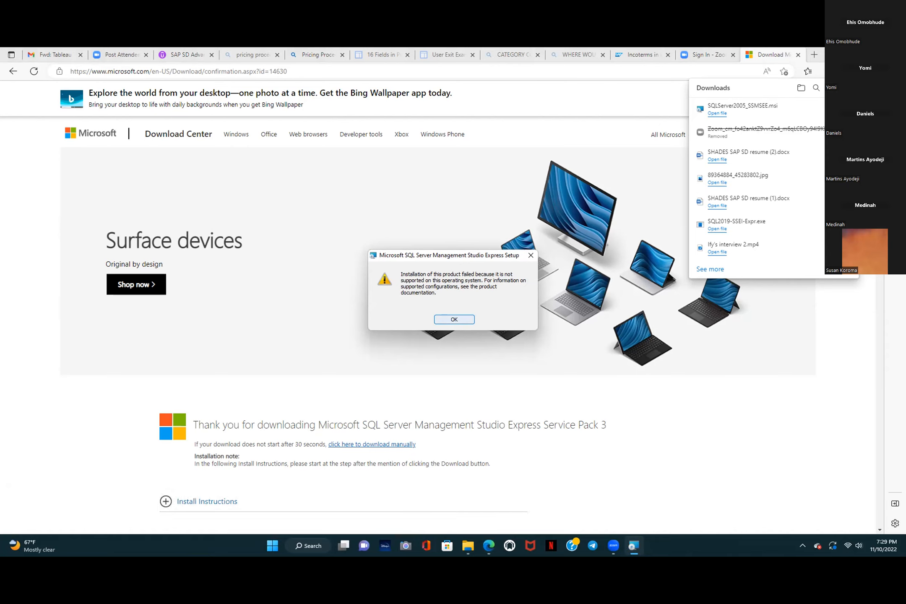
{"action": "left_click", "coordinate": [821, 82]}
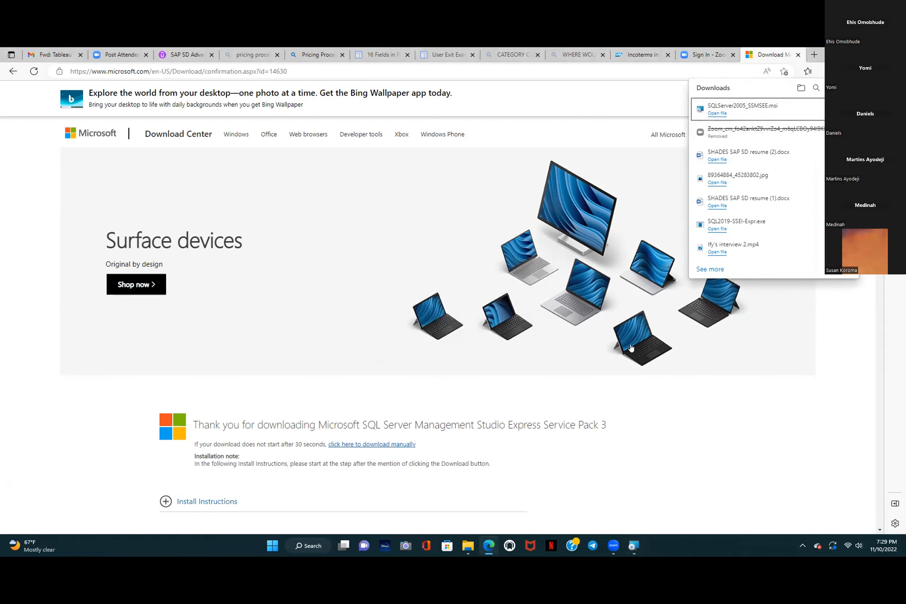
Step: Examine the popular server downloads listed on the Microsoft Download Center confirmation page
{"action": "scroll", "coordinate": [799, 410], "scroll_direction": "down", "scroll_amount": 2}
{"action": "scroll", "coordinate": [798, 410], "scroll_direction": "down", "scroll_amount": 7}
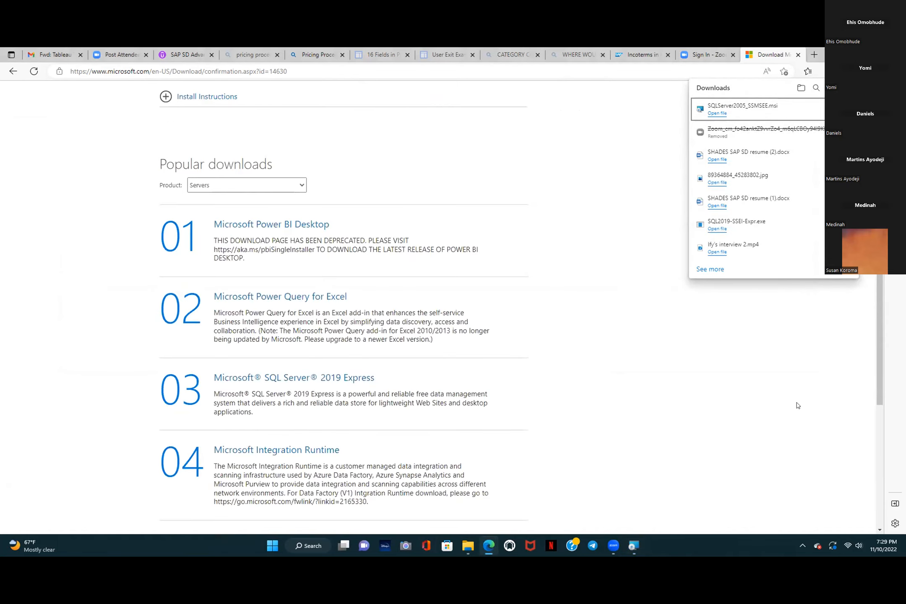
{"action": "scroll", "coordinate": [758, 384], "scroll_direction": "down", "scroll_amount": 2}
{"action": "scroll", "coordinate": [759, 384], "scroll_direction": "down", "scroll_amount": 2}
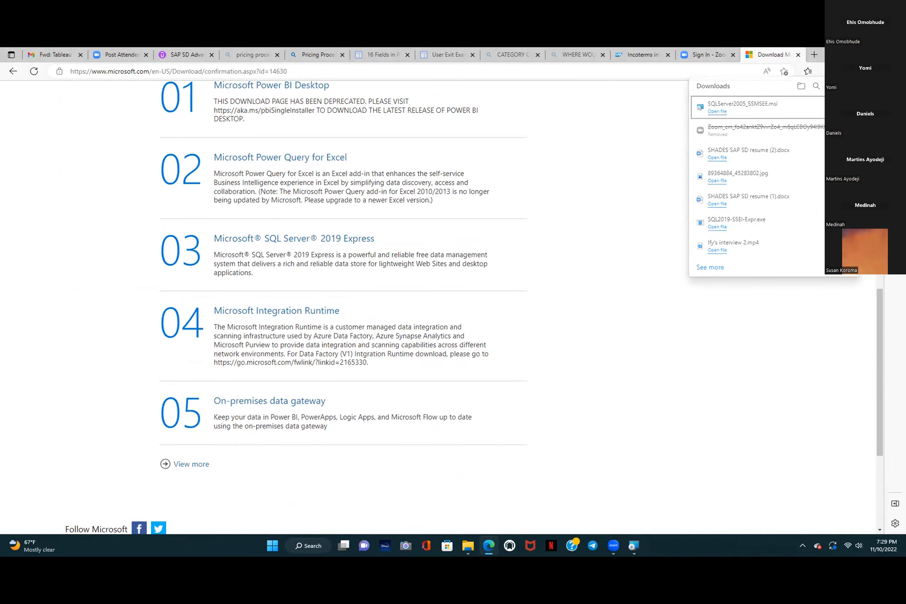
{"action": "scroll", "coordinate": [577, 288], "scroll_direction": "down", "scroll_amount": 1}
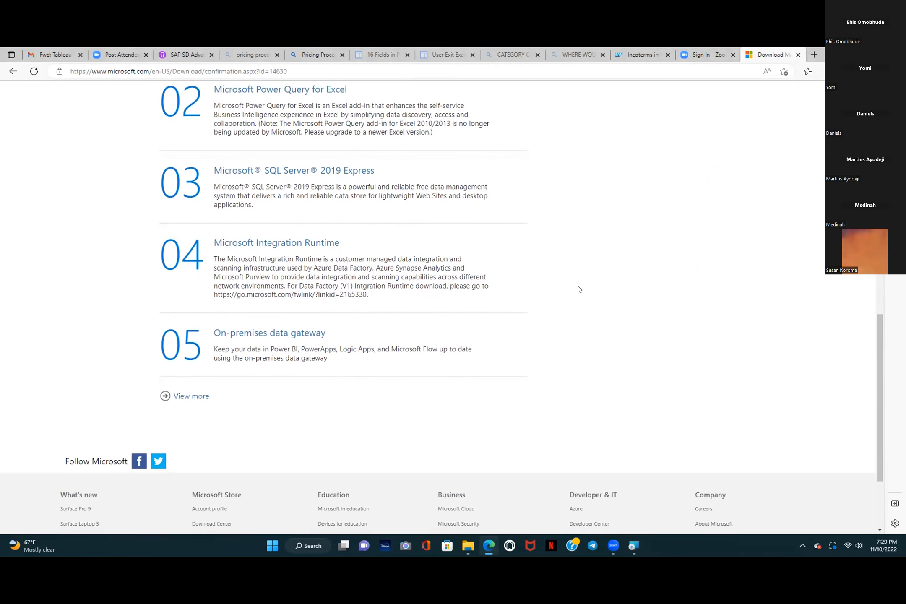
{"action": "scroll", "coordinate": [581, 287], "scroll_direction": "up", "scroll_amount": 3}
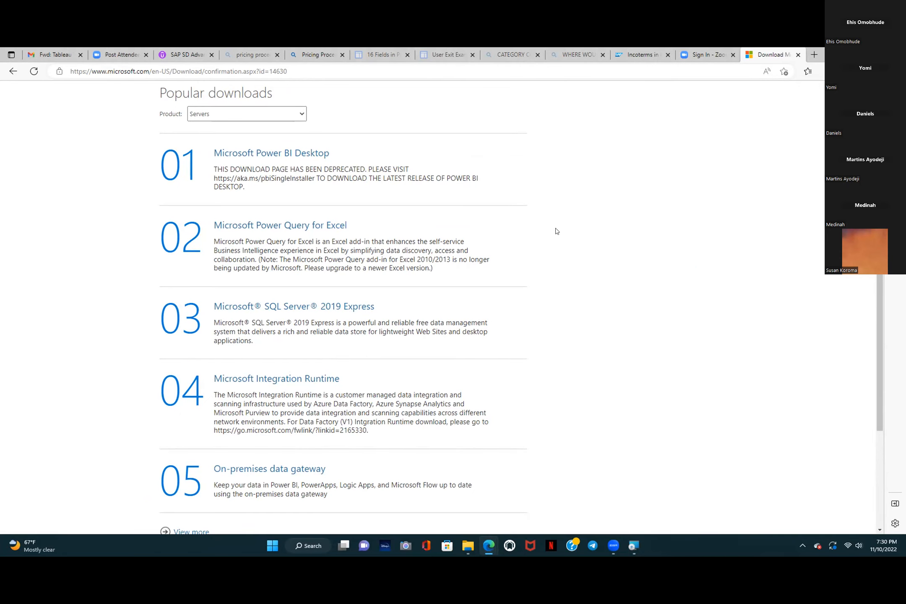
{"action": "scroll", "coordinate": [556, 225], "scroll_direction": "up", "scroll_amount": 1}
{"action": "scroll", "coordinate": [557, 225], "scroll_direction": "up", "scroll_amount": 1}
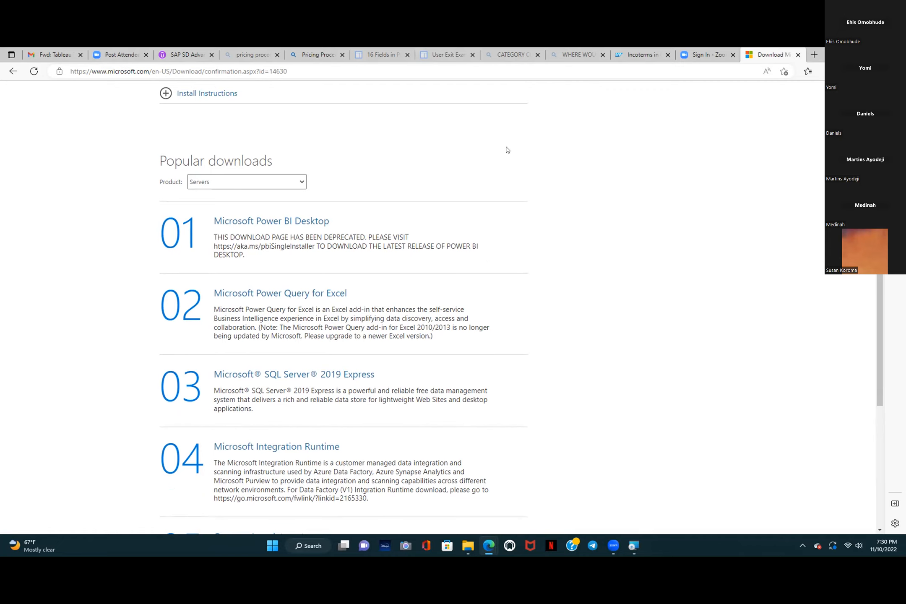
{"action": "scroll", "coordinate": [473, 175], "scroll_direction": "down", "scroll_amount": 2}
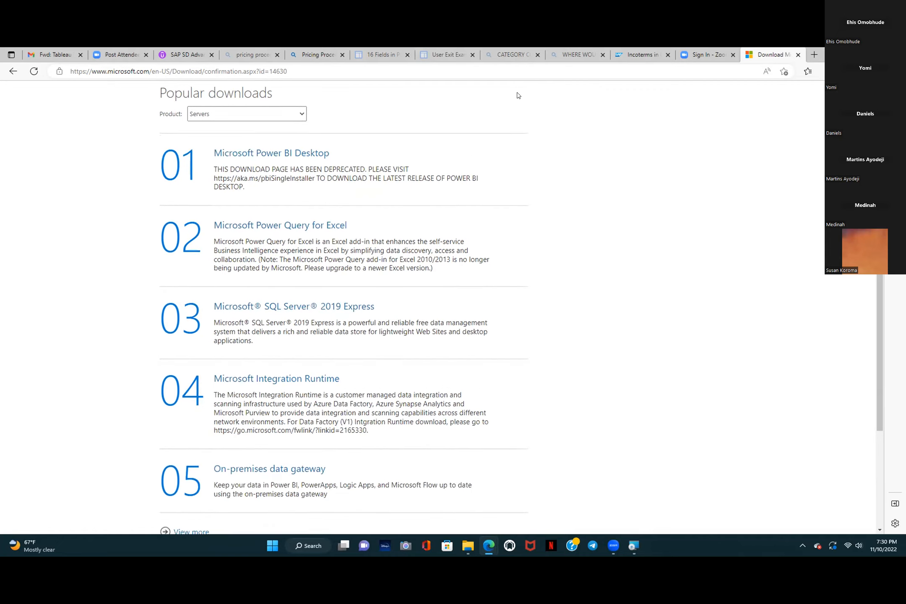
{"action": "left_click", "coordinate": [519, 96]}
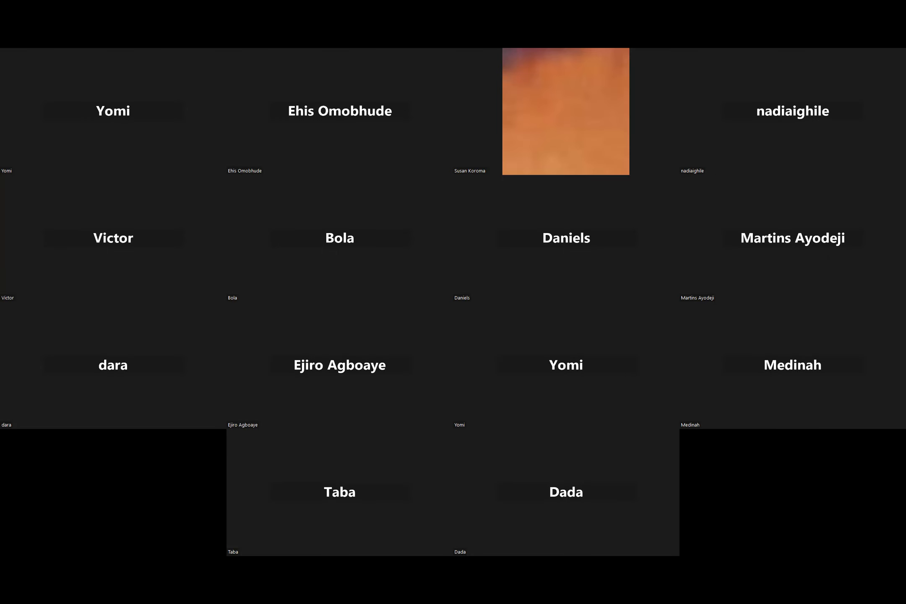
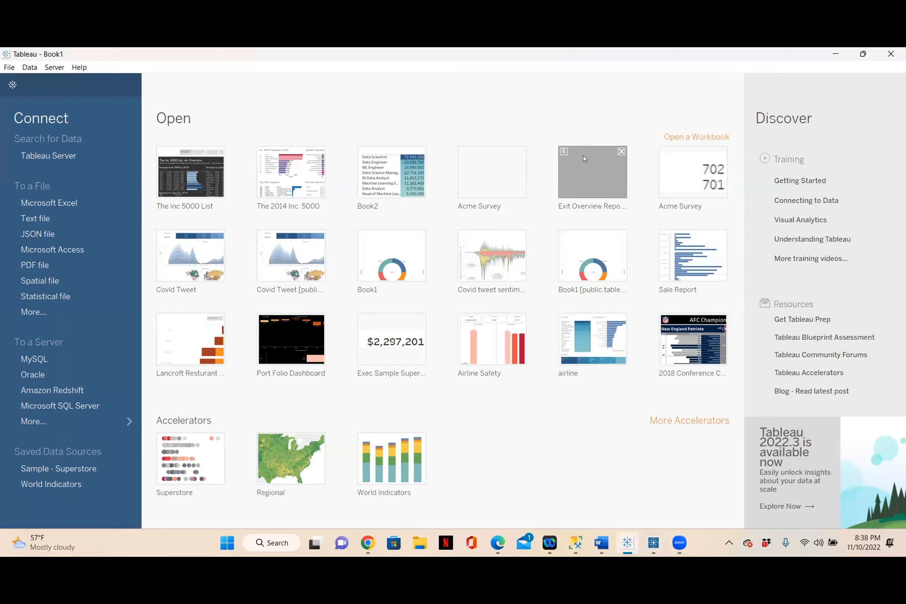
Step: Display Tableau Desktop's full list of server connectors, then switch to the Tableau Prep Builder start page
{"action": "left_click", "coordinate": [825, 67]}
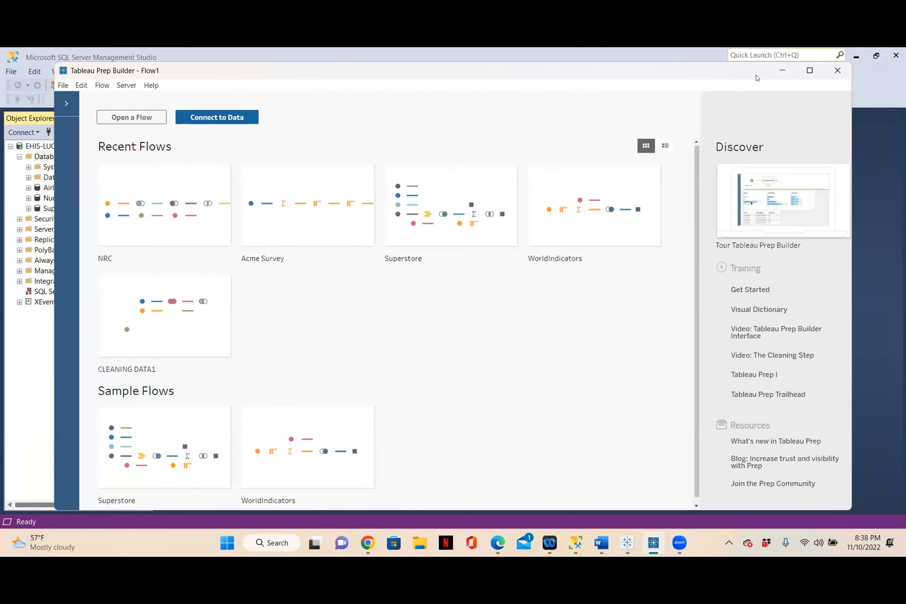
{"action": "left_click", "coordinate": [782, 71]}
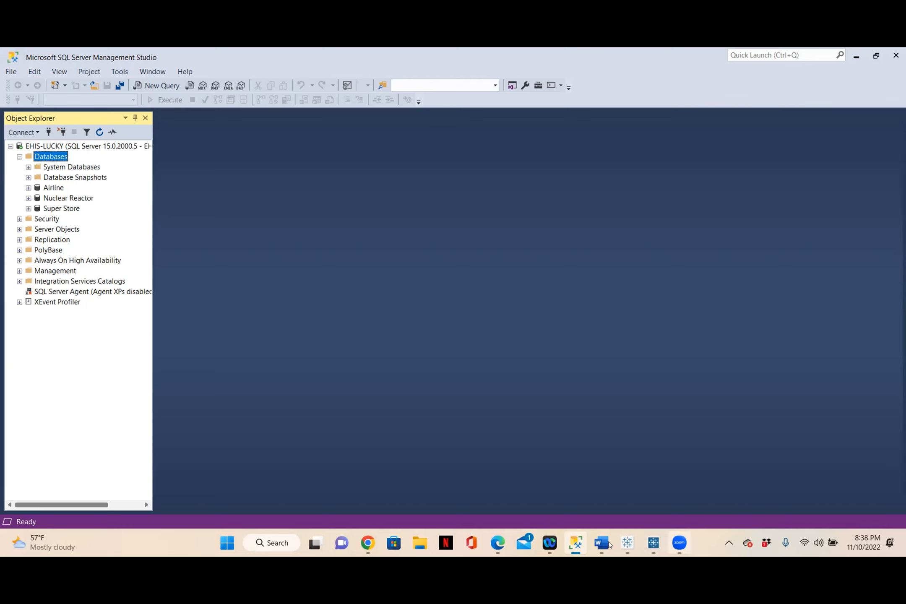
{"action": "left_click", "coordinate": [626, 542]}
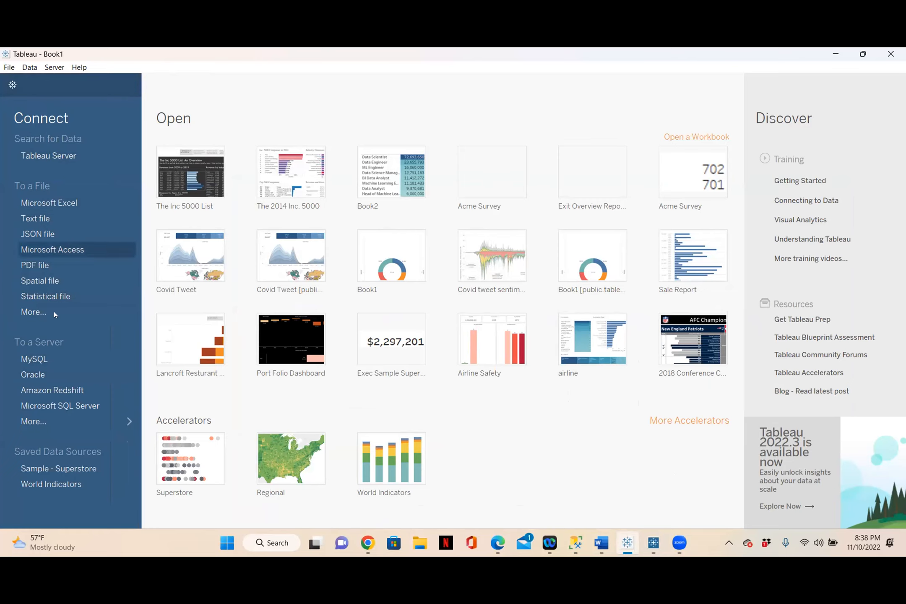
{"action": "left_click", "coordinate": [52, 422]}
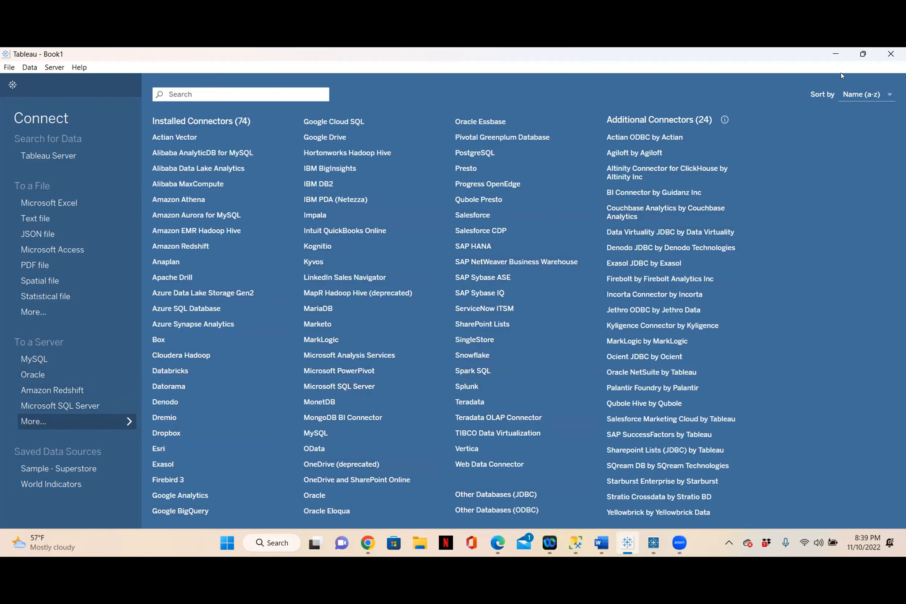
{"action": "left_click", "coordinate": [836, 53]}
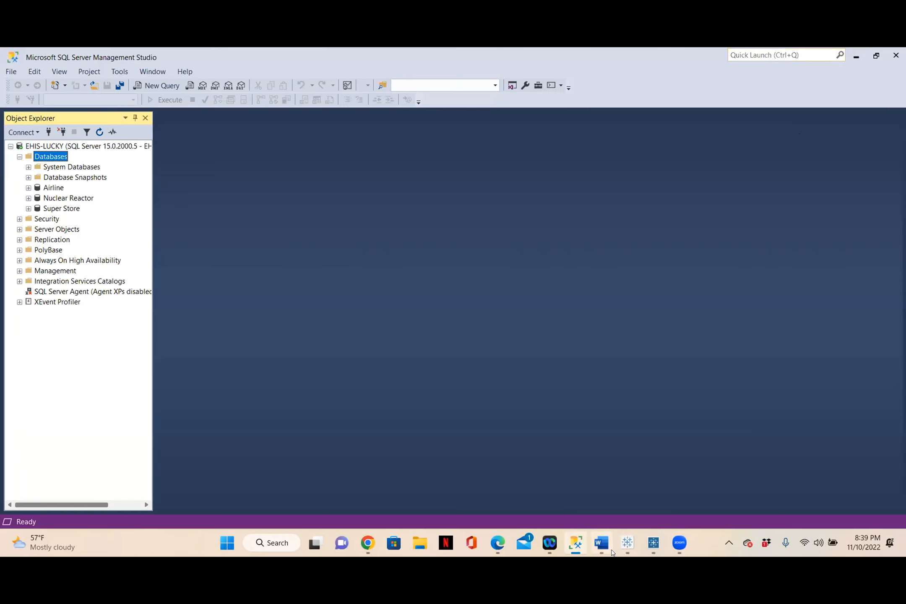
{"action": "left_click", "coordinate": [652, 543]}
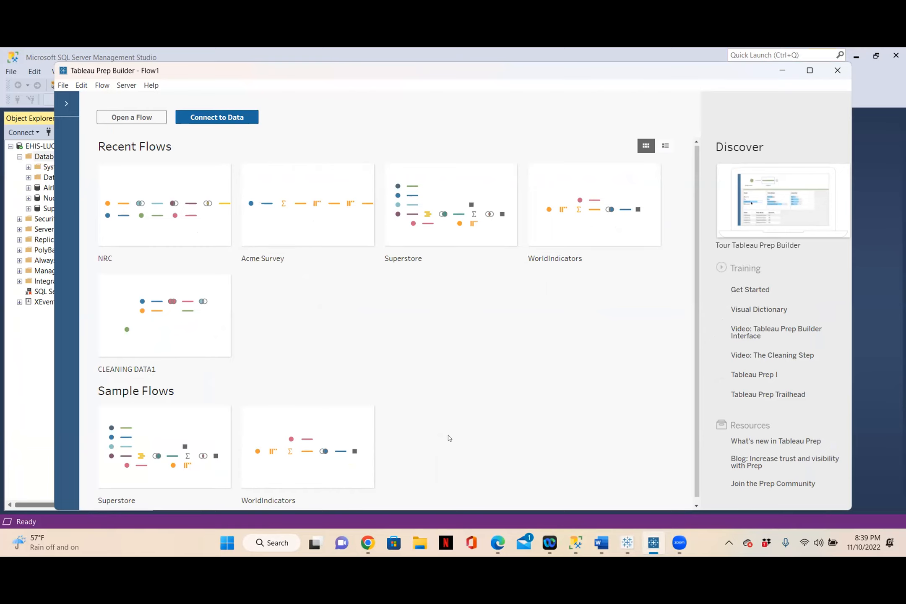
Step: Switch to the blank Word document and write ETL, Extract, Transform and Load on separate lines
{"action": "left_click", "coordinate": [601, 545]}
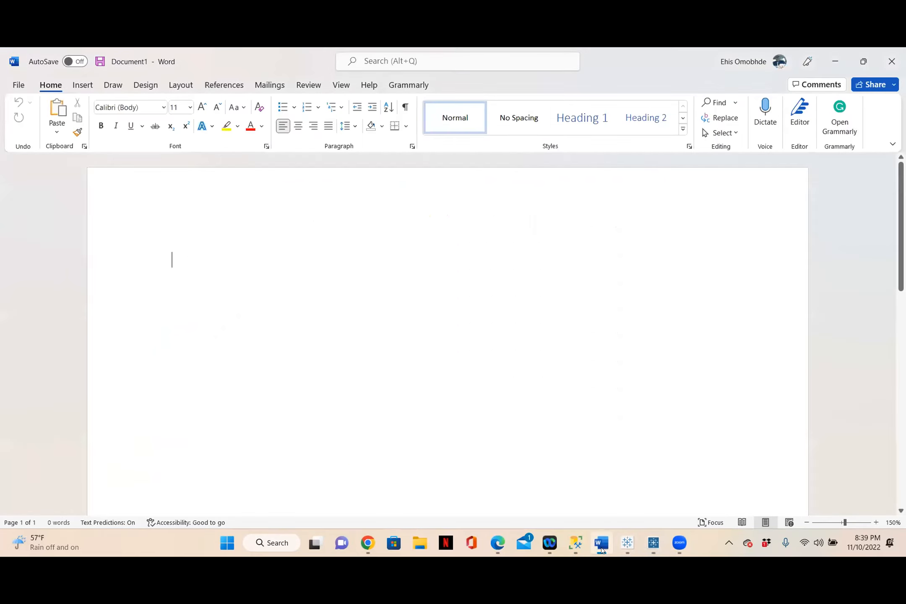
{"action": "type", "text": "ELT"}
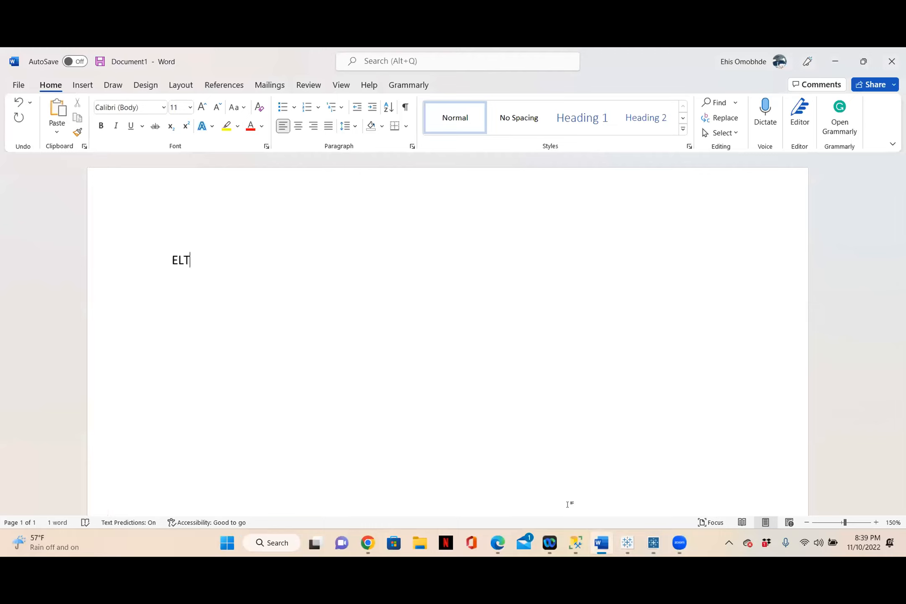
{"action": "key", "text": "BackSpace"}
{"action": "key", "text": "BackSpace"}
{"action": "type", "text": "TL"}
{"action": "key", "text": "Return"}
{"action": "type", "text": "Extract"}
{"action": "key", "text": "Return"}
{"action": "type", "text": "Transform"}
{"action": "key", "text": "Return"}
{"action": "type", "text": "Load"}
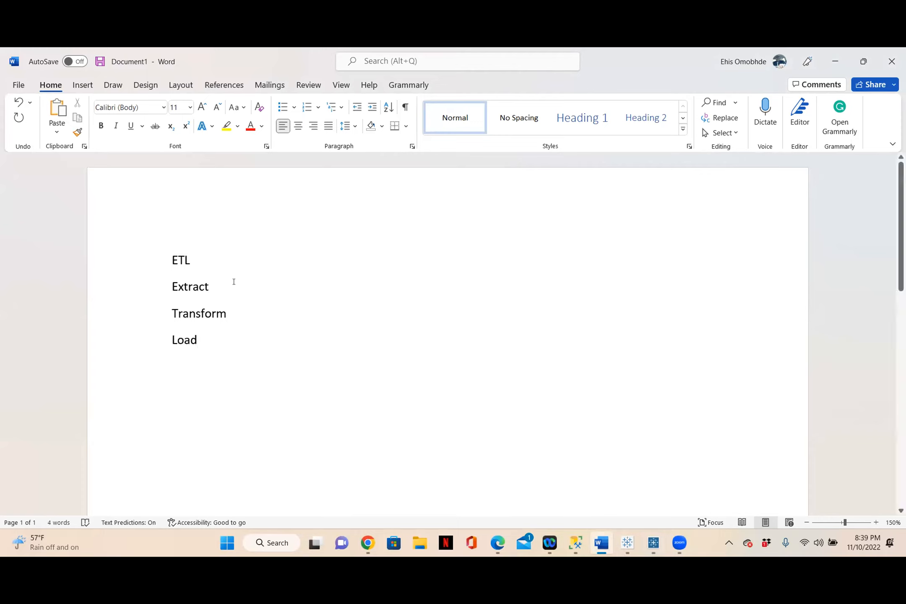
Step: Highlight the words Extract, Transform and Load in turn, and add an equals sign after Extract
{"action": "left_click", "coordinate": [152, 286]}
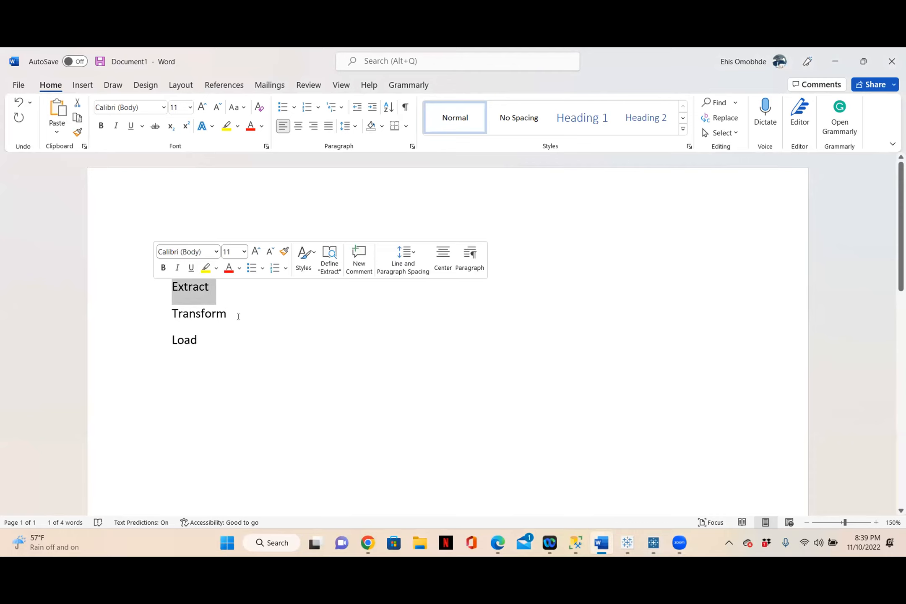
{"action": "left_click_drag", "start_coordinate": [237, 315], "coordinate": [167, 309]}
{"action": "left_click_drag", "start_coordinate": [197, 340], "coordinate": [169, 340]}
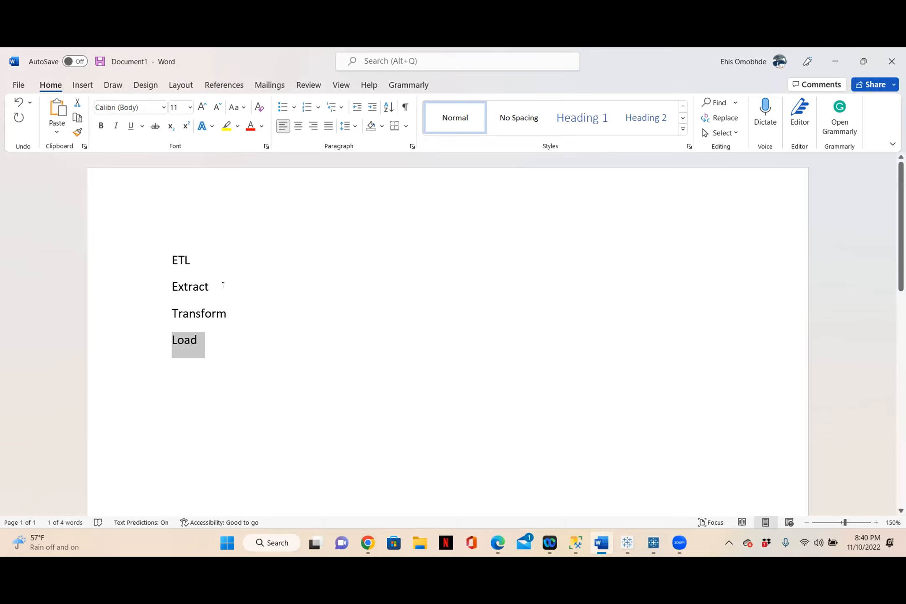
{"action": "left_click", "coordinate": [226, 286]}
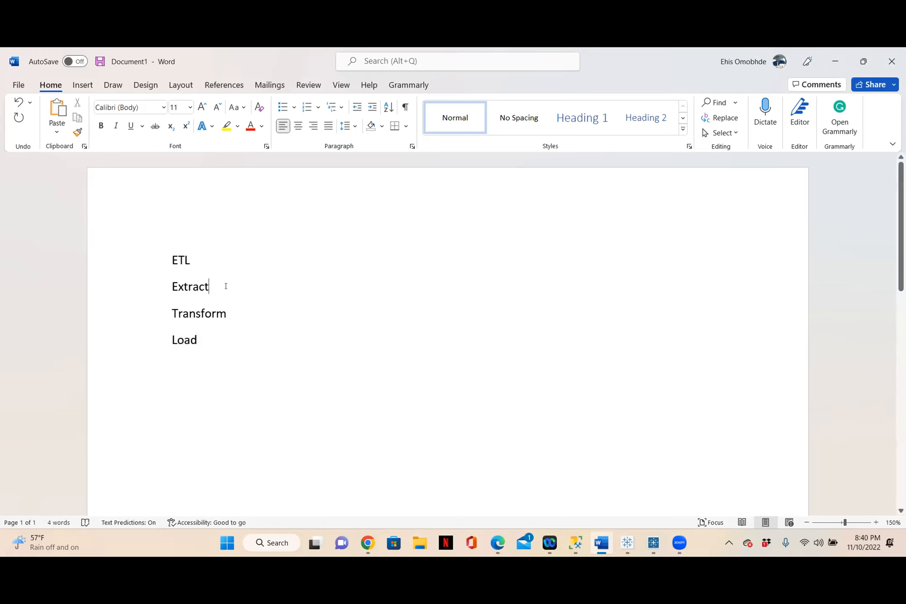
{"action": "type", "text": "="}
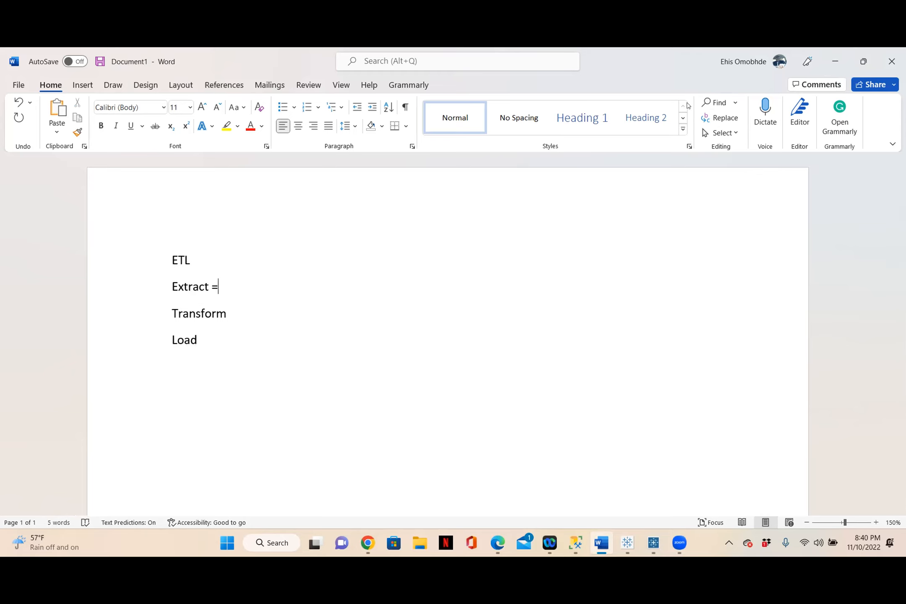
Step: Switch from Word to Tableau Prep Builder, maximize it, and open the list of data sources available for a new connection
{"action": "left_click", "coordinate": [826, 74]}
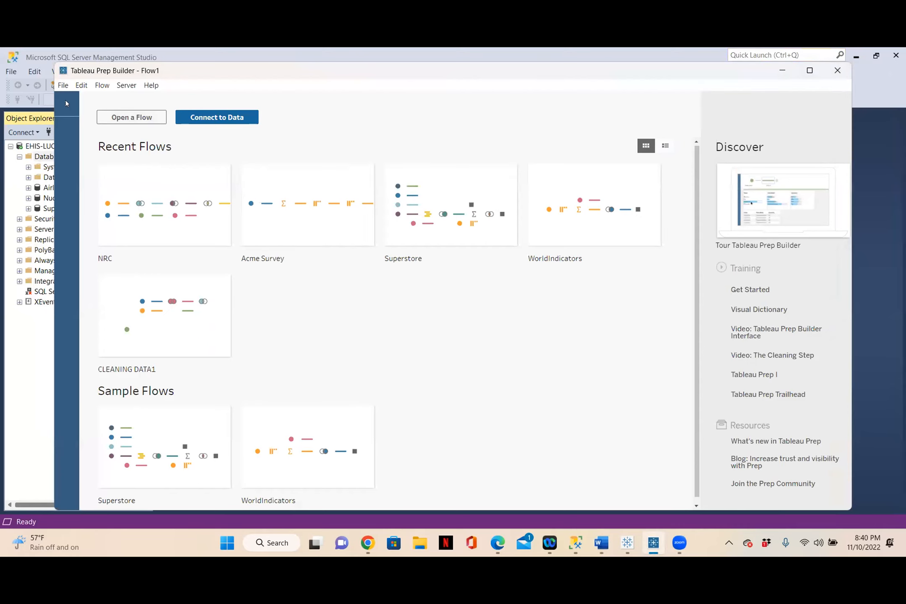
{"action": "left_click", "coordinate": [810, 70]}
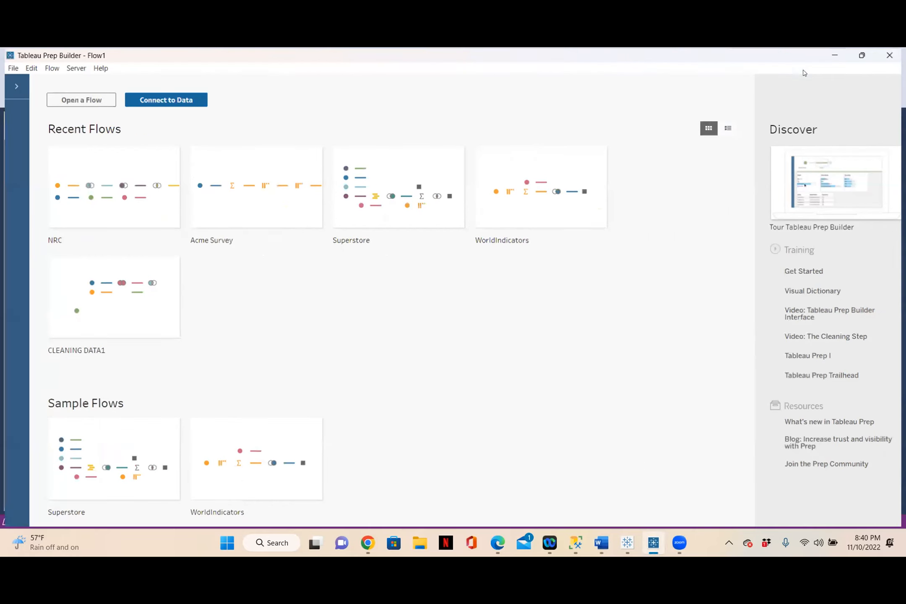
{"action": "left_click", "coordinate": [10, 87]}
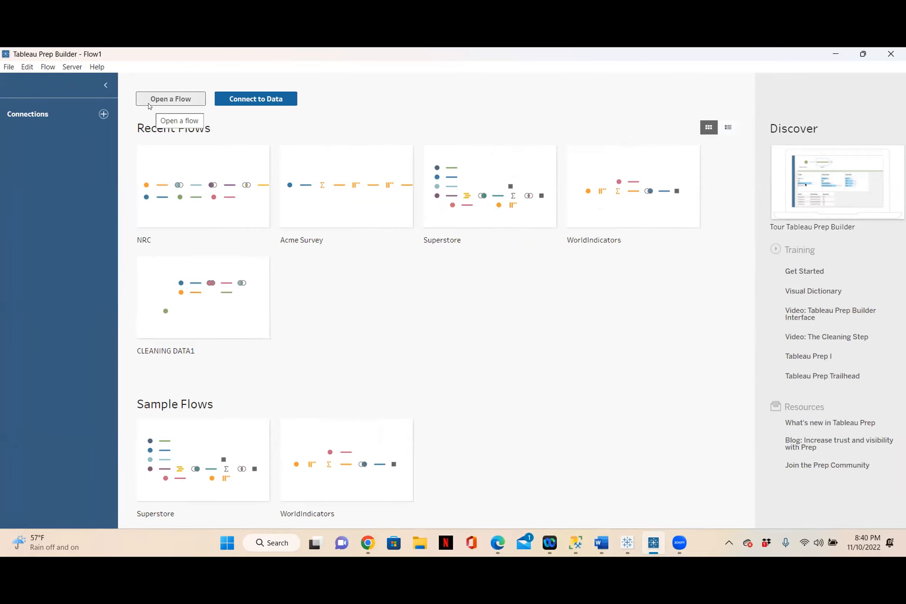
{"action": "left_click", "coordinate": [103, 114]}
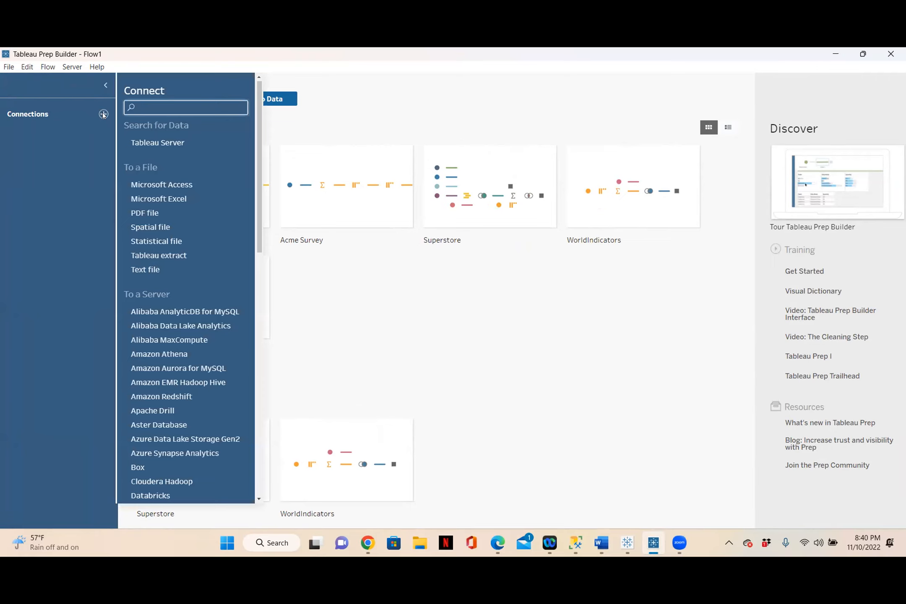
Step: Connect the flow to the Sample - Superstore Excel file in the Tableau Training folder
{"action": "left_click", "coordinate": [145, 199]}
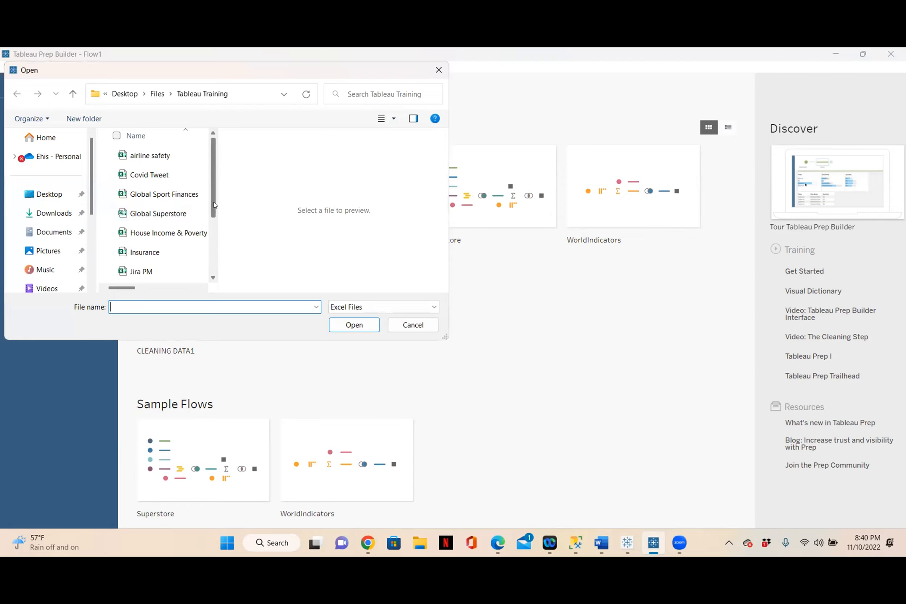
{"action": "left_click_drag", "start_coordinate": [214, 208], "coordinate": [208, 269]}
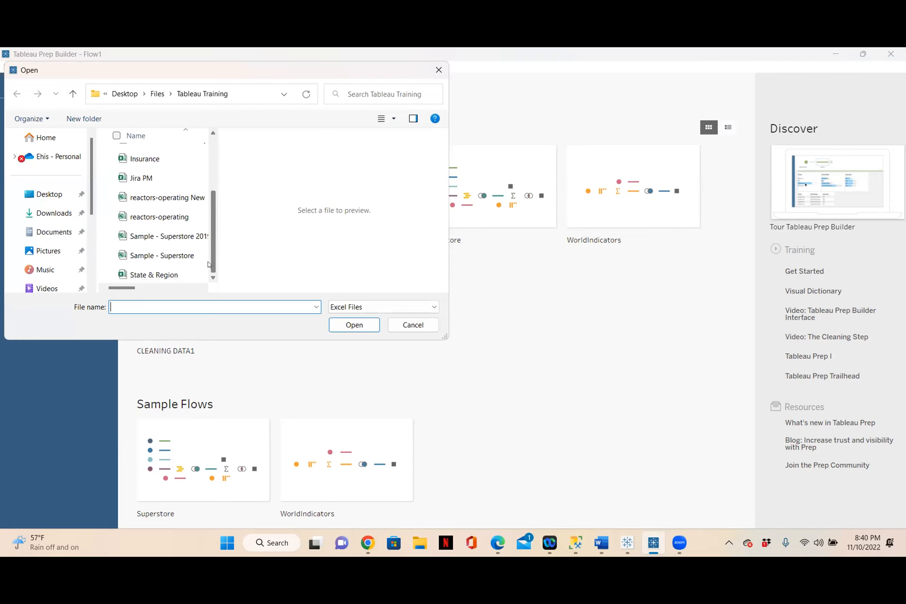
{"action": "left_click", "coordinate": [175, 257]}
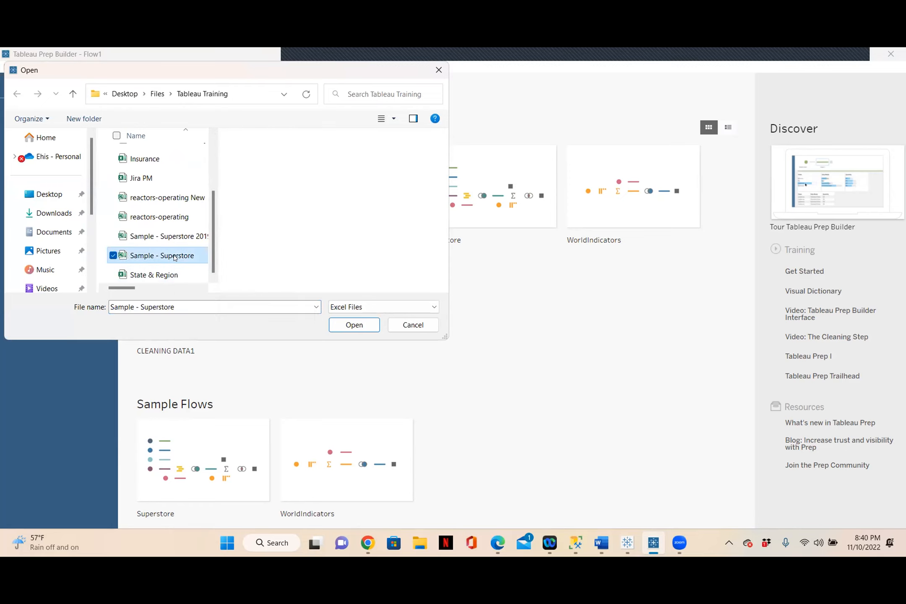
{"action": "left_click", "coordinate": [354, 325]}
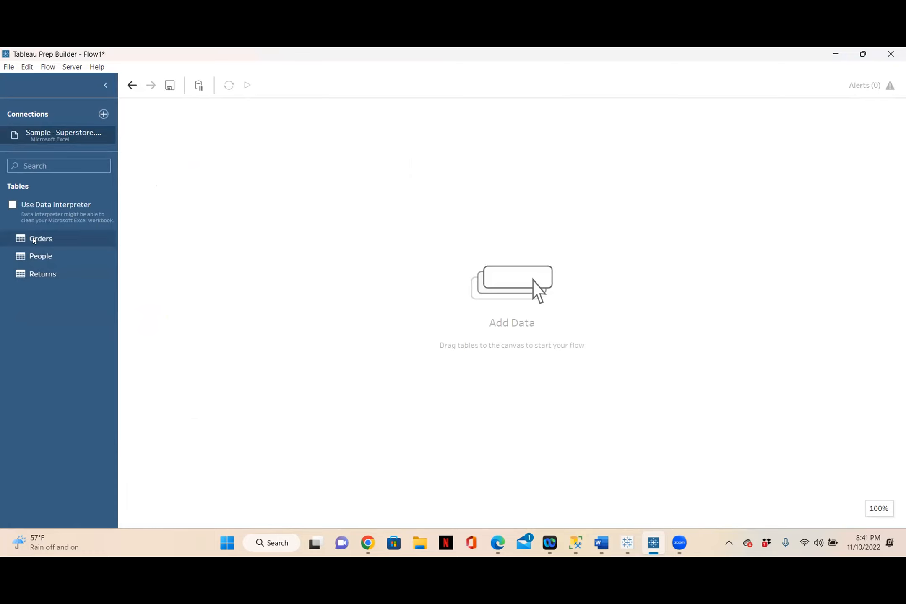
Step: Add the Orders table to the flow canvas and enlarge the flow area above its input details
{"action": "left_click_drag", "start_coordinate": [33, 239], "coordinate": [164, 141]}
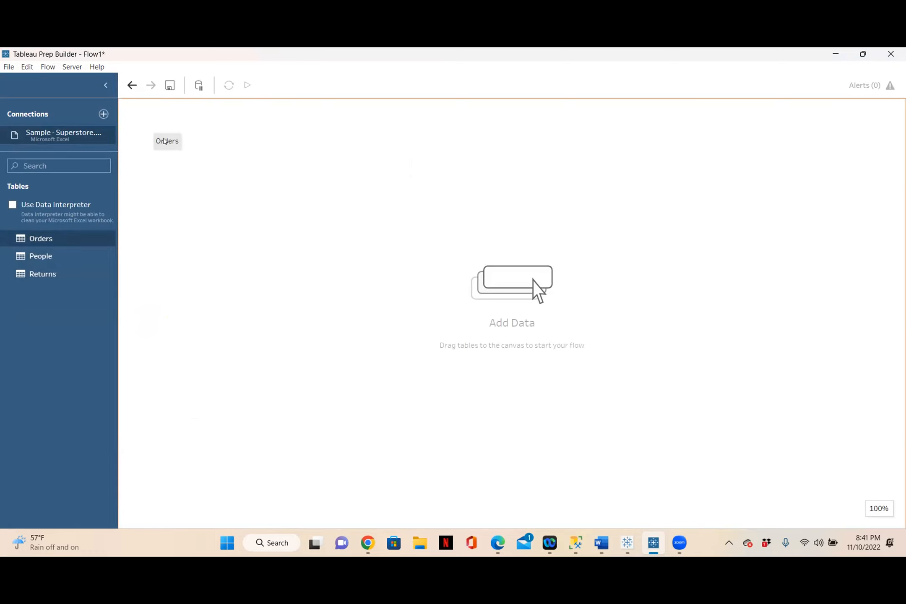
{"action": "left_click_drag", "start_coordinate": [164, 142], "coordinate": [164, 141]}
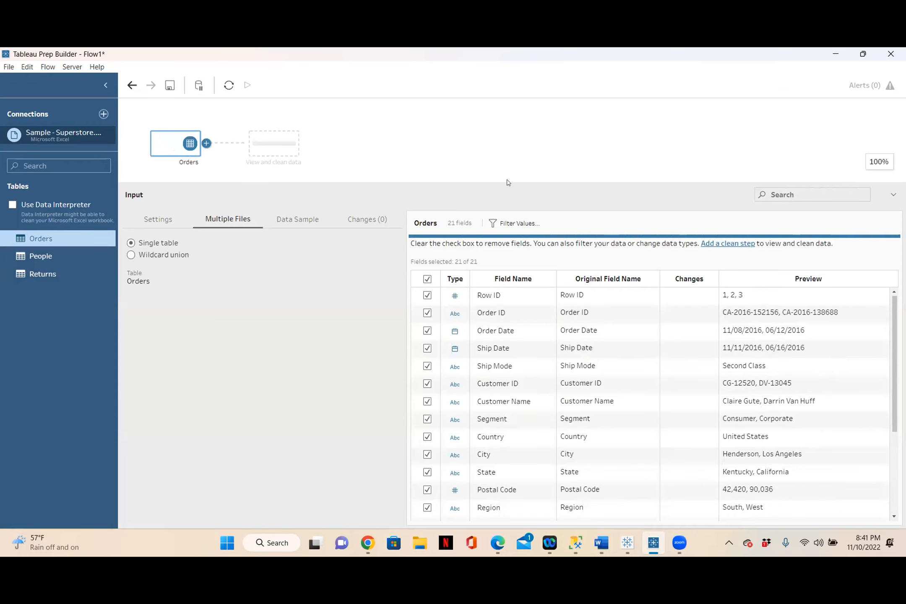
{"action": "left_click_drag", "start_coordinate": [510, 182], "coordinate": [500, 211]}
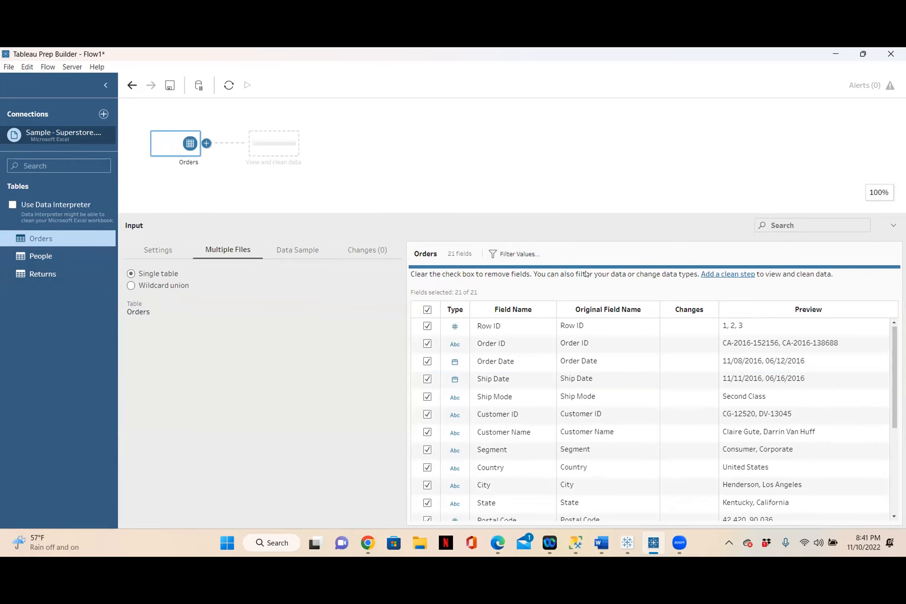
{"action": "left_click", "coordinate": [508, 325]}
Step: Review the Orders input's incremental refresh, multiple files, changes and data sample options
{"action": "left_click", "coordinate": [154, 250]}
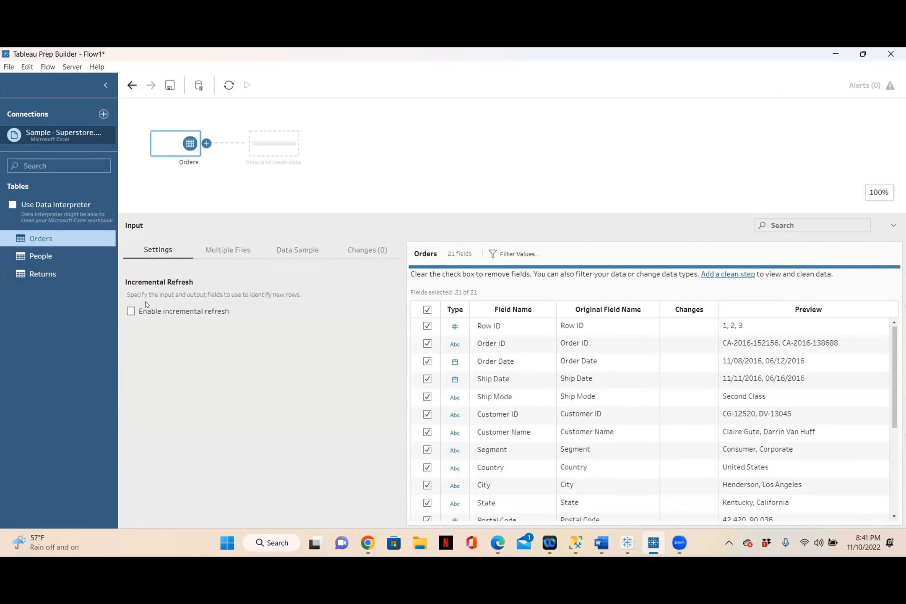
{"action": "left_click", "coordinate": [236, 248]}
{"action": "left_click", "coordinate": [295, 251]}
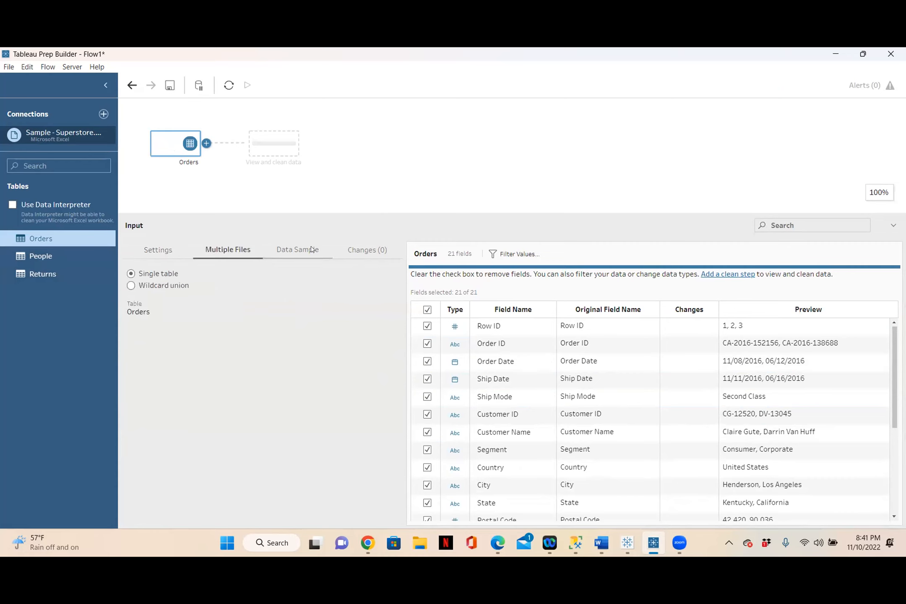
{"action": "left_click", "coordinate": [364, 251]}
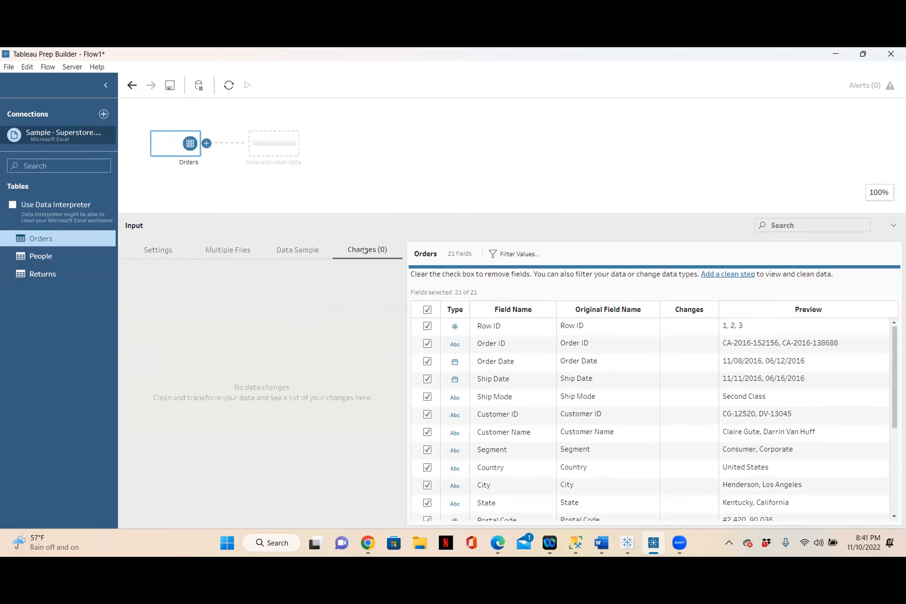
{"action": "left_click", "coordinate": [296, 251]}
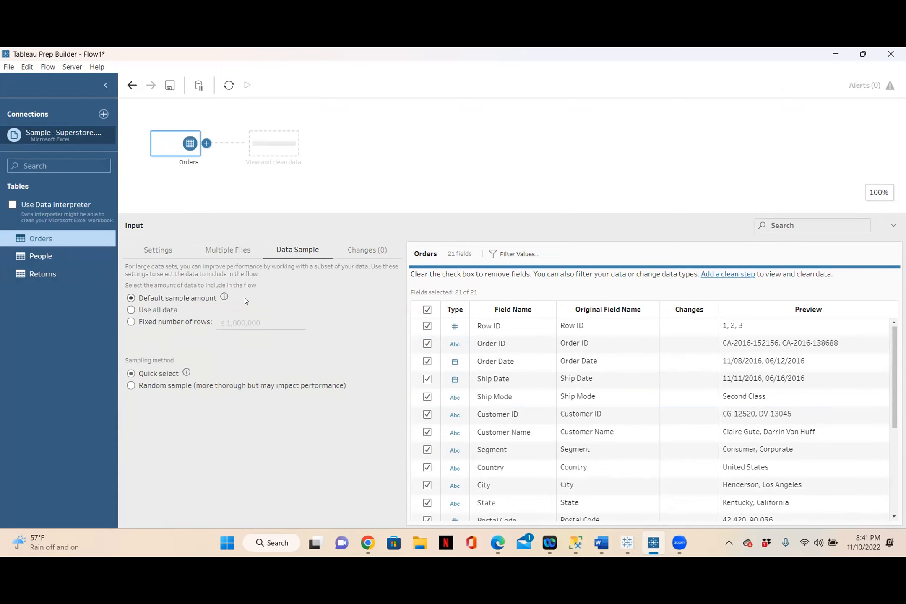
{"action": "mouse_move", "coordinate": [225, 296]}
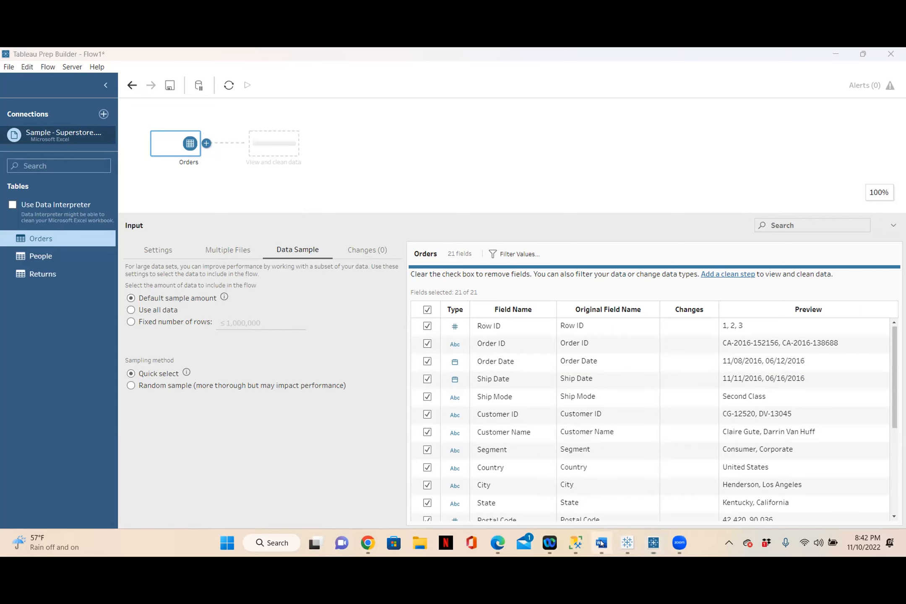
Step: Show the ETL notes in Word, then return to Tableau Prep Builder and add a cleaning step after Orders
{"action": "left_click", "coordinate": [601, 543]}
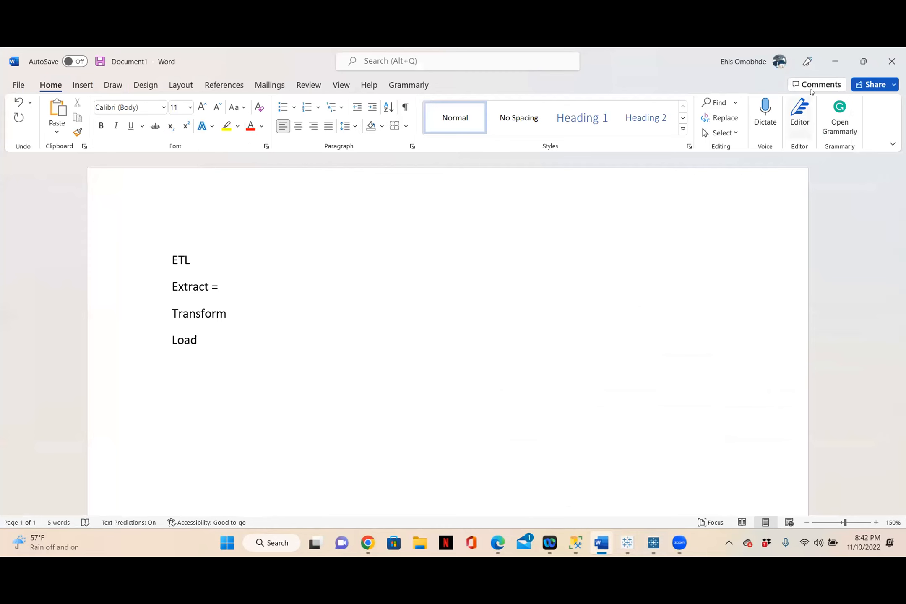
{"action": "key", "text": "alt+Tab"}
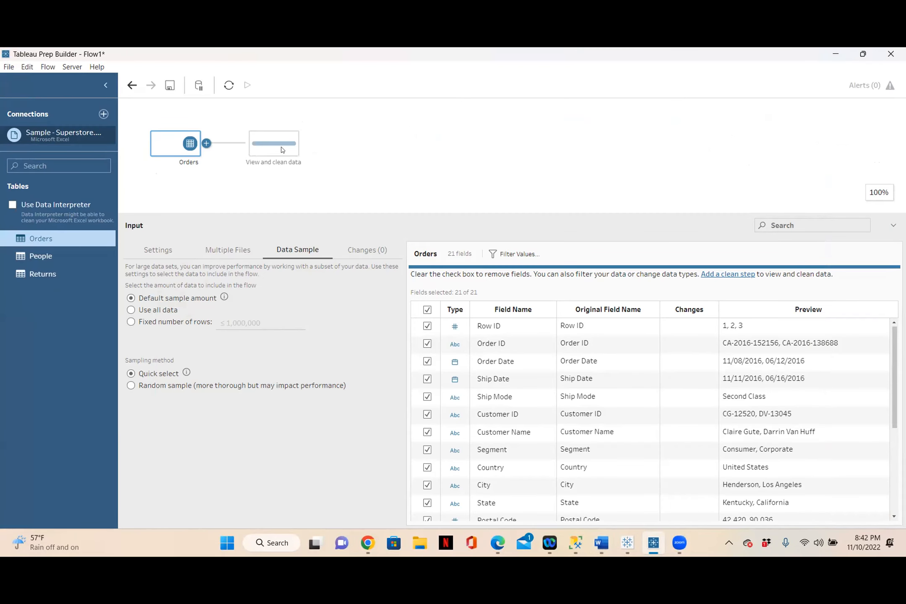
{"action": "left_click", "coordinate": [282, 150]}
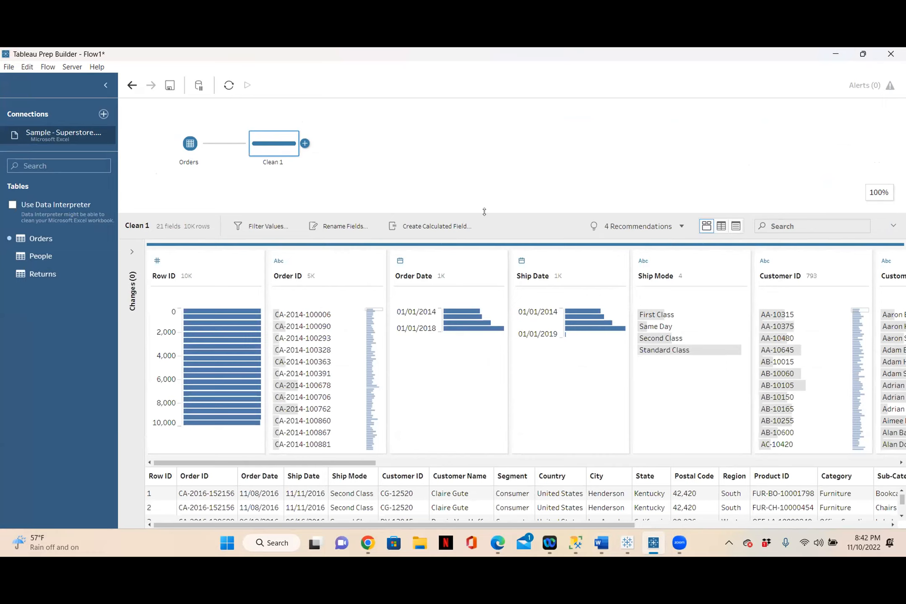
{"action": "mouse_move", "coordinate": [483, 213]}
{"action": "left_mouse_down"}
{"action": "mouse_move", "coordinate": [474, 252]}
{"action": "mouse_move", "coordinate": [469, 214]}
{"action": "left_mouse_up"}
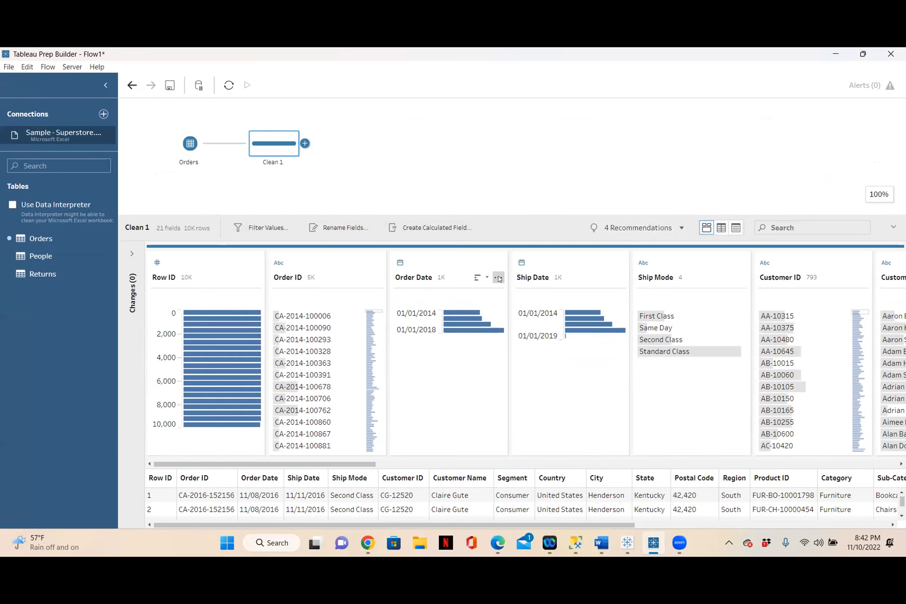
Step: Display the Order Date field's cleaning options, then show SQL Server Management Studio briefly and return to Tableau Prep Builder
{"action": "left_click", "coordinate": [498, 277]}
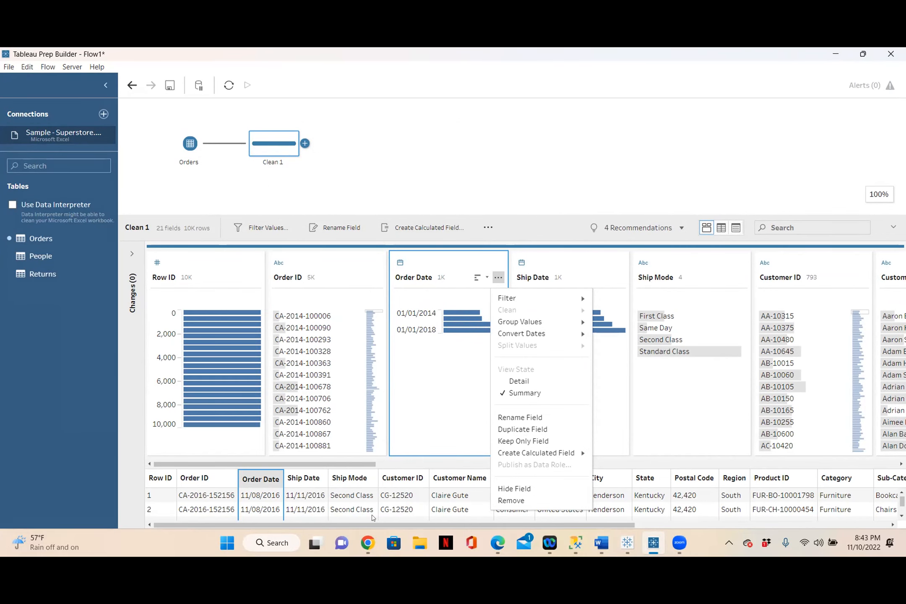
{"action": "left_click", "coordinate": [576, 544]}
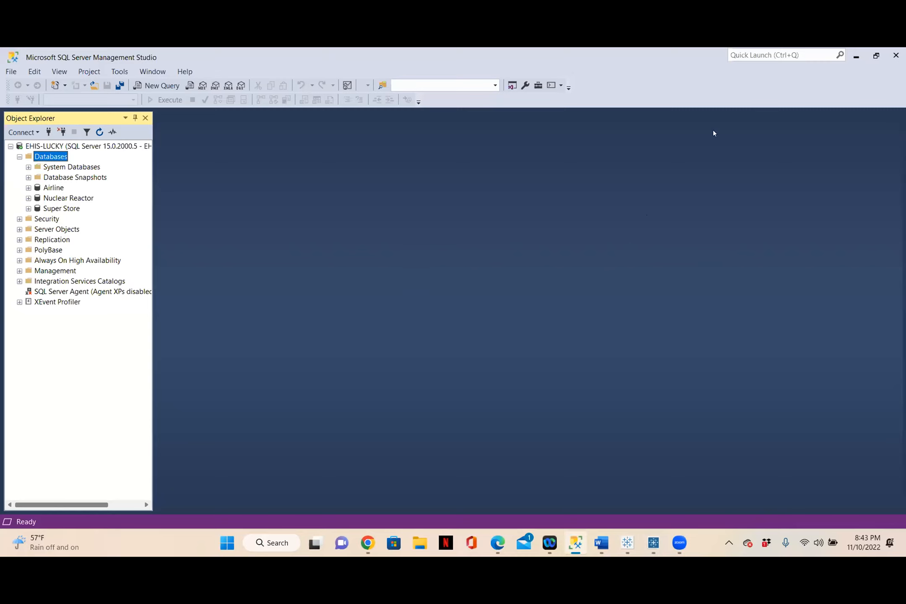
{"action": "left_click", "coordinate": [850, 62]}
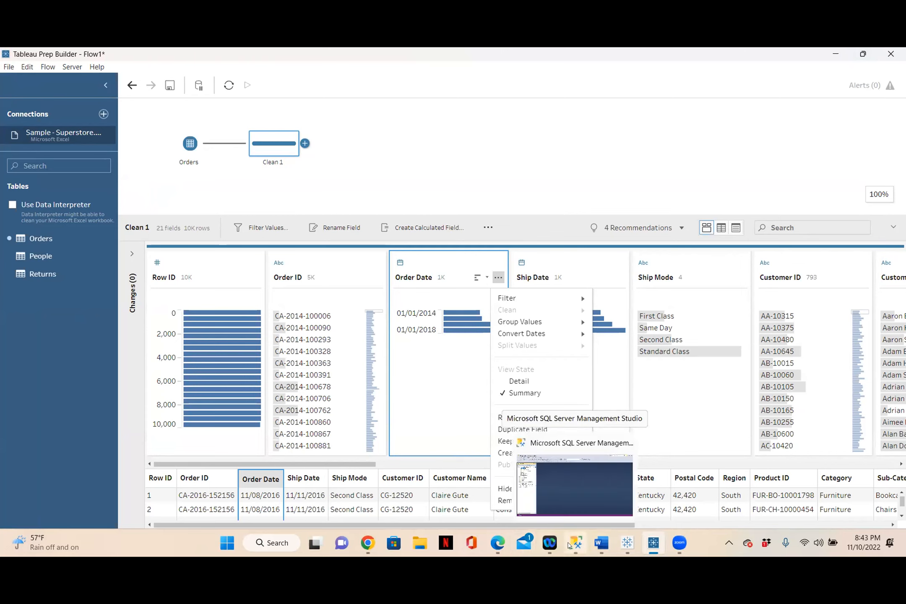
Step: Add an Output step after Clean 1 and enlarge the flow area above its settings
{"action": "left_click", "coordinate": [304, 144]}
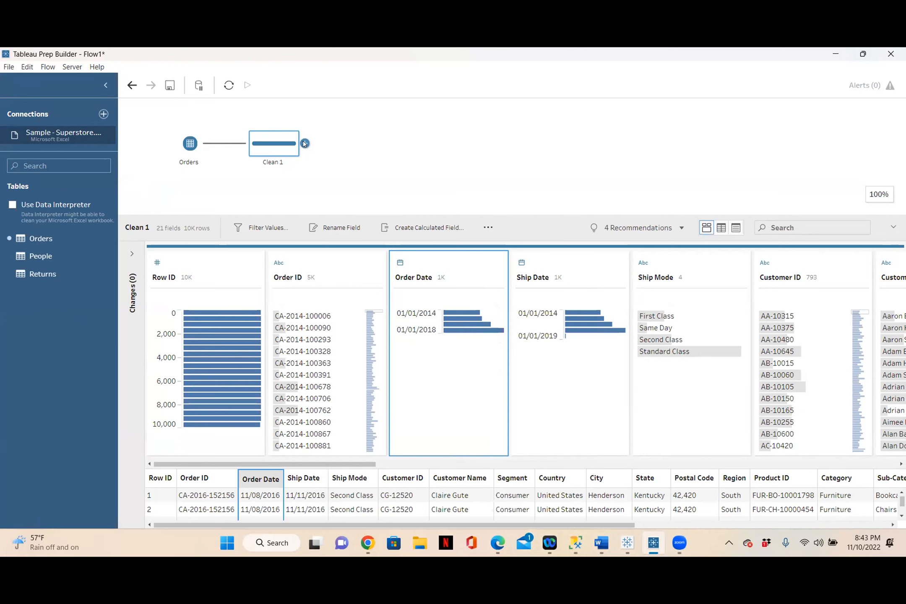
{"action": "left_click", "coordinate": [305, 144]}
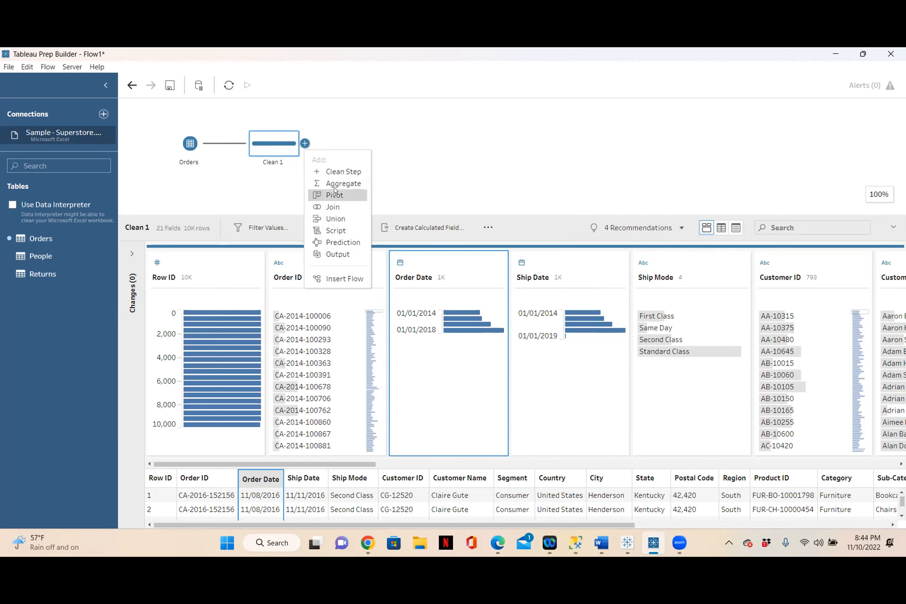
{"action": "left_click", "coordinate": [338, 254]}
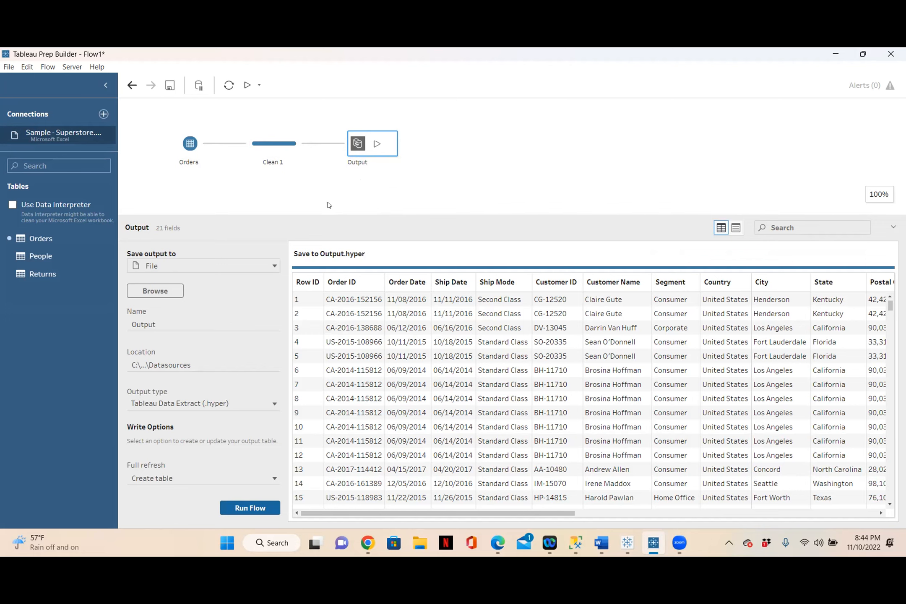
{"action": "left_click_drag", "start_coordinate": [340, 215], "coordinate": [338, 237]}
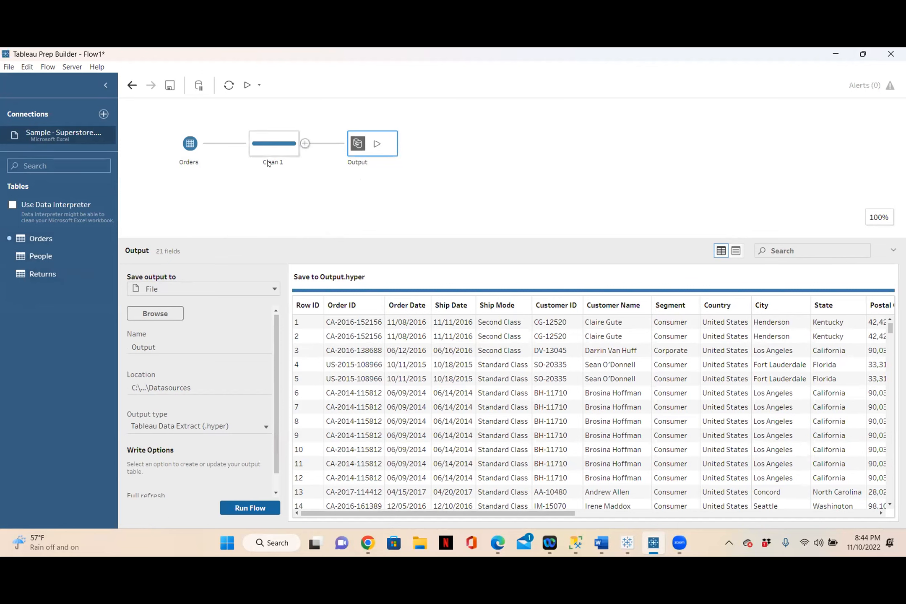
Step: Rename the output step as Order and reopen its settings
{"action": "double_click", "coordinate": [363, 163]}
{"action": "type", "text": "Order"}
{"action": "left_click", "coordinate": [425, 176]}
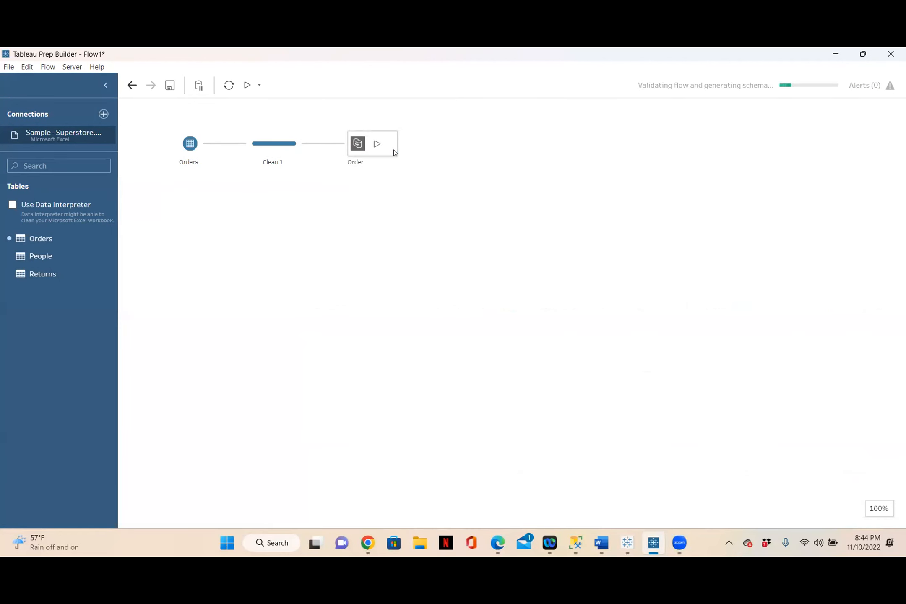
{"action": "left_click", "coordinate": [395, 153]}
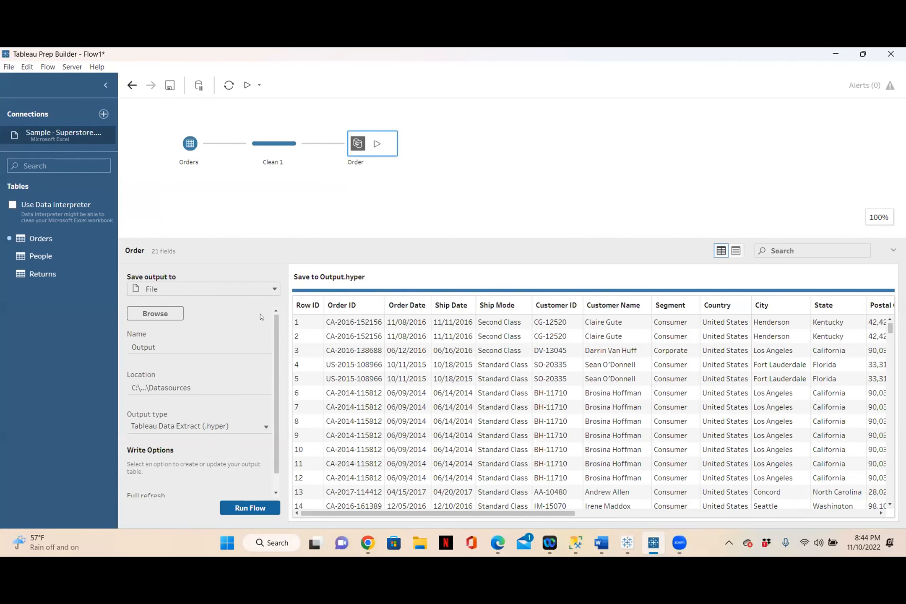
Step: Review the output settings and available save destinations, keeping File as the destination
{"action": "scroll", "coordinate": [266, 386], "scroll_direction": "down", "scroll_amount": 1}
{"action": "scroll", "coordinate": [268, 400], "scroll_direction": "up", "scroll_amount": 1}
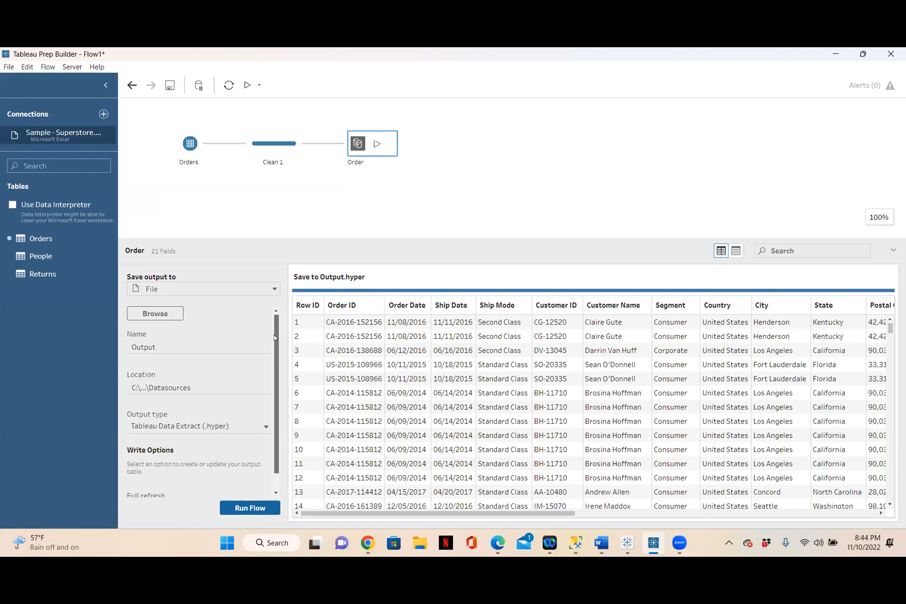
{"action": "scroll", "coordinate": [275, 337], "scroll_direction": "down", "scroll_amount": 1}
{"action": "scroll", "coordinate": [271, 375], "scroll_direction": "up", "scroll_amount": 1}
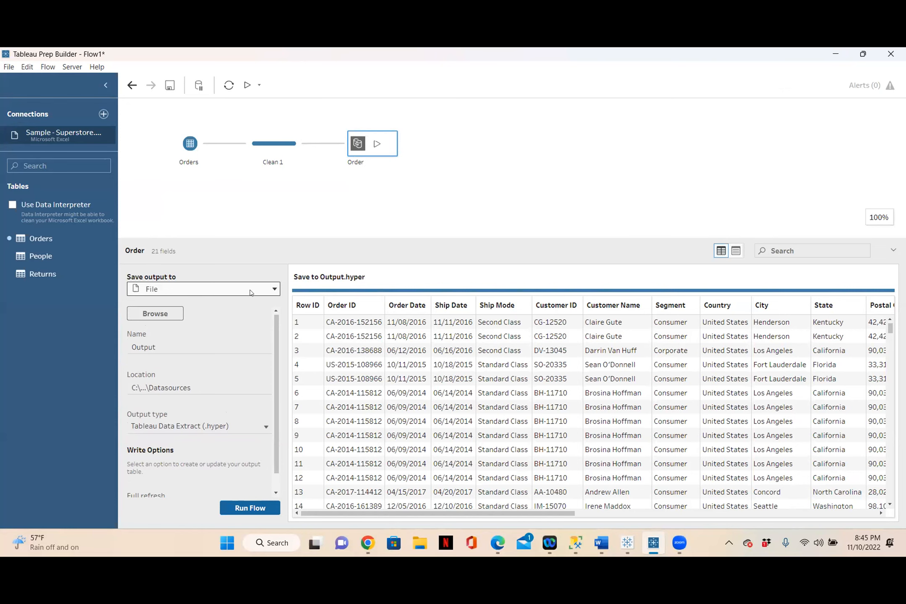
{"action": "left_click", "coordinate": [273, 291]}
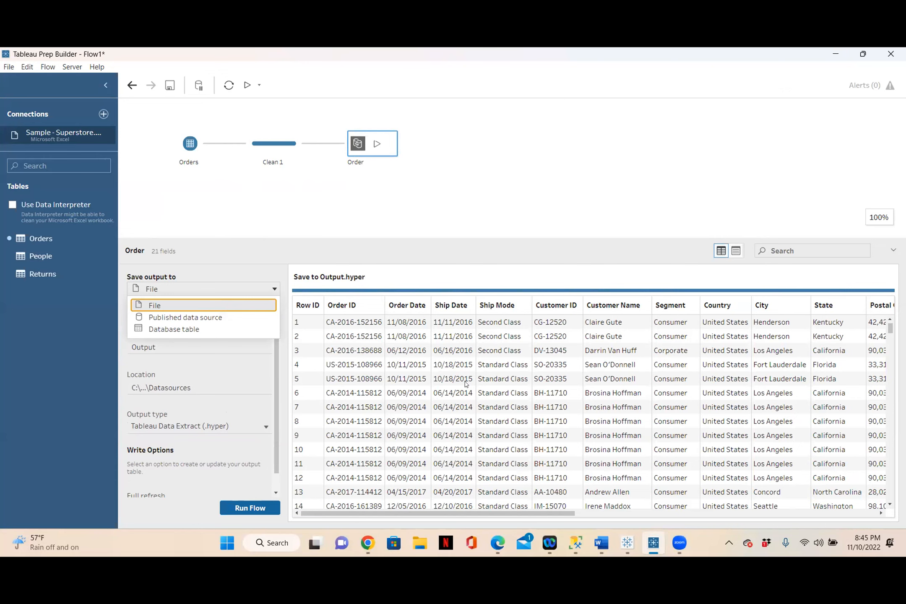
{"action": "left_click", "coordinate": [178, 307]}
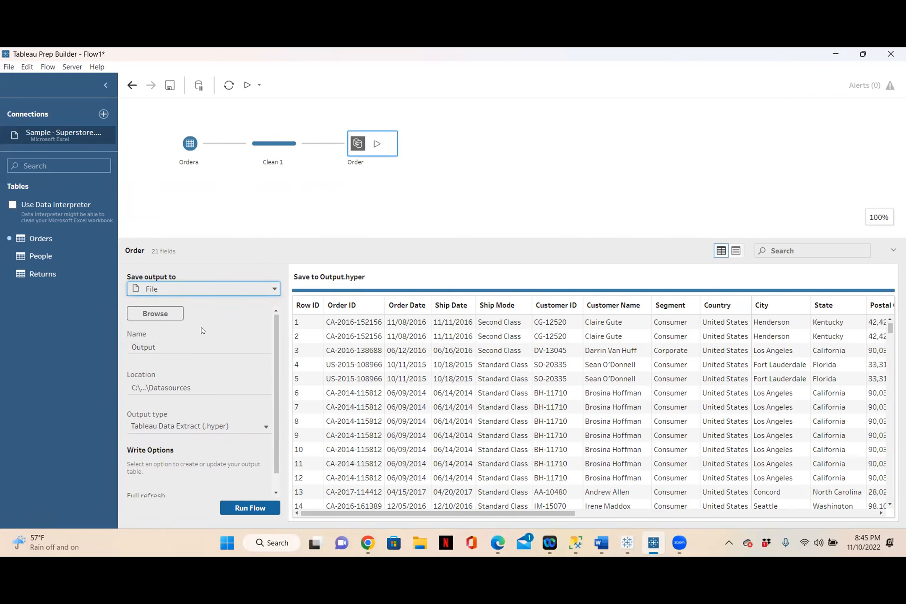
Step: Set the output extract's save location to the Files folder on the Desktop, keeping the name Output
{"action": "left_click", "coordinate": [156, 312]}
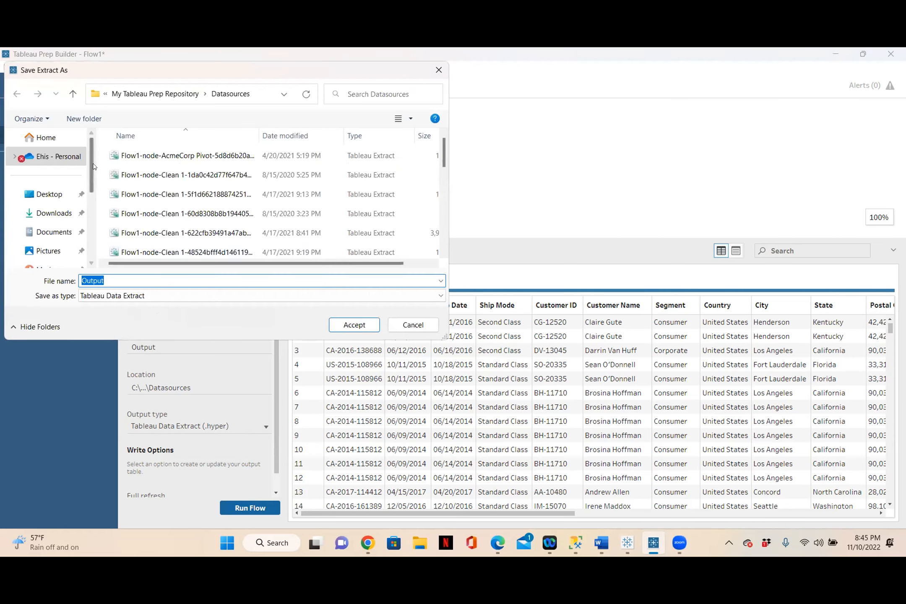
{"action": "left_click", "coordinate": [59, 194]}
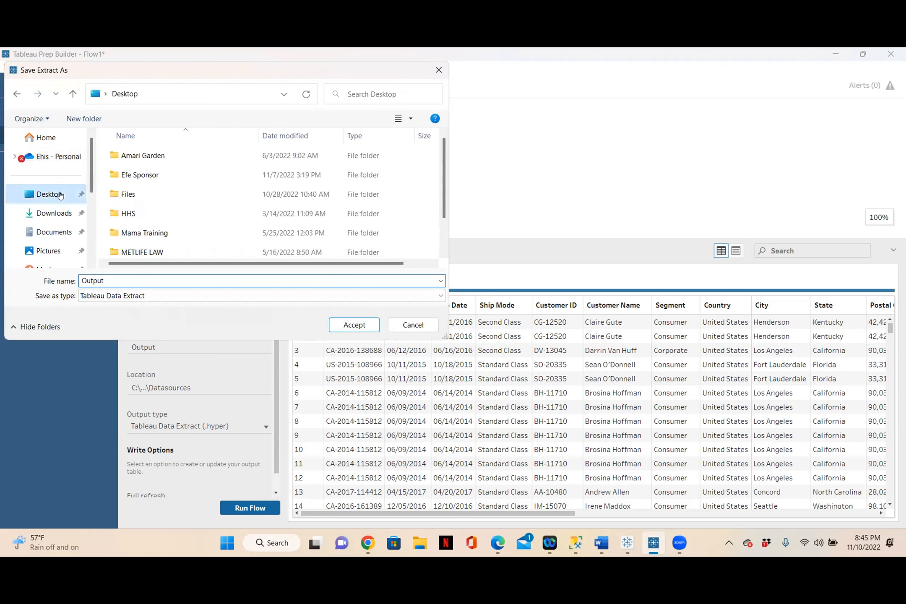
{"action": "left_click", "coordinate": [141, 194]}
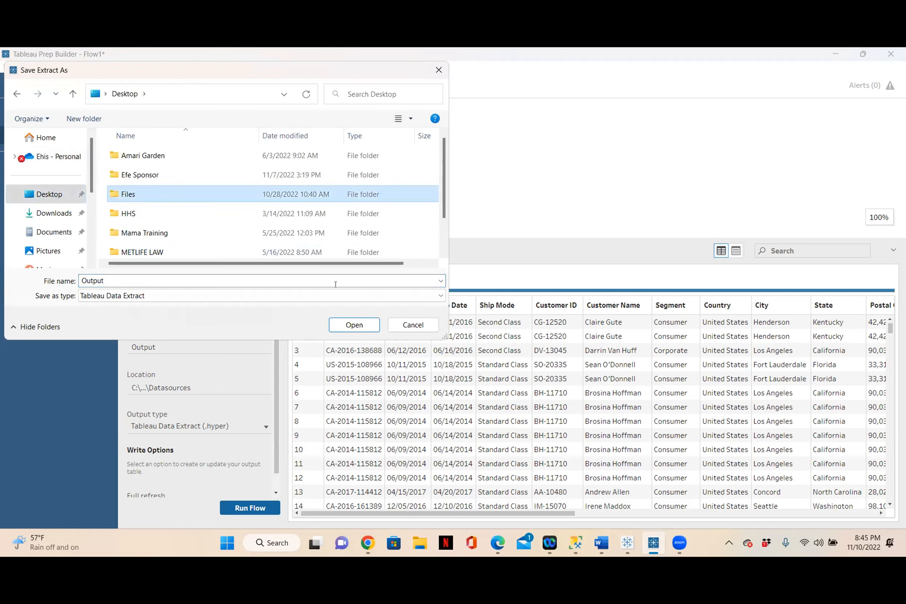
{"action": "left_click", "coordinate": [341, 327]}
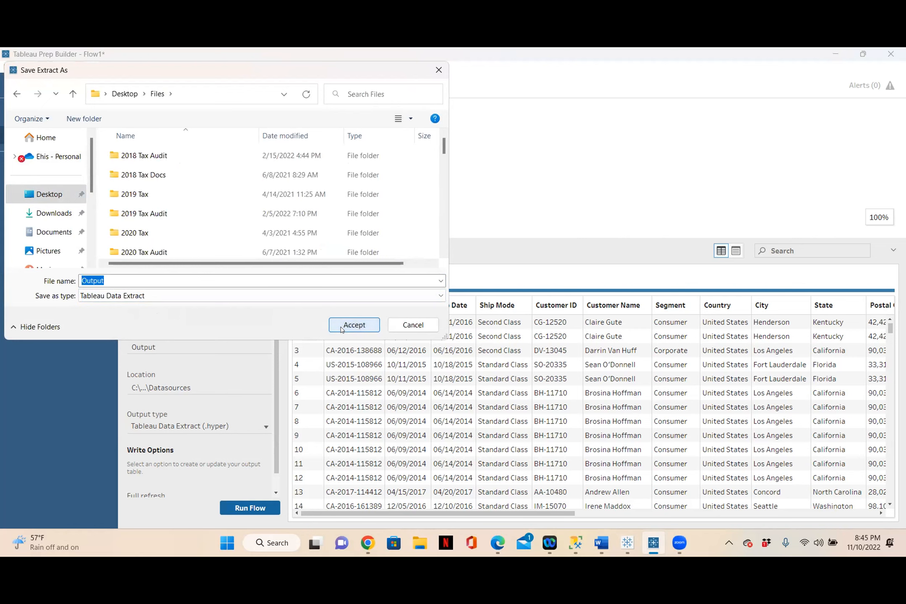
{"action": "left_click", "coordinate": [353, 325]}
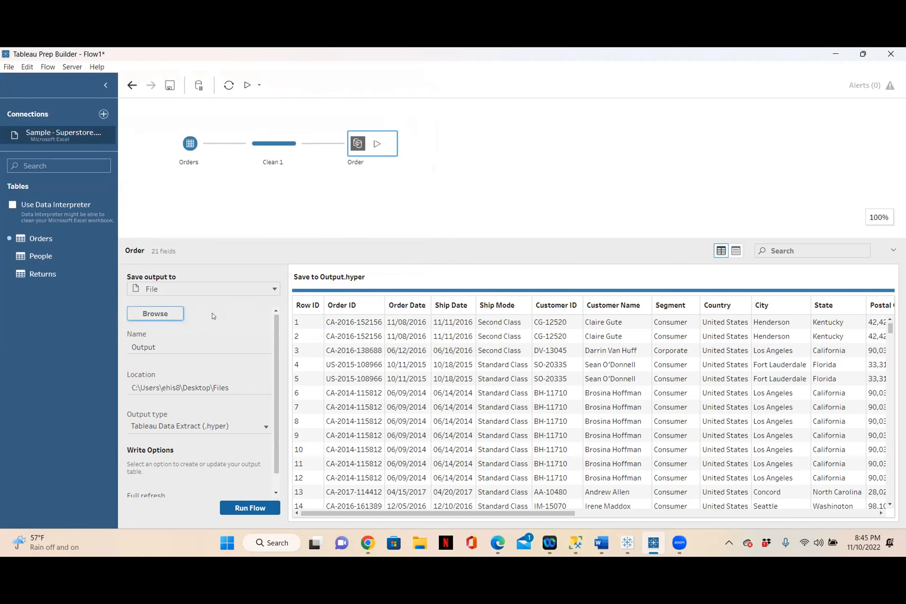
Step: Name the output extract Sample, keeping the Desktop Files folder as its location, and list the available output types
{"action": "left_click", "coordinate": [187, 341]}
{"action": "left_click", "coordinate": [188, 342]}
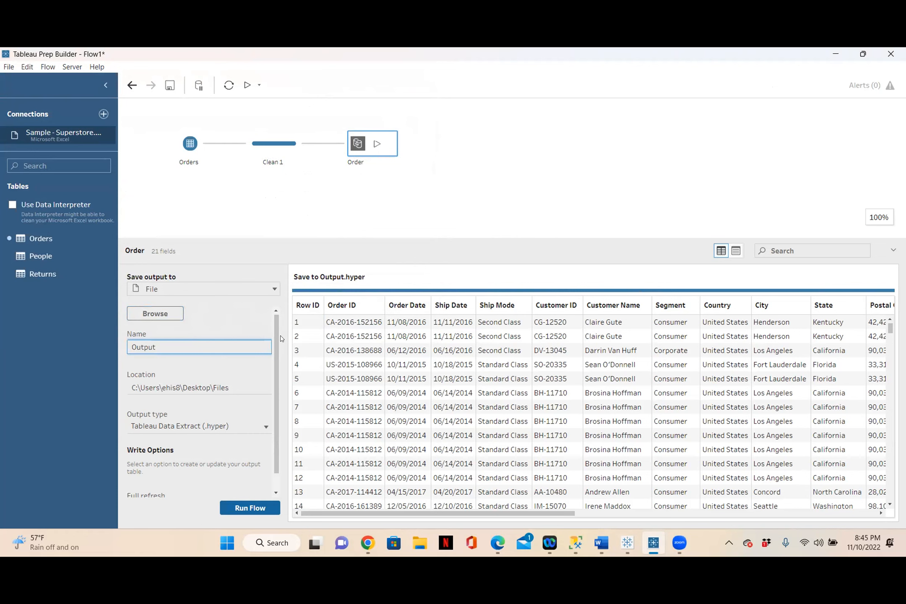
{"action": "double_click", "coordinate": [150, 346]}
{"action": "left_click", "coordinate": [161, 312]}
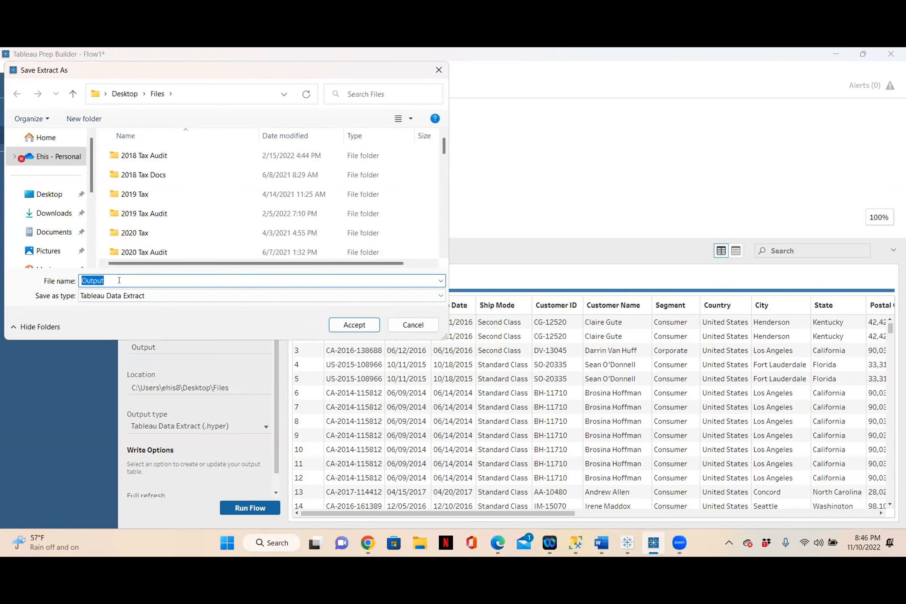
{"action": "type", "text": "Sample"}
{"action": "left_click", "coordinate": [351, 325]}
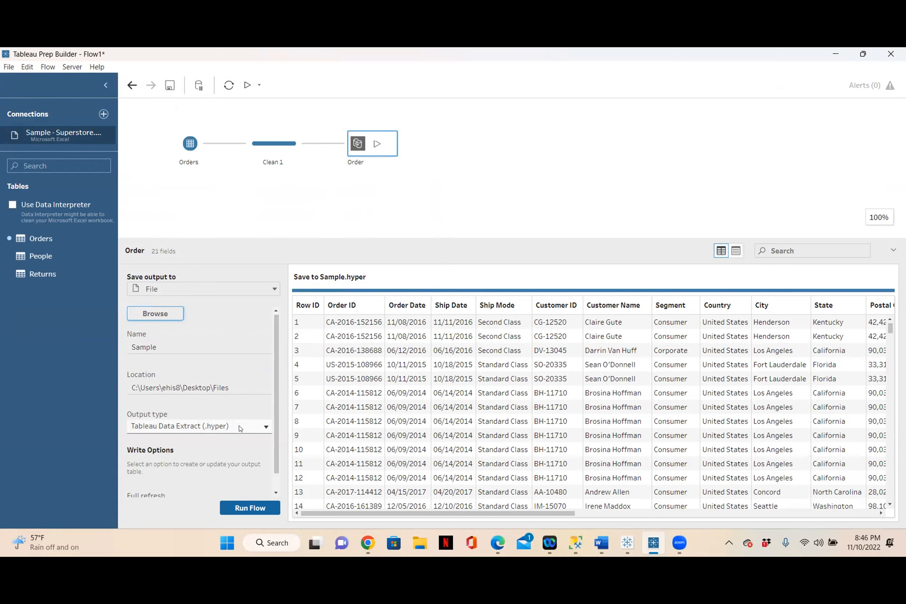
{"action": "left_click", "coordinate": [266, 427]}
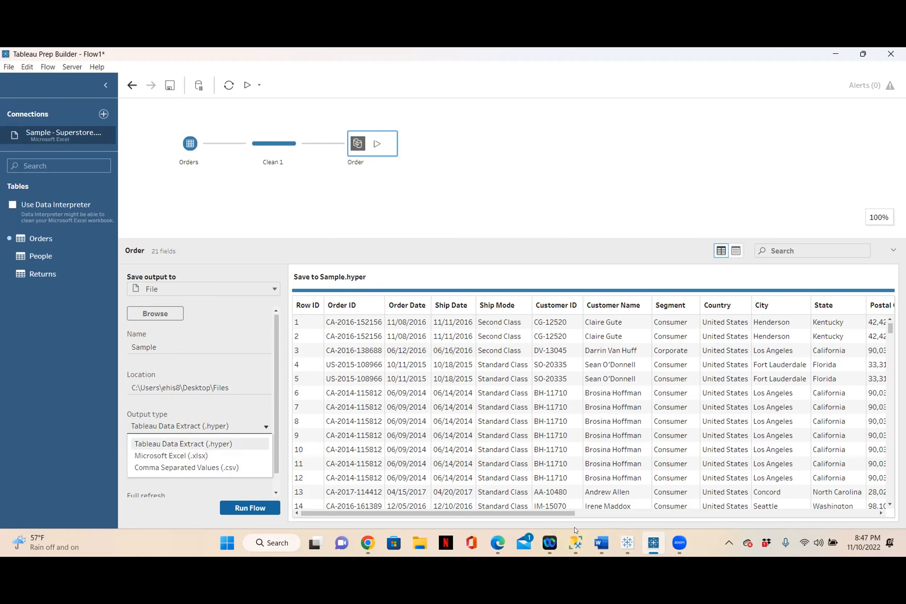
Step: Switch to Word, add the line "Ad Hoc Report" below the ETL list after a blank line, and return to Tableau Prep Builder
{"action": "left_click", "coordinate": [600, 543]}
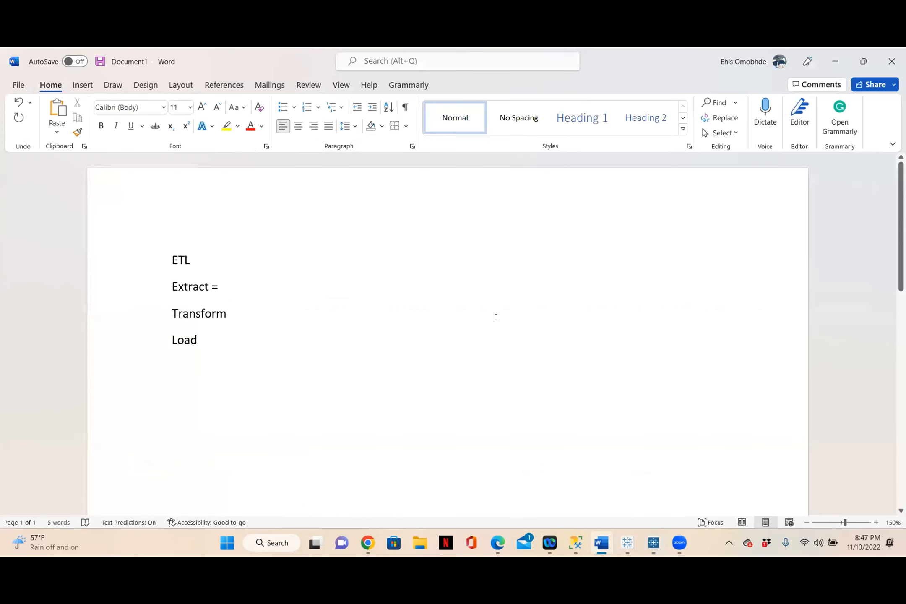
{"action": "scroll", "coordinate": [513, 376], "scroll_direction": "down", "scroll_amount": 1}
{"action": "left_click", "coordinate": [259, 297]}
{"action": "key", "text": "Return"}
{"action": "key", "text": "Return"}
{"action": "type", "text": "A"}
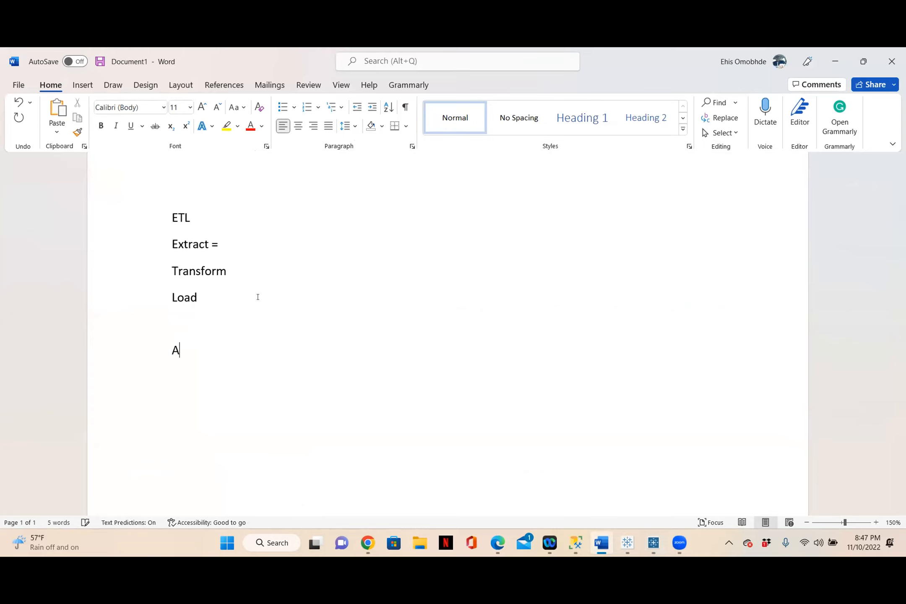
{"action": "type", "text": "d Hoc Report"}
{"action": "scroll", "coordinate": [488, 340], "scroll_direction": "up", "scroll_amount": 1}
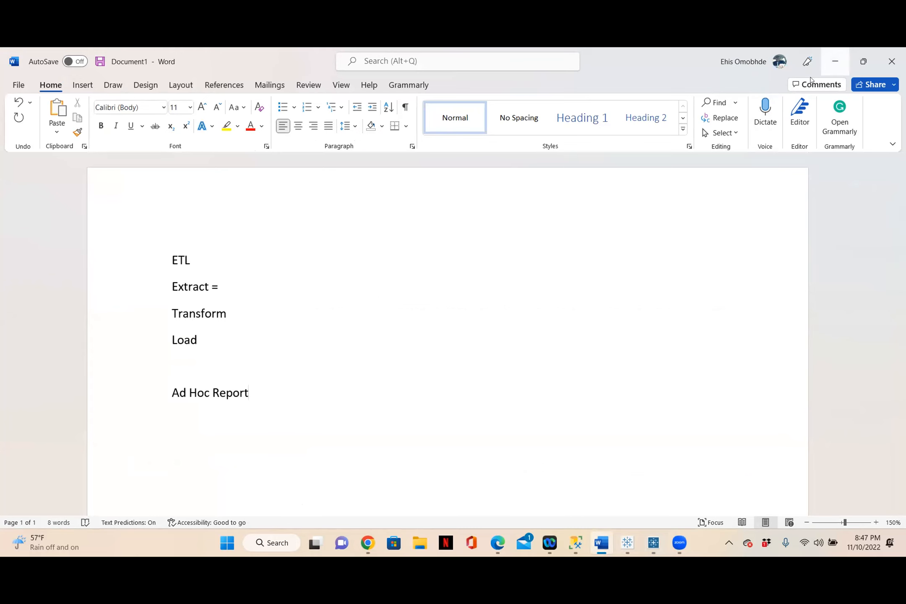
{"action": "left_click", "coordinate": [835, 61]}
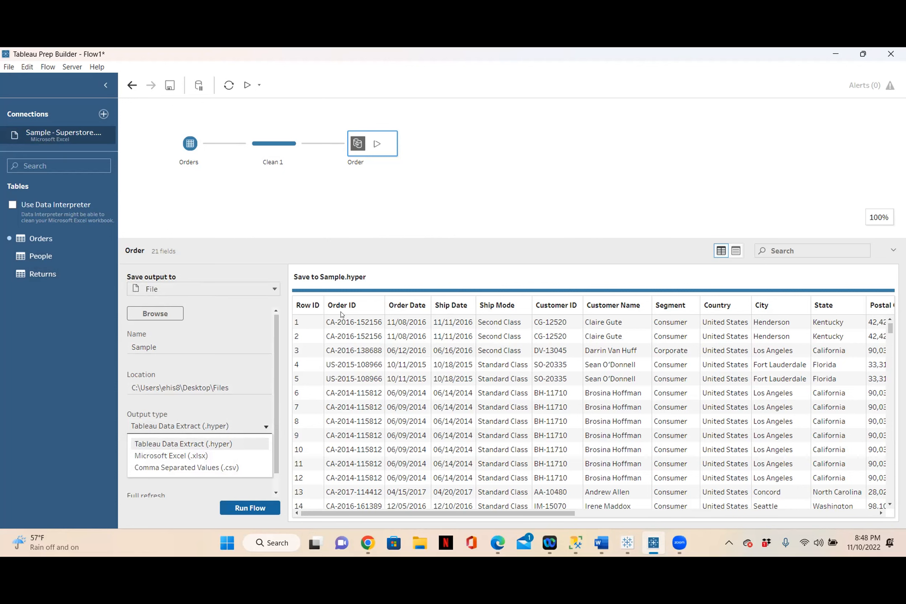
Step: Try the published data source destination up to its server sign-in, and return the output destination to File
{"action": "left_click", "coordinate": [274, 289]}
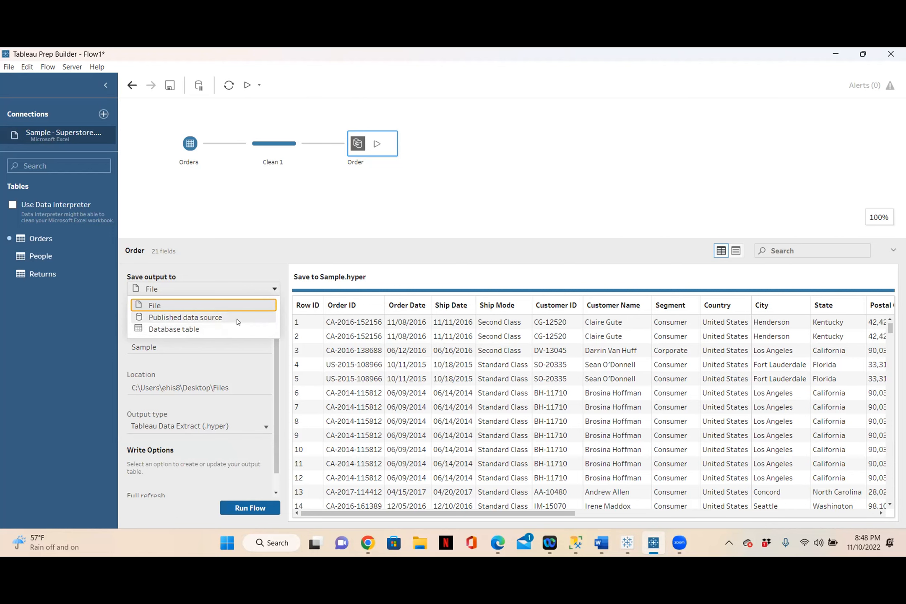
{"action": "left_click", "coordinate": [193, 317]}
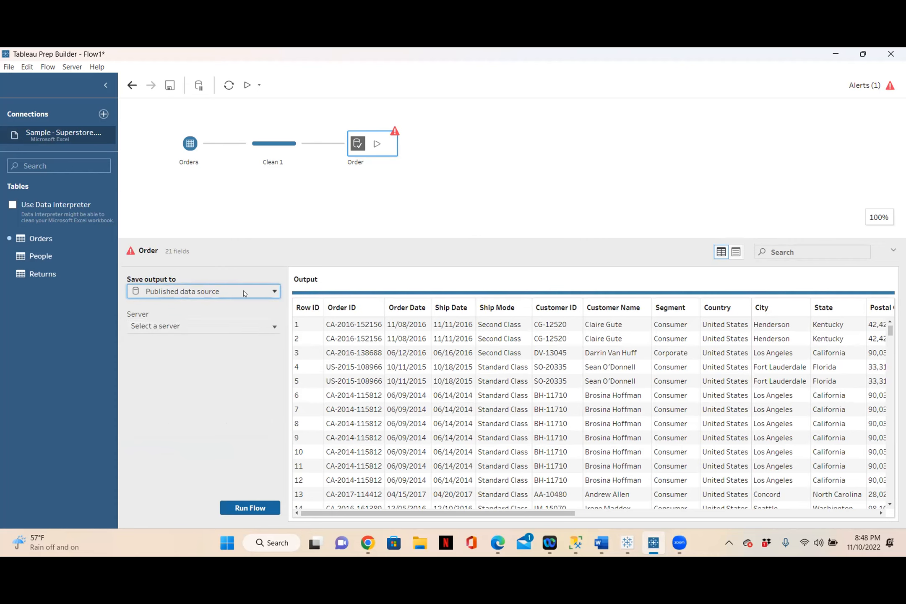
{"action": "left_click", "coordinate": [274, 327]}
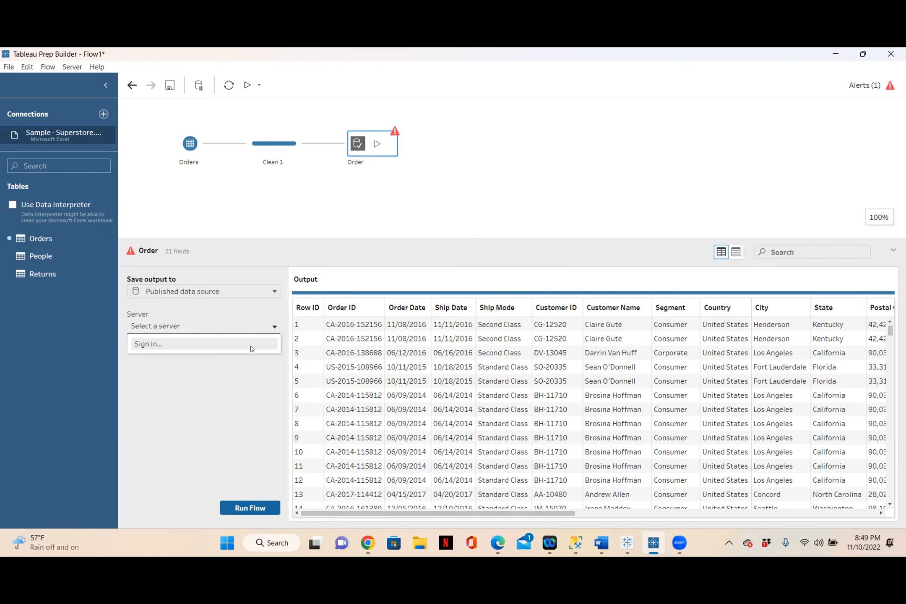
{"action": "left_click", "coordinate": [201, 347]}
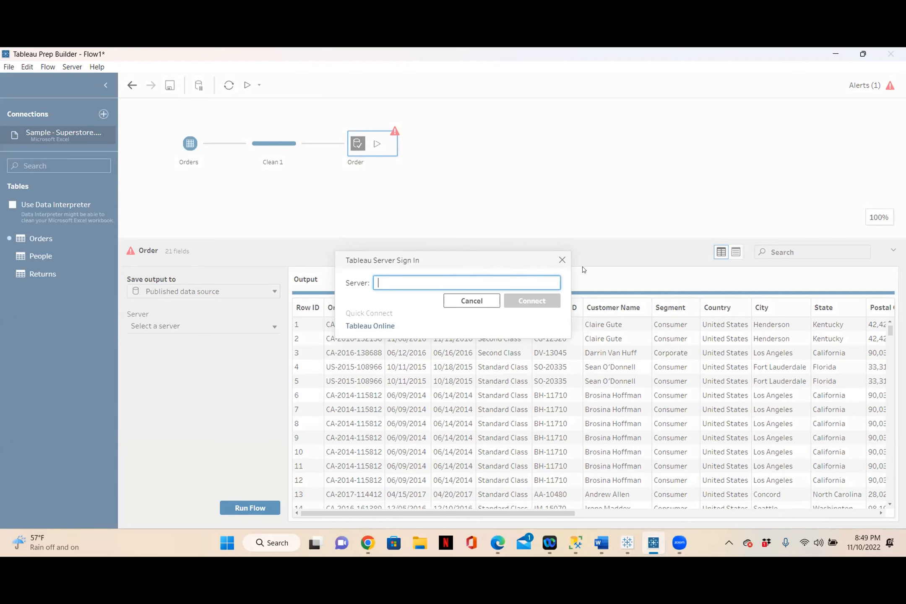
{"action": "left_click", "coordinate": [562, 261]}
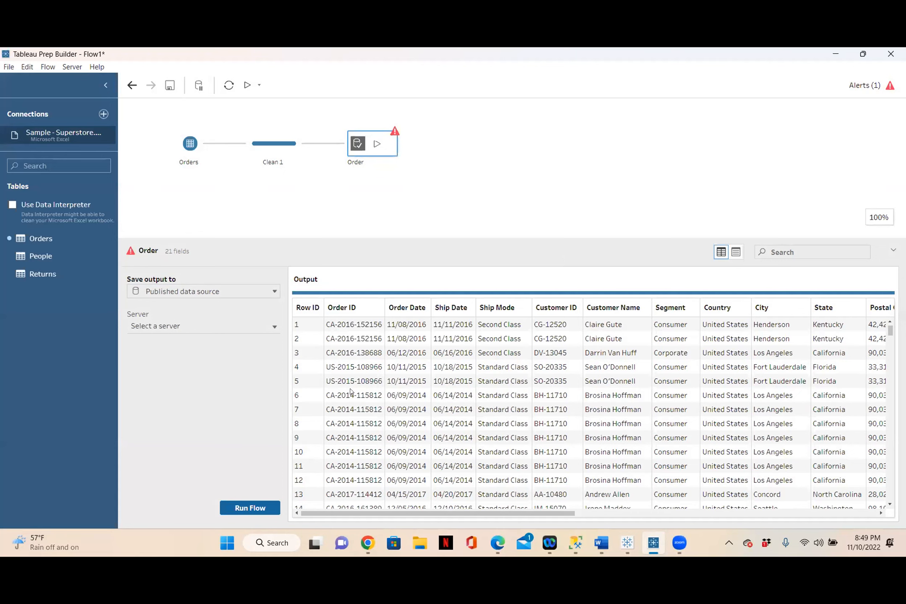
{"action": "left_click", "coordinate": [274, 291]}
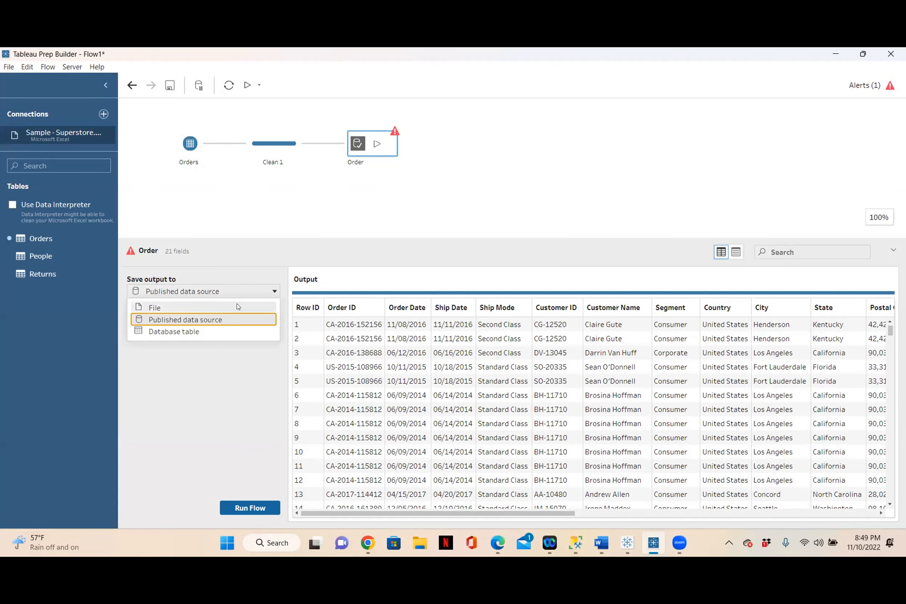
{"action": "left_click", "coordinate": [168, 308]}
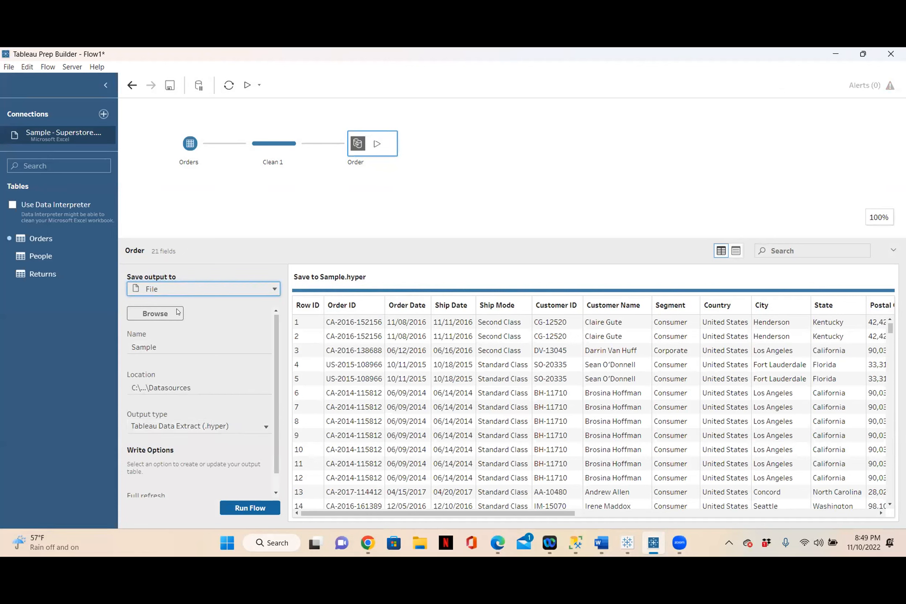
Step: Set the output destination to Database table and start adding a Microsoft SQL Server connection
{"action": "left_click", "coordinate": [270, 290]}
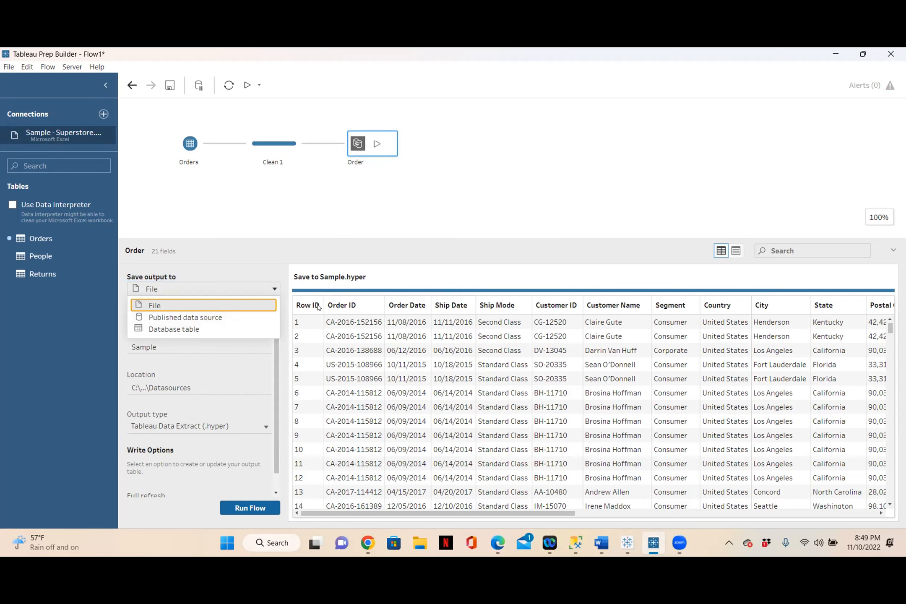
{"action": "left_click", "coordinate": [247, 331]}
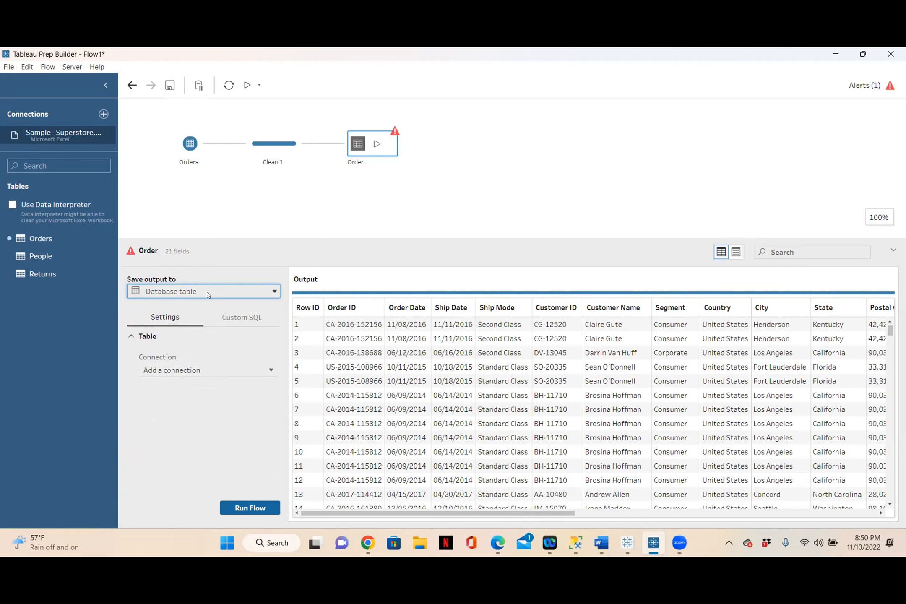
{"action": "left_click", "coordinate": [270, 370]}
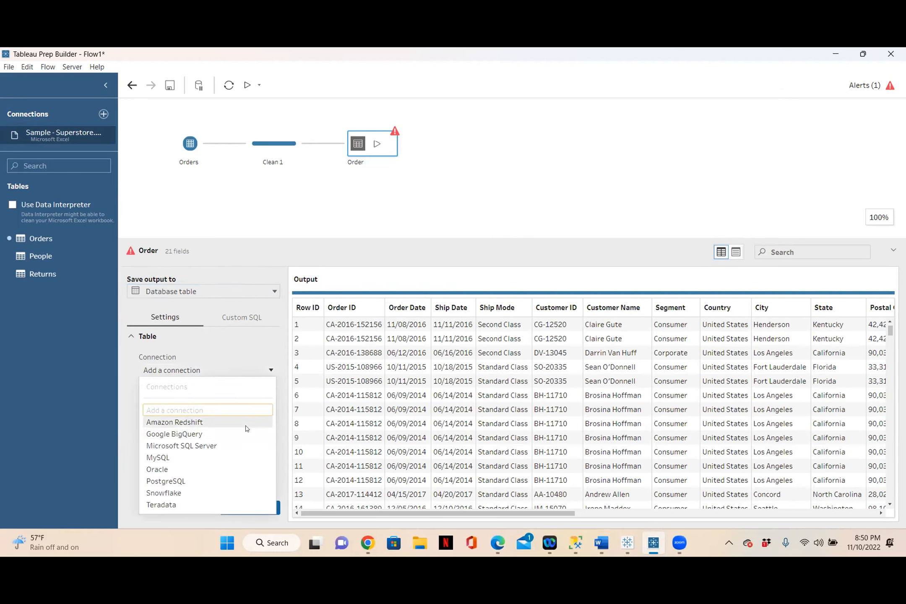
{"action": "left_click", "coordinate": [230, 447]}
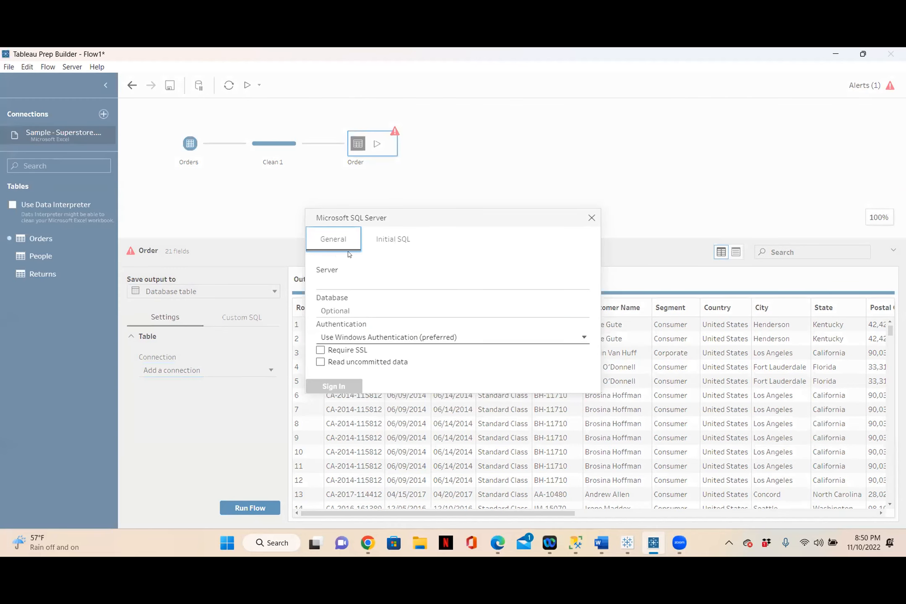
{"action": "left_click", "coordinate": [348, 278]}
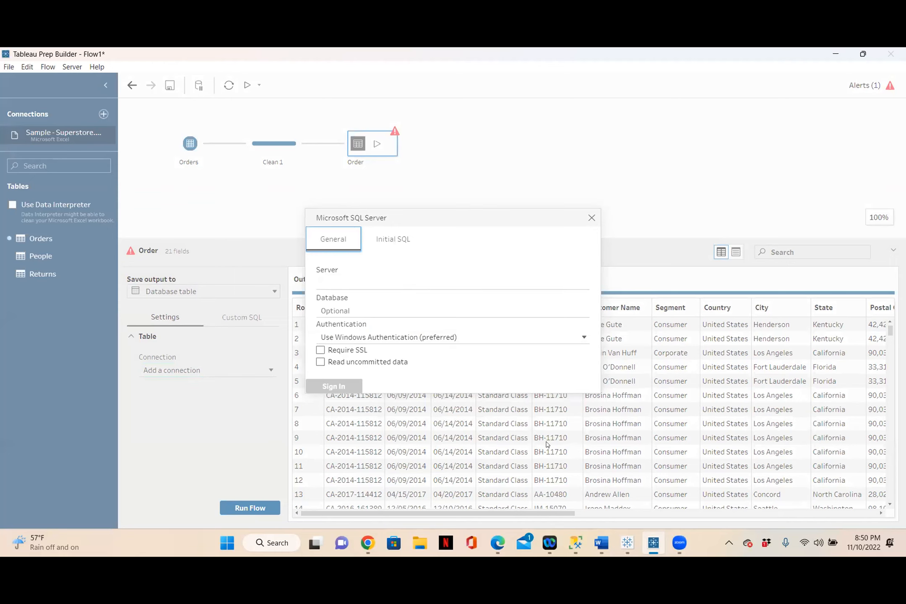
Step: Switch to SQL Server Management Studio, copy the server name from the server connection dialog and close the dialog
{"action": "left_click", "coordinate": [575, 549]}
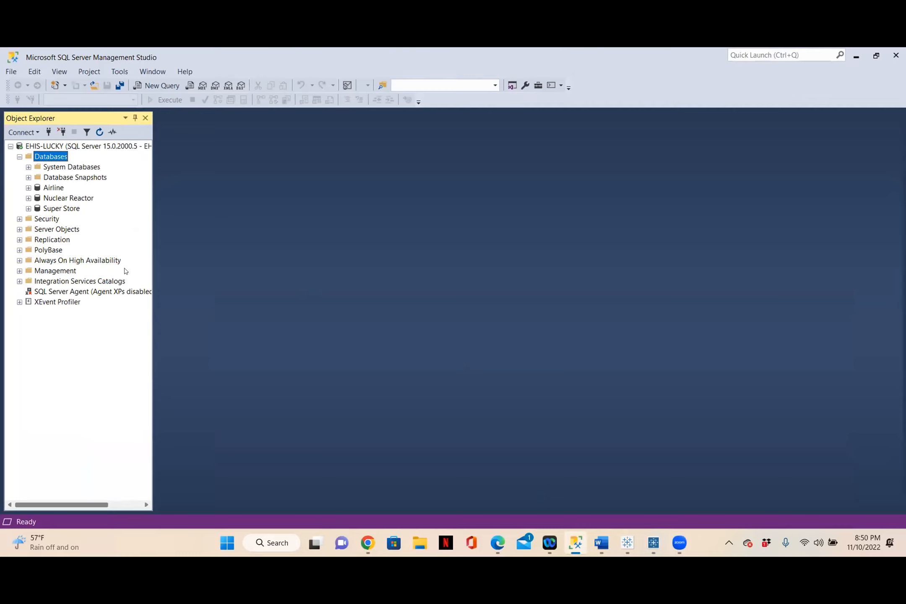
{"action": "left_click", "coordinate": [48, 133]}
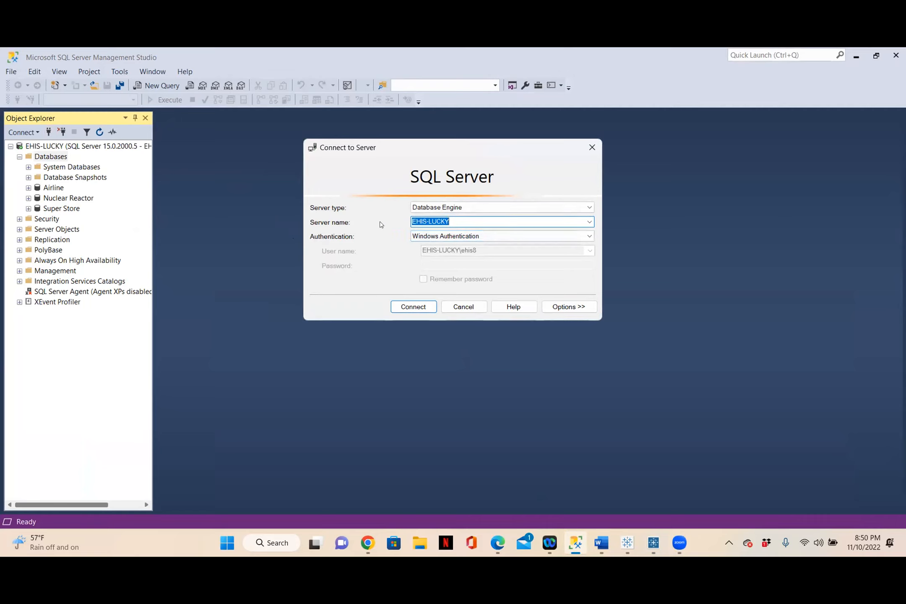
{"action": "right_click", "coordinate": [437, 221]}
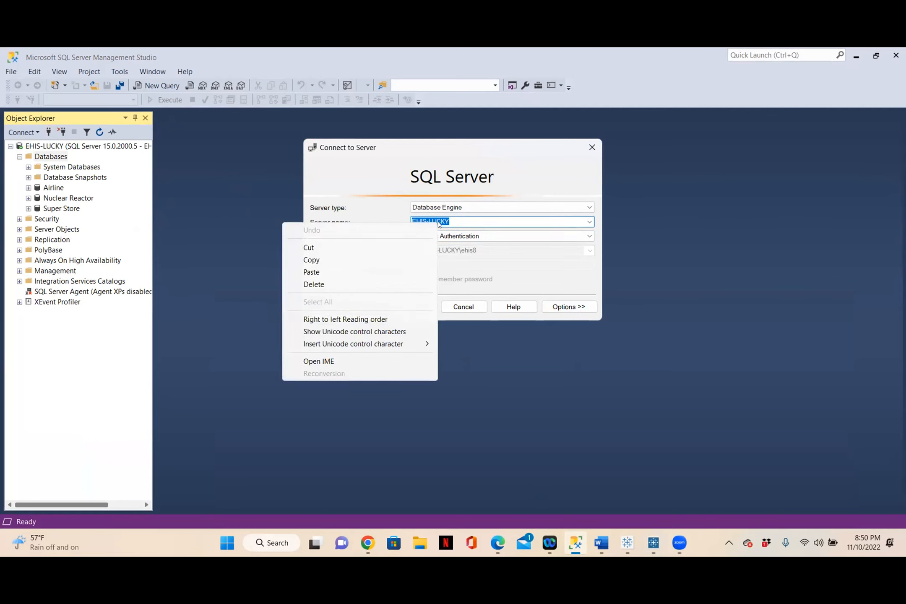
{"action": "left_click", "coordinate": [394, 261]}
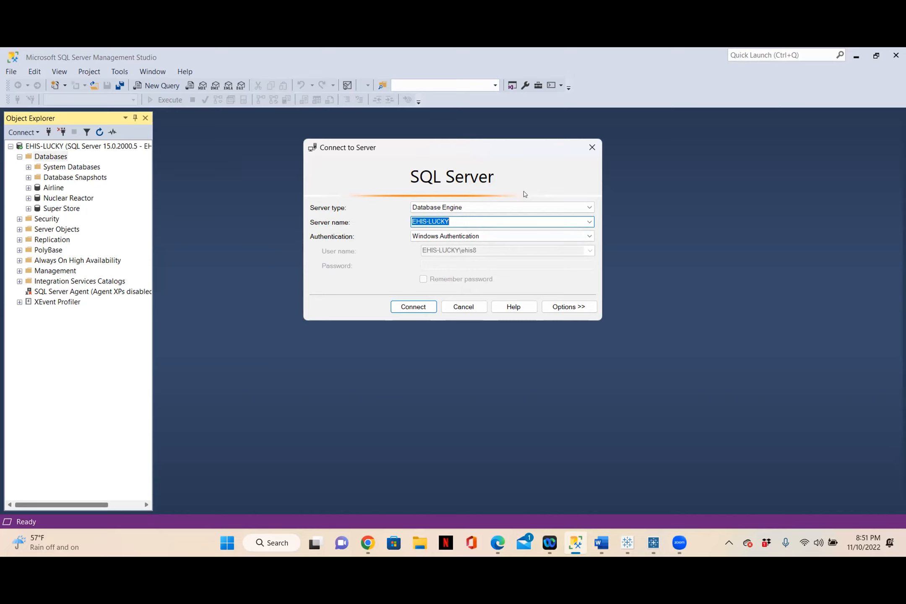
{"action": "left_click", "coordinate": [591, 148]}
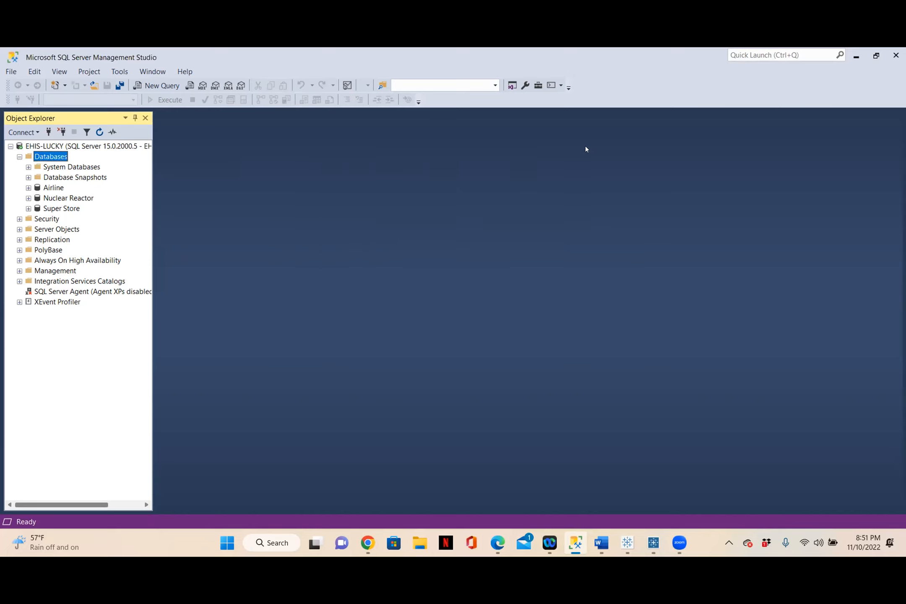
Step: Back in Tableau Prep Builder, paste the copied server name into the SQL Server connection and sign in with Windows Authentication
{"action": "left_click", "coordinate": [654, 543]}
{"action": "left_click", "coordinate": [345, 282]}
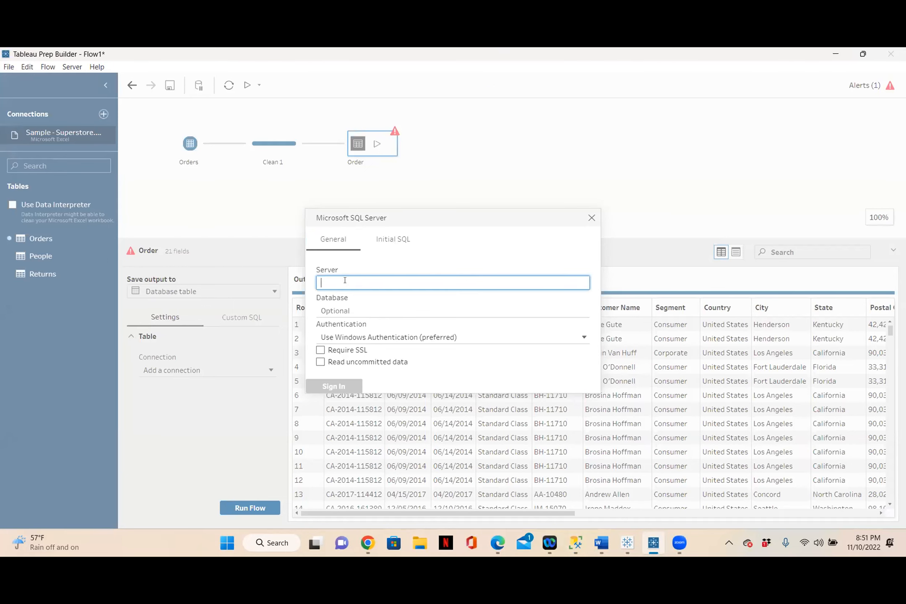
{"action": "key", "text": "ctrl+v"}
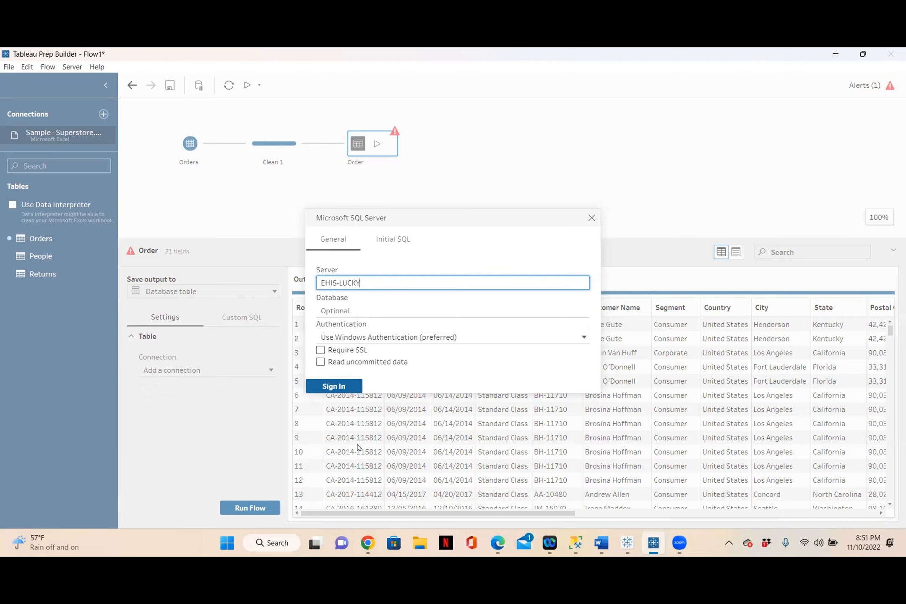
{"action": "left_click", "coordinate": [330, 388]}
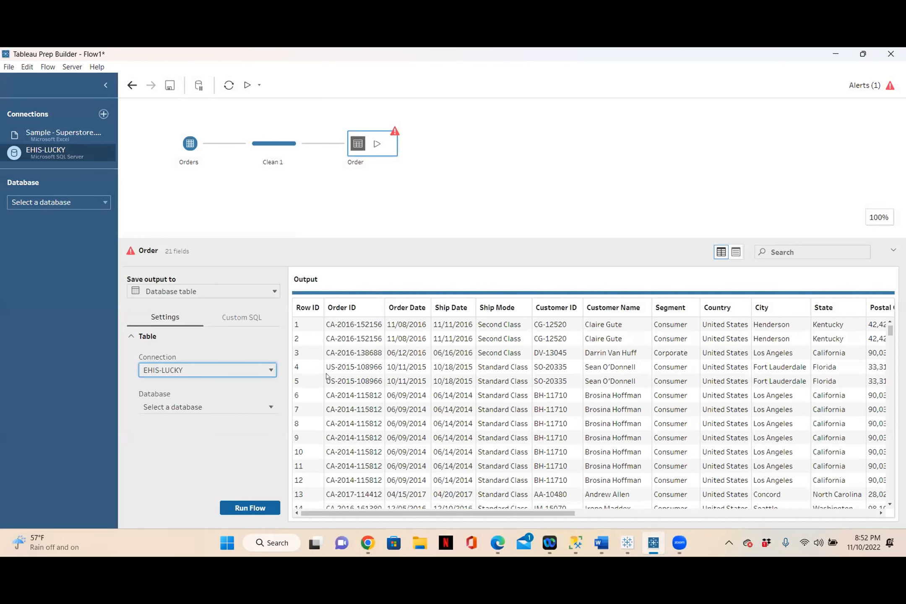
Step: Switch to SQL Server Management Studio and create a new database named Superstore_data on the connected server
{"action": "left_click", "coordinate": [576, 542]}
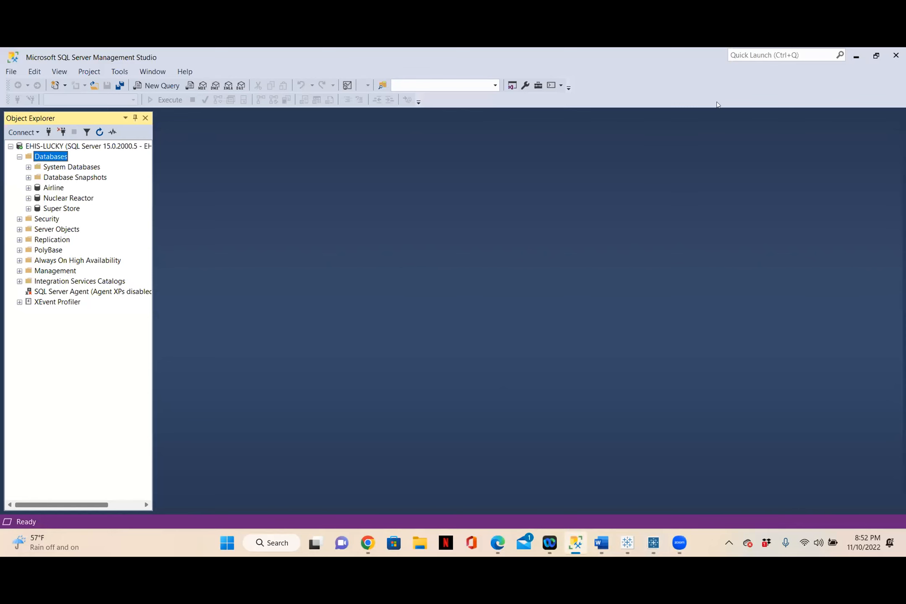
{"action": "left_click", "coordinate": [852, 59]}
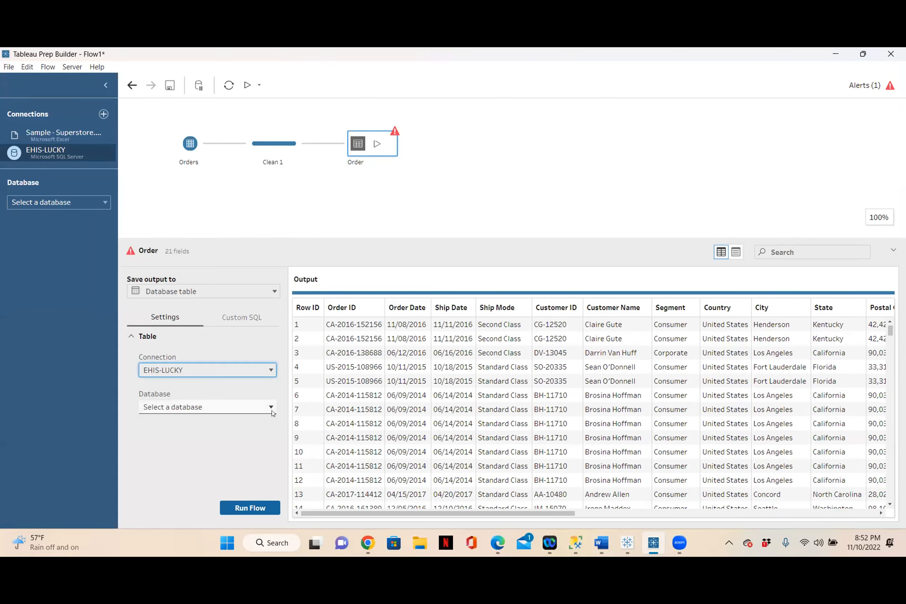
{"action": "left_click", "coordinate": [575, 543]}
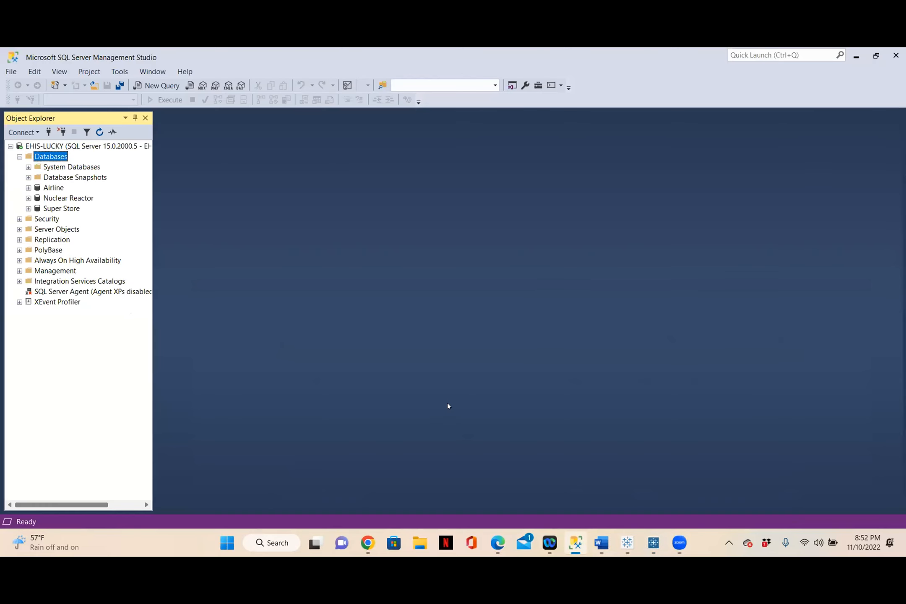
{"action": "left_click", "coordinate": [19, 156]}
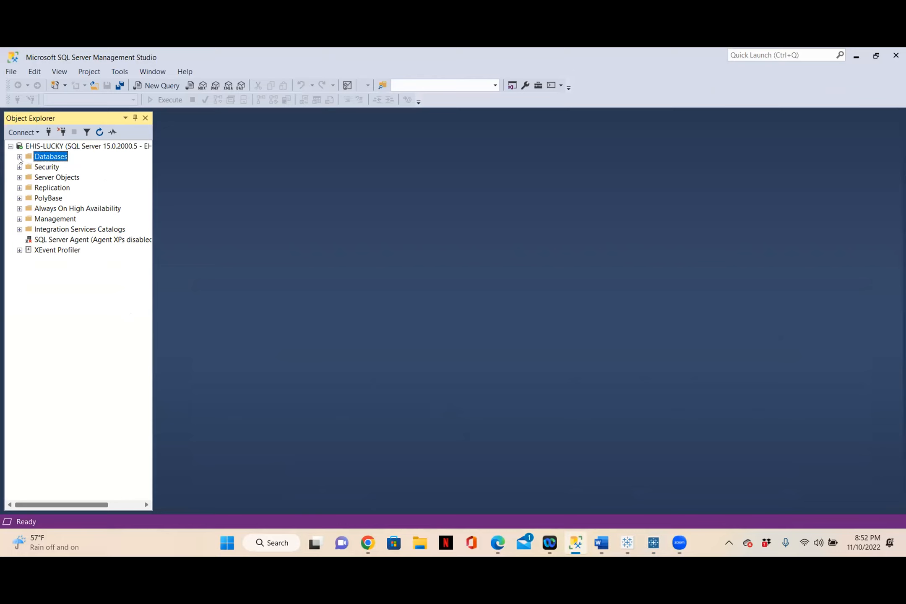
{"action": "left_click", "coordinate": [20, 156]}
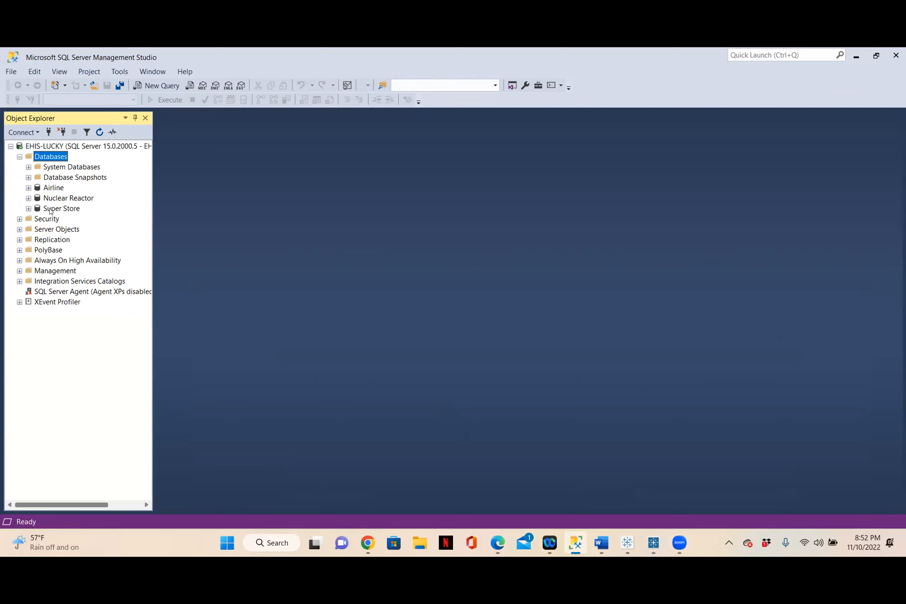
{"action": "right_click", "coordinate": [49, 156]}
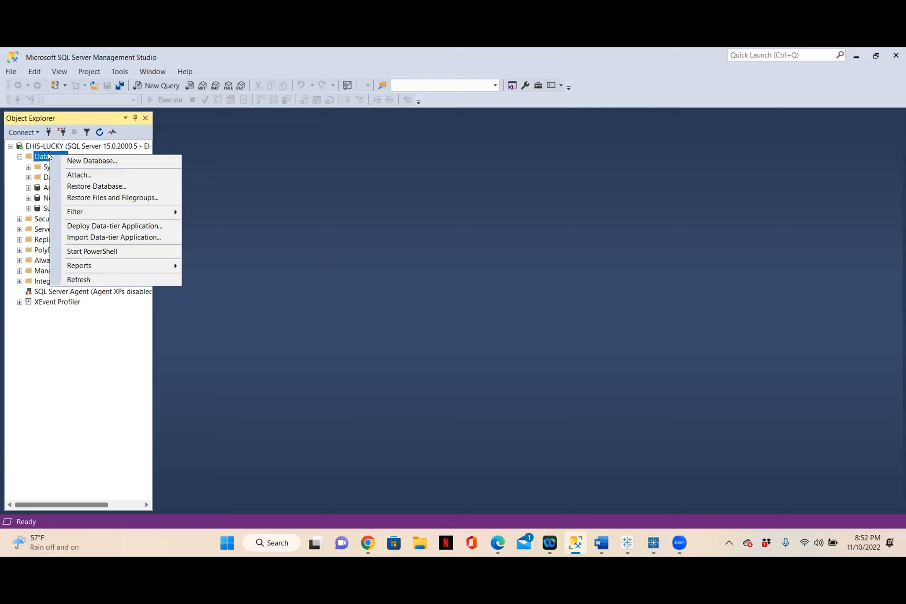
{"action": "left_click", "coordinate": [74, 161]}
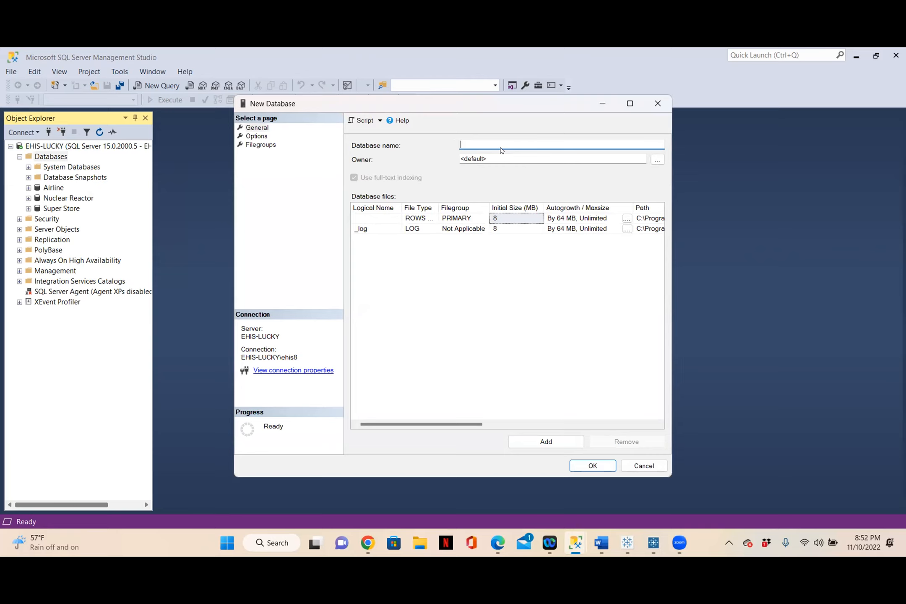
{"action": "type", "text": "Superstore_datAa"}
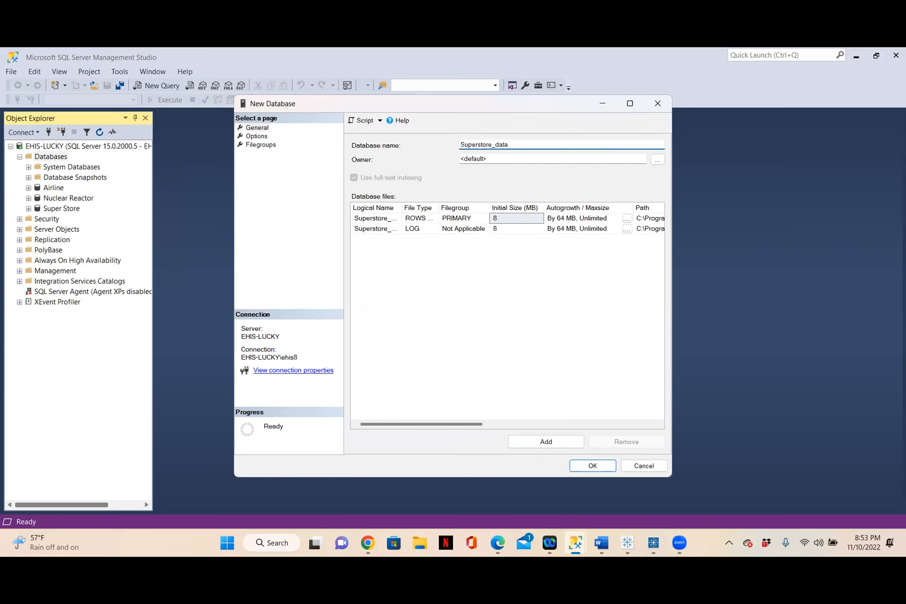
{"action": "left_click", "coordinate": [582, 467]}
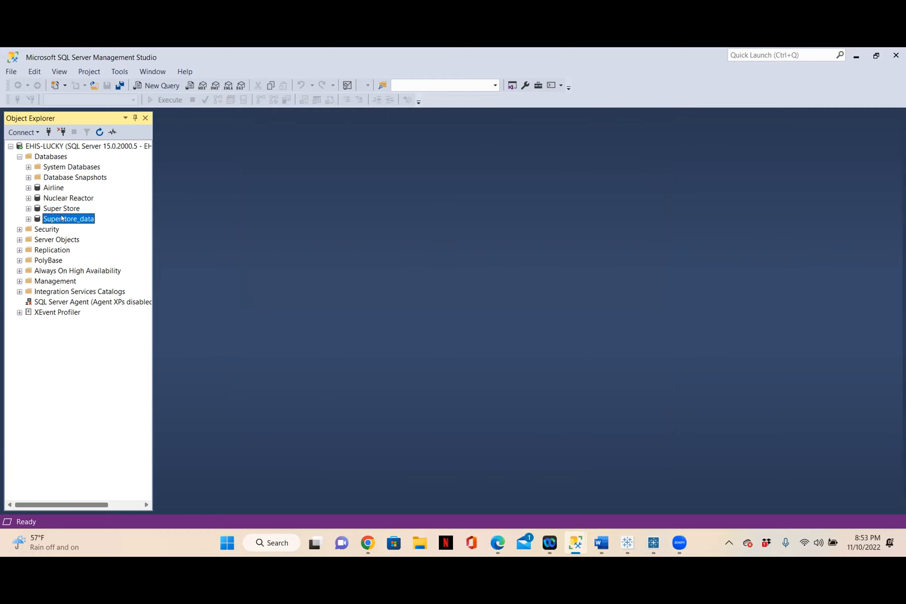
Step: Expand the Superstore_data database and examine its folders, including Tables and Views
{"action": "left_click", "coordinate": [28, 219]}
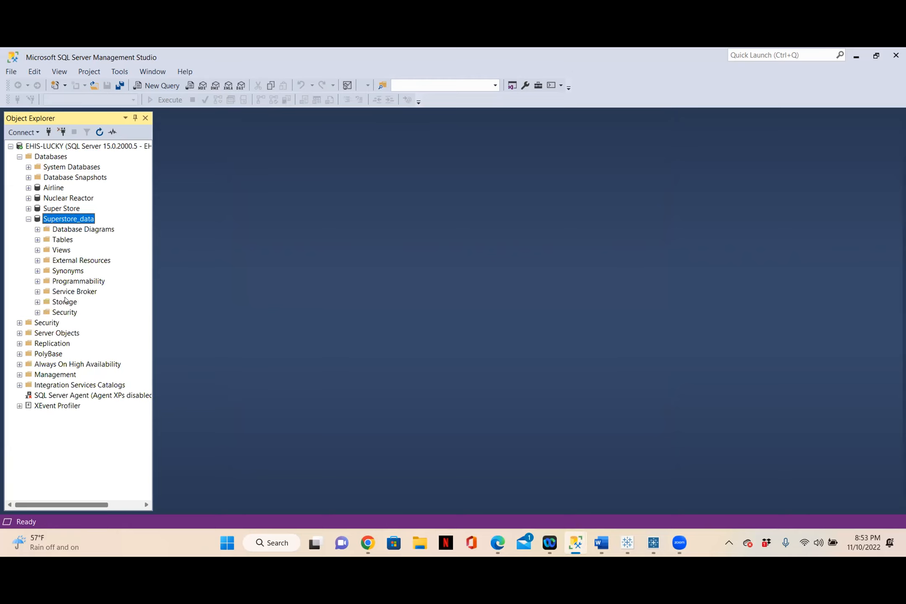
{"action": "left_click", "coordinate": [63, 239]}
{"action": "key", "text": "Down"}
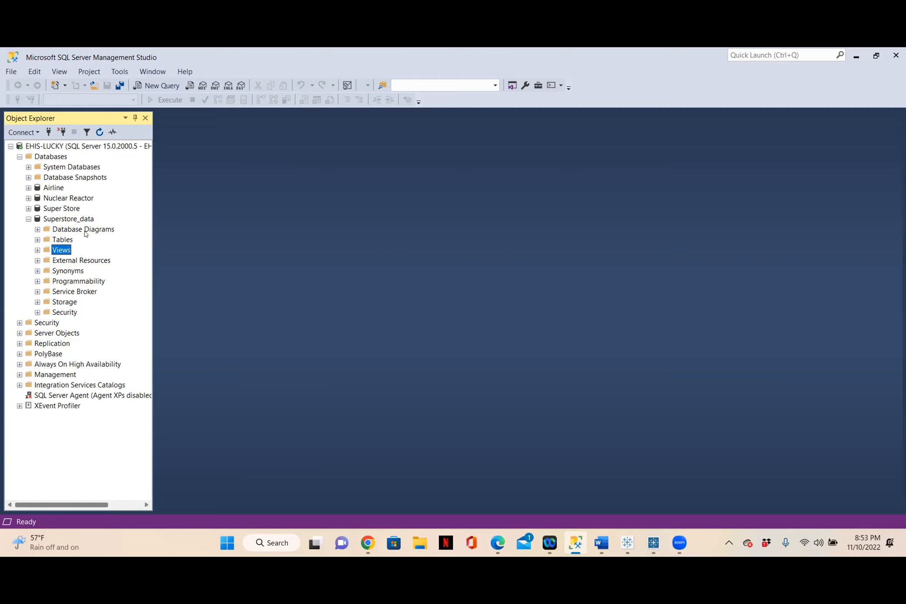
{"action": "left_click", "coordinate": [63, 240]}
{"action": "right_click", "coordinate": [58, 157]}
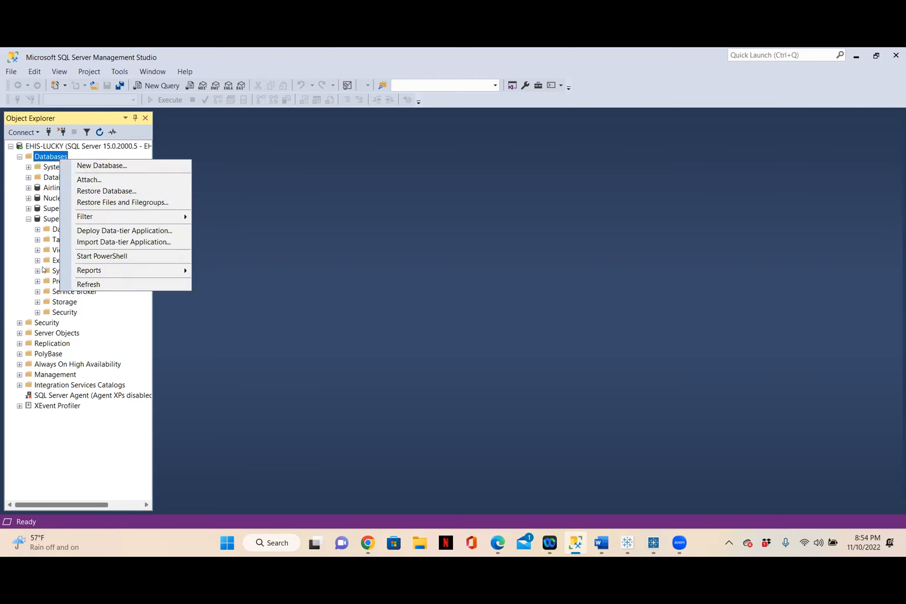
{"action": "left_click", "coordinate": [13, 272]}
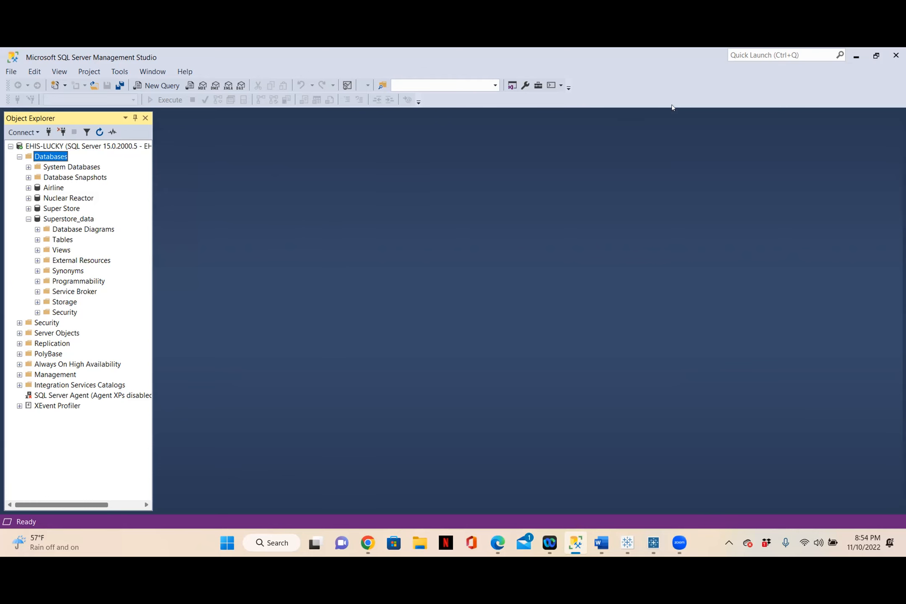
Step: Back in Tableau Prep Builder, add a fresh Microsoft SQL Server connection to the same server for the output, using Windows Authentication
{"action": "left_click", "coordinate": [879, 60]}
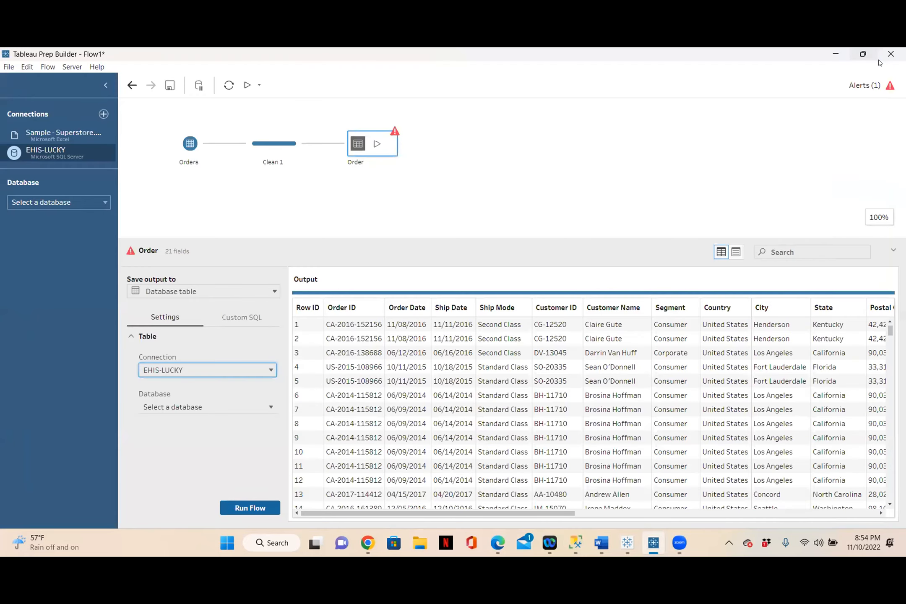
{"action": "left_click", "coordinate": [268, 409]}
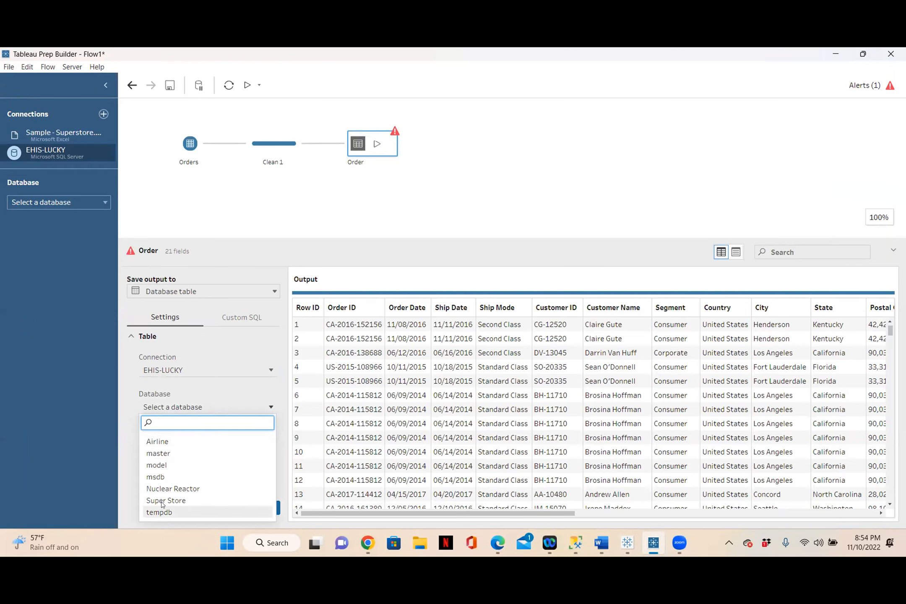
{"action": "left_click", "coordinate": [132, 444]}
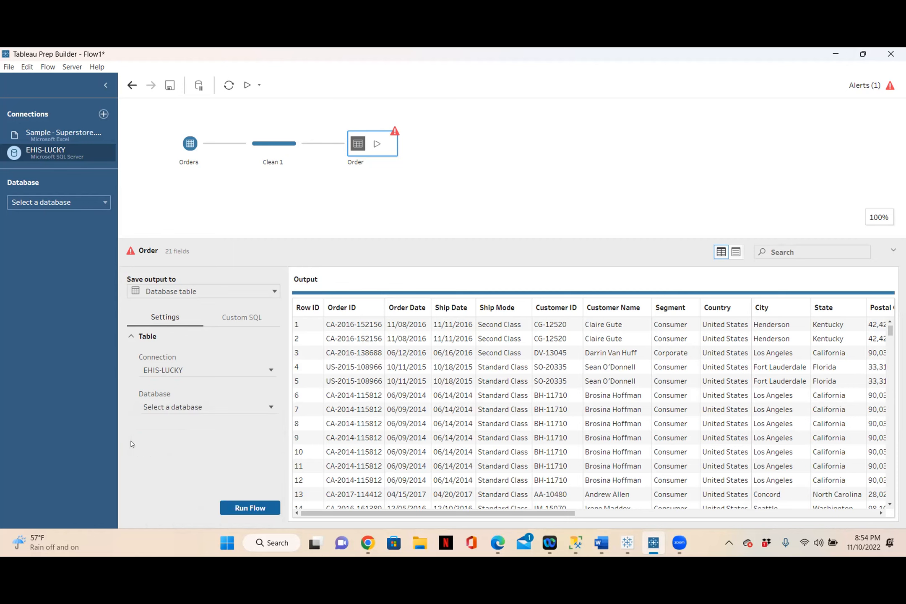
{"action": "left_click", "coordinate": [270, 370]}
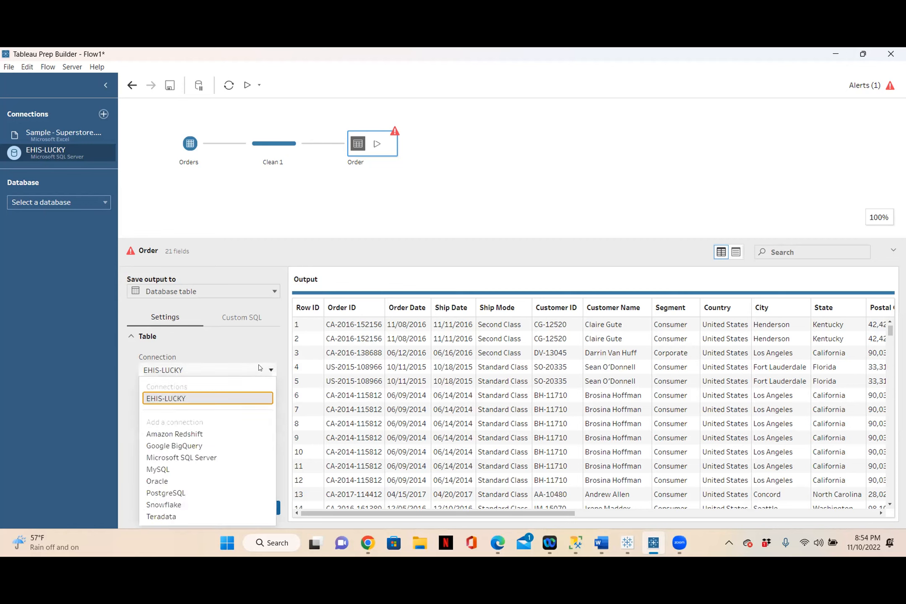
{"action": "left_click", "coordinate": [127, 361]}
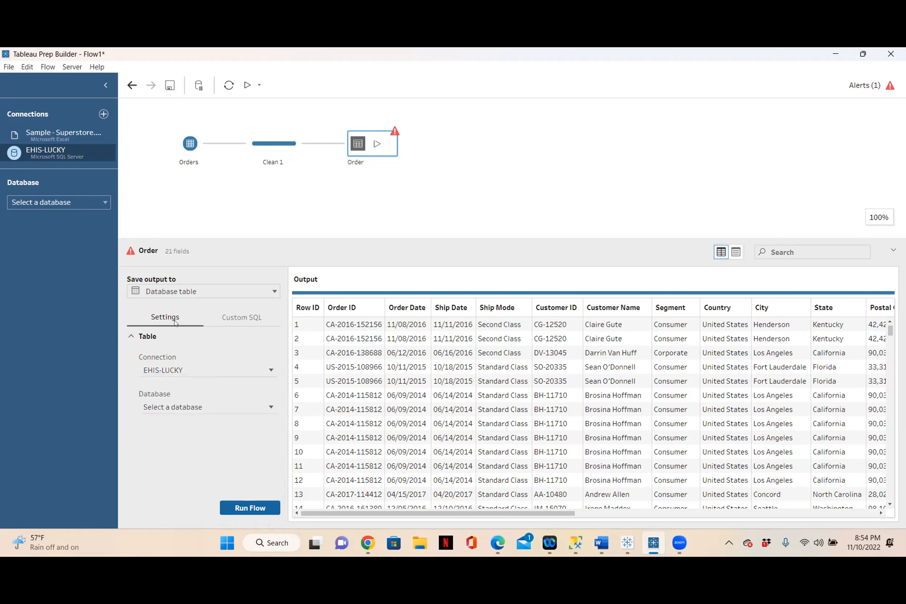
{"action": "left_click", "coordinate": [267, 368]}
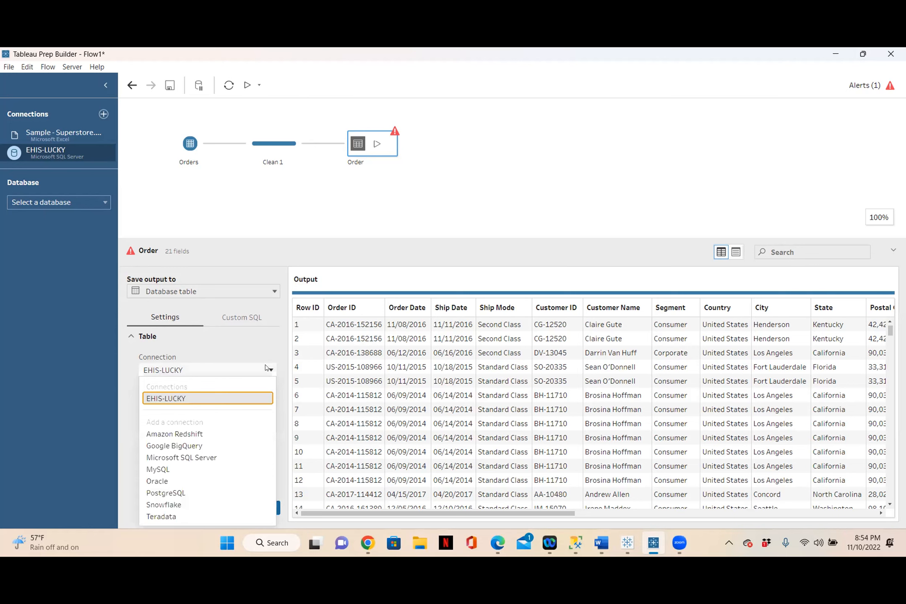
{"action": "left_click", "coordinate": [177, 458]}
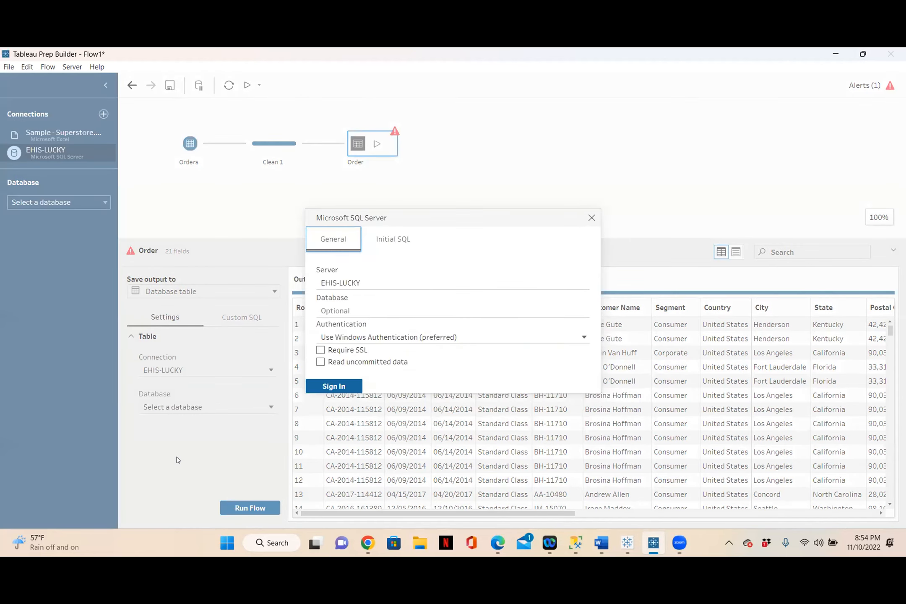
{"action": "left_click", "coordinate": [334, 386]}
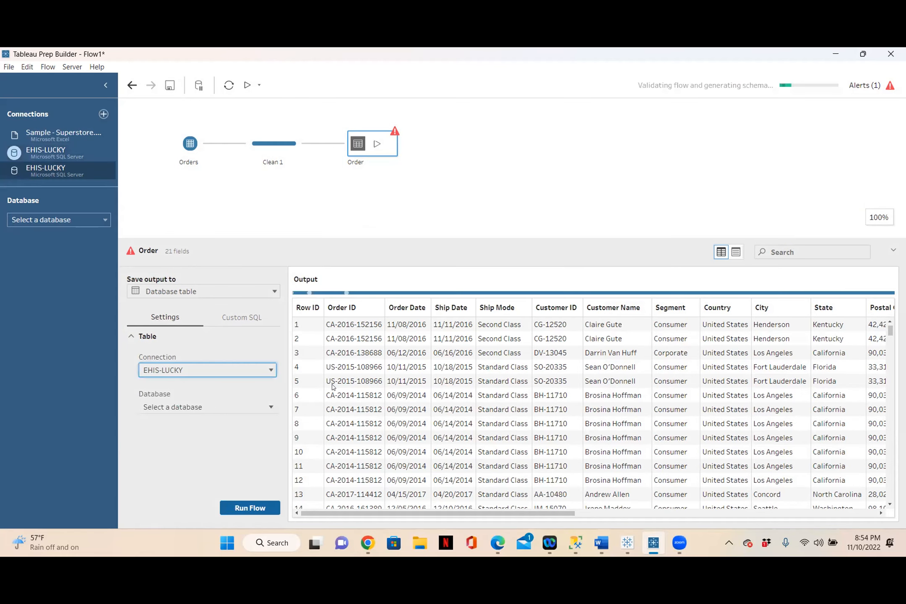
Step: Set the output database to Superstore_data and create a new table named Order_Data as its target
{"action": "left_click", "coordinate": [268, 408]}
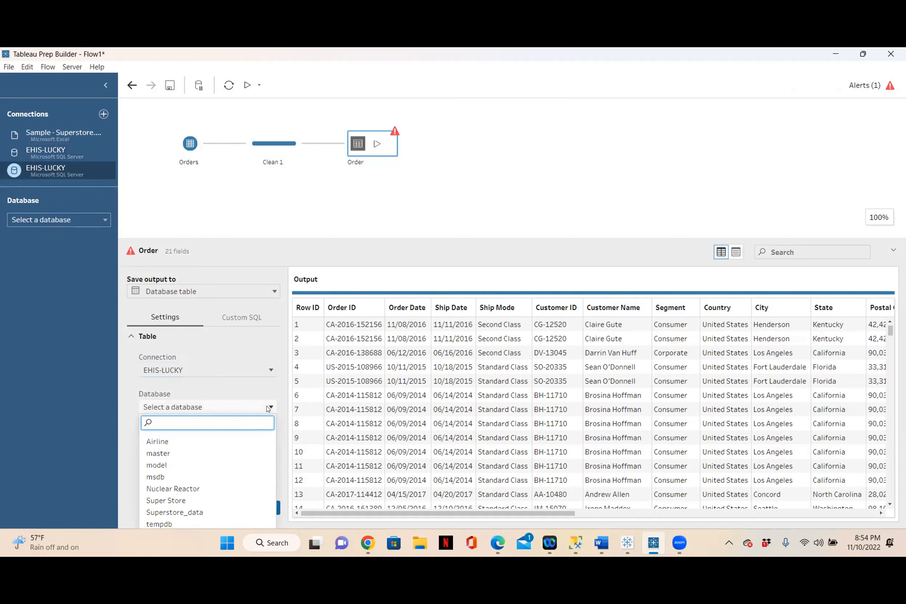
{"action": "left_click", "coordinate": [194, 513]}
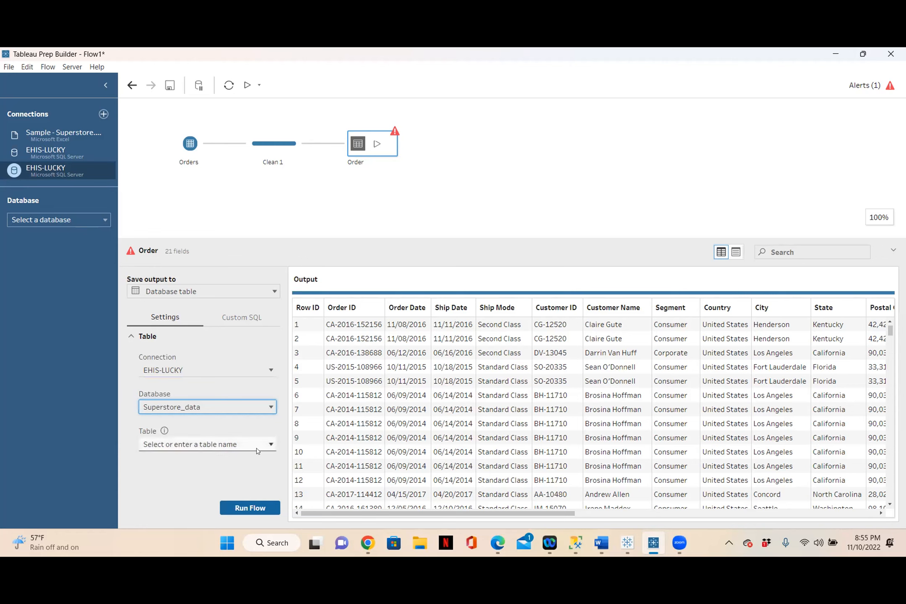
{"action": "left_click", "coordinate": [269, 446]}
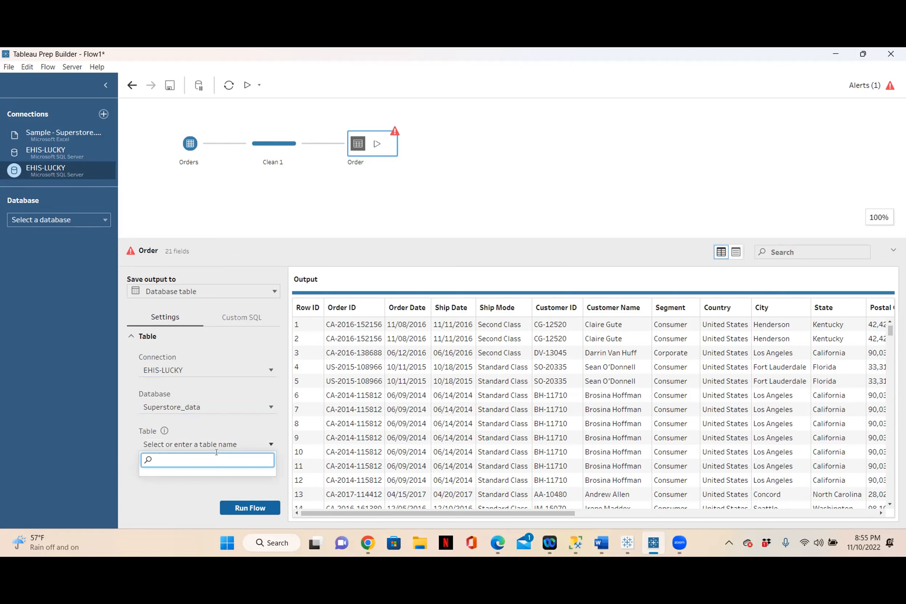
{"action": "type", "text": "Order Table"}
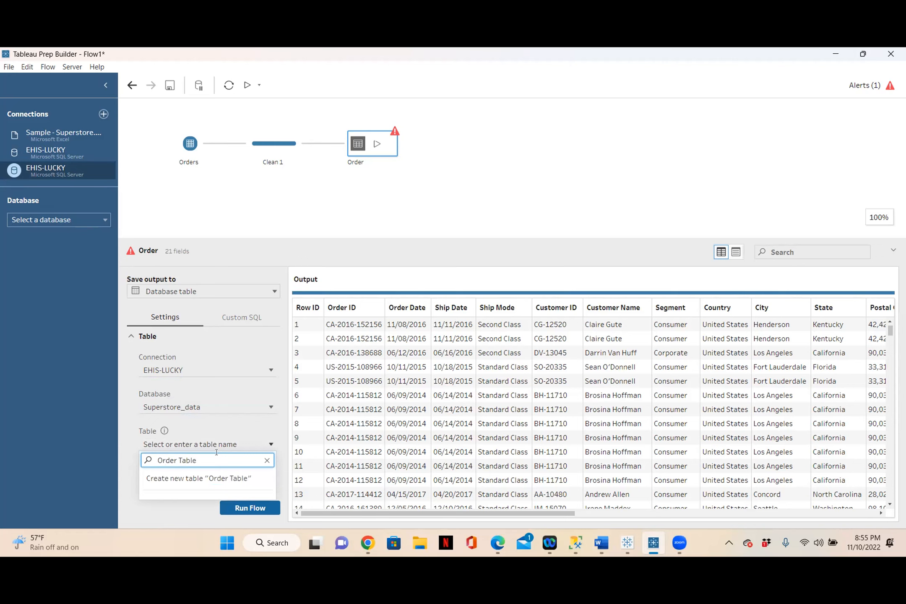
{"action": "key", "text": "BackSpace"}
{"action": "key", "text": "BackSpace"}
{"action": "key", "text": "BackSpace"}
{"action": "key", "text": "BackSpace"}
{"action": "key", "text": "BackSpace"}
{"action": "key", "text": "BackSpace"}
{"action": "type", "text": "Data"}
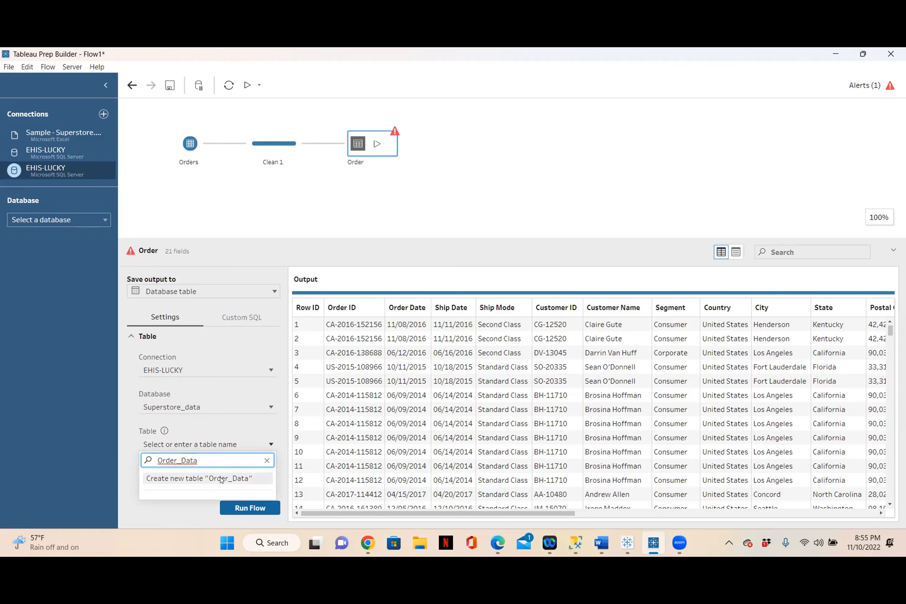
{"action": "left_click", "coordinate": [217, 479]}
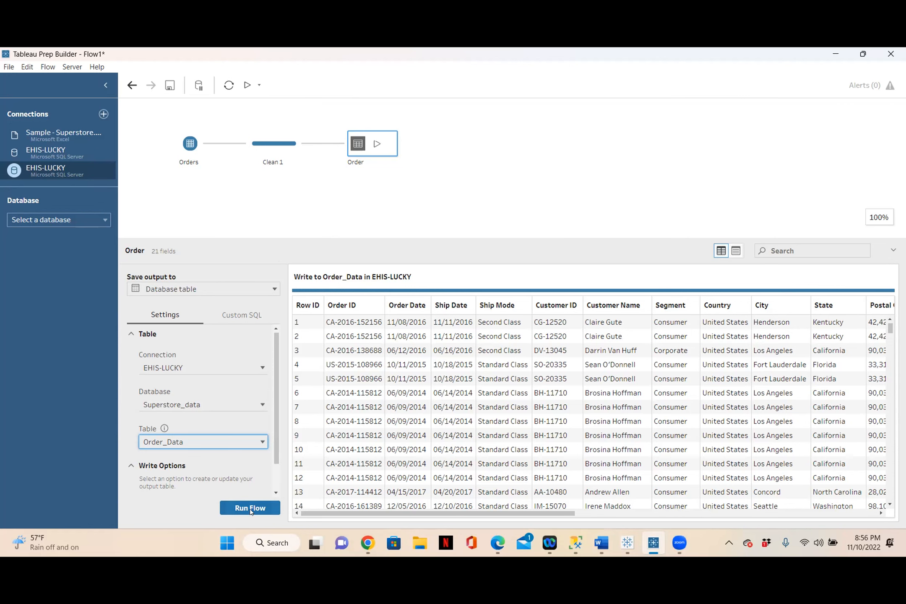
Step: Run the flow, and in SQL Server Management Studio expand the Tables folder of Superstore_data to check the load
{"action": "left_click", "coordinate": [247, 85]}
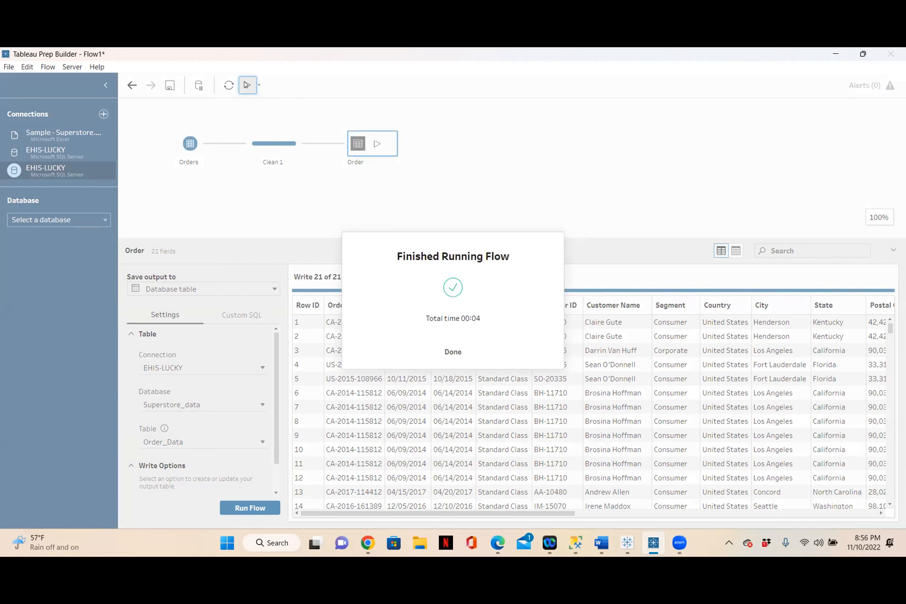
{"action": "left_click", "coordinate": [574, 542]}
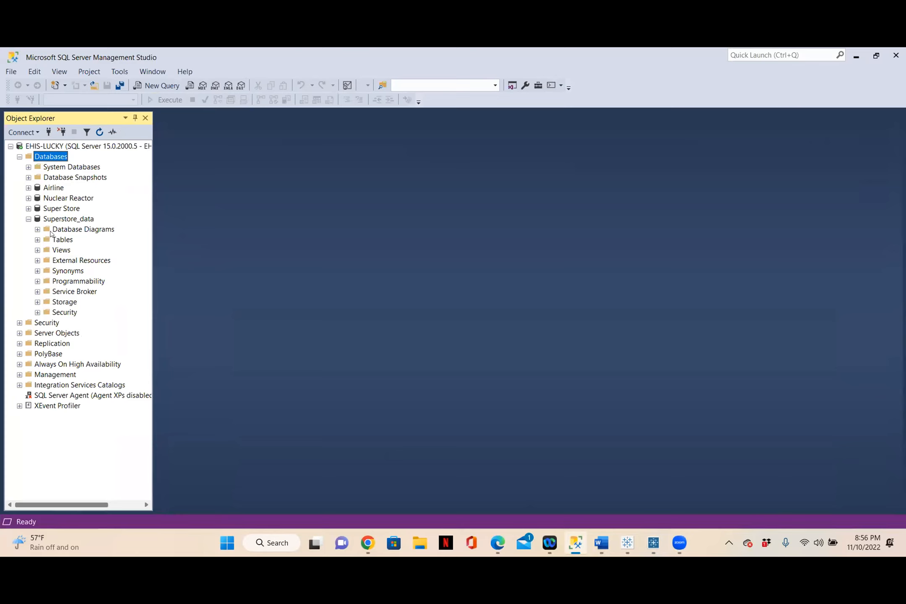
{"action": "left_click", "coordinate": [37, 239]}
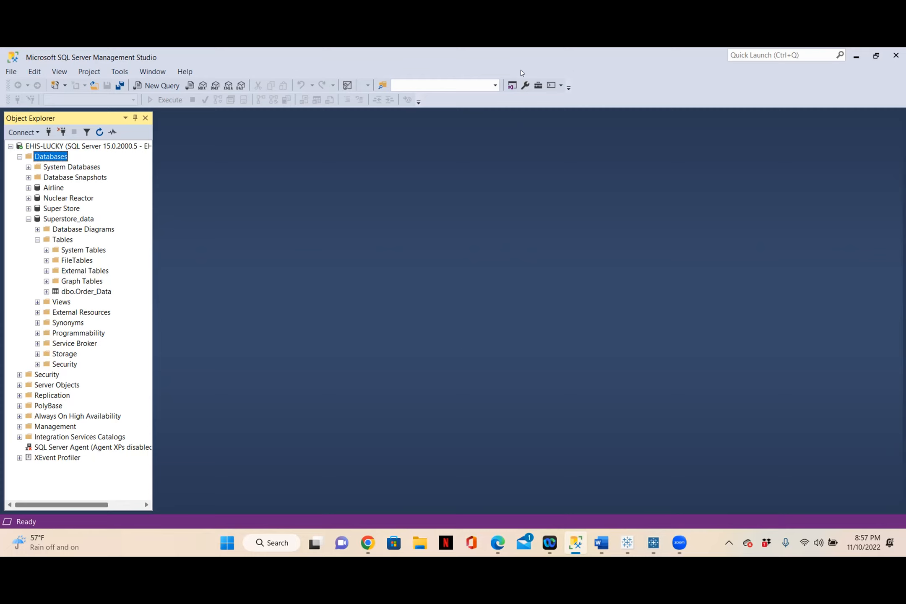
{"action": "left_click", "coordinate": [498, 71]}
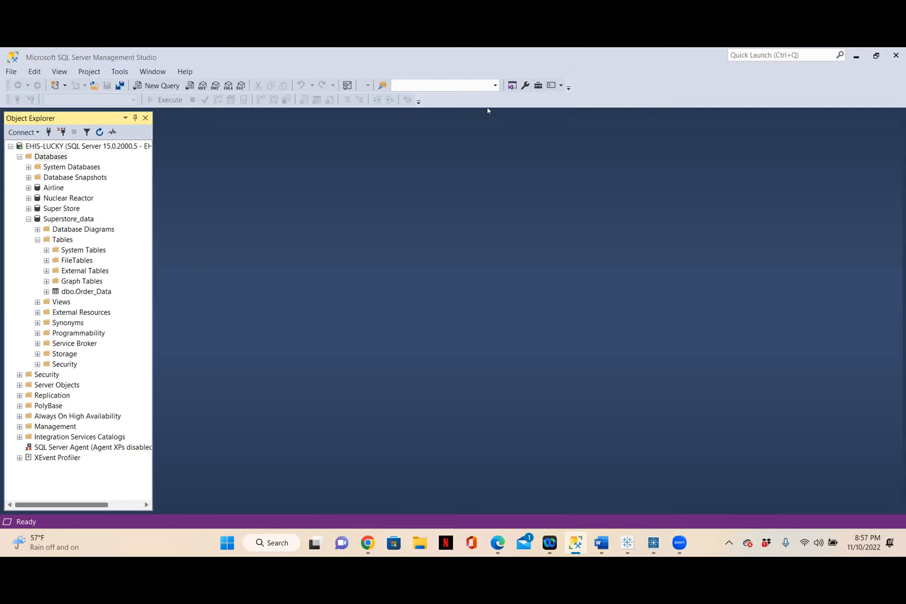
Step: Return to Tableau Prep Builder, close the flow run dialog and enlarge the flow pane above the output preview
{"action": "mouse_move", "coordinate": [653, 549]}
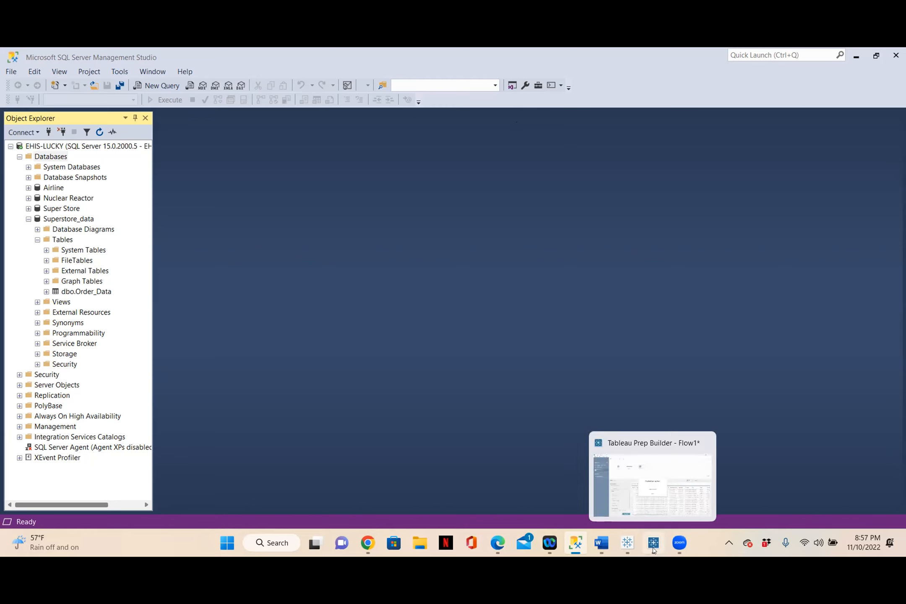
{"action": "left_click", "coordinate": [653, 505]}
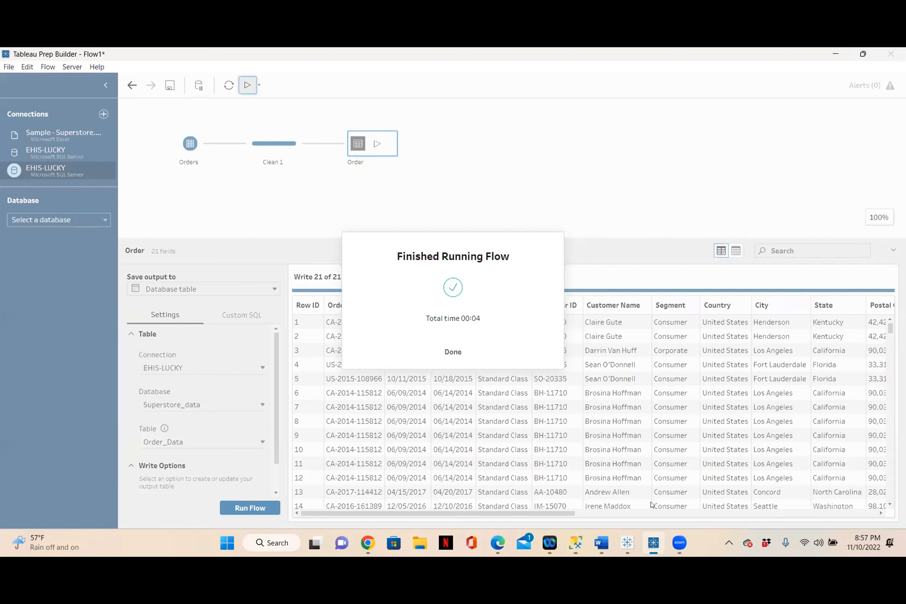
{"action": "left_click", "coordinate": [453, 352]}
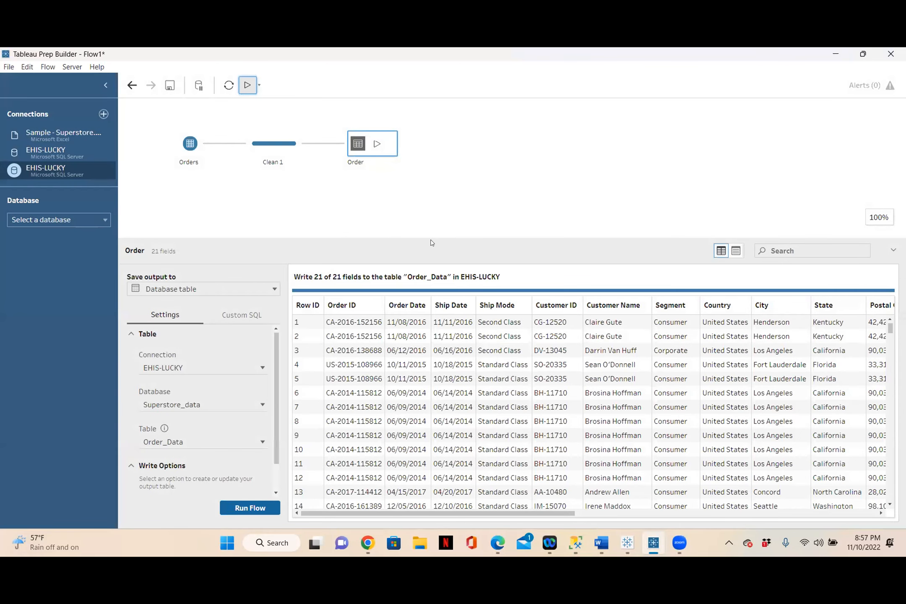
{"action": "left_click_drag", "start_coordinate": [431, 237], "coordinate": [426, 269]}
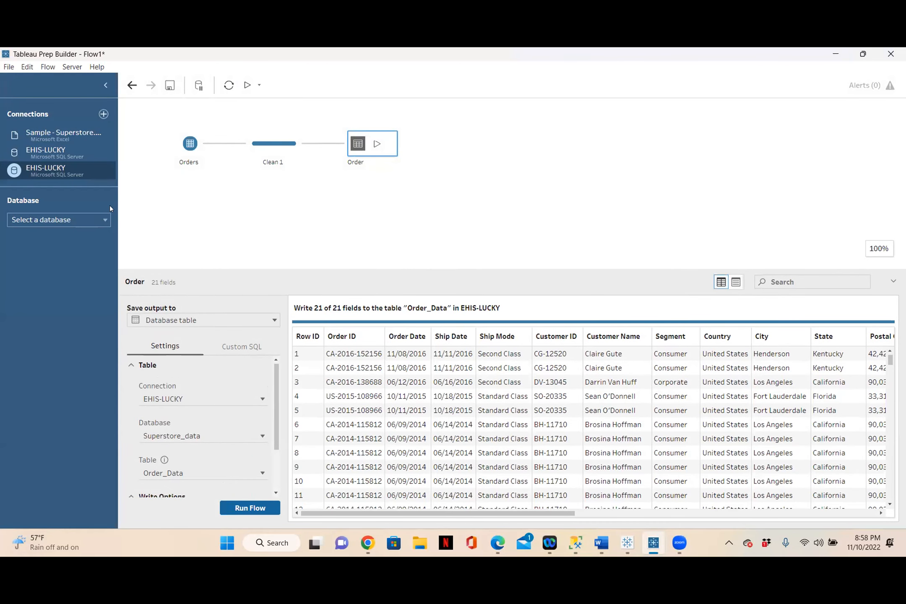
Step: Add the People table from the Sample - Superstore Excel connection to the flow below Orders, followed by a clean step
{"action": "left_click", "coordinate": [168, 151]}
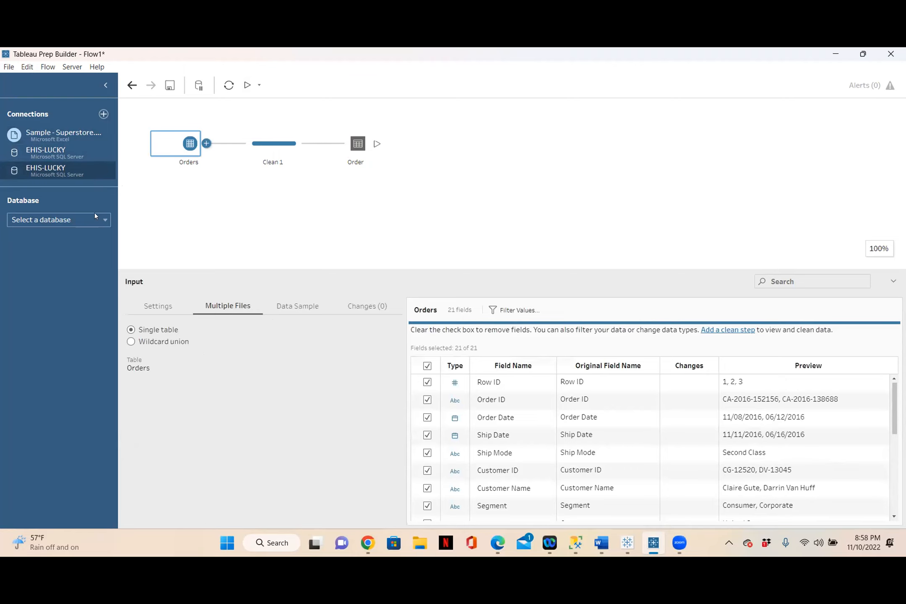
{"action": "left_click", "coordinate": [64, 135]}
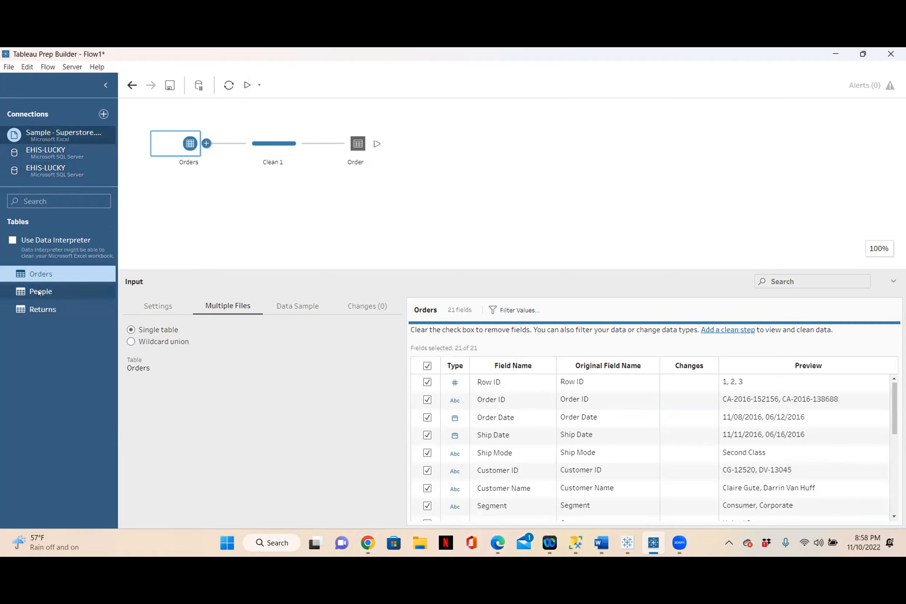
{"action": "left_click_drag", "start_coordinate": [36, 291], "coordinate": [166, 216]}
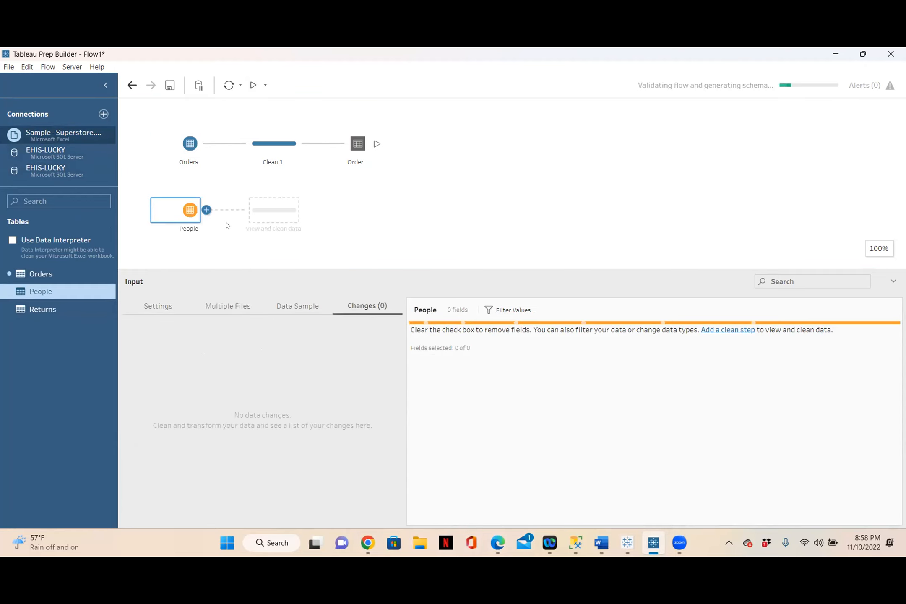
{"action": "left_click", "coordinate": [281, 216]}
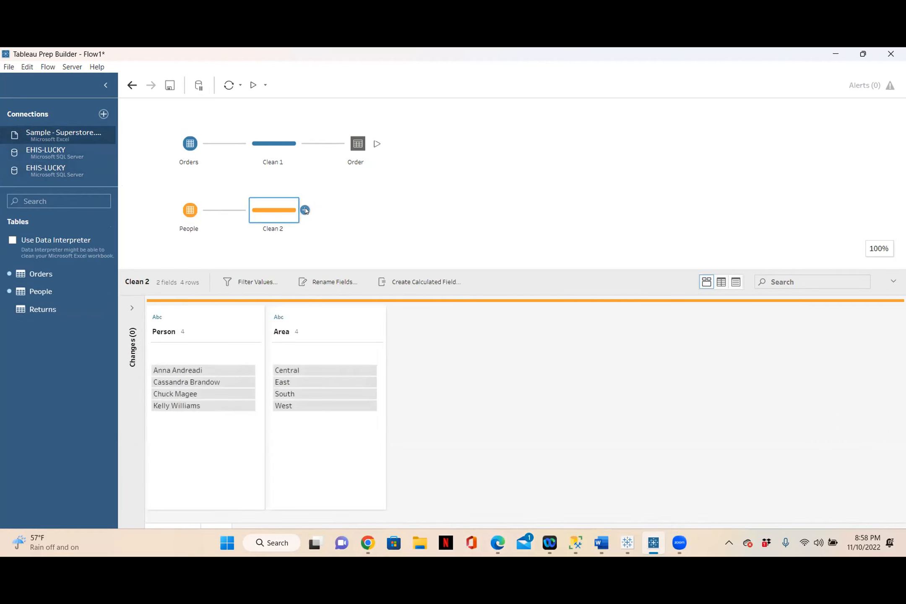
{"action": "left_click", "coordinate": [305, 210]}
{"action": "left_click", "coordinate": [341, 237]}
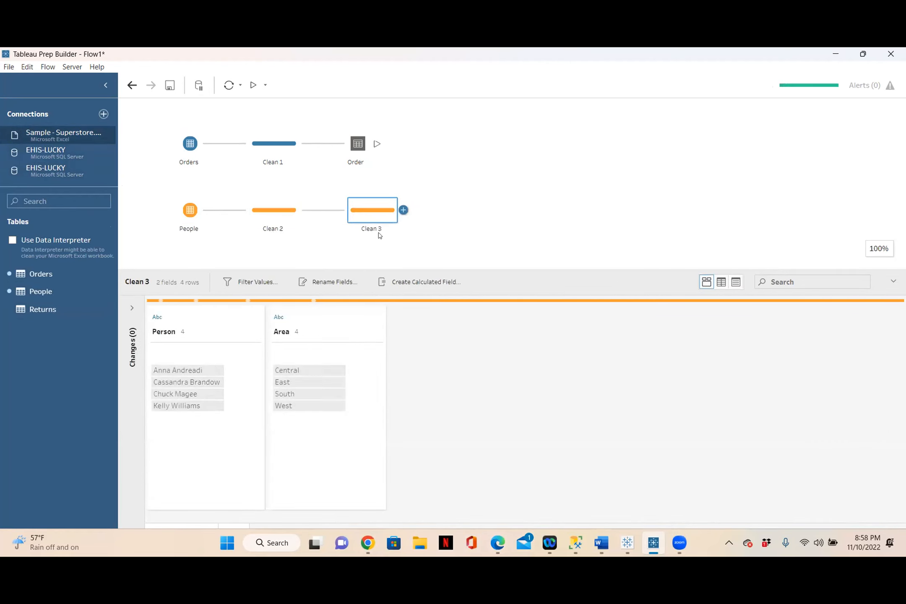
{"action": "double_click", "coordinate": [374, 230]}
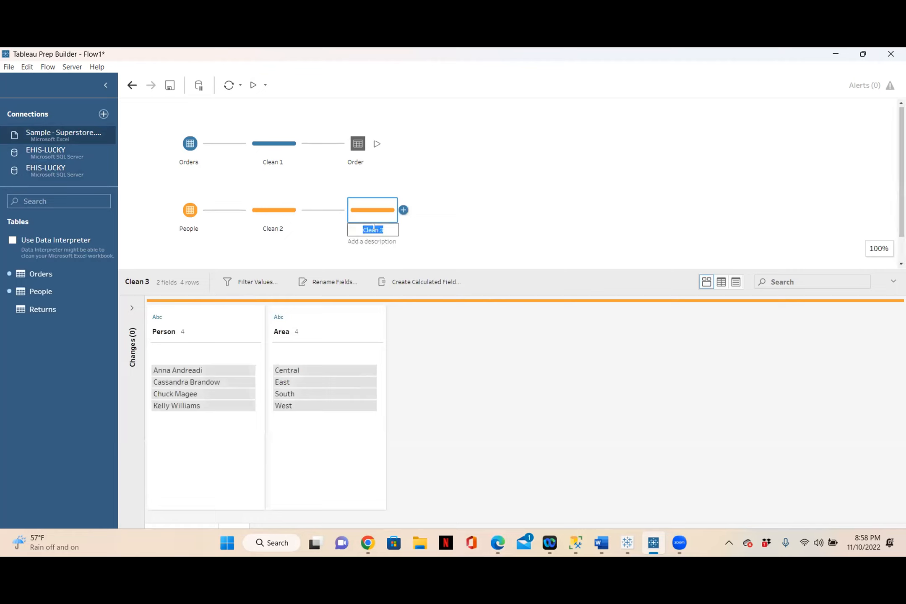
{"action": "type", "text": "People"}
{"action": "right_click", "coordinate": [368, 217]}
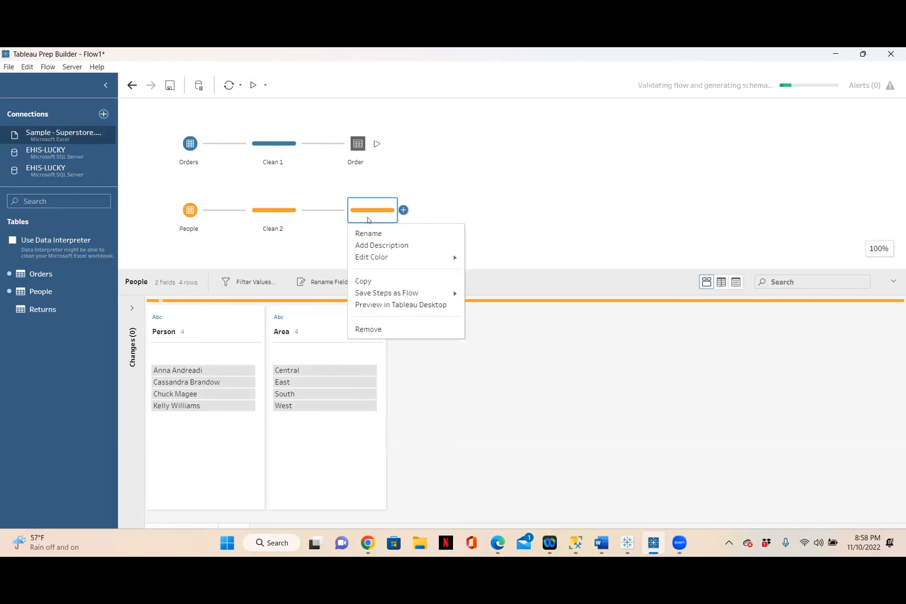
{"action": "left_click", "coordinate": [377, 330]}
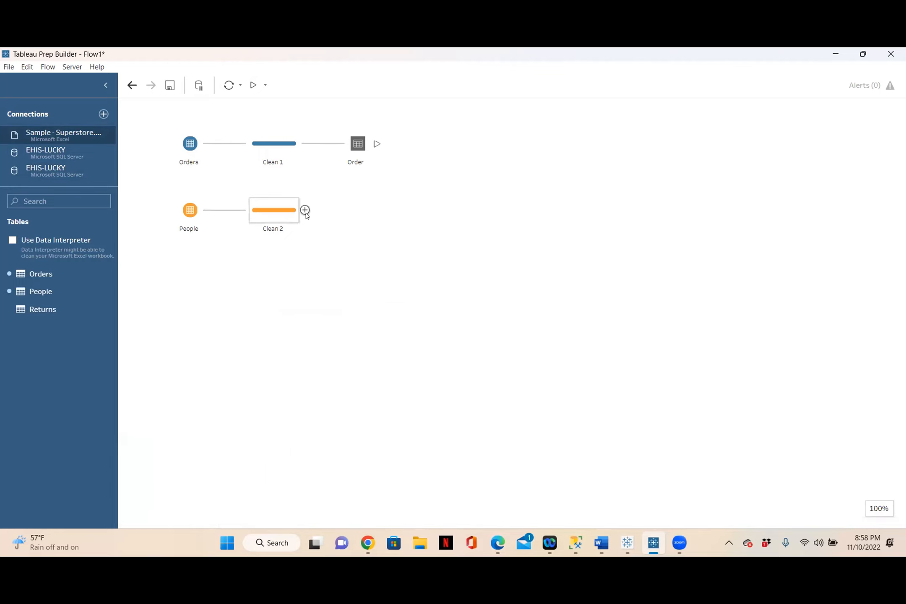
Step: Add an output step after Clean 2 and rename it People
{"action": "left_click", "coordinate": [304, 210]}
{"action": "left_click", "coordinate": [335, 321]}
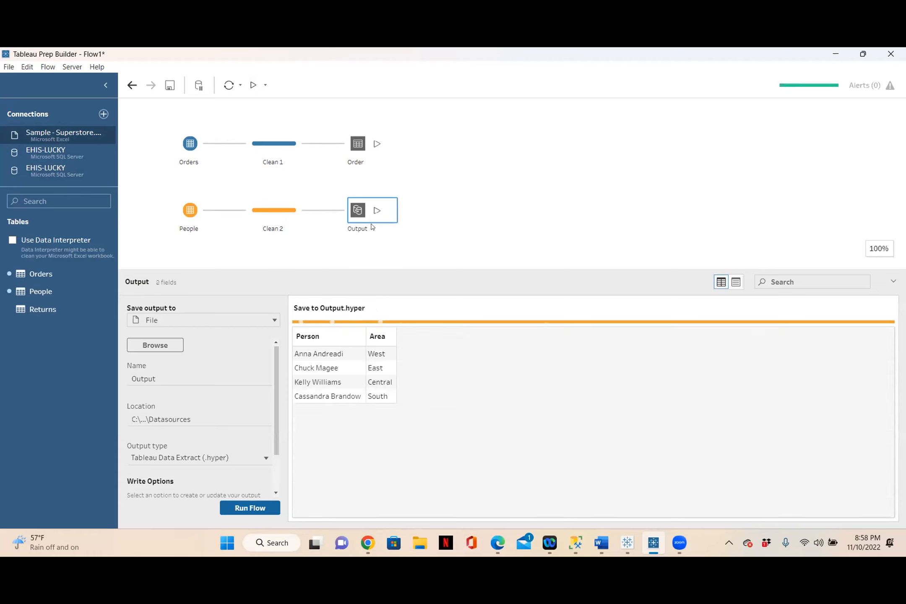
{"action": "double_click", "coordinate": [367, 229]}
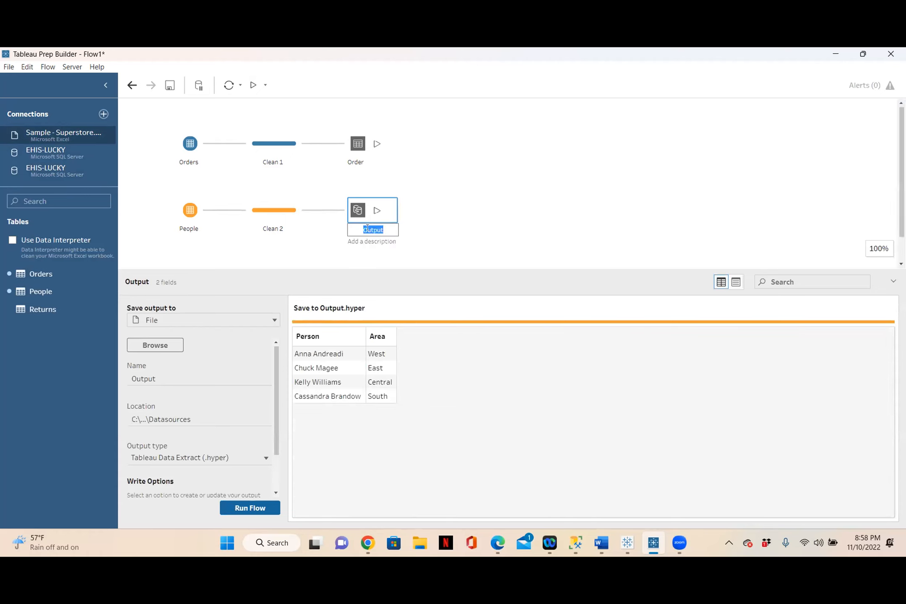
{"action": "type", "text": "People"}
{"action": "key", "text": "Return"}
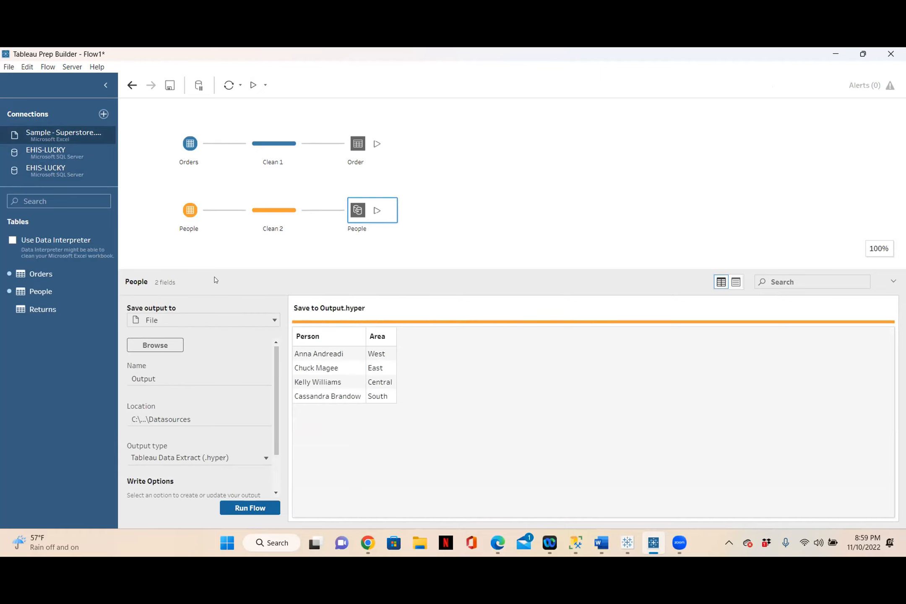
Step: Save the People output to a database table through a new Microsoft SQL Server connection to the same server, using Windows Authentication
{"action": "left_click", "coordinate": [274, 320]}
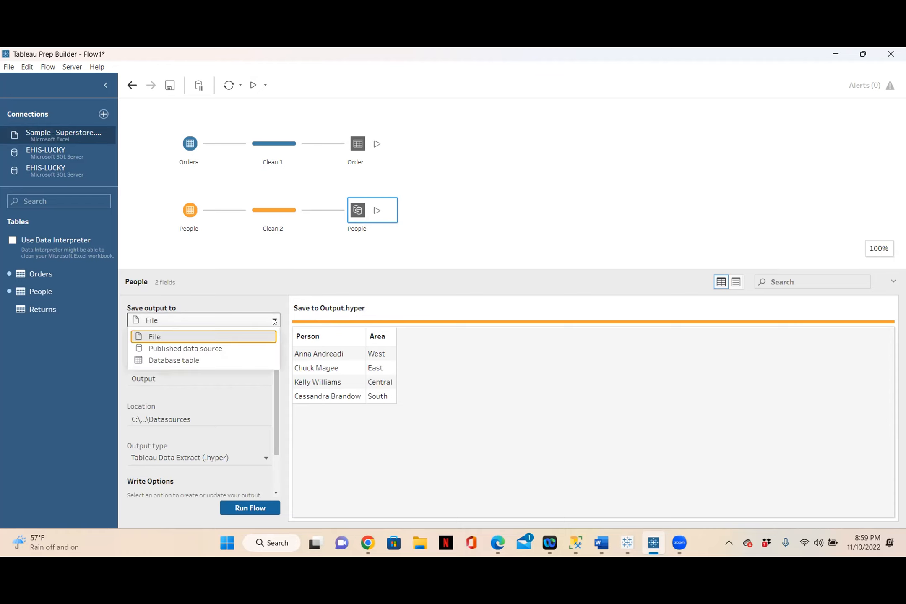
{"action": "left_click", "coordinate": [216, 360]}
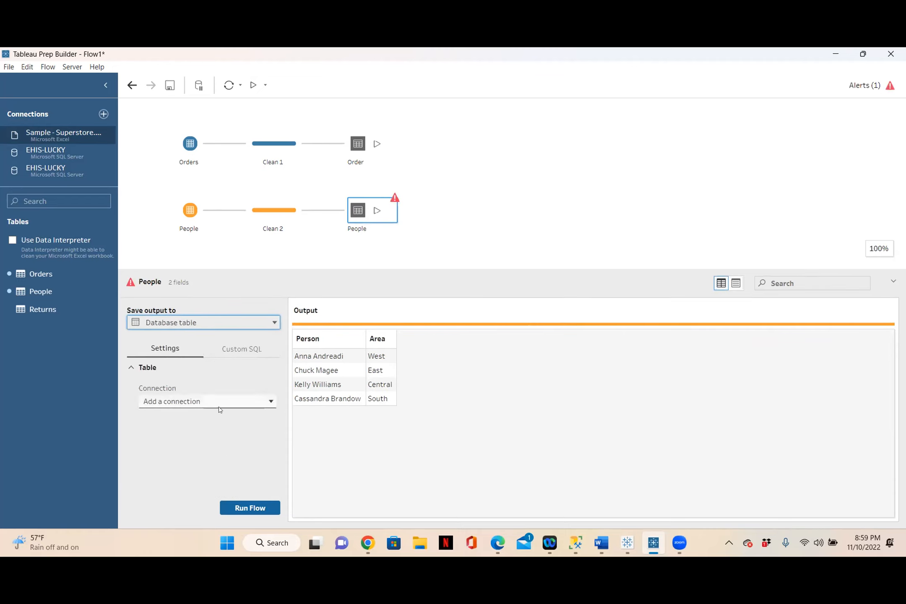
{"action": "left_click", "coordinate": [251, 404]}
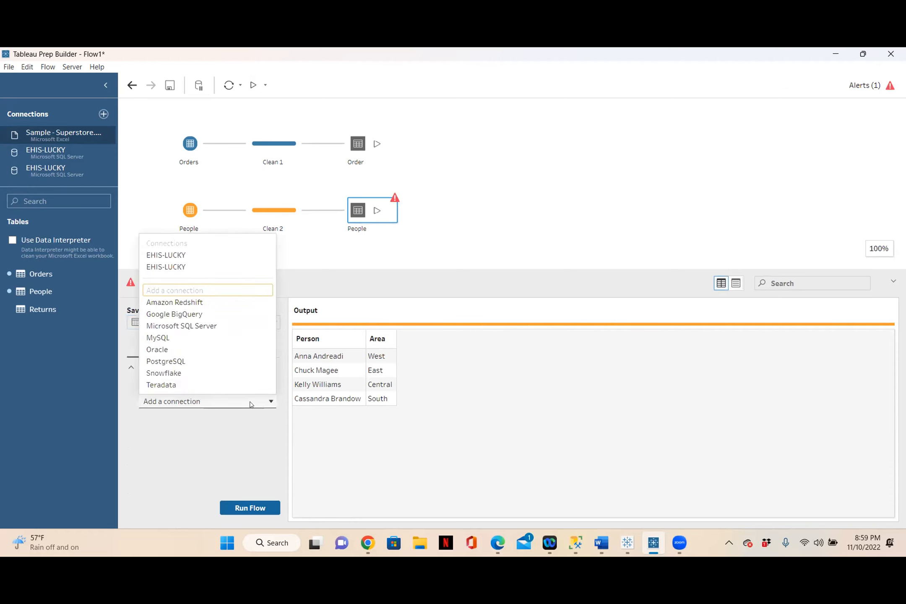
{"action": "left_click", "coordinate": [206, 325]}
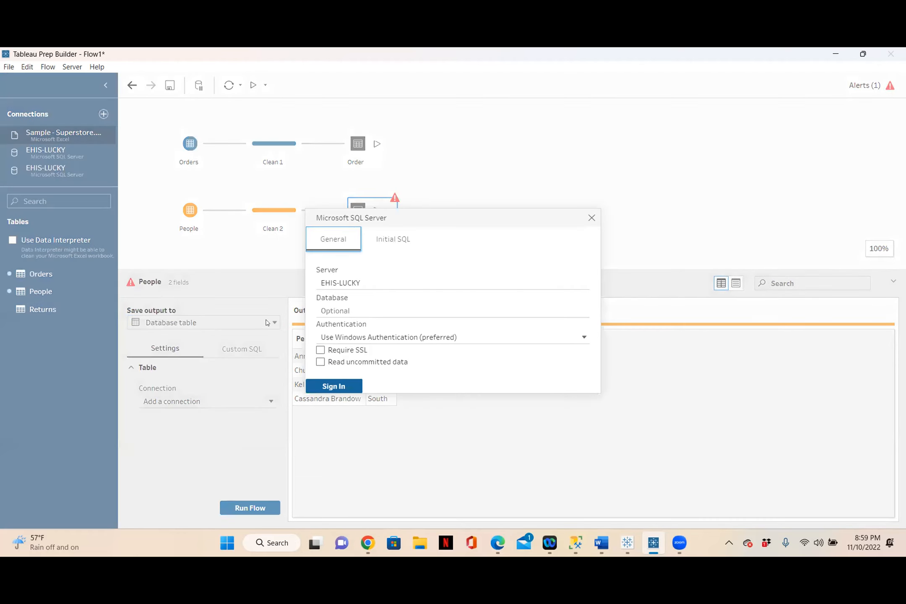
{"action": "left_click", "coordinate": [323, 385]}
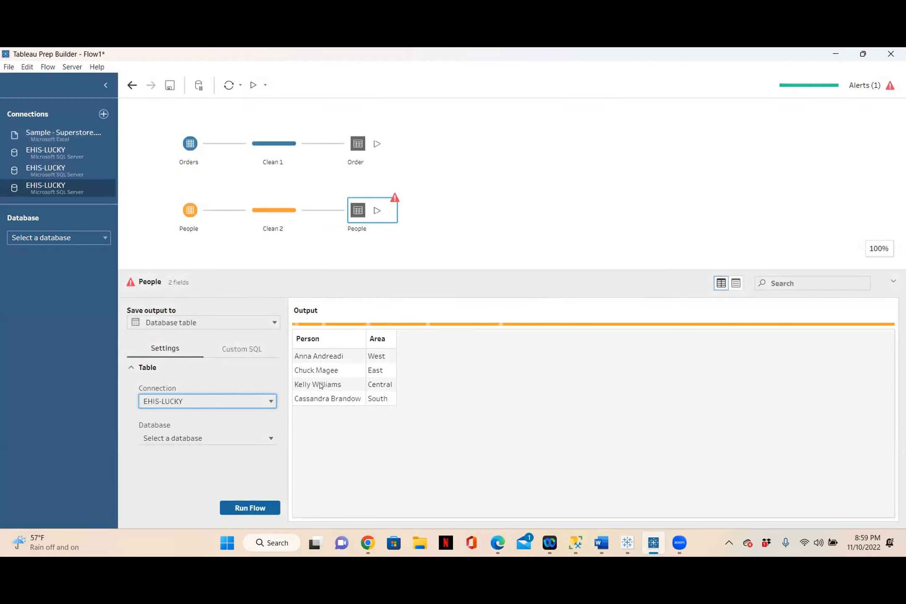
Step: Set the People output's database to Superstore_data and create a new table named People as its target
{"action": "left_click", "coordinate": [271, 440]}
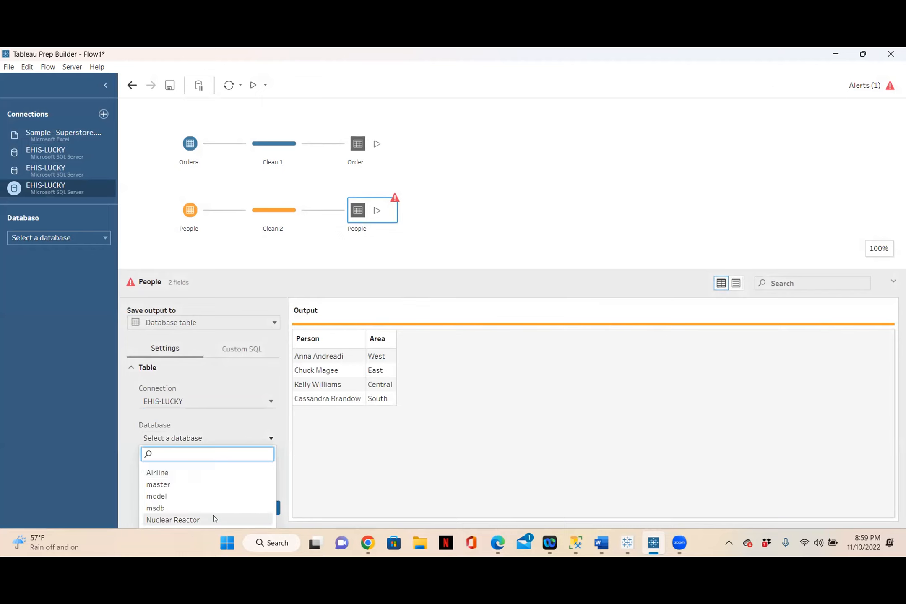
{"action": "type", "text": "su"}
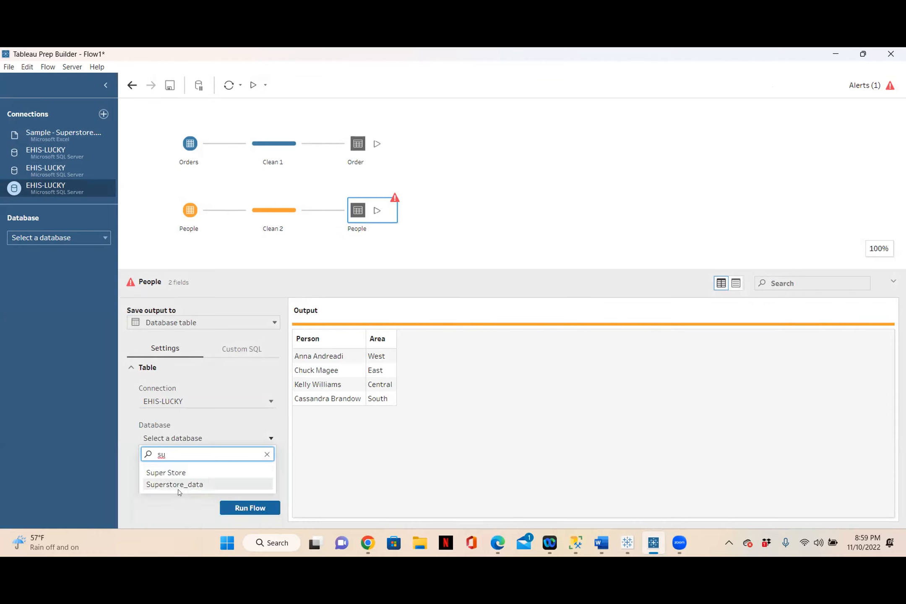
{"action": "left_click", "coordinate": [179, 485]}
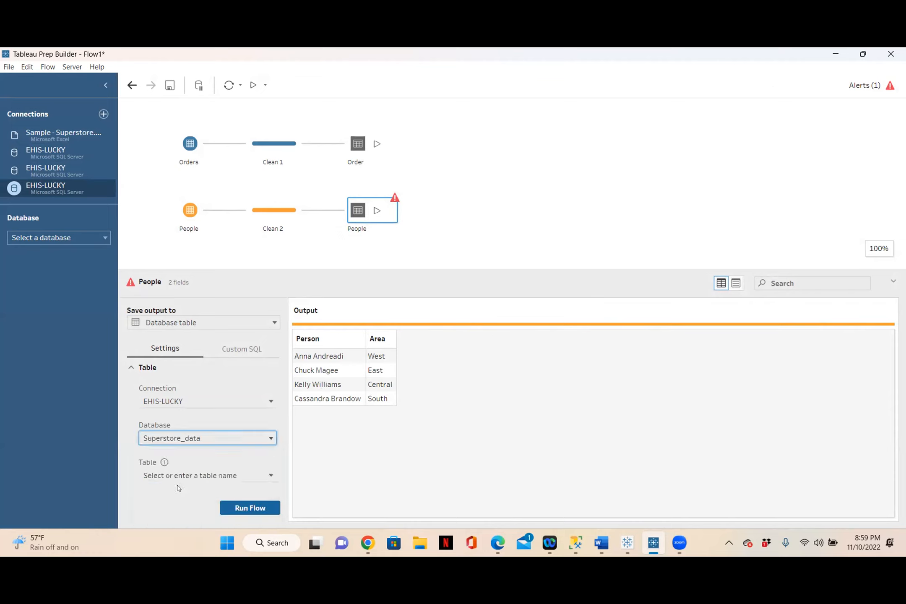
{"action": "left_click", "coordinate": [266, 476]}
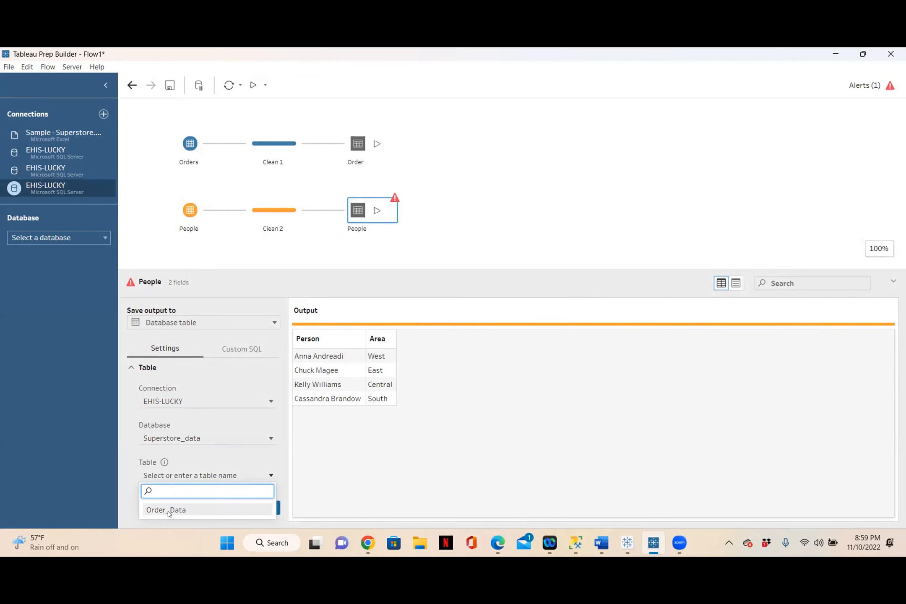
{"action": "type", "text": "People"}
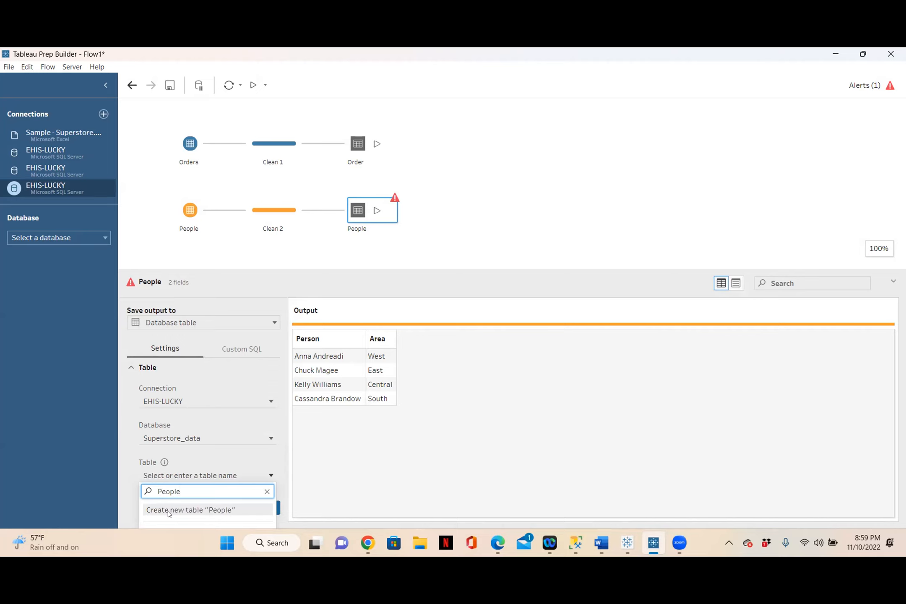
{"action": "left_click", "coordinate": [169, 512]}
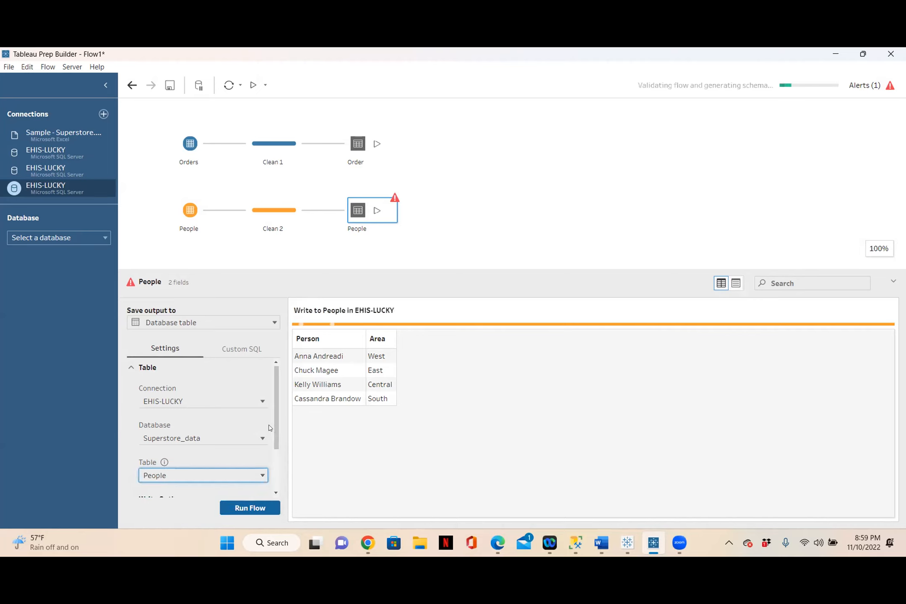
{"action": "left_click_drag", "start_coordinate": [275, 427], "coordinate": [274, 483]}
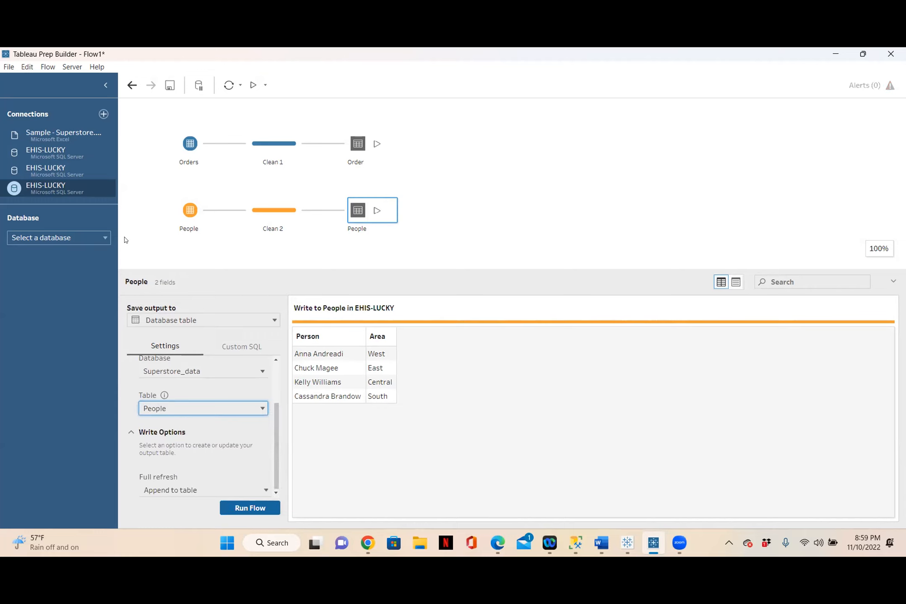
Step: Enlarge the flow pane and add the Returns table from the Excel connection below People, followed by a clean step
{"action": "left_click", "coordinate": [34, 130]}
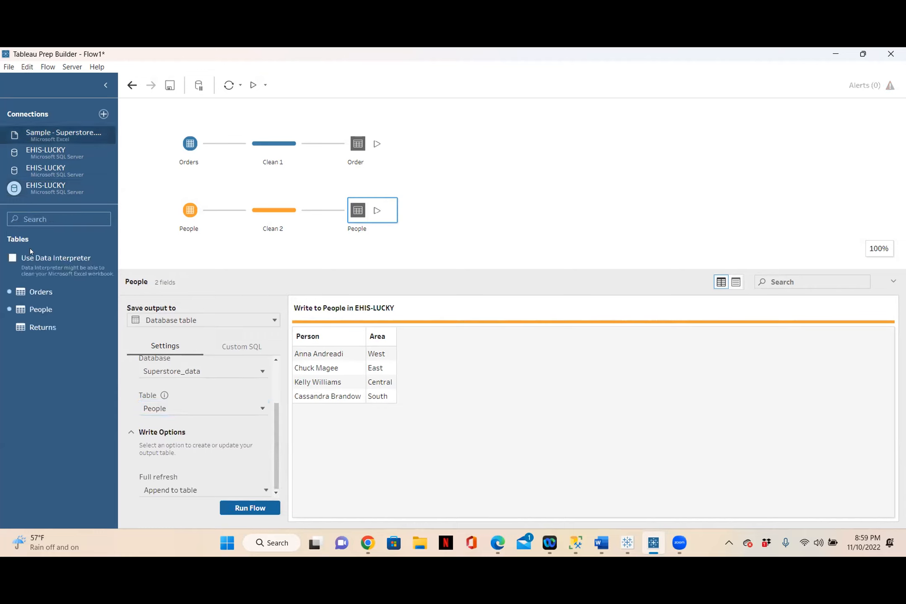
{"action": "left_click_drag", "start_coordinate": [249, 265], "coordinate": [241, 303]}
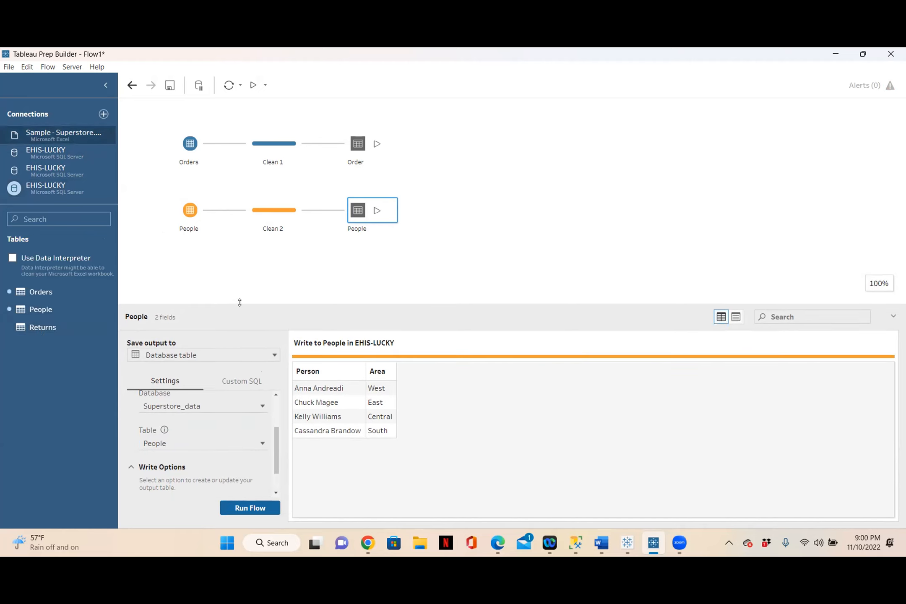
{"action": "left_click_drag", "start_coordinate": [28, 327], "coordinate": [193, 277]}
{"action": "left_click", "coordinate": [257, 279]}
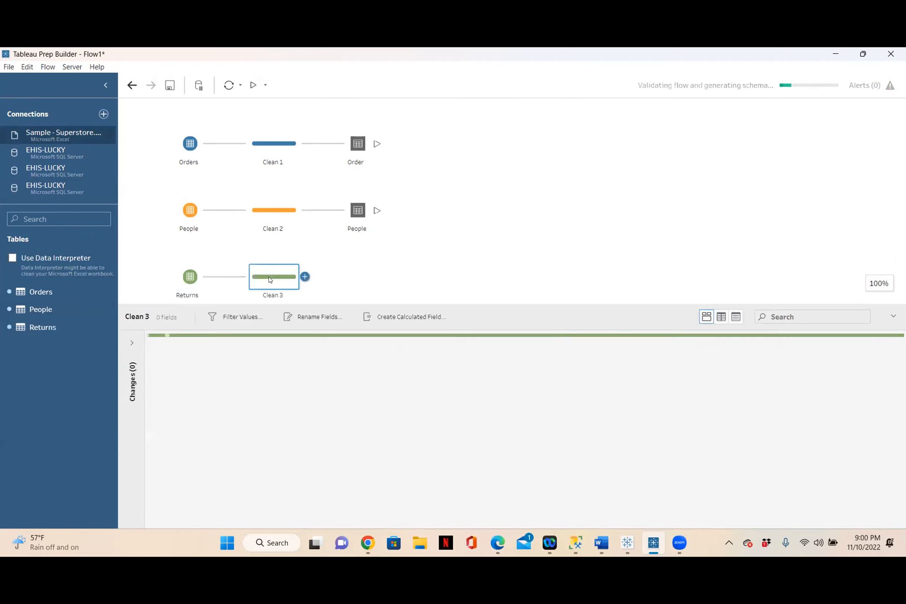
Step: Add an output step after Clean 3 and rename it Return
{"action": "left_click", "coordinate": [305, 277]}
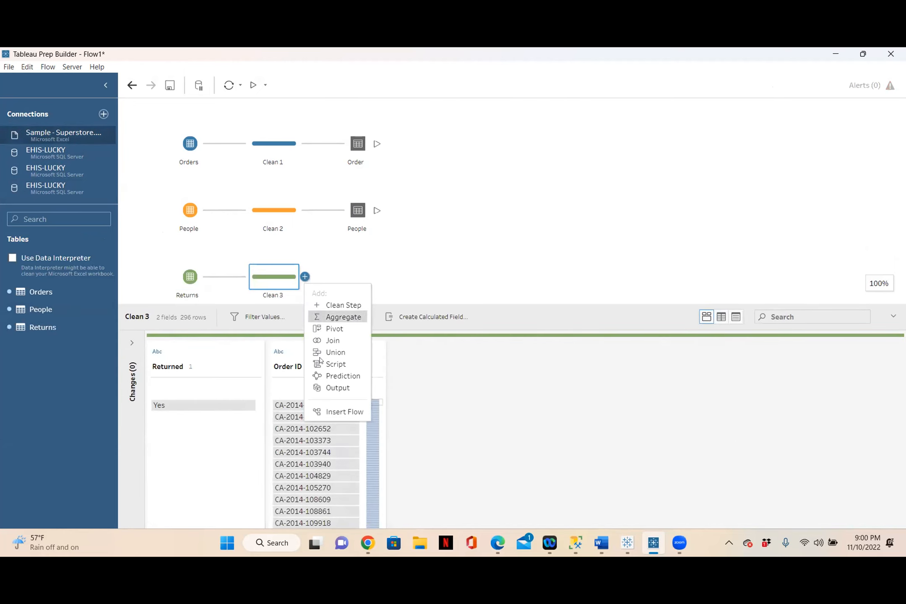
{"action": "left_click", "coordinate": [331, 387]}
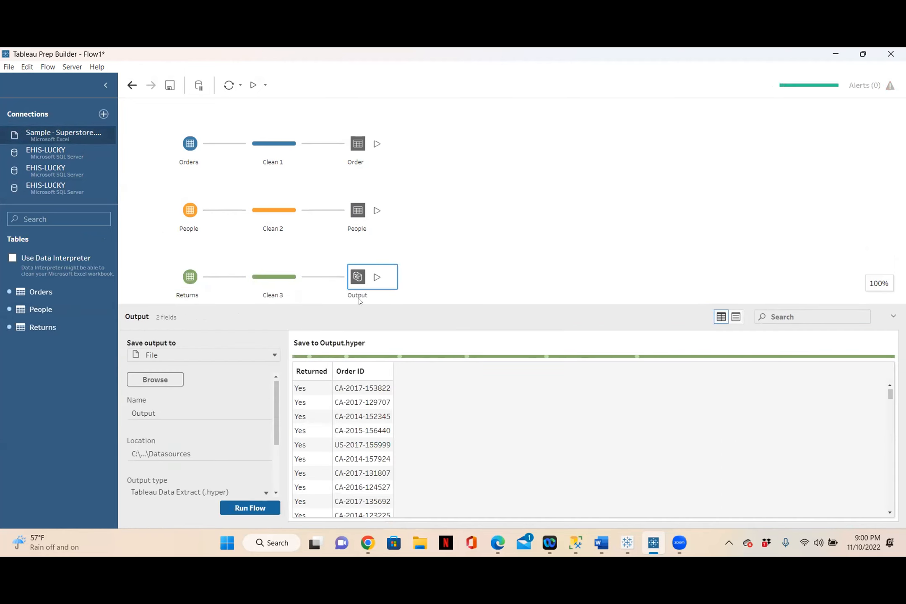
{"action": "double_click", "coordinate": [359, 295]}
{"action": "type", "text": "Returen"}
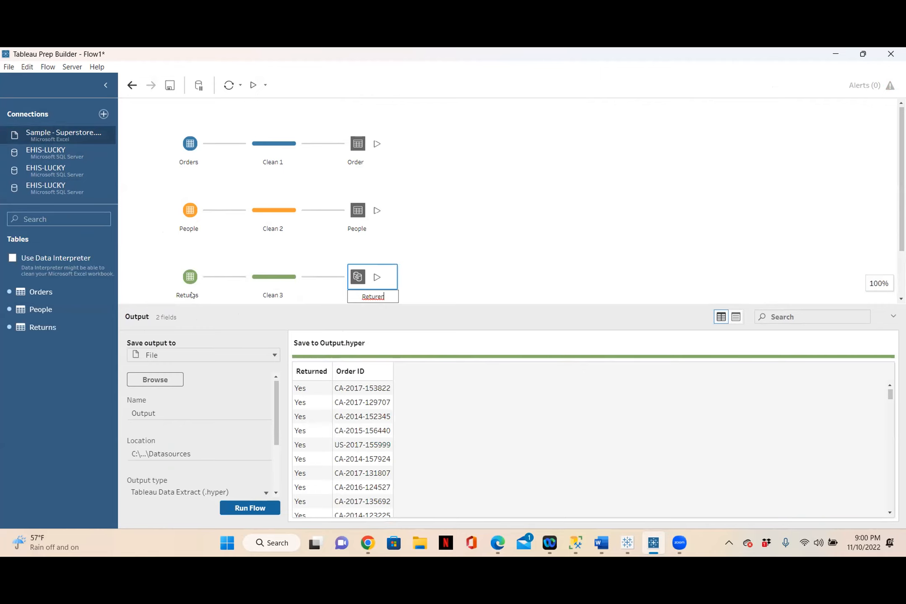
{"action": "key", "text": "BackSpace"}
{"action": "key", "text": "BackSpace"}
{"action": "type", "text": "n"}
{"action": "key", "text": "Return"}
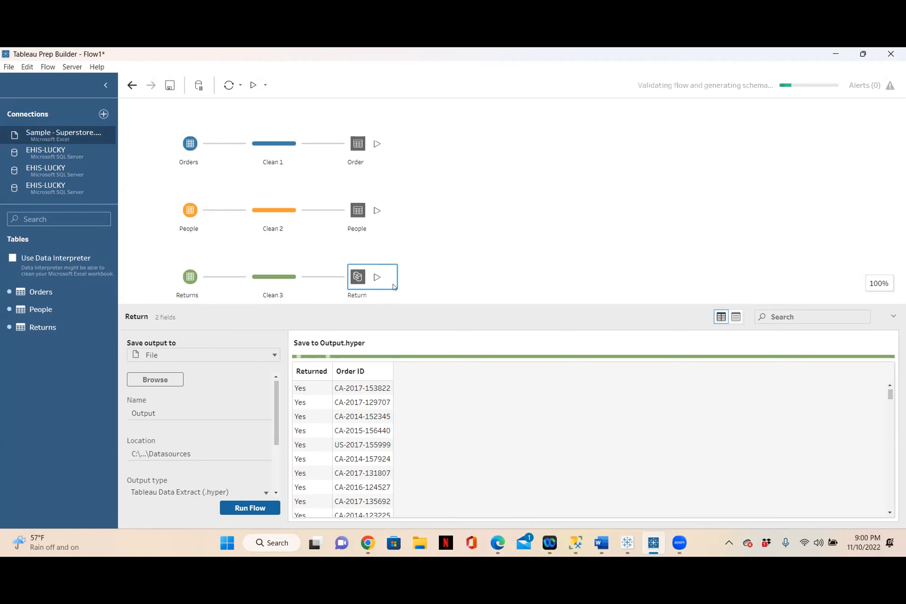
Step: Save the Return output to a database table through another new Microsoft SQL Server connection to the same server, using Windows Authentication
{"action": "left_click", "coordinate": [271, 355]}
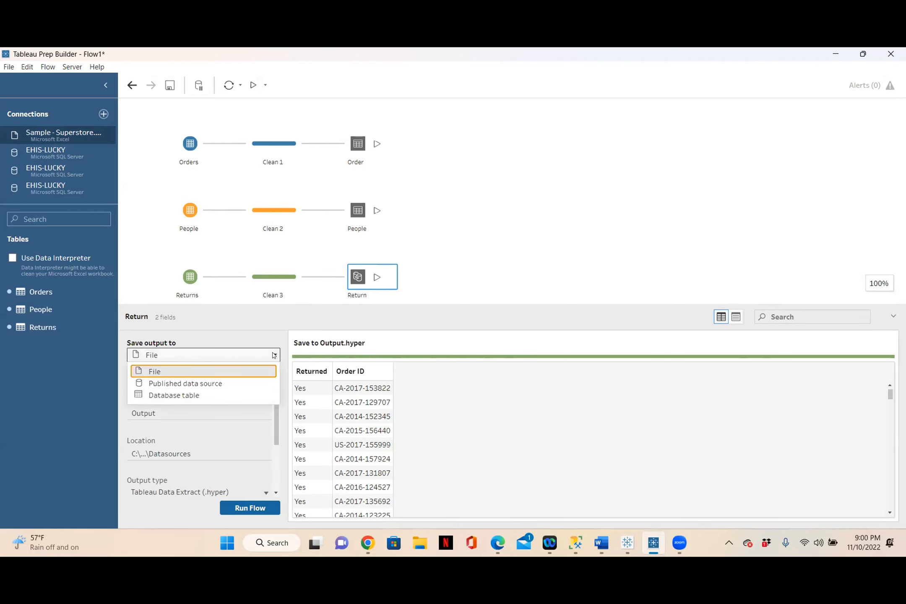
{"action": "left_click", "coordinate": [219, 397]}
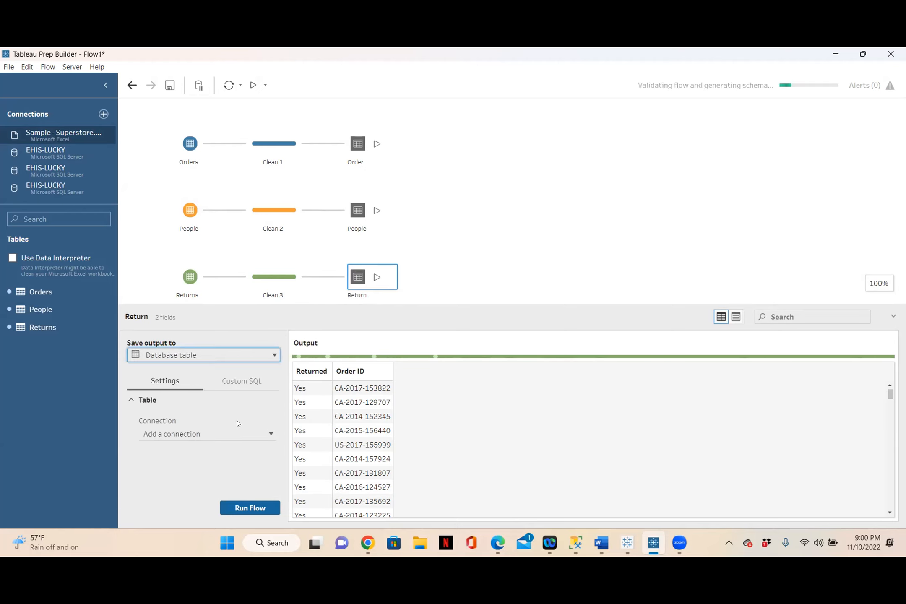
{"action": "left_click", "coordinate": [236, 437]}
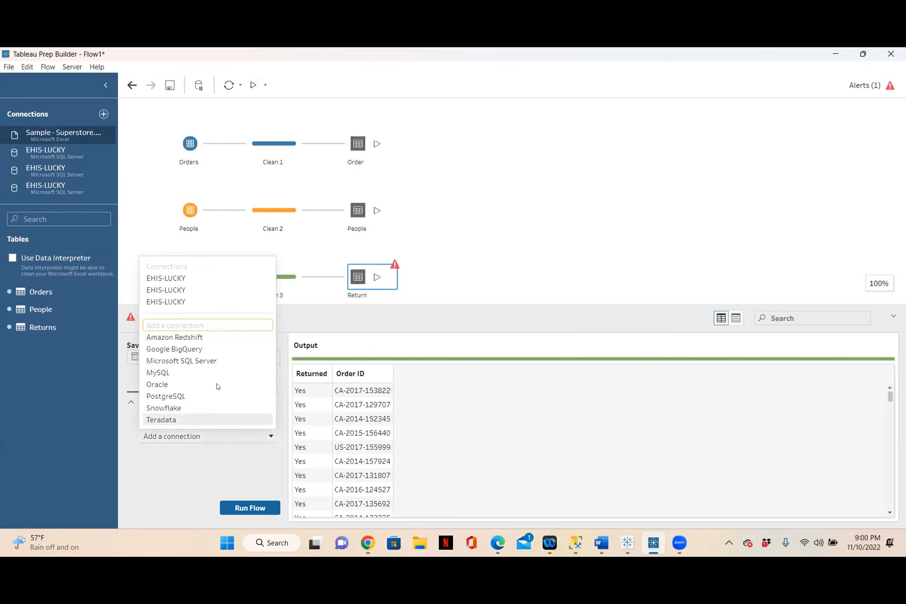
{"action": "left_click", "coordinate": [206, 361]}
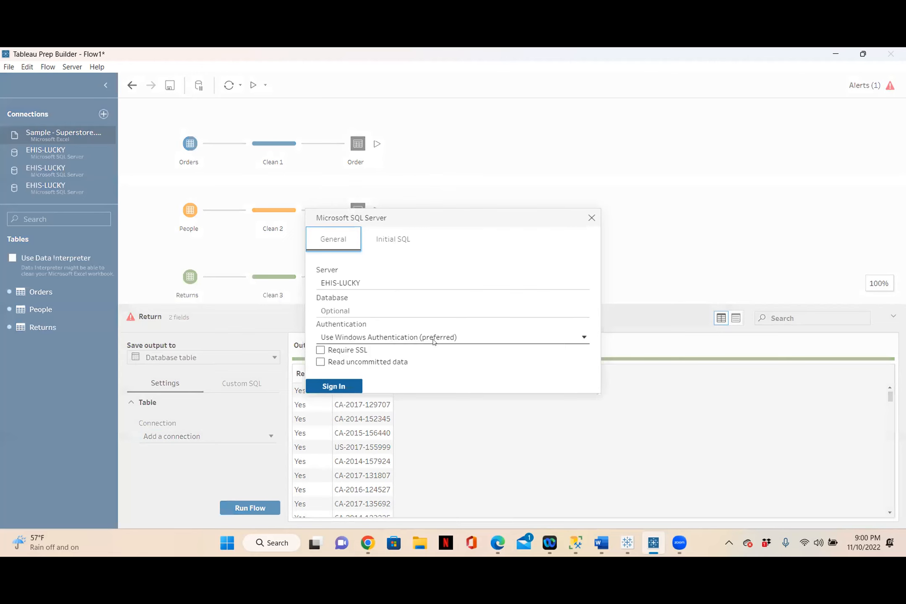
{"action": "left_click", "coordinate": [337, 387]}
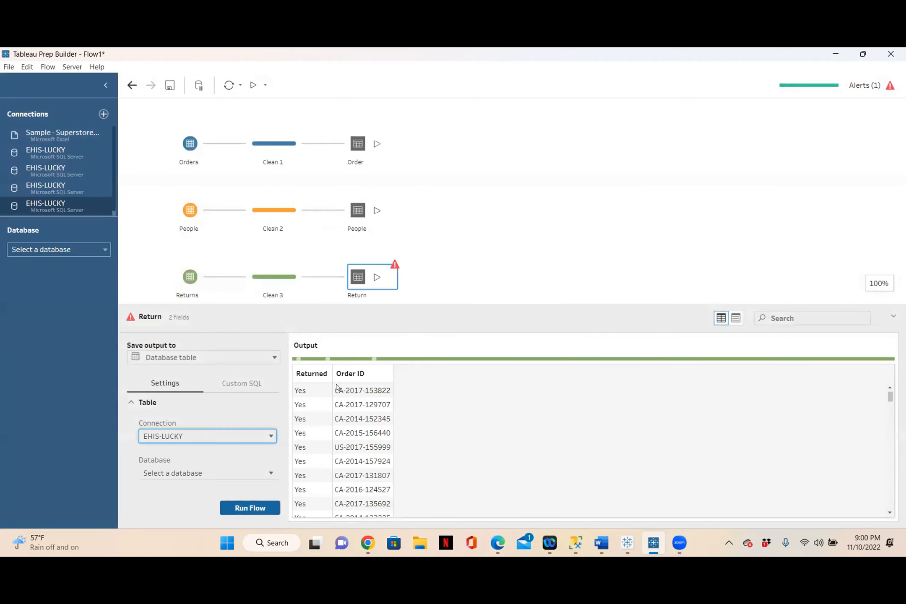
Step: Set the Return output's database to Superstore_data and create a new table named Returns as its target
{"action": "left_click", "coordinate": [271, 474]}
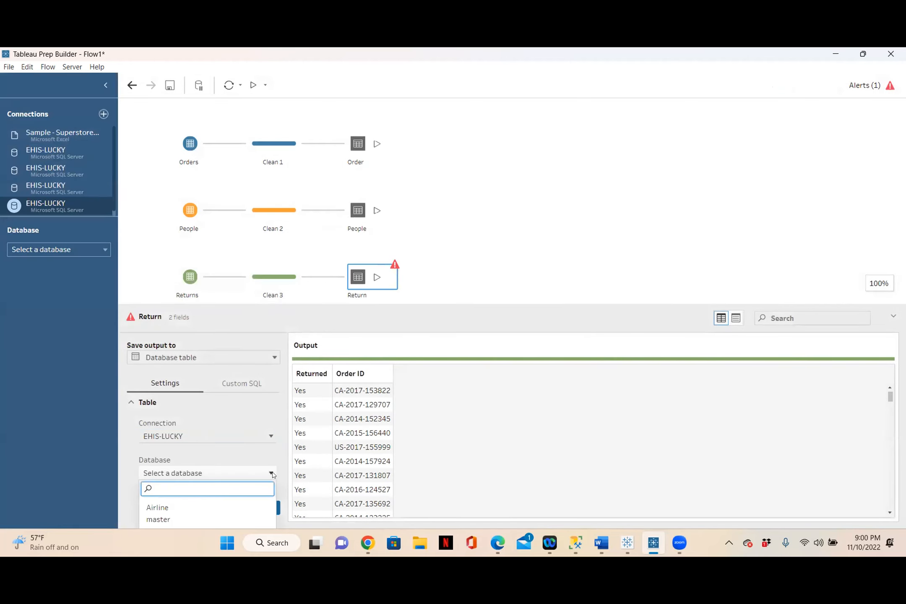
{"action": "type", "text": "sup"}
{"action": "left_click", "coordinate": [213, 521]}
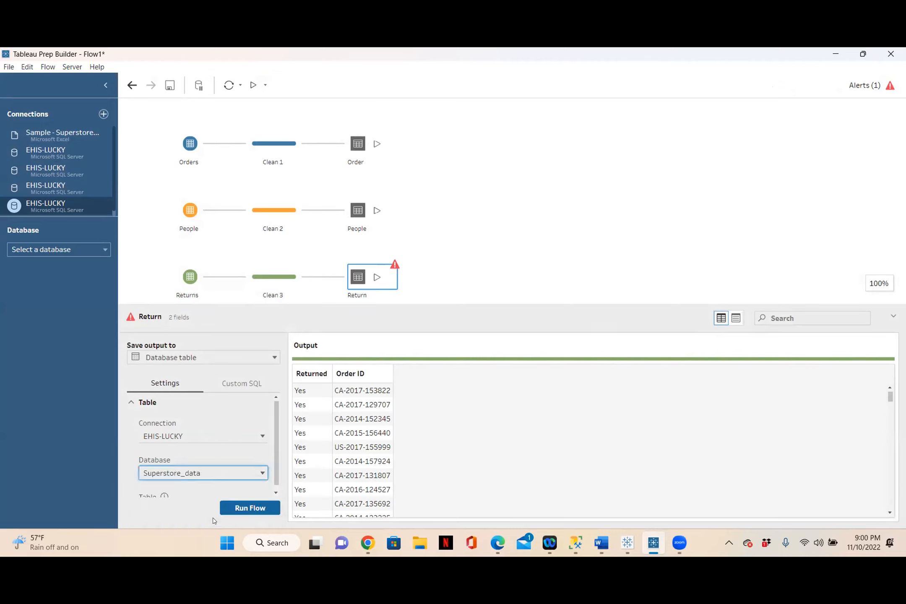
{"action": "scroll", "coordinate": [276, 459], "scroll_direction": "down", "scroll_amount": 1}
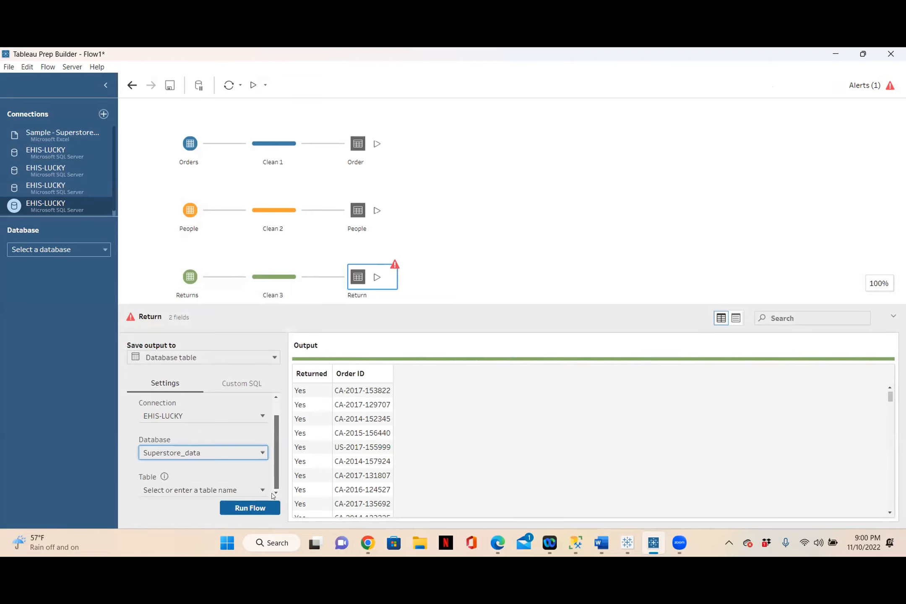
{"action": "left_click", "coordinate": [254, 491]}
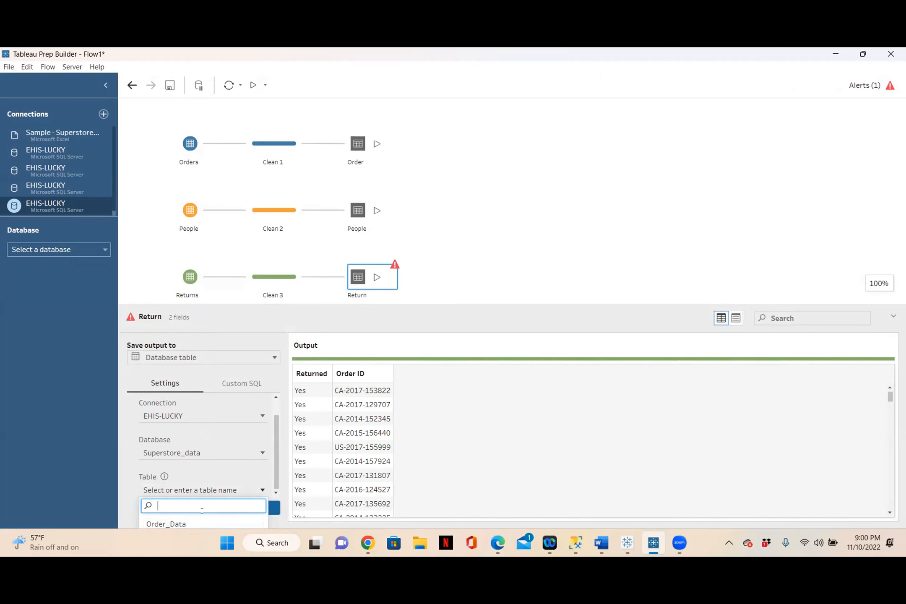
{"action": "type", "text": "Retu"}
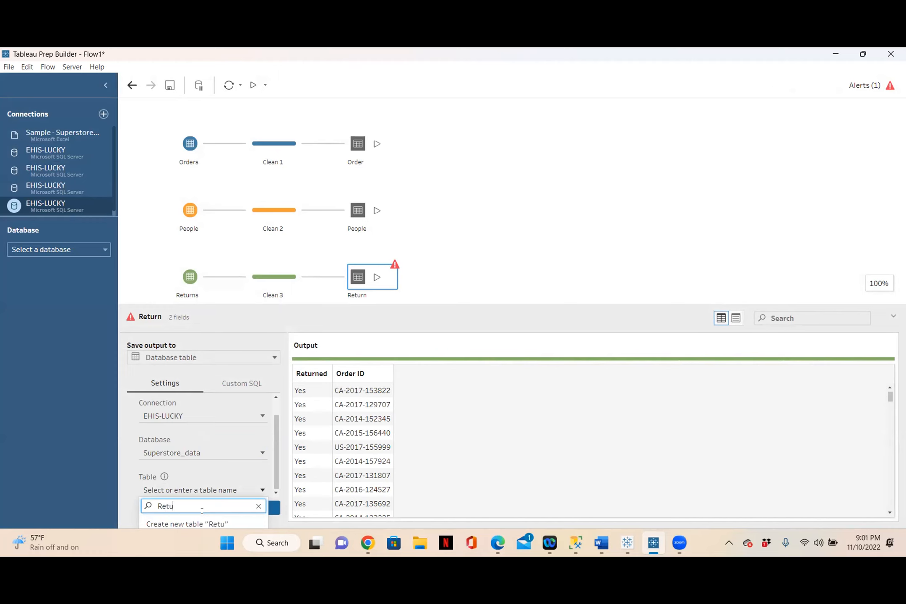
{"action": "type", "text": "rns"}
{"action": "left_click", "coordinate": [205, 523]}
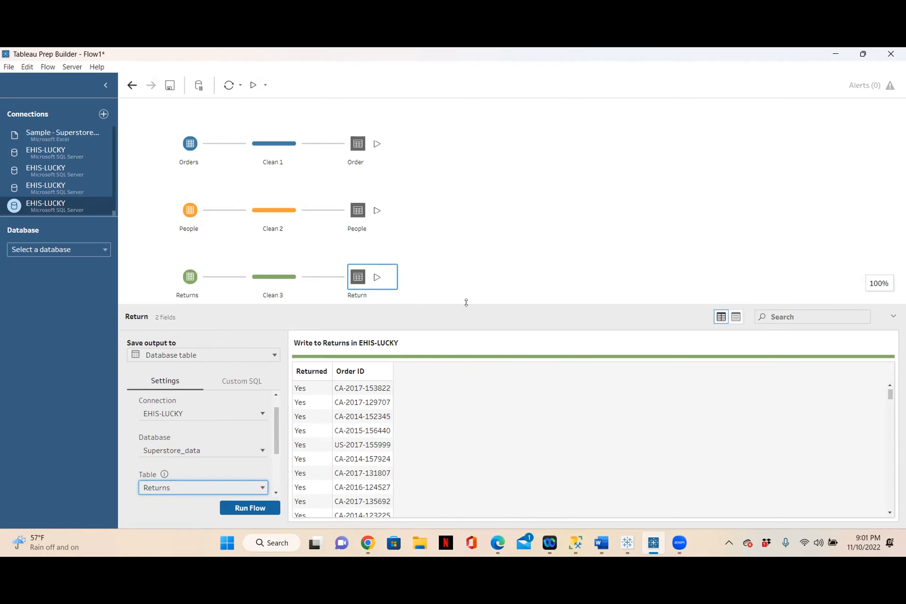
Step: Run the People output and the Return output individually to load both tables into the database
{"action": "left_click_drag", "start_coordinate": [465, 303], "coordinate": [463, 329]}
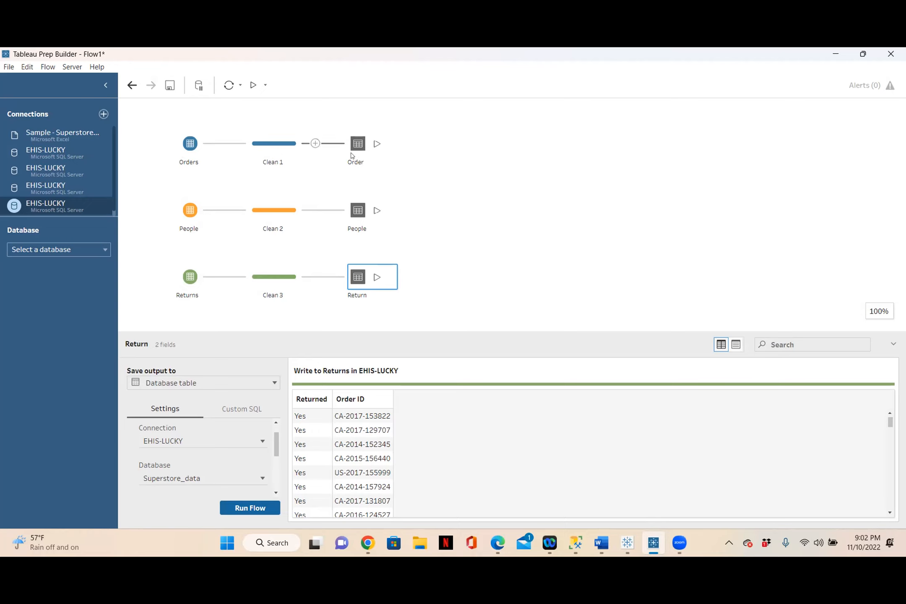
{"action": "left_click", "coordinate": [376, 211]}
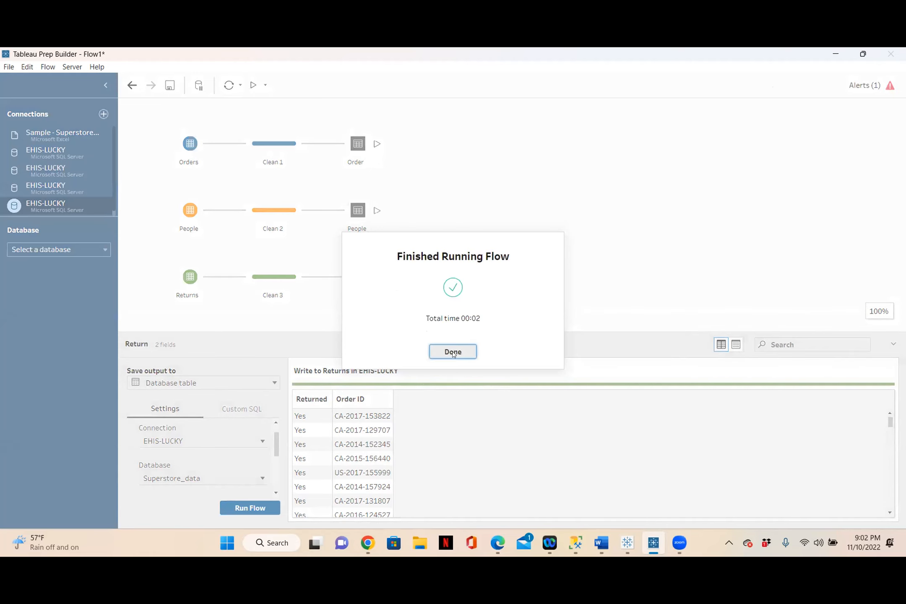
{"action": "left_click", "coordinate": [453, 352]}
{"action": "left_click", "coordinate": [377, 277]}
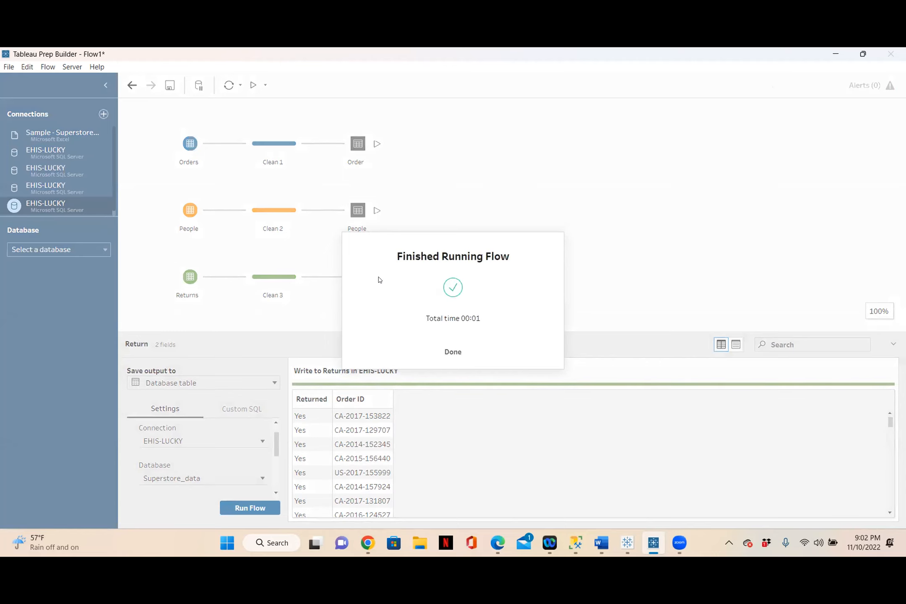
{"action": "left_click", "coordinate": [452, 352]}
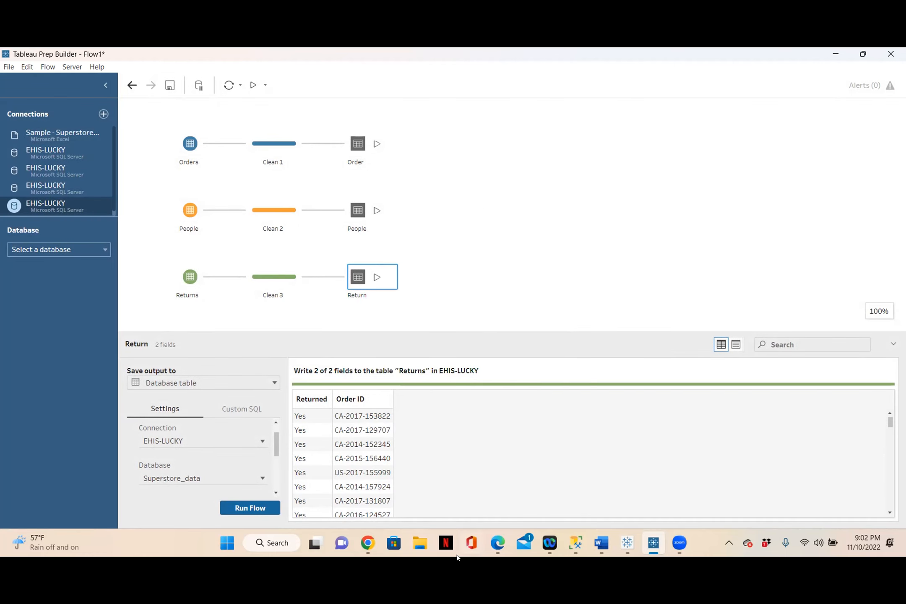
Step: Switch to SQL Server Management Studio, refresh the databases and expand the tables of Superstore_data to check the load
{"action": "left_click", "coordinate": [576, 543]}
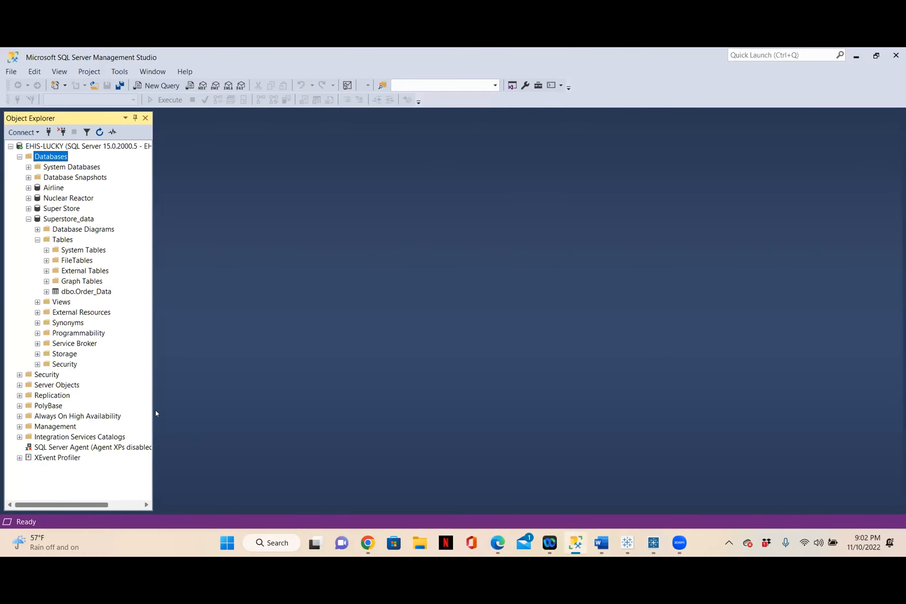
{"action": "left_click", "coordinate": [99, 132]}
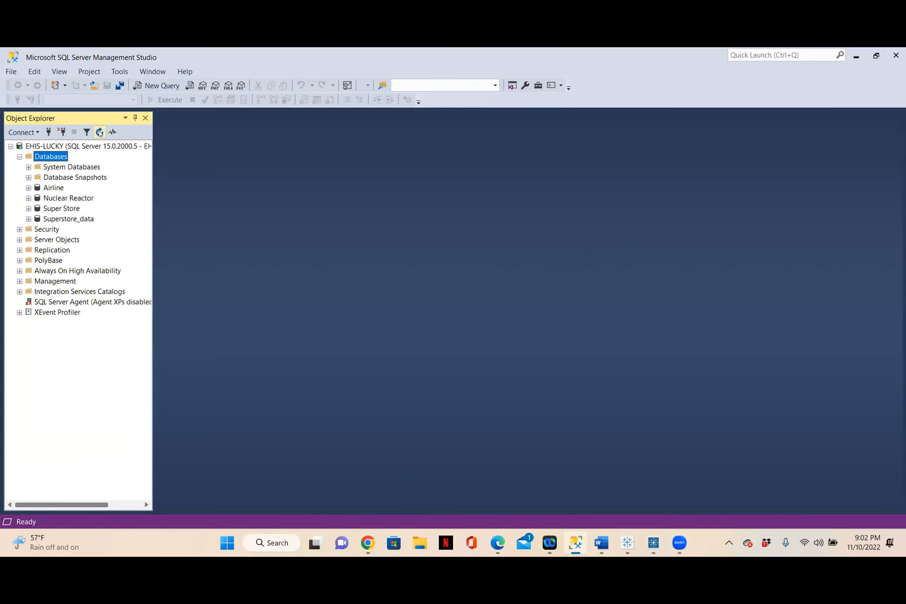
{"action": "left_click", "coordinate": [28, 219]}
{"action": "left_click", "coordinate": [37, 240]}
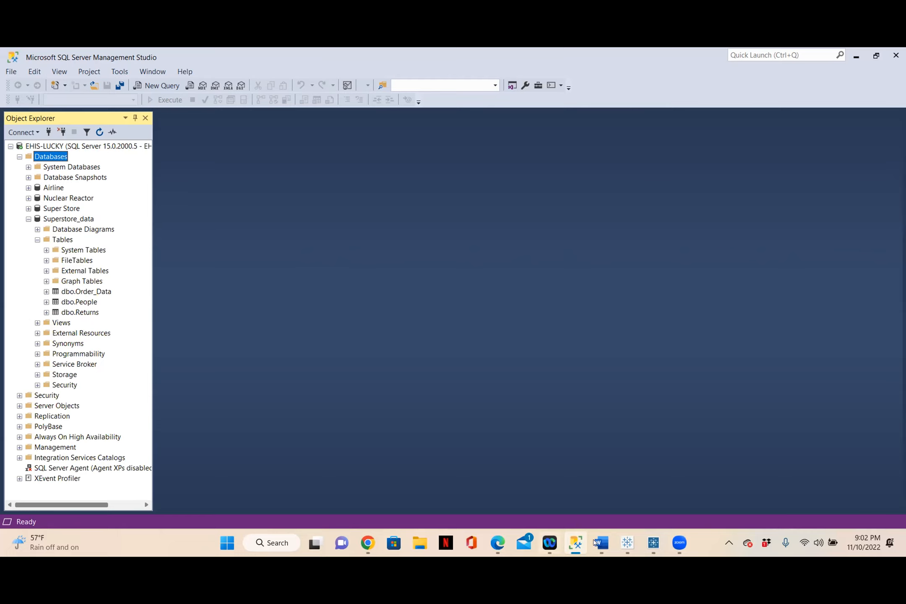
{"action": "left_click", "coordinate": [650, 550]}
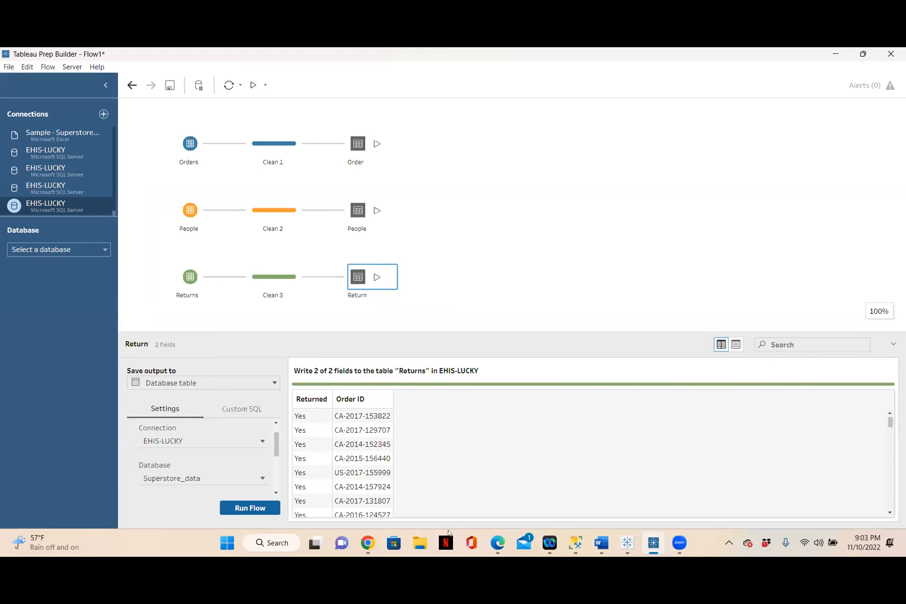
{"action": "mouse_move", "coordinate": [544, 532]}
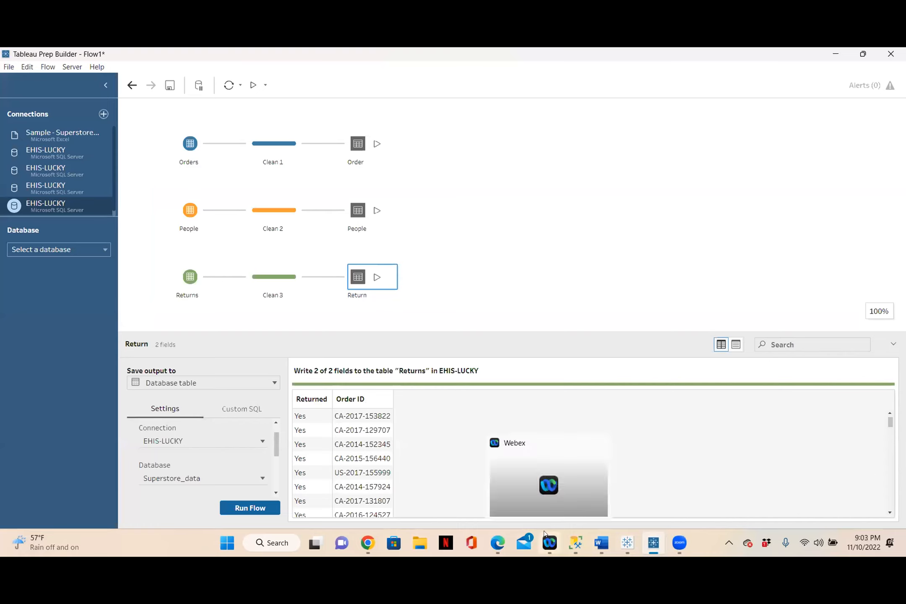
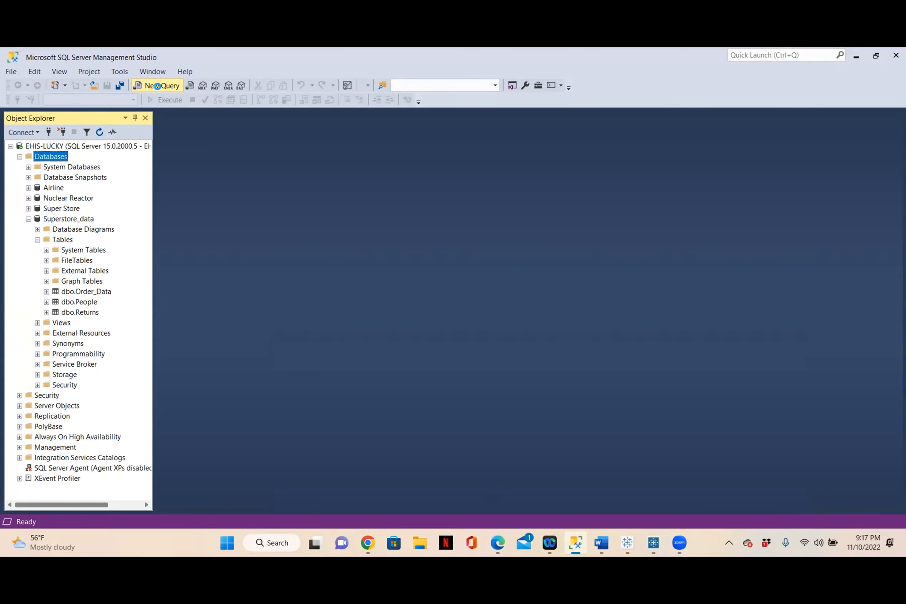
{"action": "left_click", "coordinate": [157, 86]}
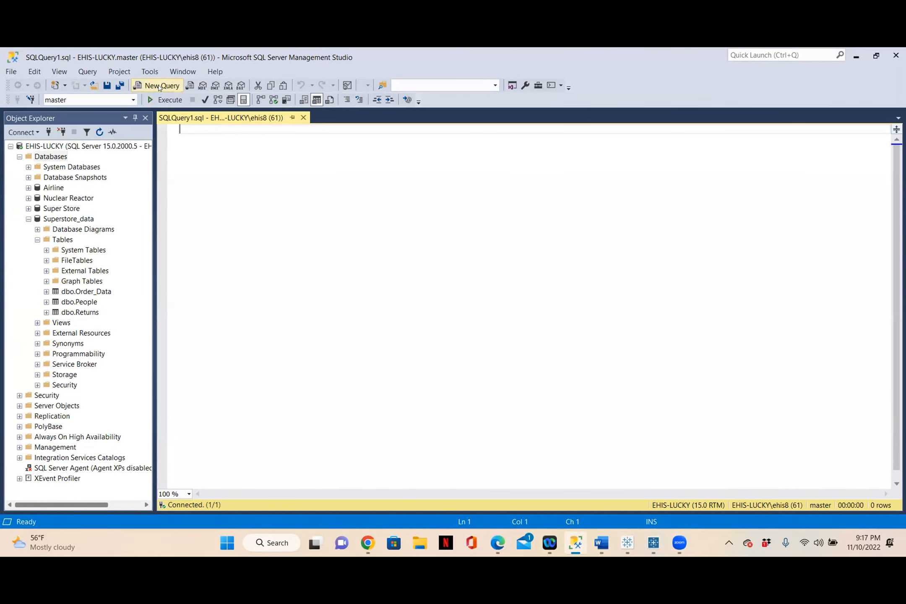
{"action": "type", "text": "Slee"}
{"action": "key", "text": "BackSpace"}
{"action": "key", "text": "BackSpace"}
{"action": "key", "text": "BackSpace"}
{"action": "key", "text": "BackSpace"}
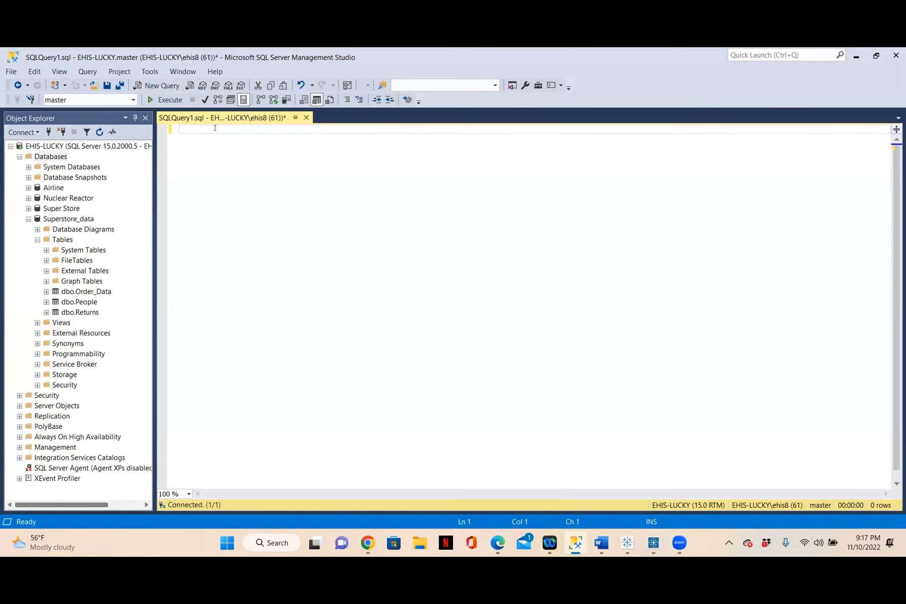
{"action": "left_click", "coordinate": [306, 118]}
{"action": "left_click", "coordinate": [487, 368]}
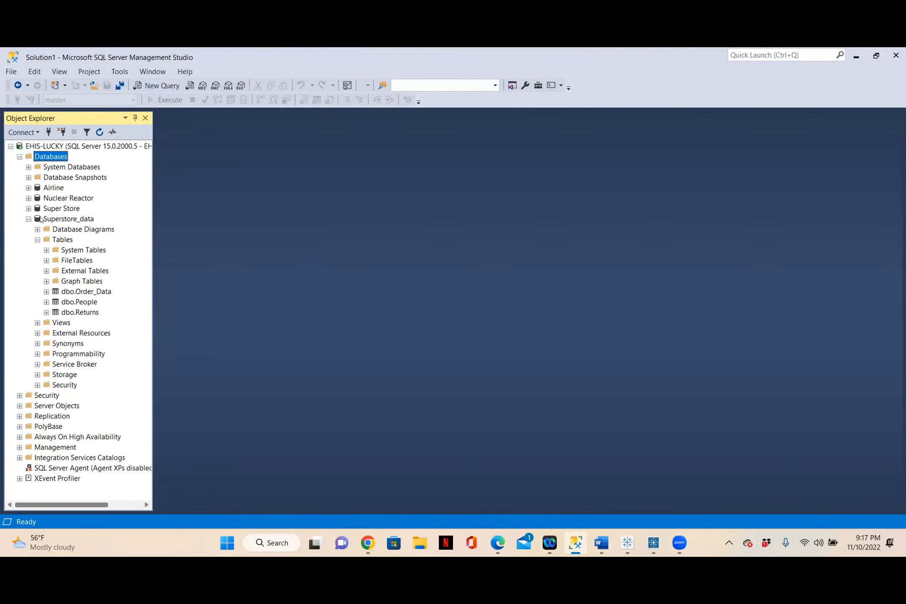
Step: Select the top 1000 rows of the dbo.Order_Data table in Superstore_data
{"action": "right_click", "coordinate": [76, 295]}
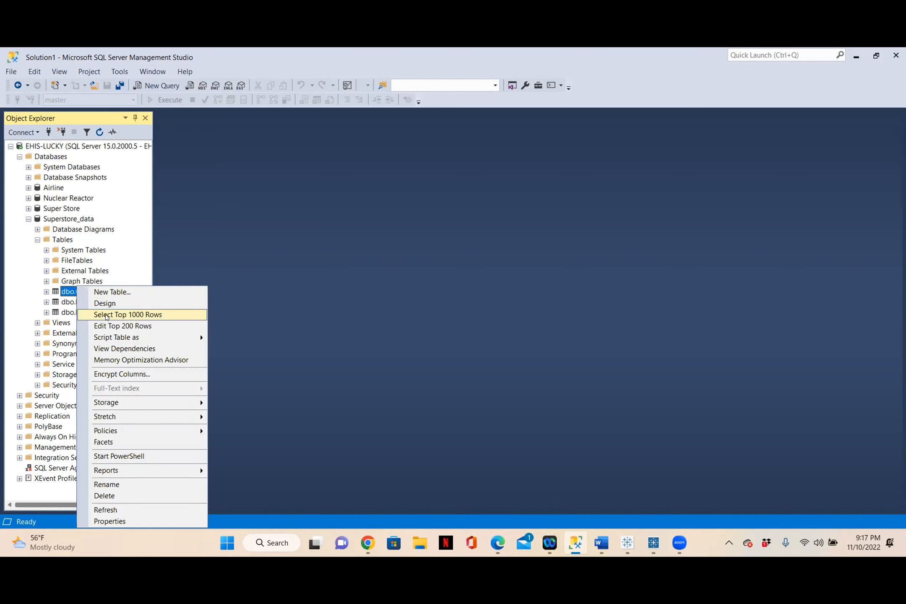
{"action": "left_click", "coordinate": [108, 316]}
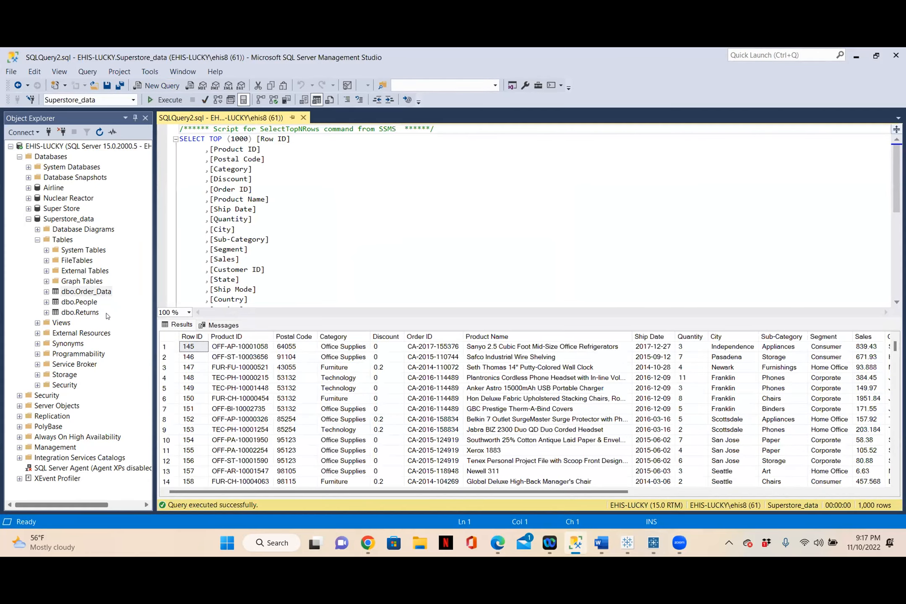
{"action": "left_click", "coordinate": [272, 305]}
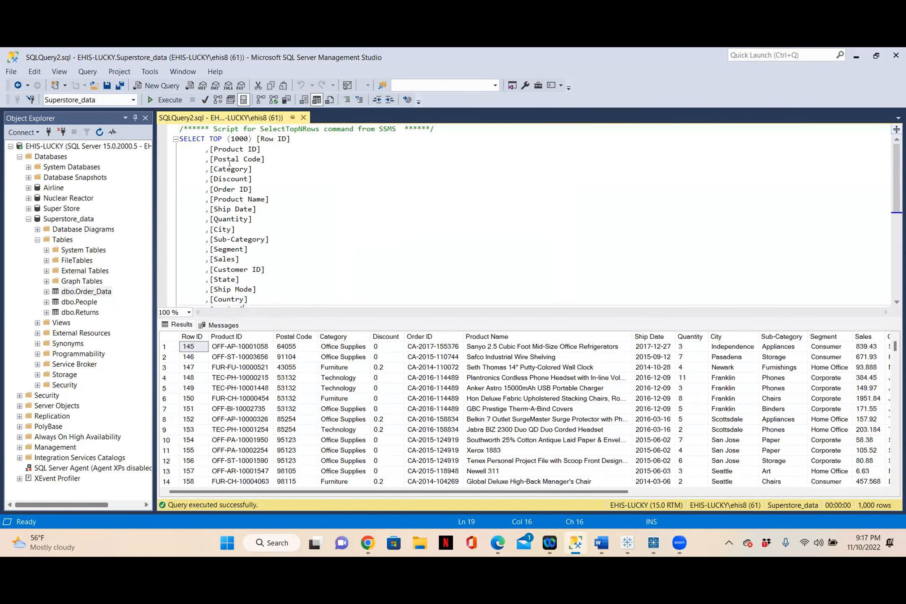
Step: Examine the generated Order_Data query script, from its TOP (1000) clause through the column list to the FROM clause
{"action": "left_click", "coordinate": [78, 293]}
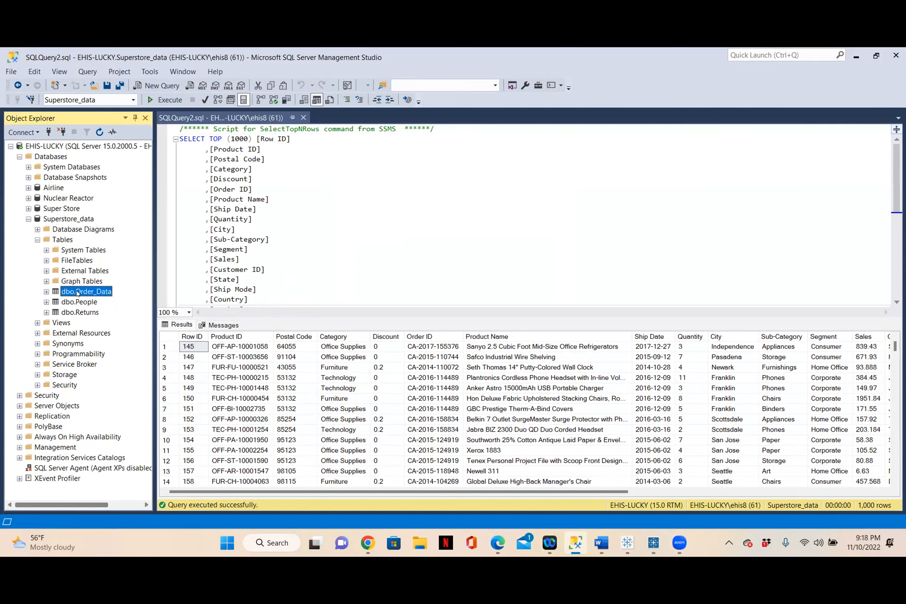
{"action": "right_click", "coordinate": [78, 293]}
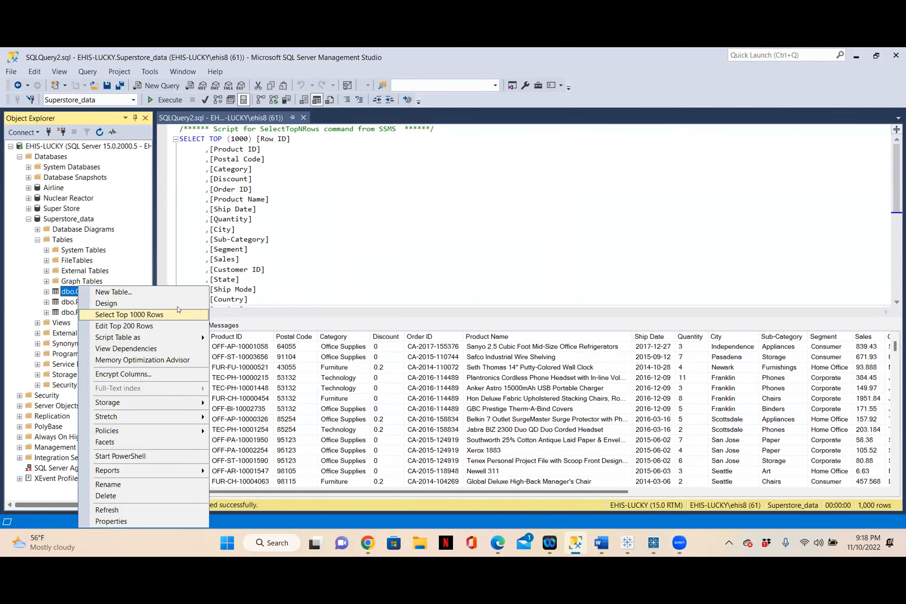
{"action": "left_click", "coordinate": [266, 313]}
{"action": "mouse_move", "coordinate": [896, 158]}
{"action": "left_mouse_down"}
{"action": "mouse_move", "coordinate": [896, 227]}
{"action": "mouse_move", "coordinate": [871, 142]}
{"action": "mouse_move", "coordinate": [638, 204]}
{"action": "left_mouse_up"}
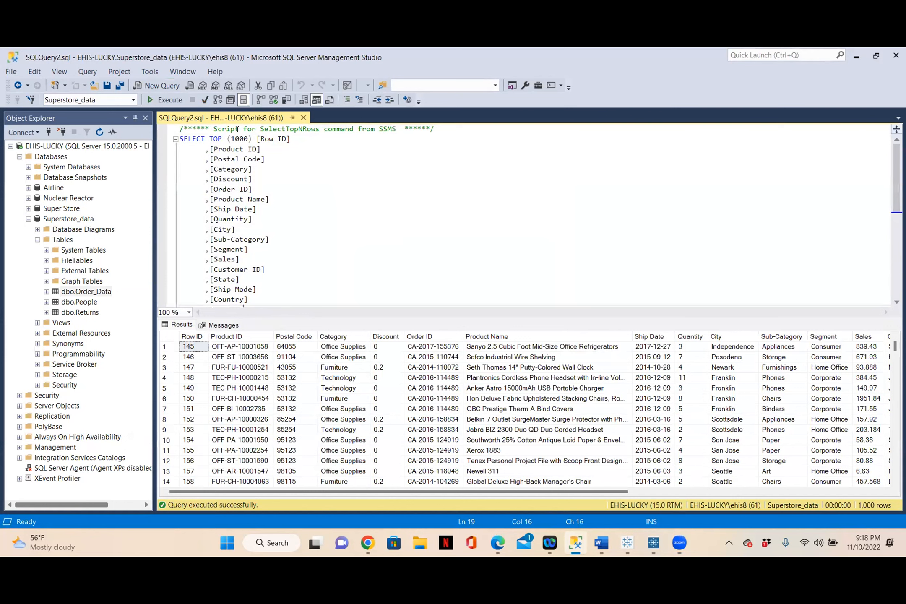
{"action": "left_click_drag", "start_coordinate": [252, 137], "coordinate": [208, 134]}
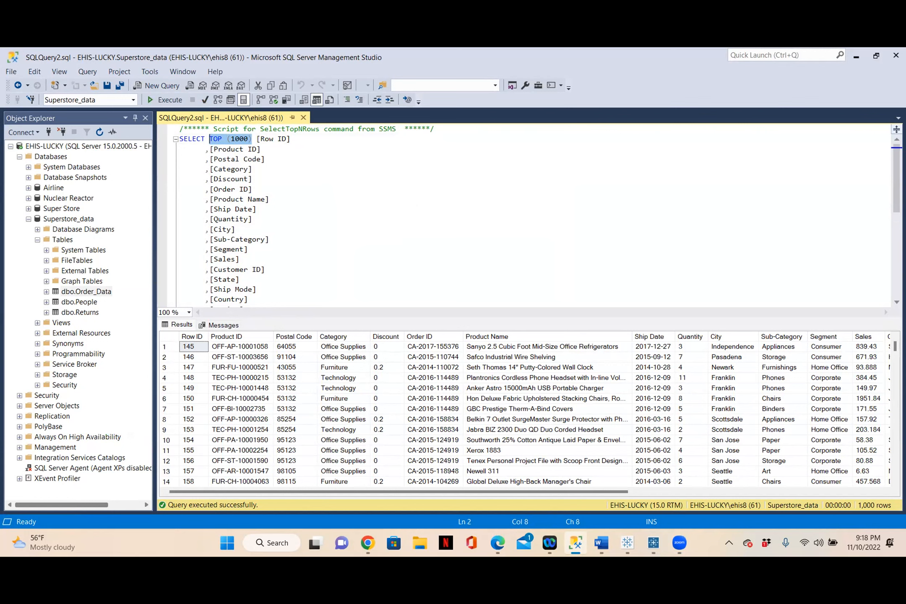
{"action": "left_click_drag", "start_coordinate": [896, 198], "coordinate": [897, 279]}
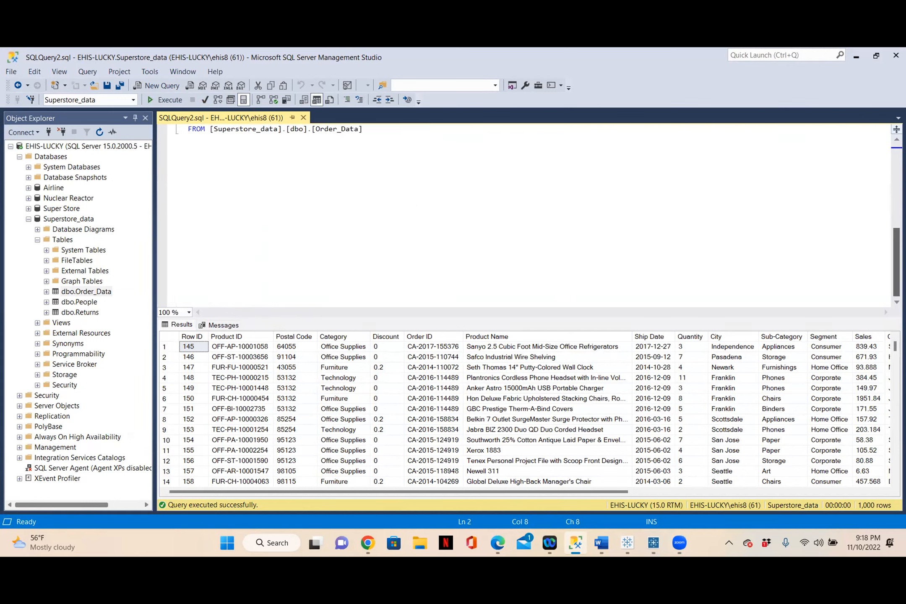
{"action": "left_click_drag", "start_coordinate": [896, 262], "coordinate": [896, 178]}
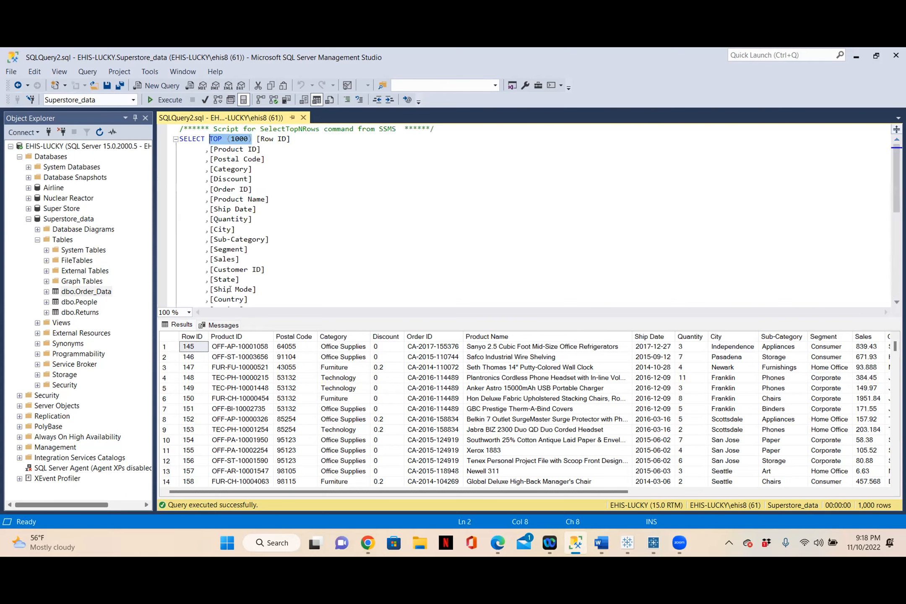
{"action": "scroll", "coordinate": [229, 289], "scroll_direction": "down", "scroll_amount": 4}
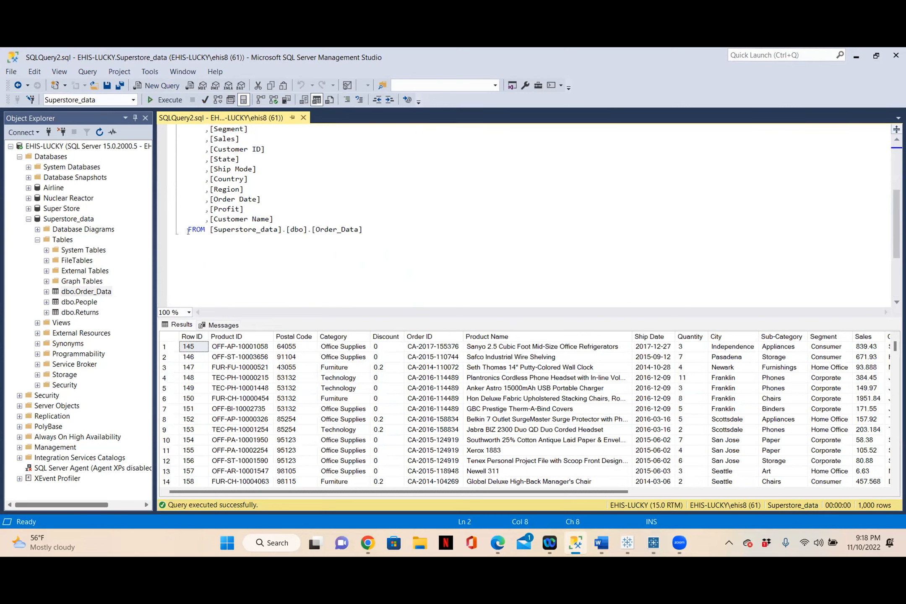
Step: Select the top 1000 rows of the dbo.People table in Superstore_data
{"action": "left_click", "coordinate": [74, 303]}
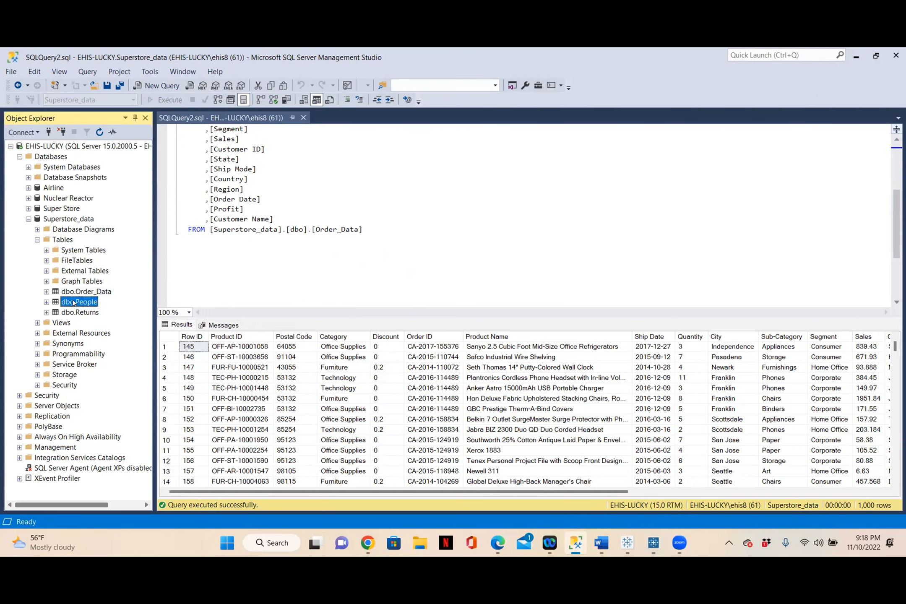
{"action": "right_click", "coordinate": [76, 301]}
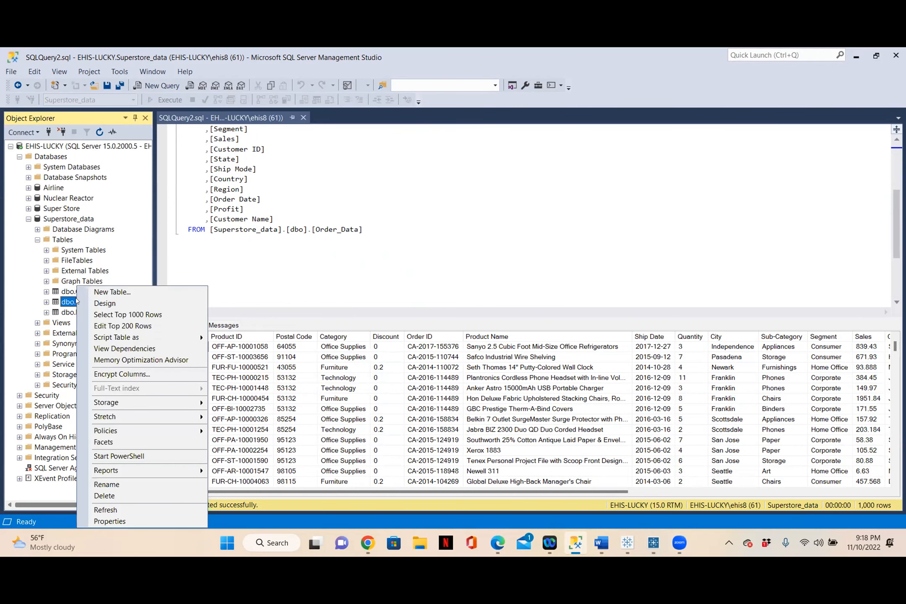
{"action": "left_click", "coordinate": [111, 315]}
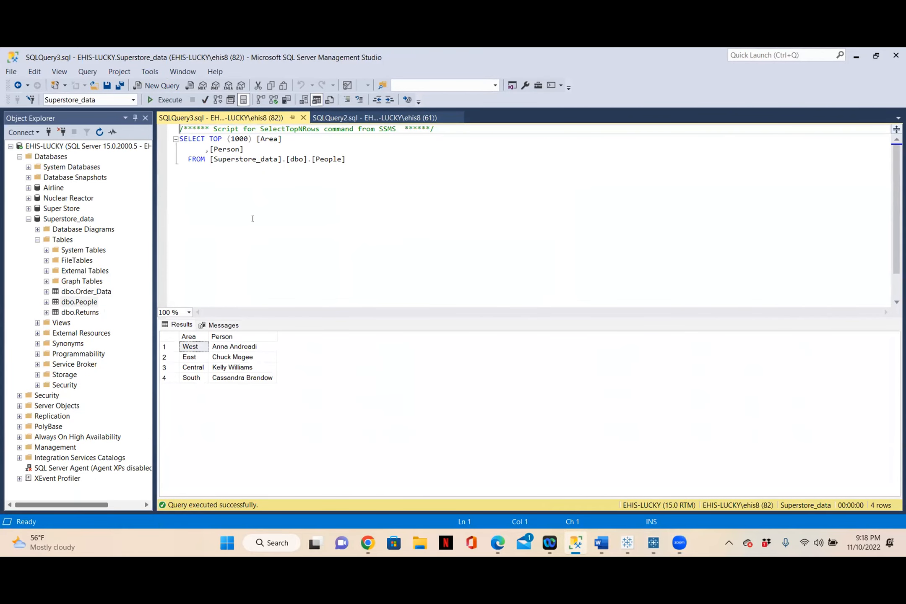
Step: Review the People and Order_Data query results in turn, and collapse the server's tree in Object Explorer
{"action": "left_click", "coordinate": [354, 113]}
{"action": "left_click", "coordinate": [247, 118]}
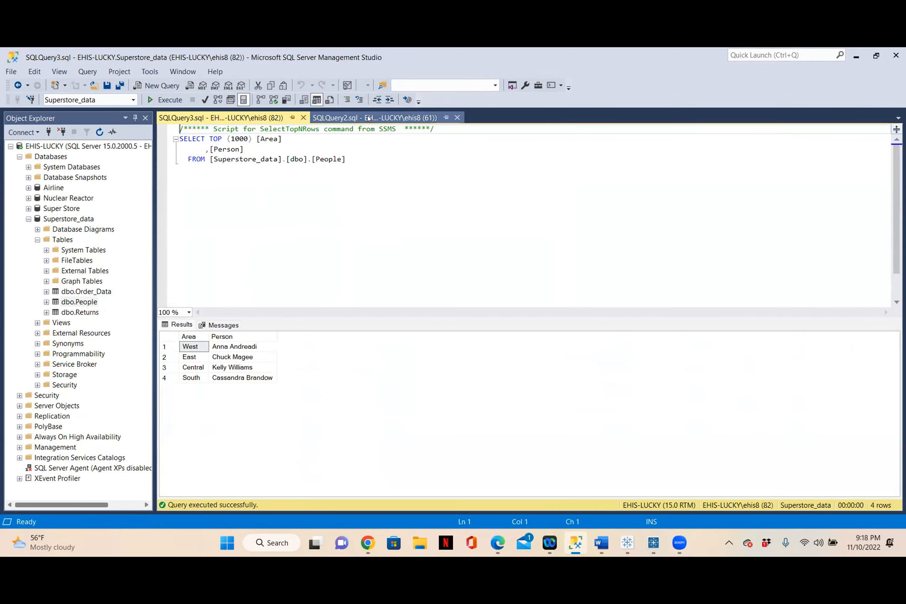
{"action": "left_click", "coordinate": [359, 118]}
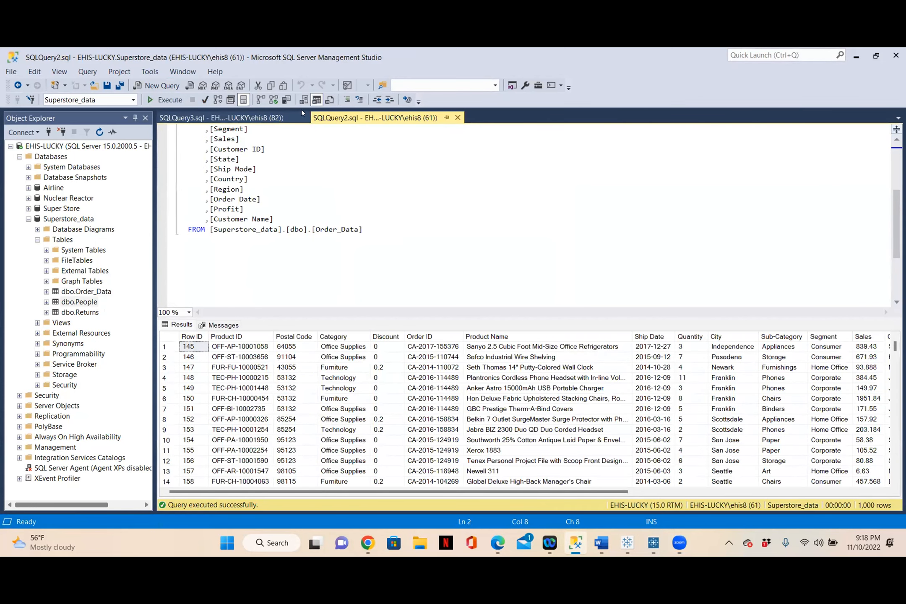
{"action": "left_click", "coordinate": [237, 118]}
{"action": "left_click", "coordinate": [357, 118]}
{"action": "mouse_move", "coordinate": [653, 542]}
{"action": "left_click", "coordinate": [10, 147]}
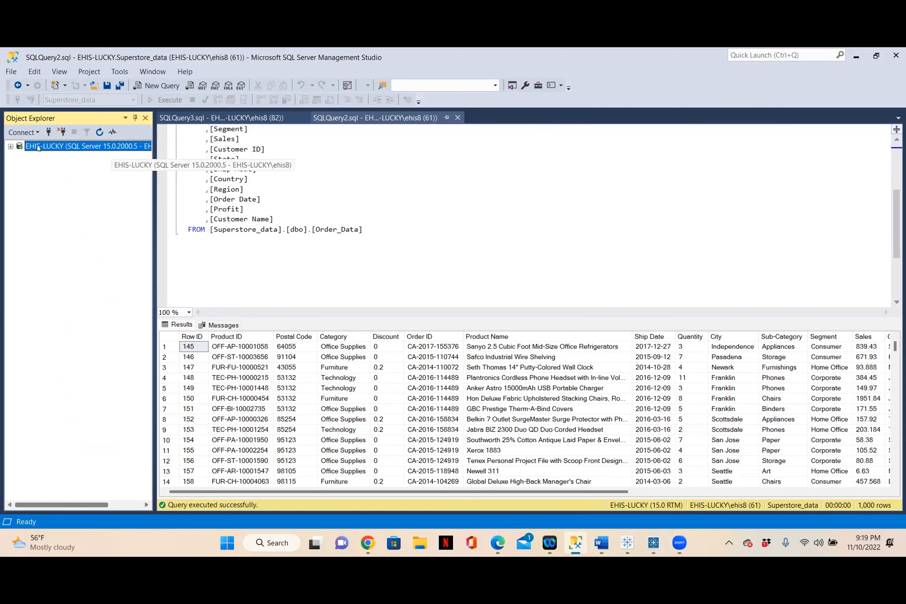
Step: Look through the server's Databases and Security folders in Object Explorer, leaving Databases expanded with Superstore_data selected
{"action": "left_click", "coordinate": [10, 147]}
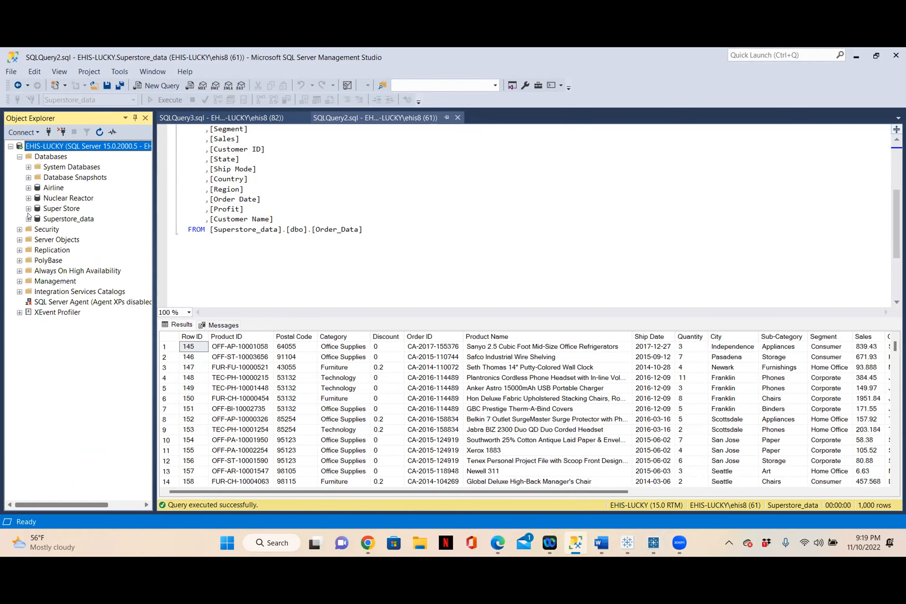
{"action": "left_click", "coordinate": [19, 157]}
{"action": "left_click", "coordinate": [10, 146]}
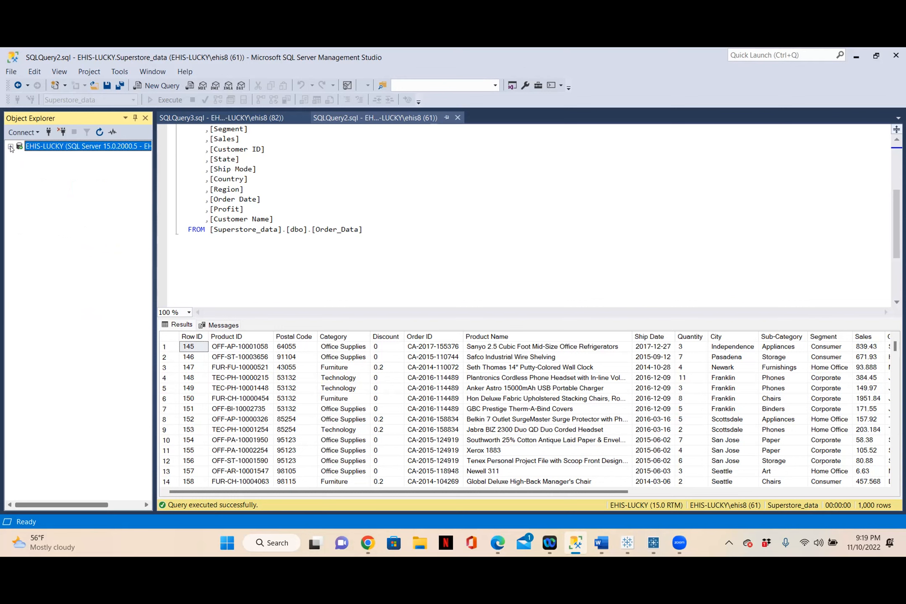
{"action": "left_click", "coordinate": [10, 146]}
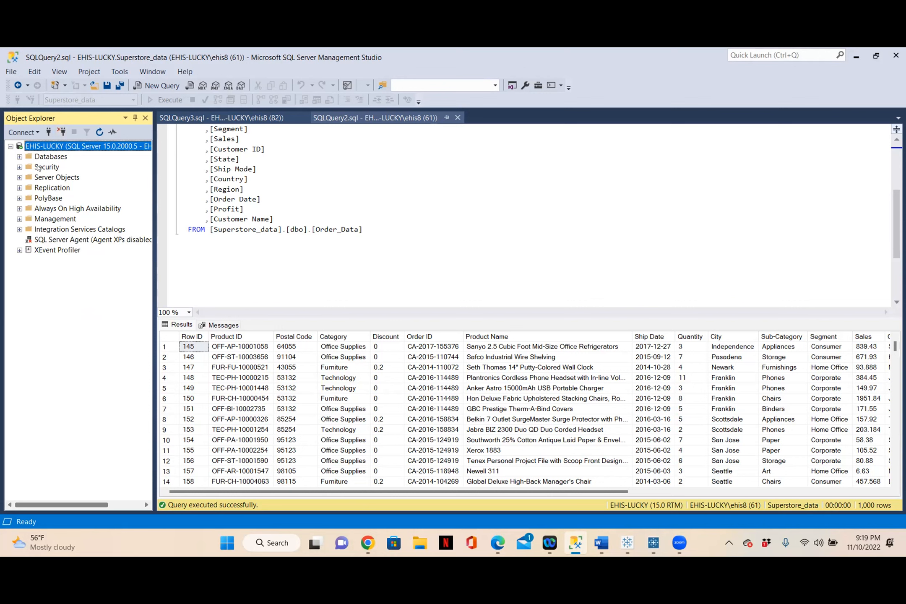
{"action": "left_click", "coordinate": [19, 168]}
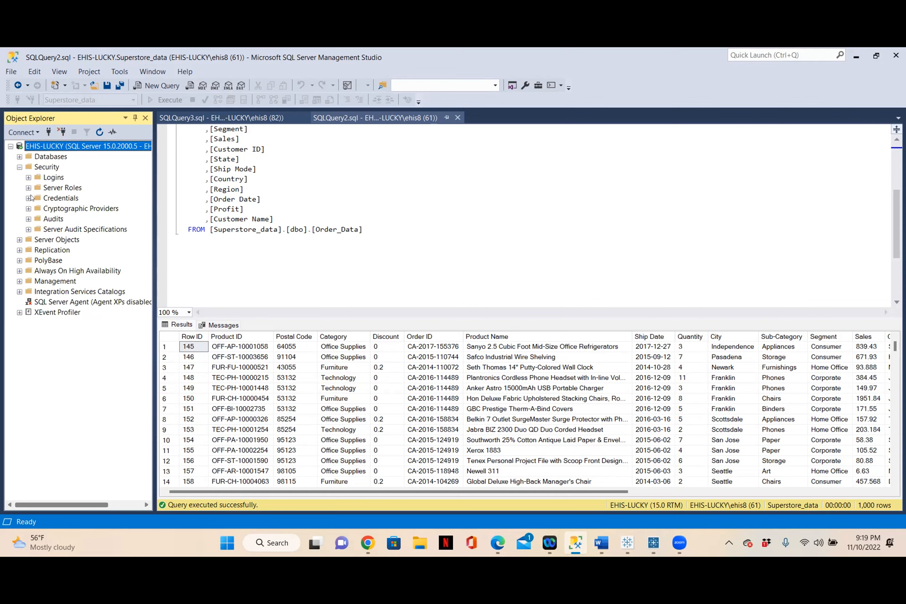
{"action": "left_click", "coordinate": [19, 167]}
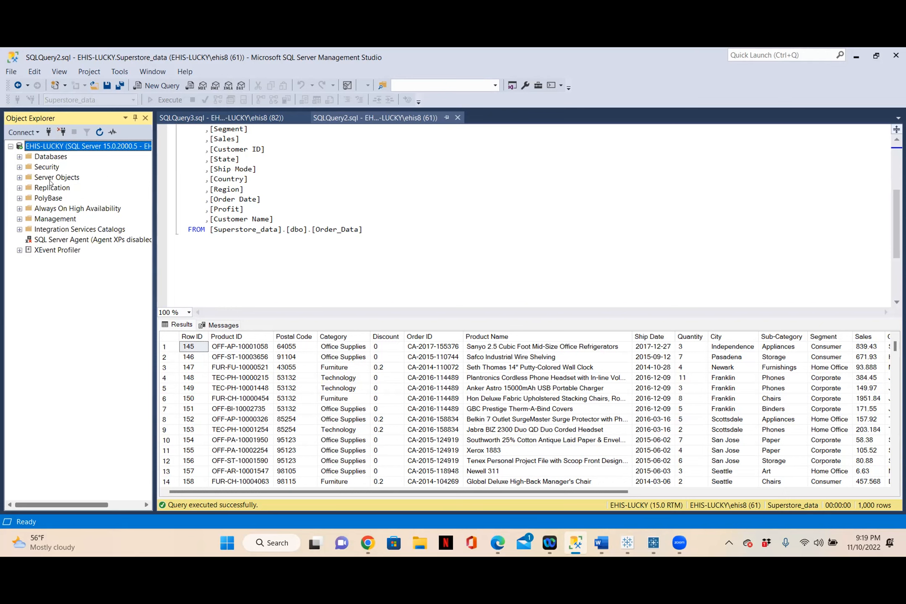
{"action": "left_click", "coordinate": [19, 157]}
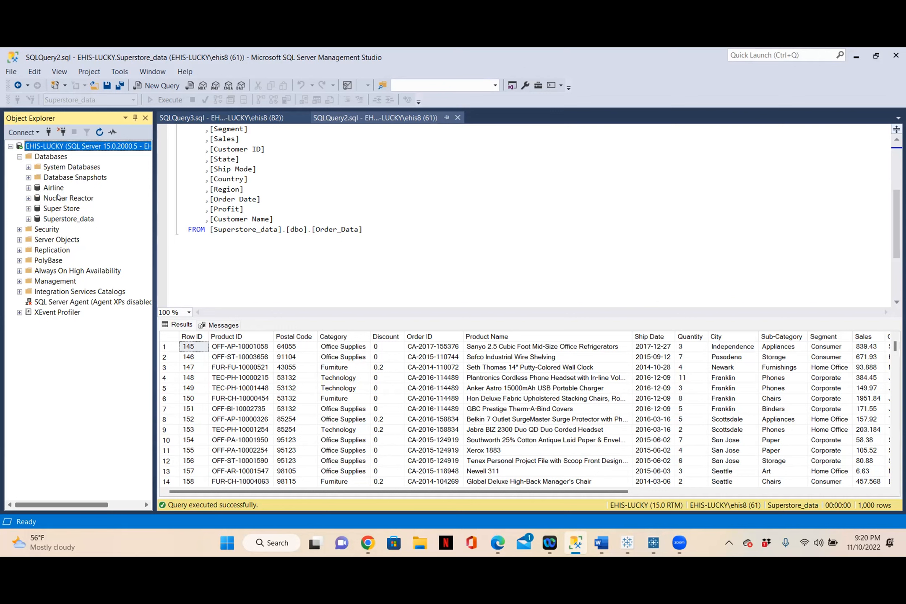
{"action": "left_click", "coordinate": [63, 219]}
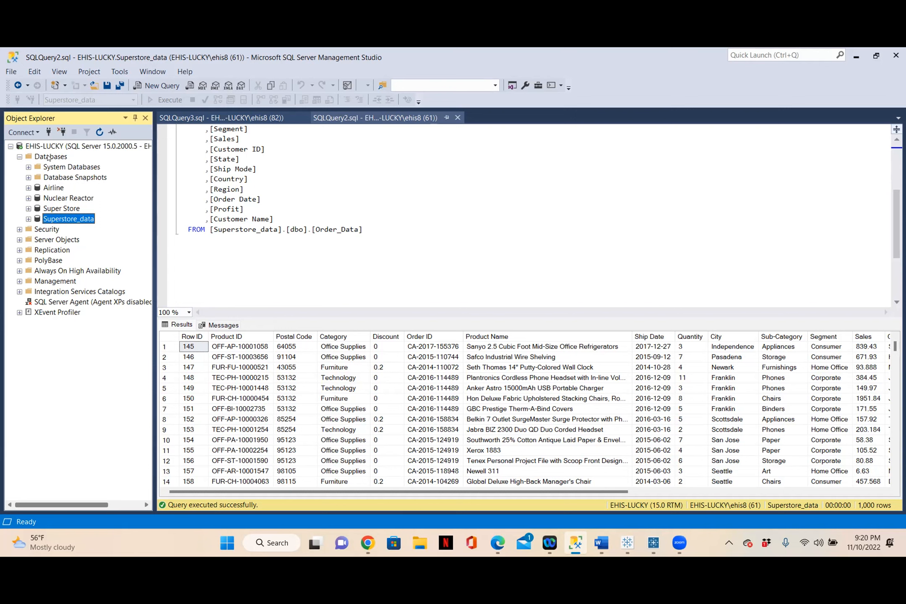
Step: View the New Database dialog for the server's Databases folder and close it without creating a database
{"action": "right_click", "coordinate": [47, 157]}
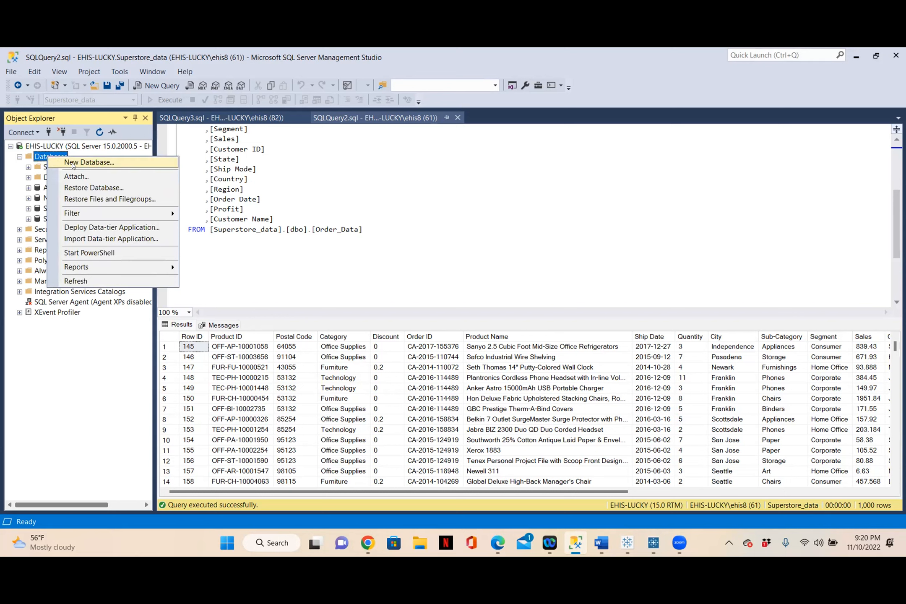
{"action": "left_click", "coordinate": [76, 163]}
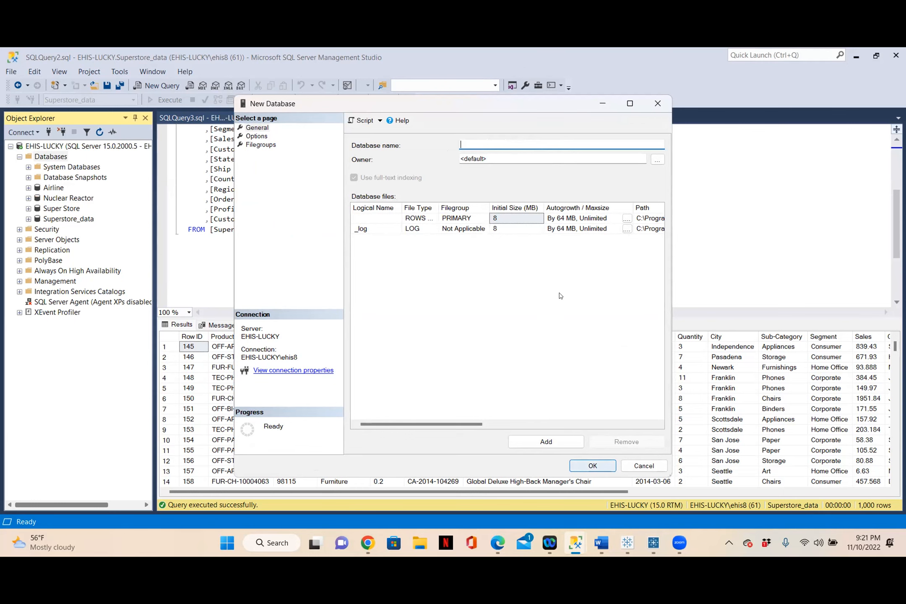
{"action": "left_click", "coordinate": [658, 103]}
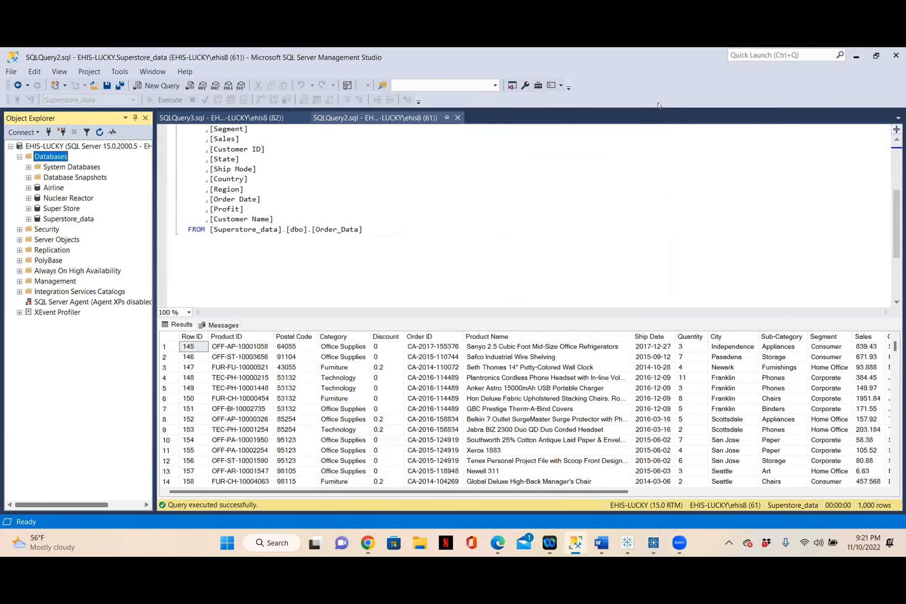
Step: Go through the Order_Data, People and Returns tables in Superstore_data and compare them with the flow outputs in Tableau Prep Builder
{"action": "left_click", "coordinate": [29, 219]}
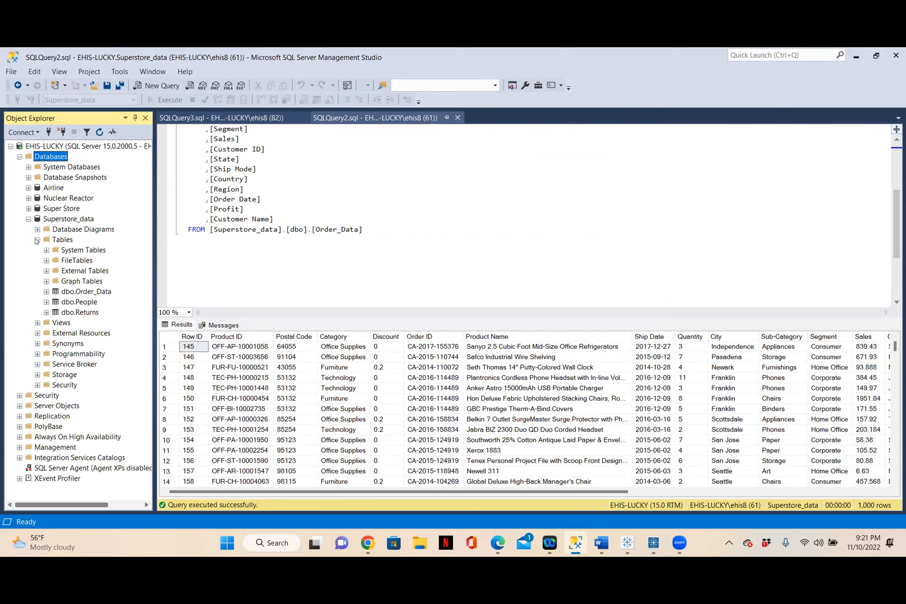
{"action": "left_click", "coordinate": [37, 239]}
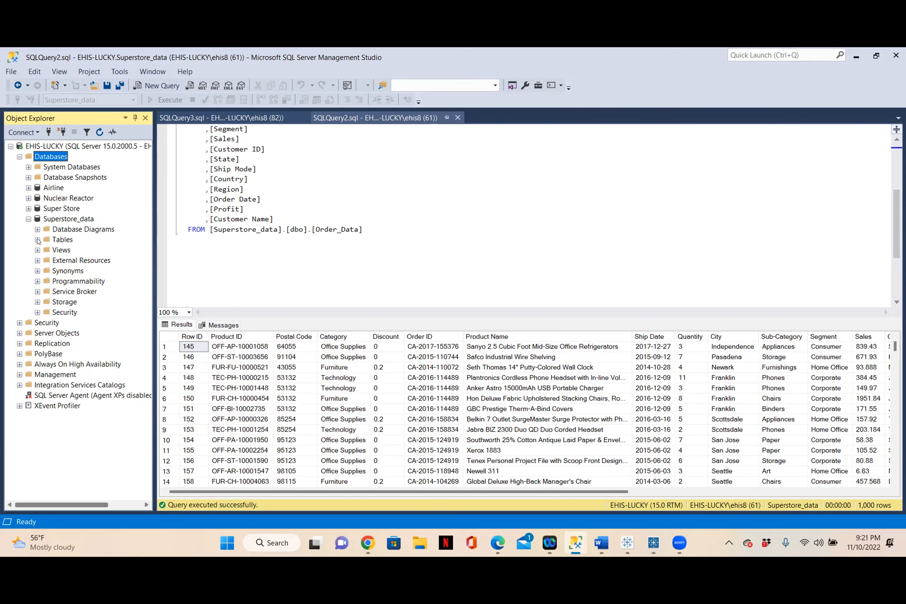
{"action": "left_click", "coordinate": [37, 240]}
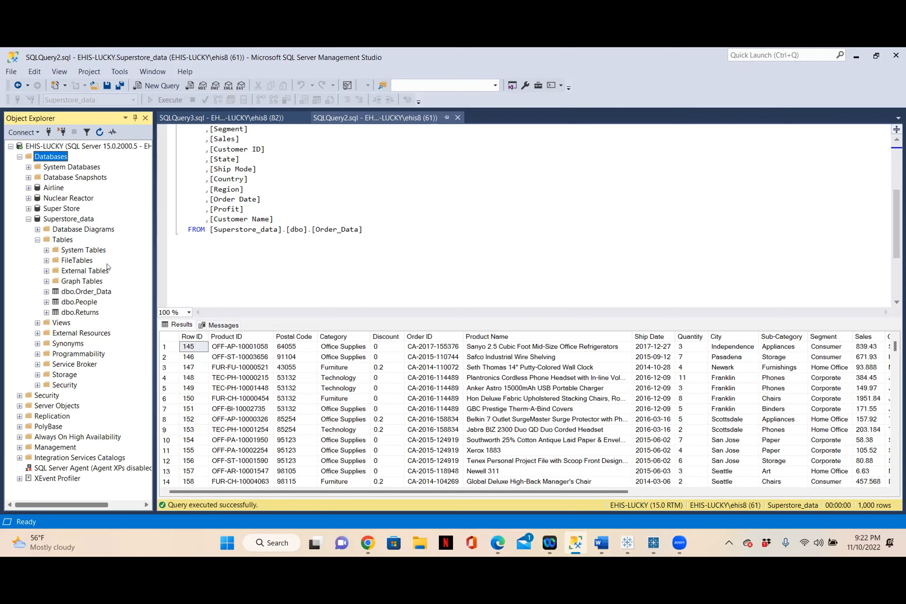
{"action": "left_click", "coordinate": [85, 293]}
{"action": "left_click", "coordinate": [84, 302]}
{"action": "left_click", "coordinate": [82, 314]}
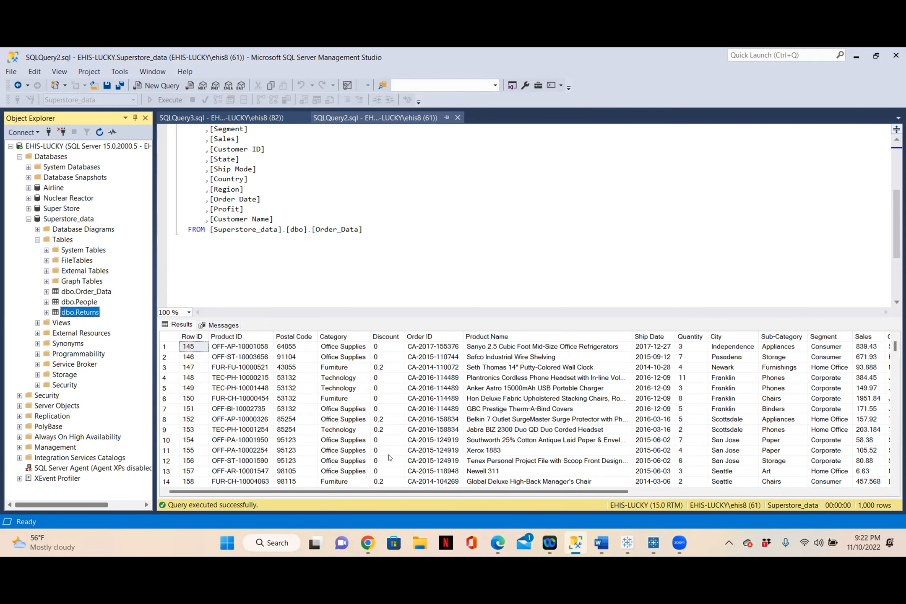
{"action": "left_click", "coordinate": [651, 542]}
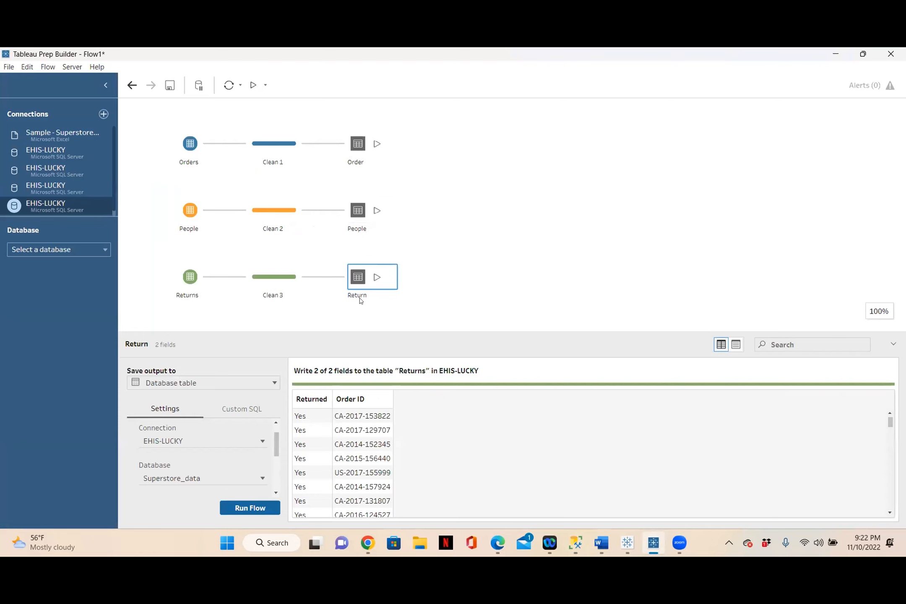
{"action": "left_click", "coordinate": [570, 544]}
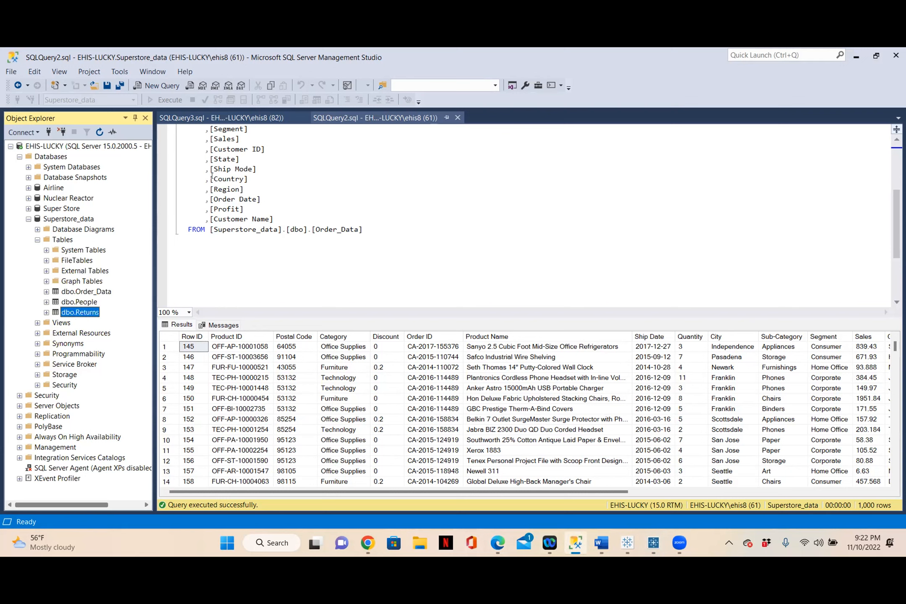
Step: Select the top 1000 rows of the dbo.Returns table in Superstore_data, and revisit the People and Order_Data query results
{"action": "scroll", "coordinate": [216, 311], "scroll_direction": "up", "scroll_amount": 2}
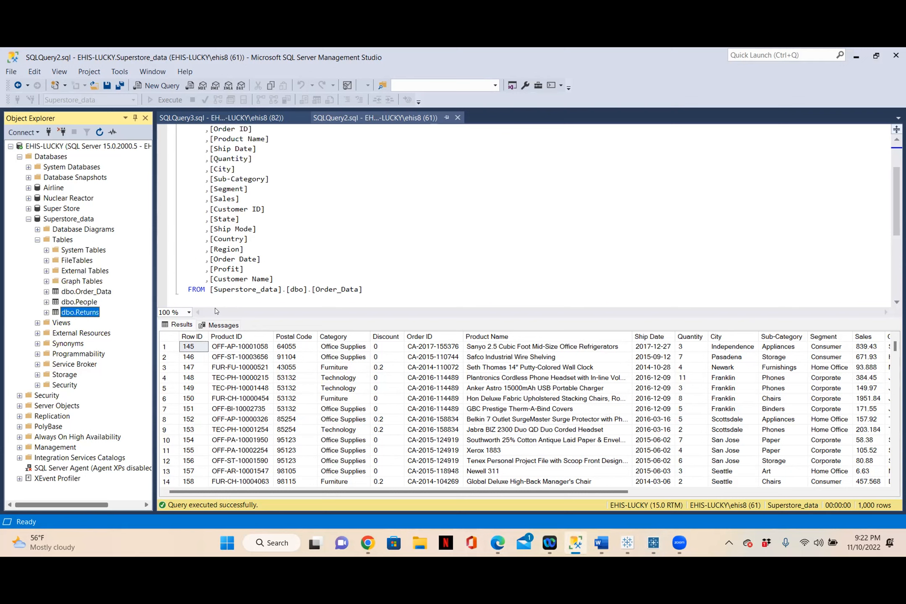
{"action": "right_click", "coordinate": [91, 311]}
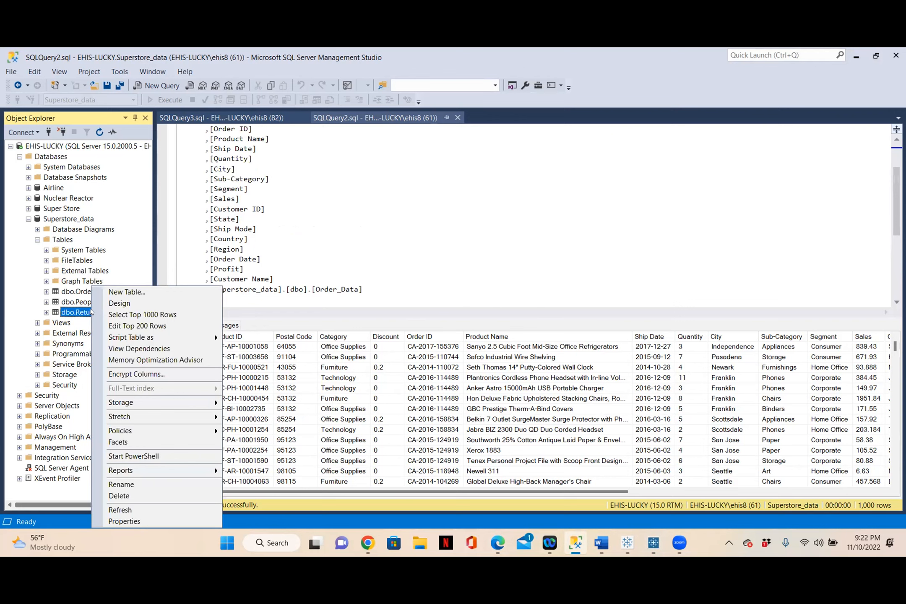
{"action": "left_click", "coordinate": [139, 316]}
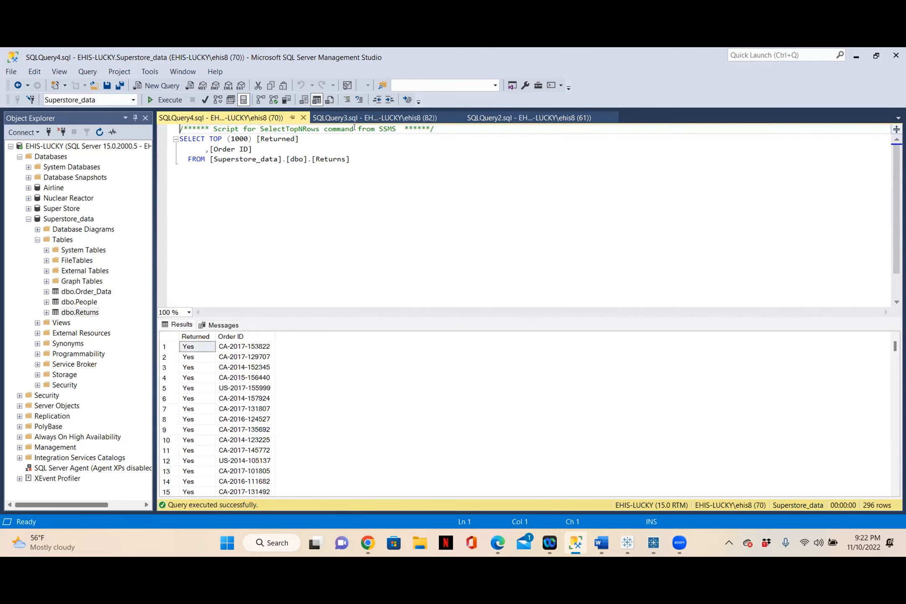
{"action": "left_click", "coordinate": [373, 118]}
{"action": "left_click", "coordinate": [508, 119]}
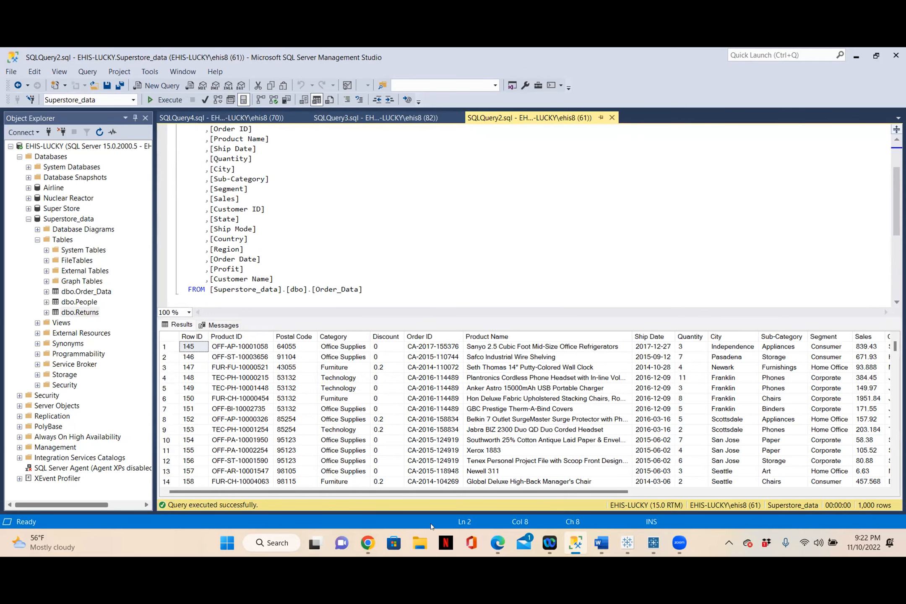
{"action": "left_click", "coordinate": [422, 546]}
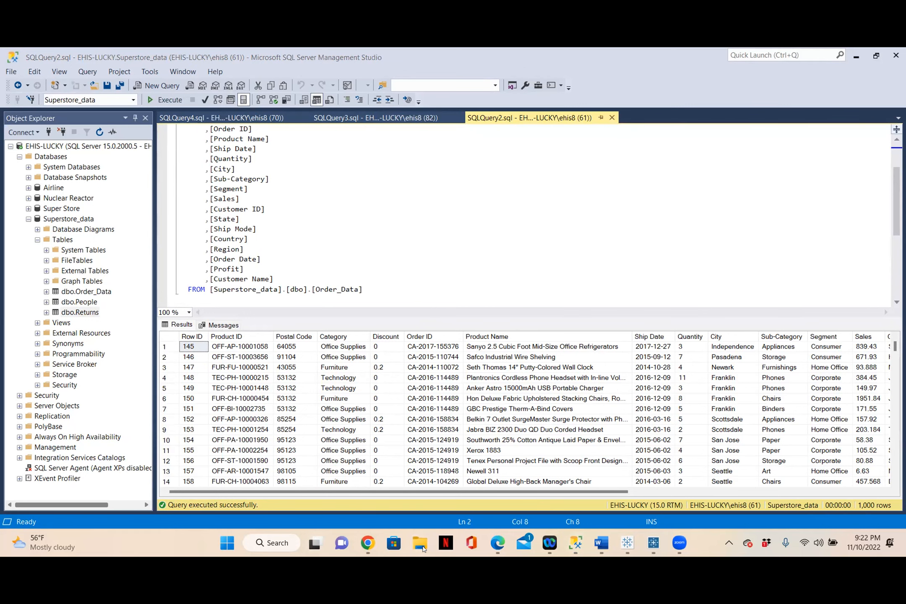
{"action": "left_click", "coordinate": [418, 550]}
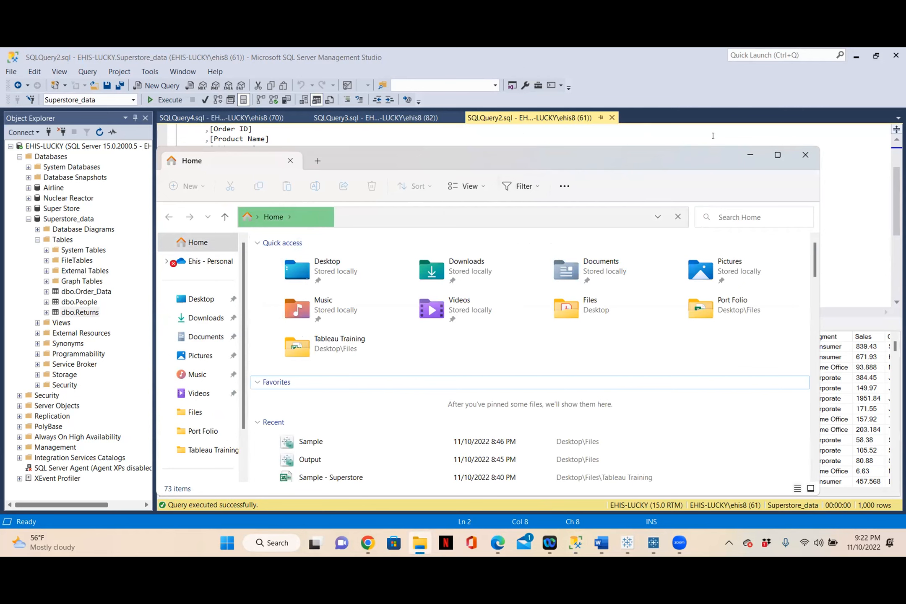
{"action": "left_click_drag", "start_coordinate": [684, 157], "coordinate": [686, 95]}
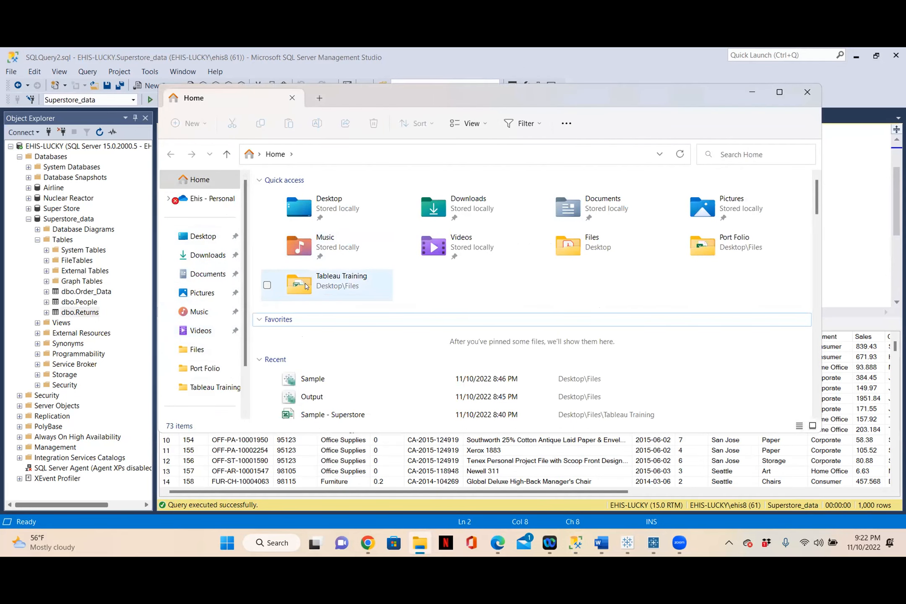
{"action": "left_click", "coordinate": [819, 93]}
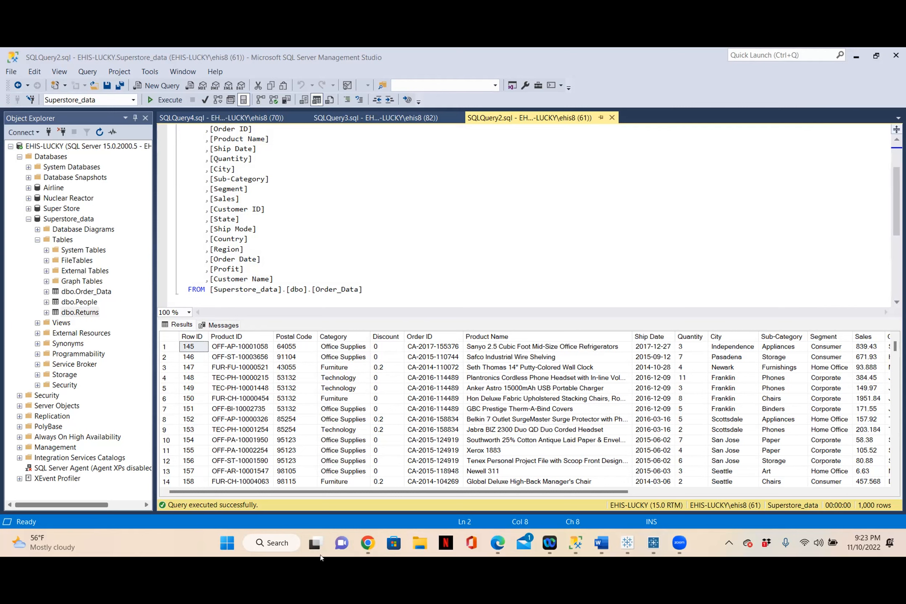
Step: Revisit the flow in Tableau Prep Builder and switch to the Word document containing the ETL notes
{"action": "mouse_move", "coordinate": [620, 542]}
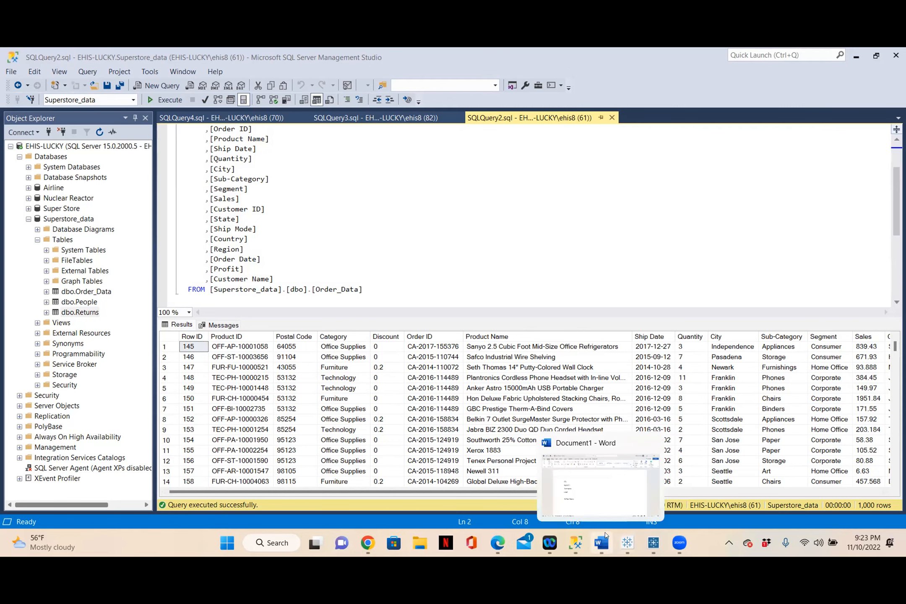
{"action": "left_click", "coordinate": [646, 544]}
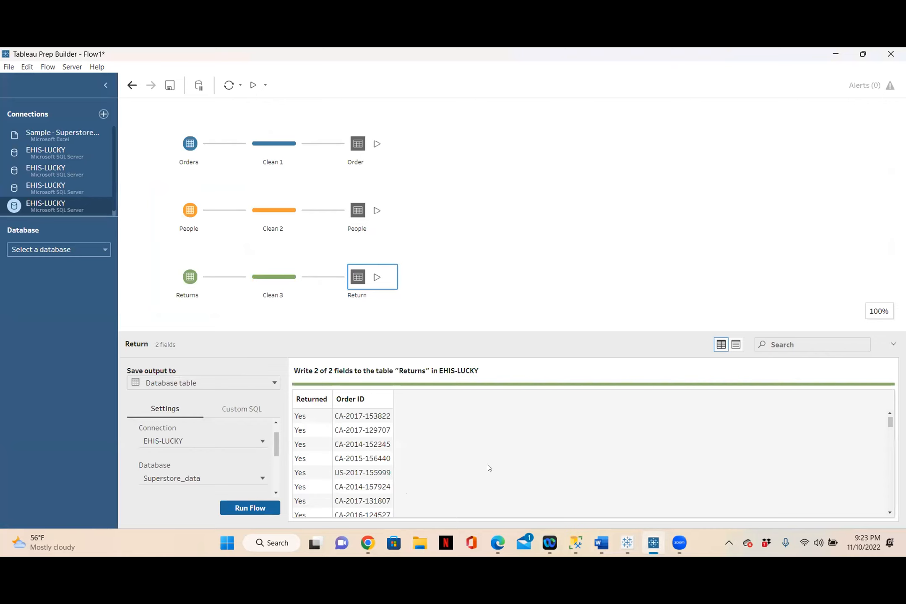
{"action": "mouse_move", "coordinate": [602, 544]}
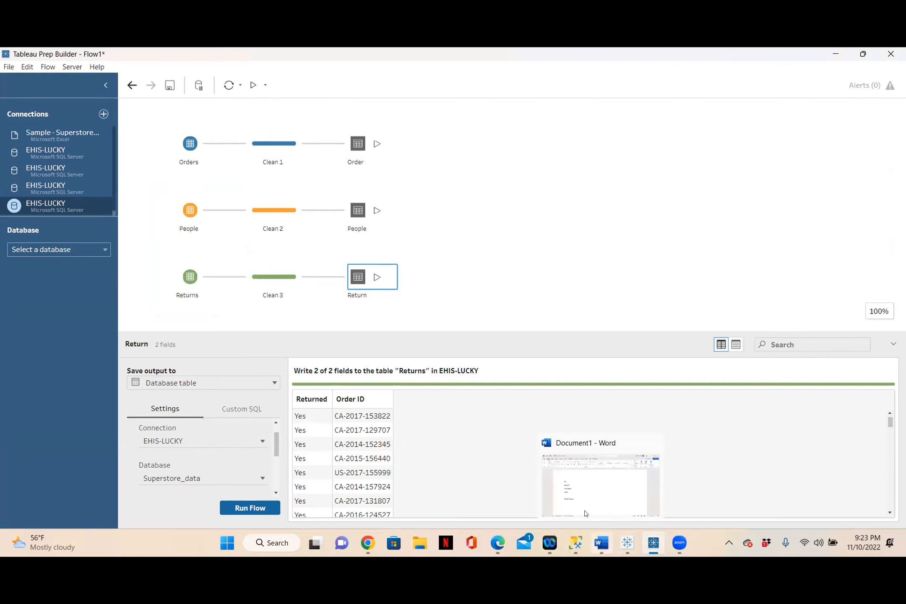
{"action": "left_click", "coordinate": [590, 493]}
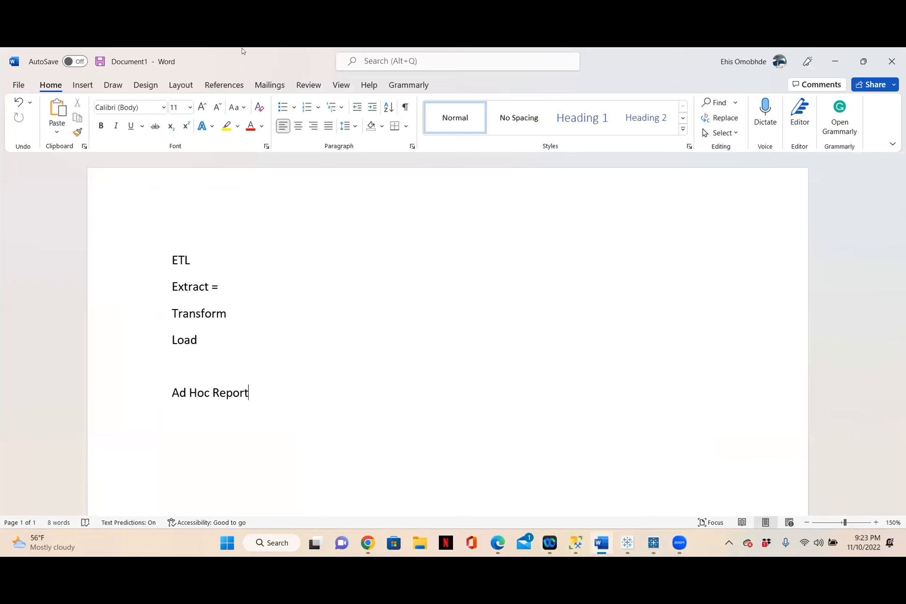
Step: Restore the Word window to a smaller size and place it over the Tableau Prep Builder flow
{"action": "double_click", "coordinate": [244, 67]}
{"action": "left_click_drag", "start_coordinate": [264, 165], "coordinate": [522, 203]}
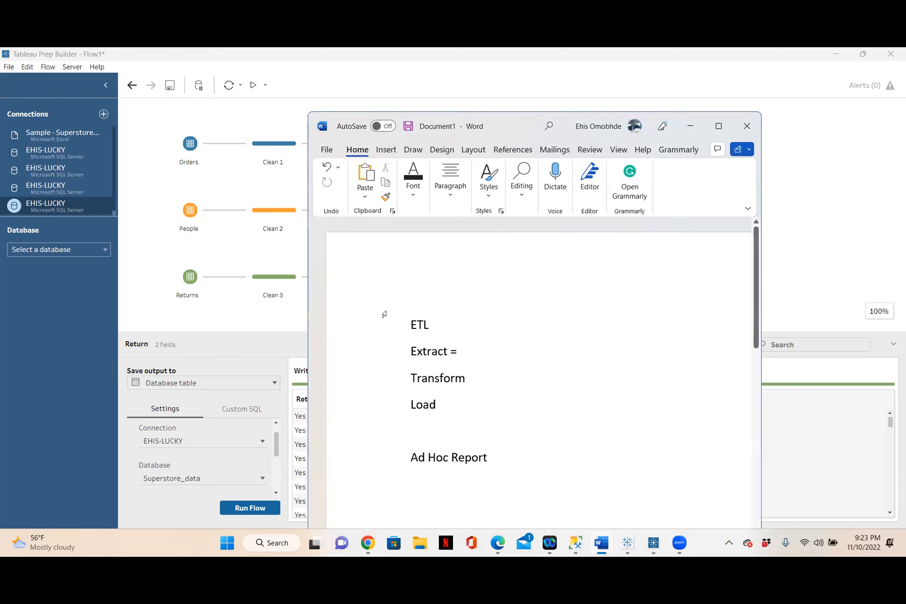
{"action": "left_click", "coordinate": [382, 261]}
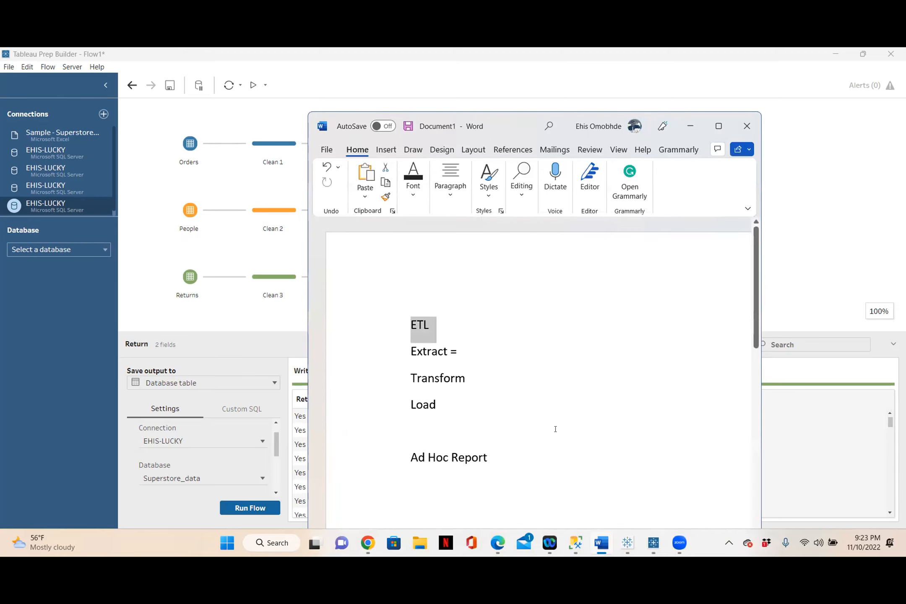
{"action": "left_click", "coordinate": [450, 410]}
Step: Add the line "Alteryx and Tableau" directly below "Ad Hoc Report" in the notes
{"action": "left_click", "coordinate": [491, 462]}
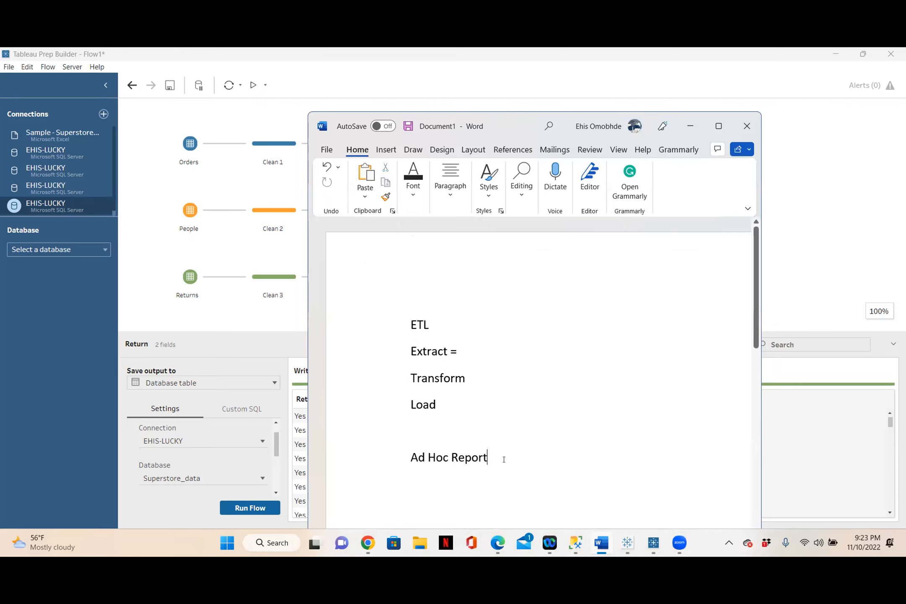
{"action": "key", "text": "Return"}
{"action": "key", "text": "Return"}
{"action": "key", "text": "BackSpace"}
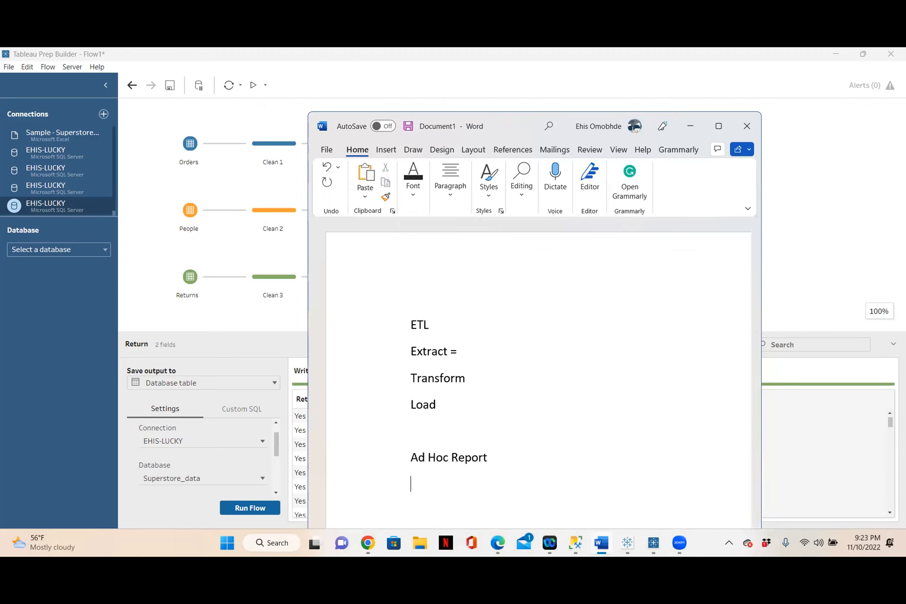
{"action": "type", "text": "Al"}
{"action": "type", "text": "y"}
{"action": "key", "text": "BackSpace"}
{"action": "key", "text": "BackSpace"}
{"action": "type", "text": "ltryx"}
{"action": "key", "text": "BackSpace"}
{"action": "key", "text": "BackSpace"}
{"action": "key", "text": "BackSpace"}
{"action": "type", "text": "eryx and Ta"}
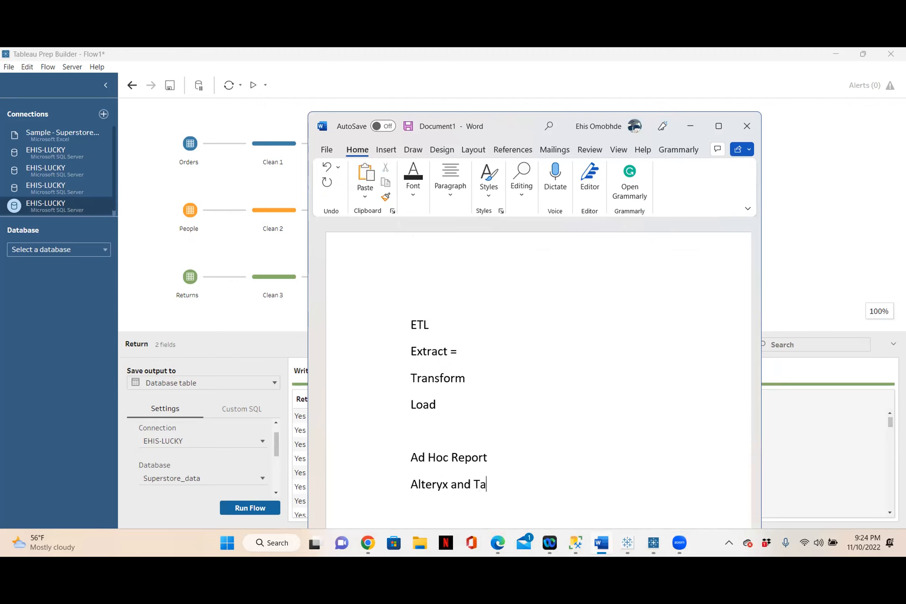
{"action": "type", "text": "bleau"}
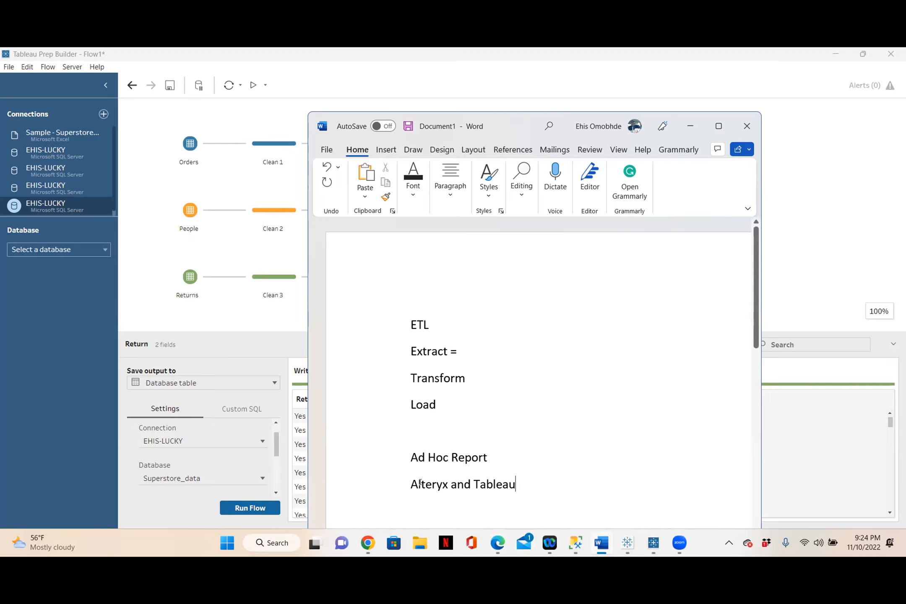
Step: Insert "Informatica," before "Alteryx" in the line below "Ad Hoc Report"
{"action": "left_click", "coordinate": [406, 482]}
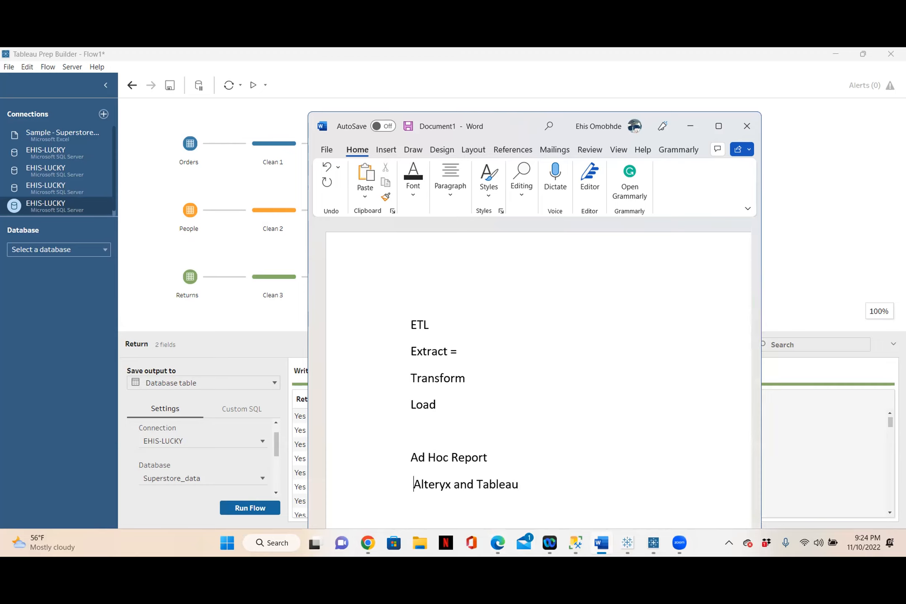
{"action": "type", "text": "In forma"}
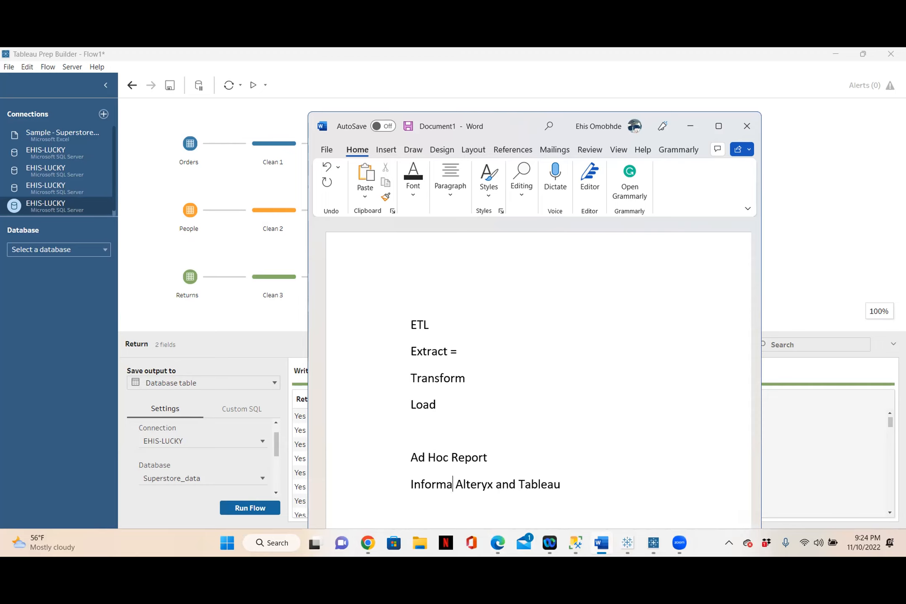
{"action": "type", "text": "tica"}
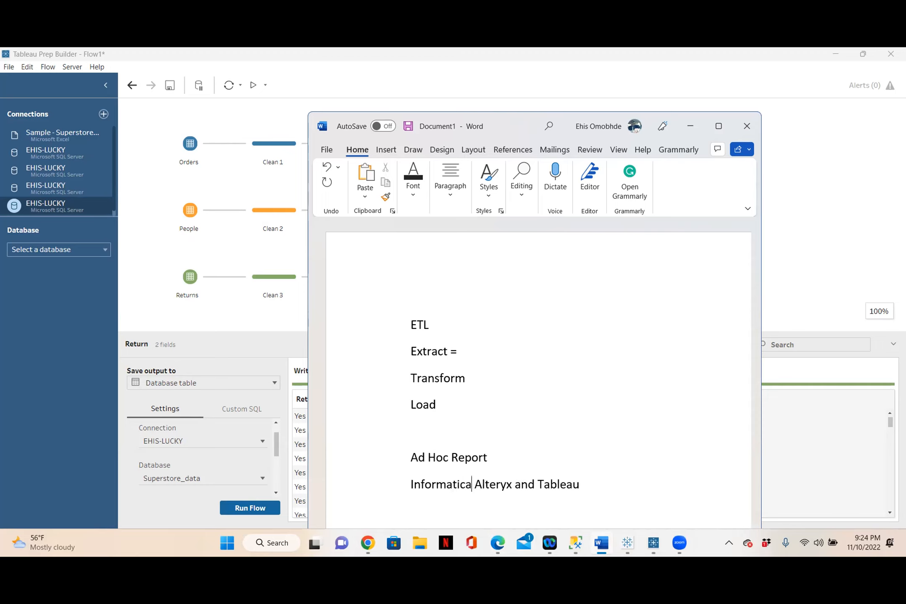
{"action": "type", "text": ","}
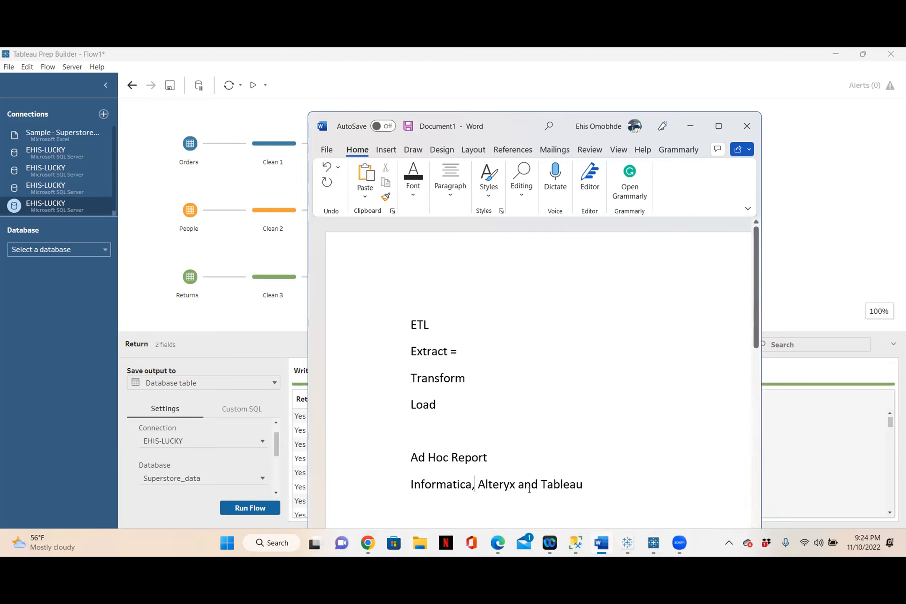
Step: Highlight the tool names Informatica, Alteryx and Tableau in turn in the last line of the notes
{"action": "left_click_drag", "start_coordinate": [518, 483], "coordinate": [404, 481]}
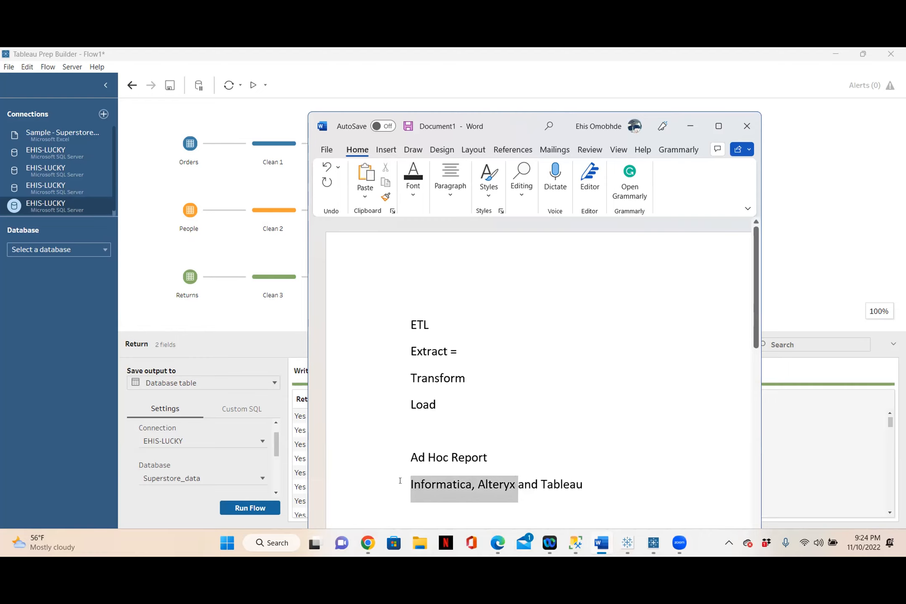
{"action": "left_click", "coordinate": [474, 485]}
{"action": "left_click_drag", "start_coordinate": [473, 485], "coordinate": [409, 479]}
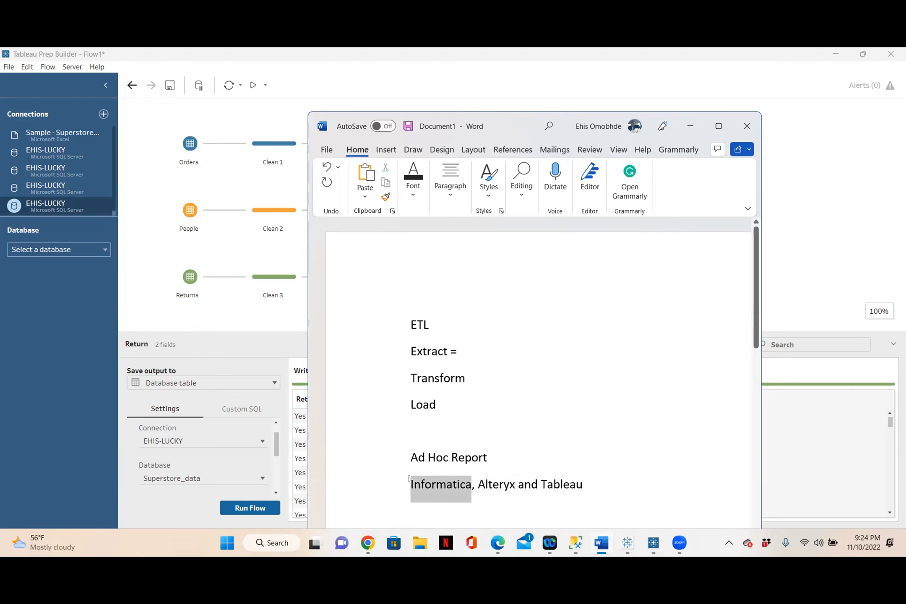
{"action": "left_click_drag", "start_coordinate": [515, 483], "coordinate": [475, 481]}
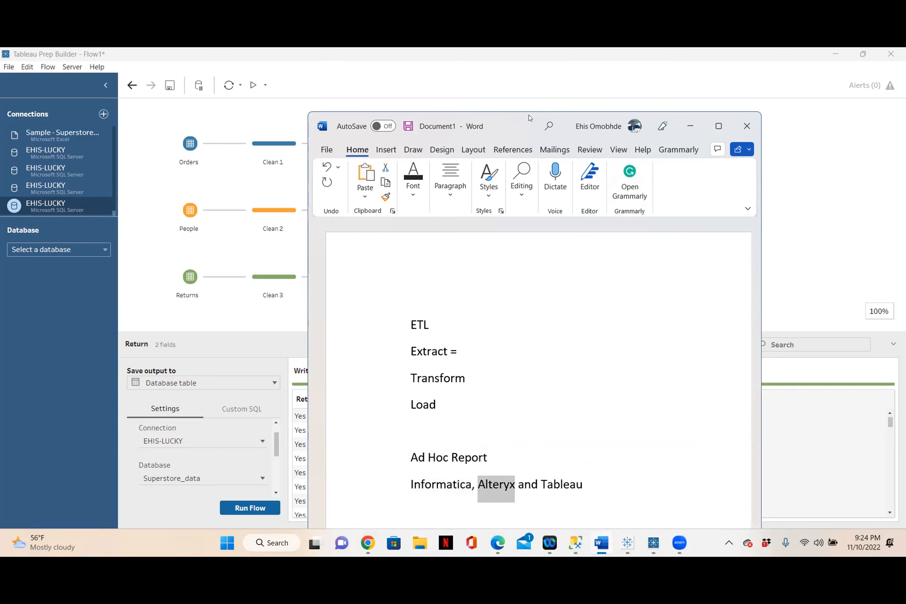
{"action": "left_click_drag", "start_coordinate": [530, 118], "coordinate": [515, 125]}
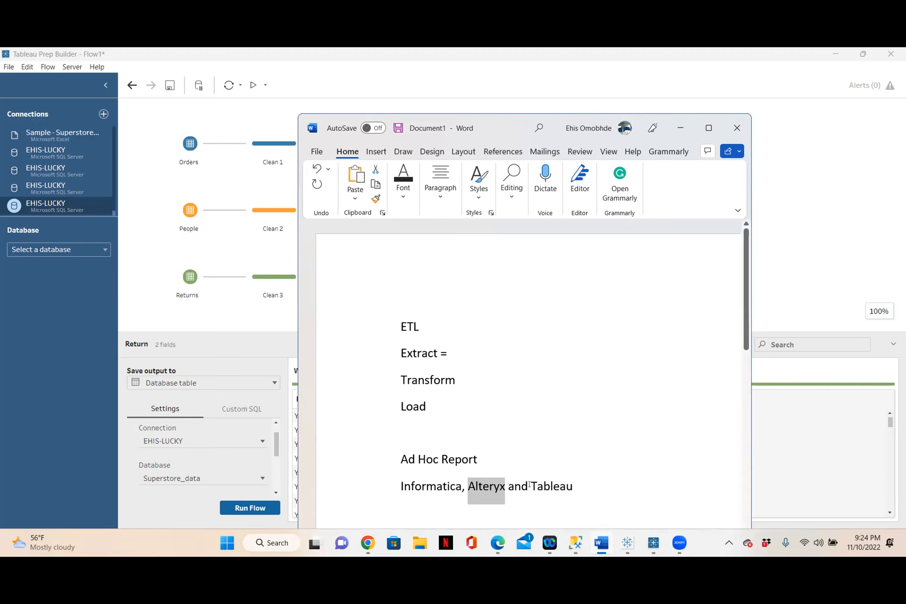
{"action": "left_click_drag", "start_coordinate": [529, 485], "coordinate": [579, 482]}
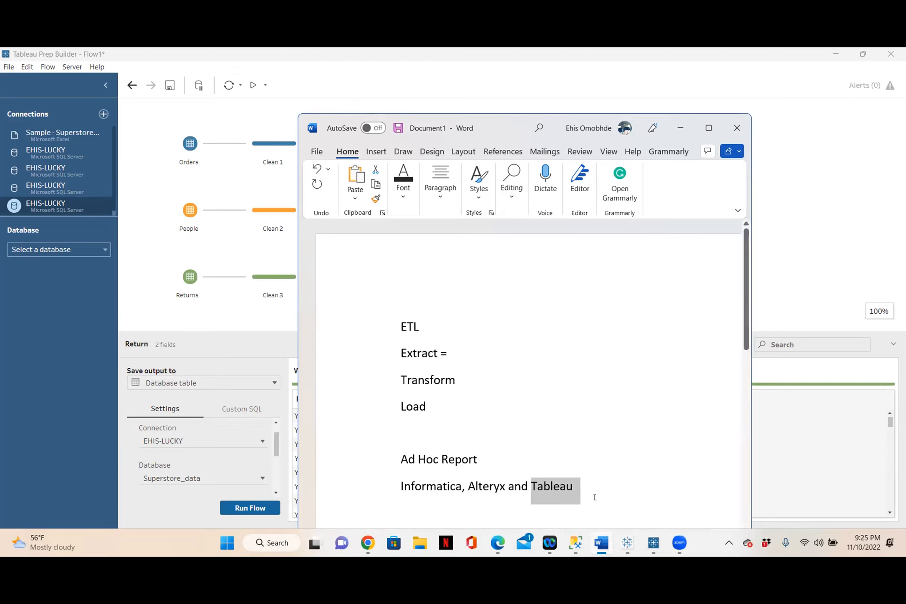
Step: Clear the text selection and minimize the Word document to return to the Tableau Prep Builder flow
{"action": "left_click", "coordinate": [578, 485]}
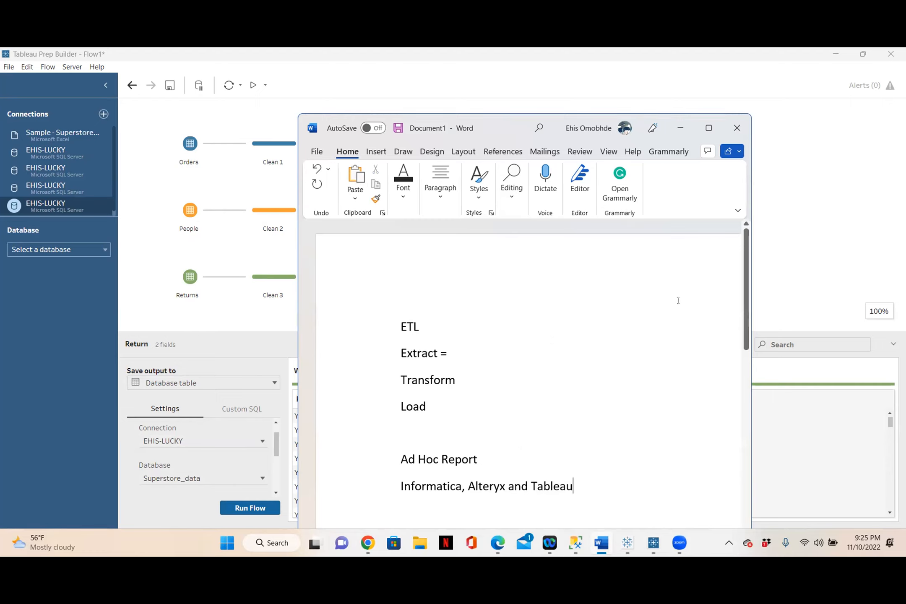
{"action": "left_click_drag", "start_coordinate": [745, 294], "coordinate": [748, 352]}
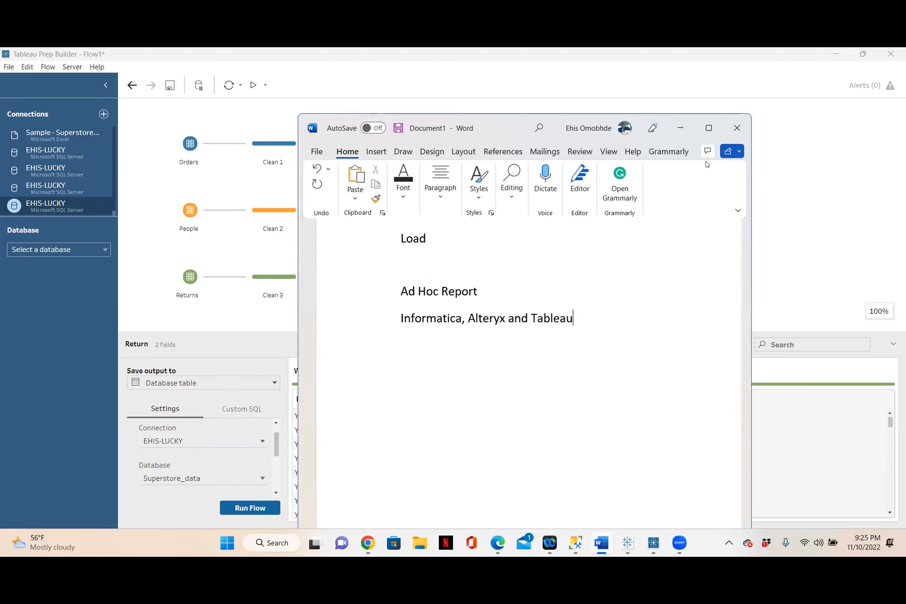
{"action": "left_click", "coordinate": [679, 127]}
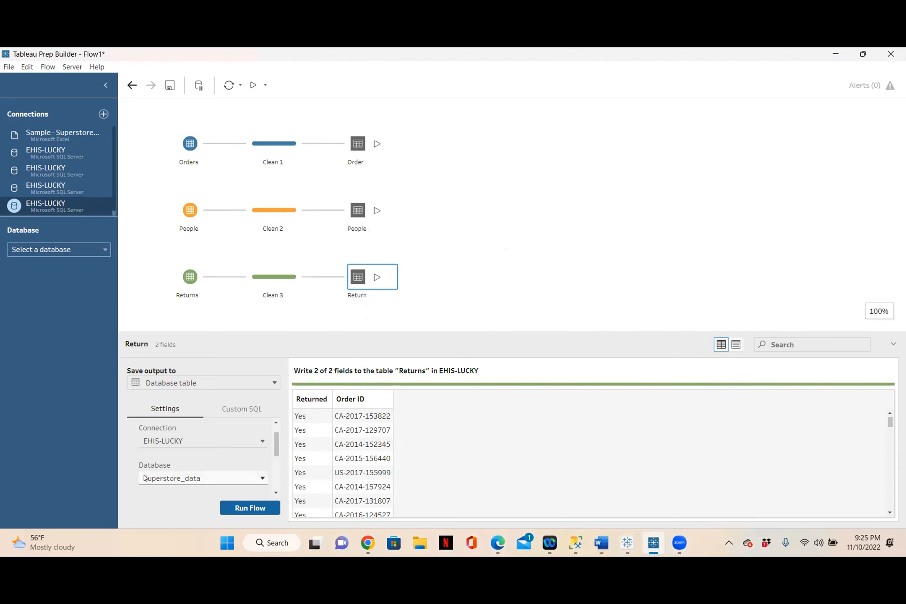
Step: Switch to File Explorer and show the contents of the Desktop folder
{"action": "left_click", "coordinate": [415, 548]}
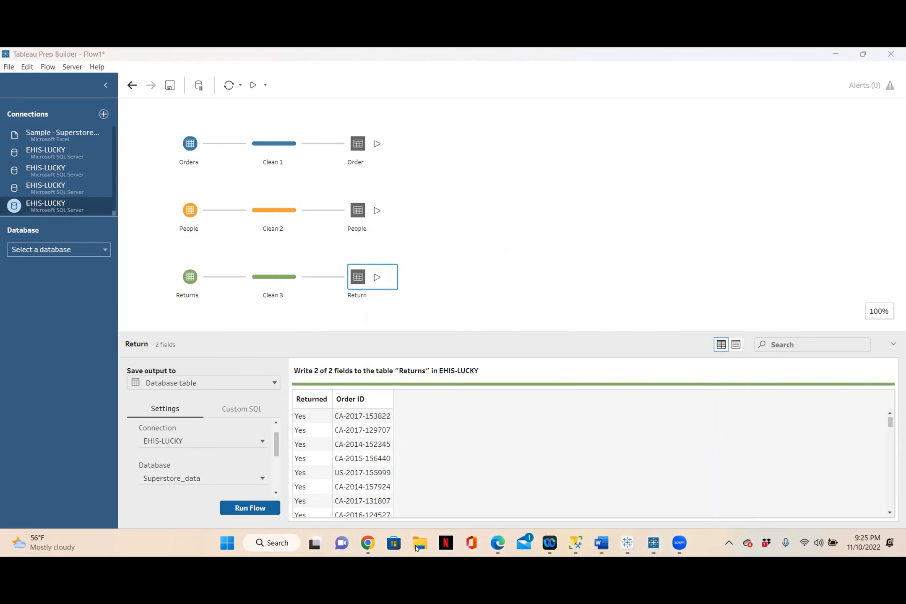
{"action": "left_click", "coordinate": [419, 546]}
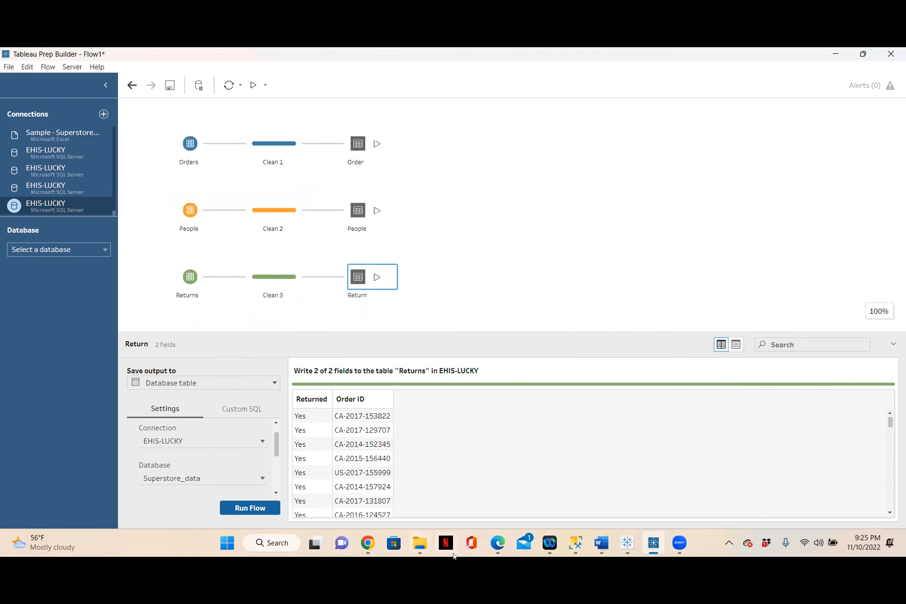
{"action": "left_click", "coordinate": [420, 545]}
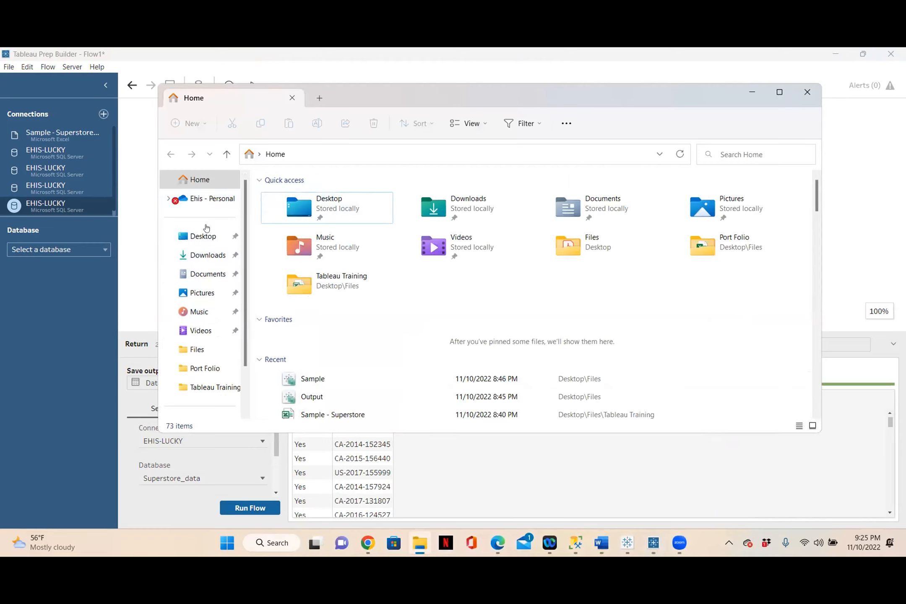
{"action": "left_click", "coordinate": [203, 238]}
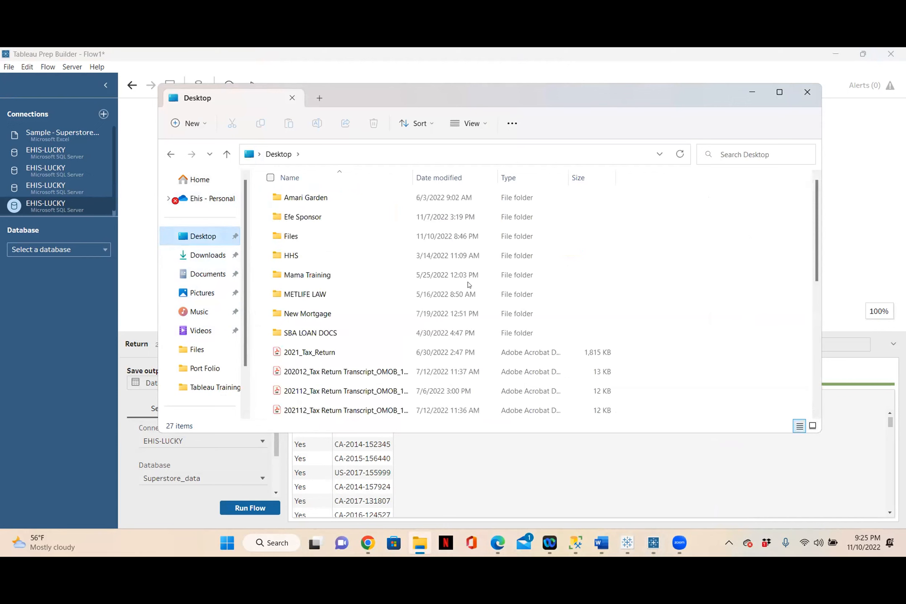
{"action": "scroll", "coordinate": [471, 284], "scroll_direction": "up", "scroll_amount": 2}
{"action": "scroll", "coordinate": [471, 284], "scroll_direction": "down", "scroll_amount": 3}
{"action": "scroll", "coordinate": [471, 284], "scroll_direction": "up", "scroll_amount": 3}
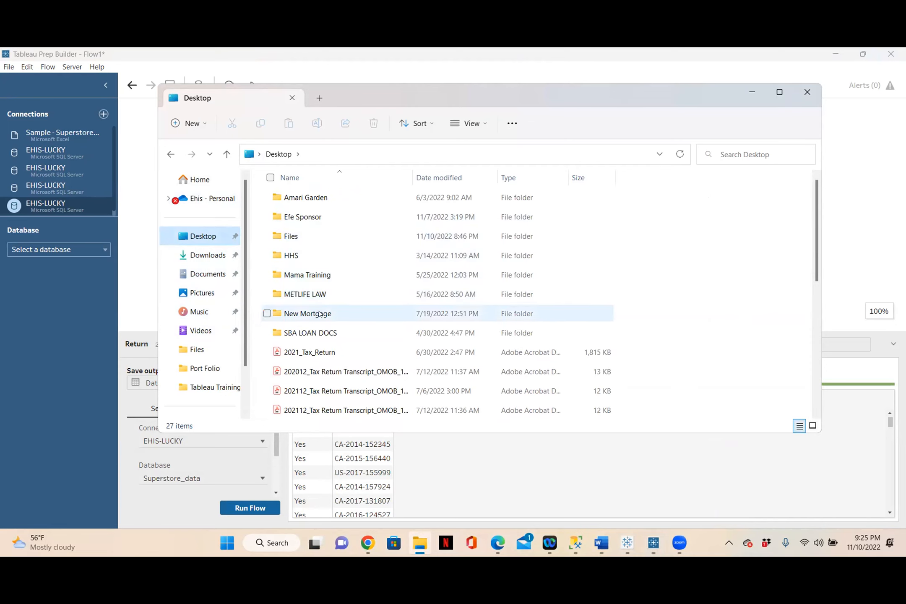
Step: Open the Tableau Training folder inside the Files folder on the Desktop
{"action": "double_click", "coordinate": [312, 236]}
{"action": "scroll", "coordinate": [326, 257], "scroll_direction": "down", "scroll_amount": 5}
{"action": "scroll", "coordinate": [326, 257], "scroll_direction": "down", "scroll_amount": 7}
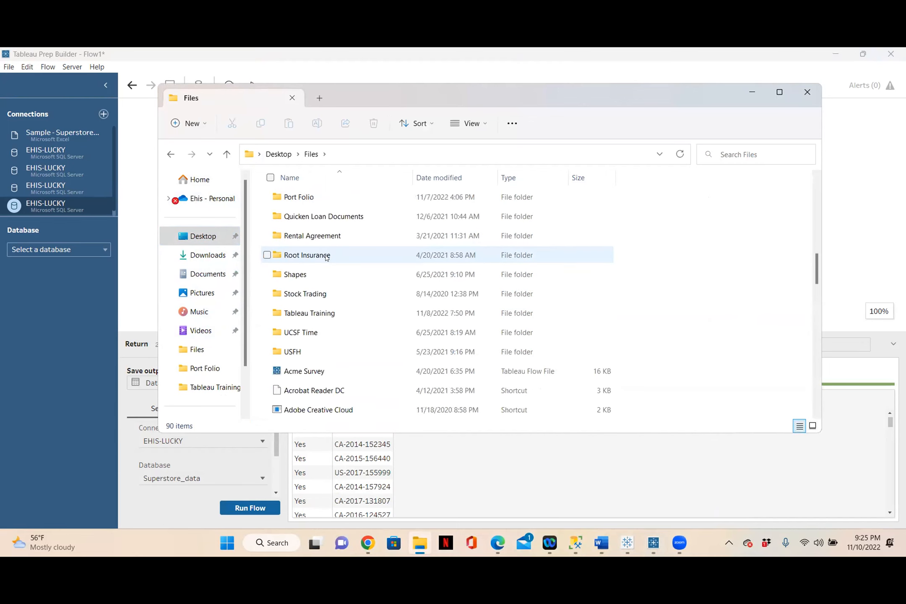
{"action": "scroll", "coordinate": [327, 272], "scroll_direction": "up", "scroll_amount": 2}
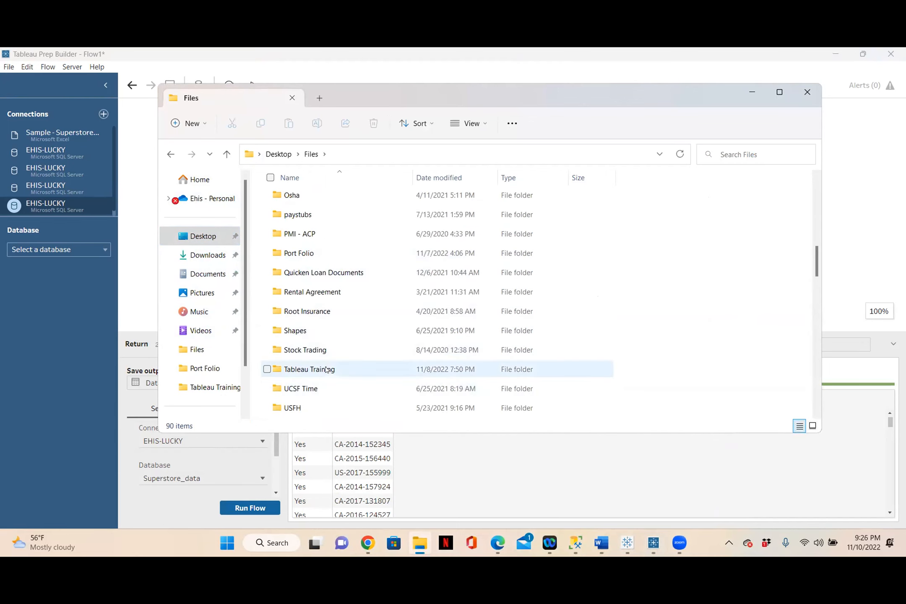
{"action": "double_click", "coordinate": [342, 369]}
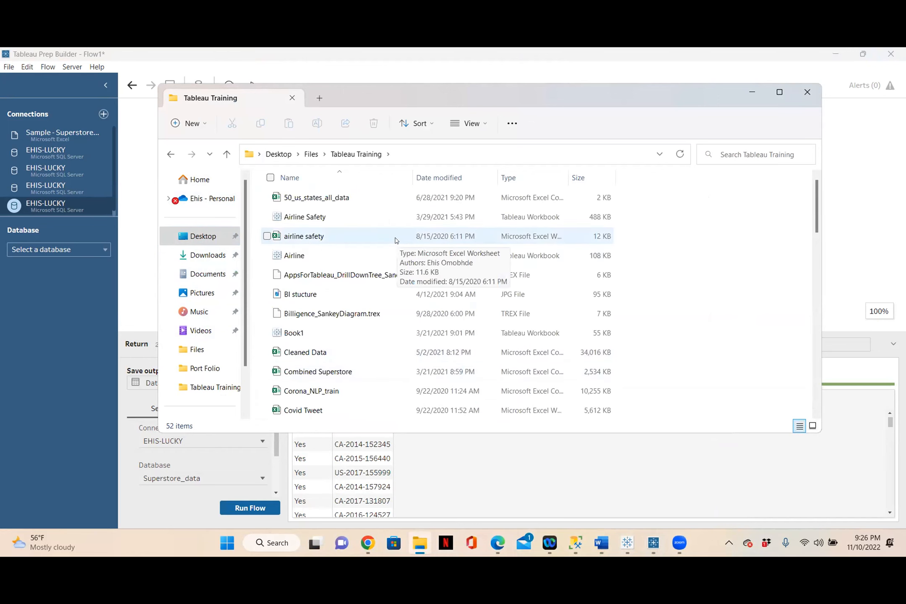
Step: Find and select the Sample - Superstore workbook in the Tableau Training folder, widening the File Explorer window
{"action": "scroll", "coordinate": [394, 239], "scroll_direction": "down", "scroll_amount": 3}
{"action": "scroll", "coordinate": [395, 240], "scroll_direction": "down", "scroll_amount": 7}
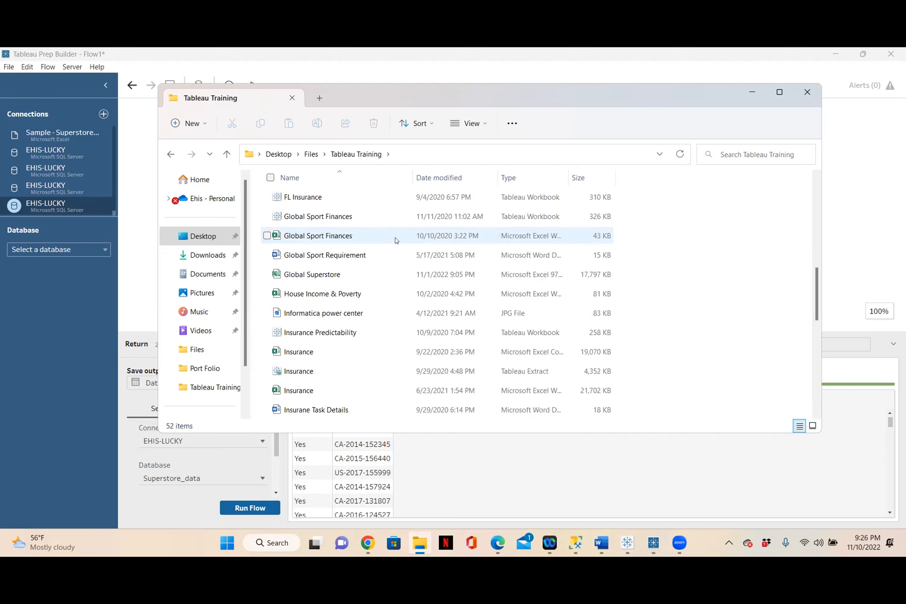
{"action": "scroll", "coordinate": [395, 240], "scroll_direction": "down", "scroll_amount": 2}
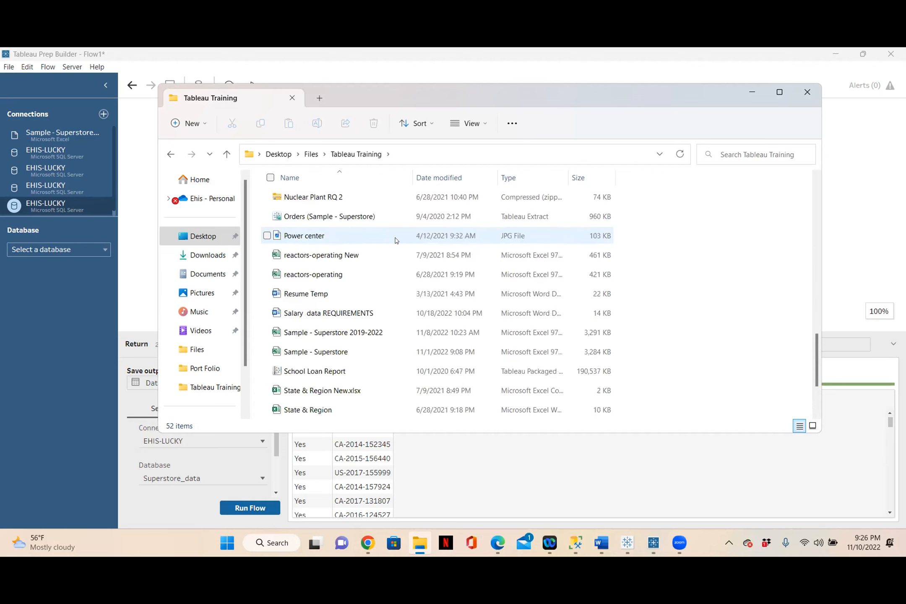
{"action": "scroll", "coordinate": [395, 240], "scroll_direction": "up", "scroll_amount": 3}
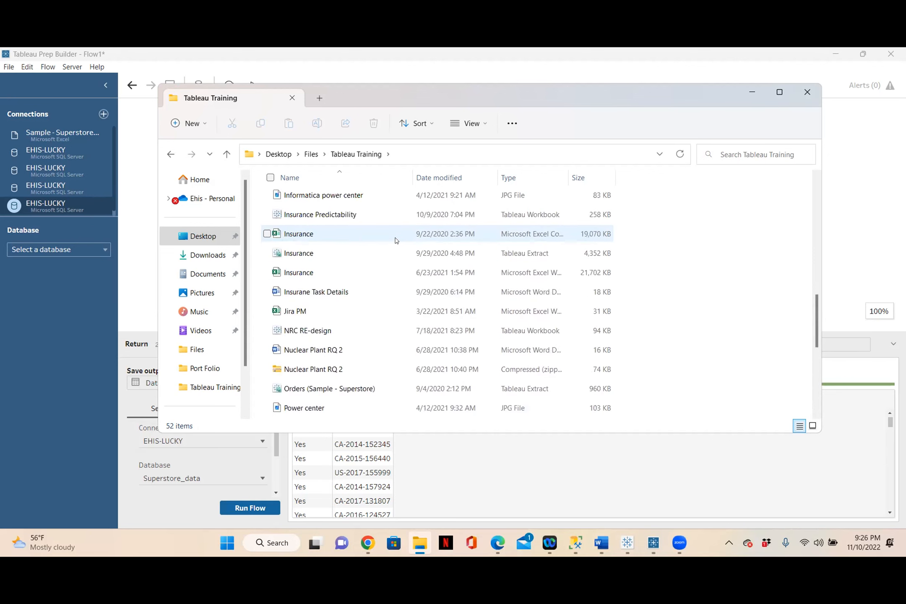
{"action": "scroll", "coordinate": [395, 240], "scroll_direction": "down", "scroll_amount": 5}
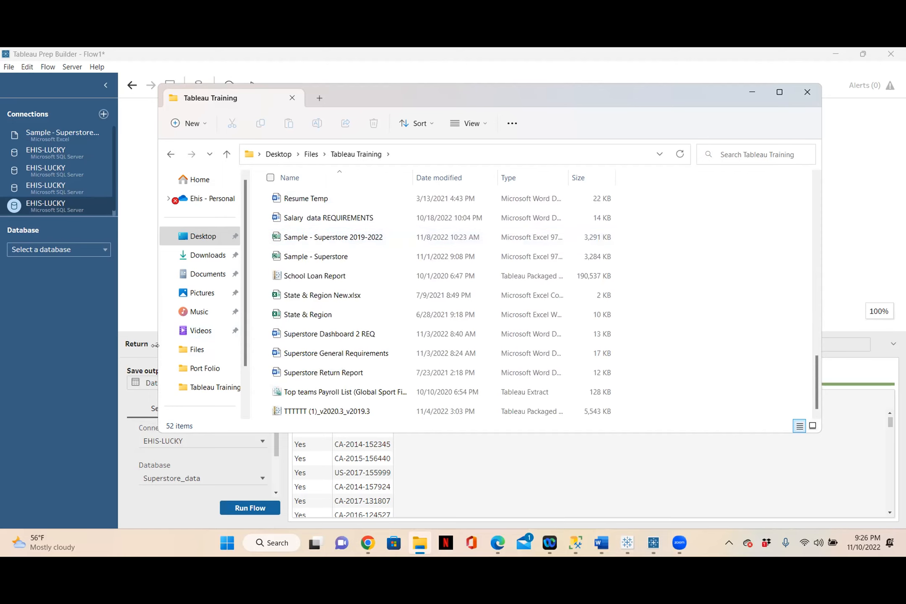
{"action": "left_click_drag", "start_coordinate": [154, 346], "coordinate": [89, 346]}
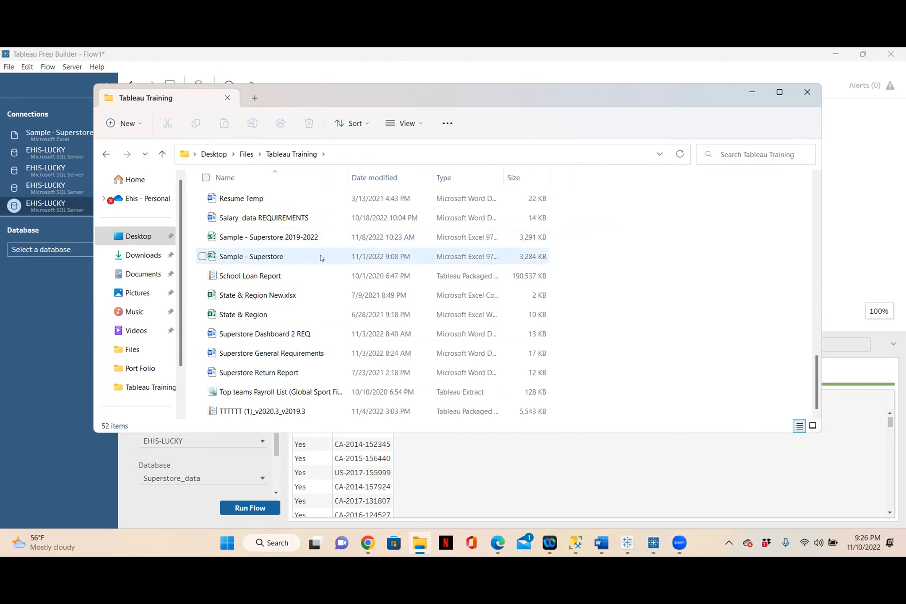
{"action": "left_click", "coordinate": [274, 257]}
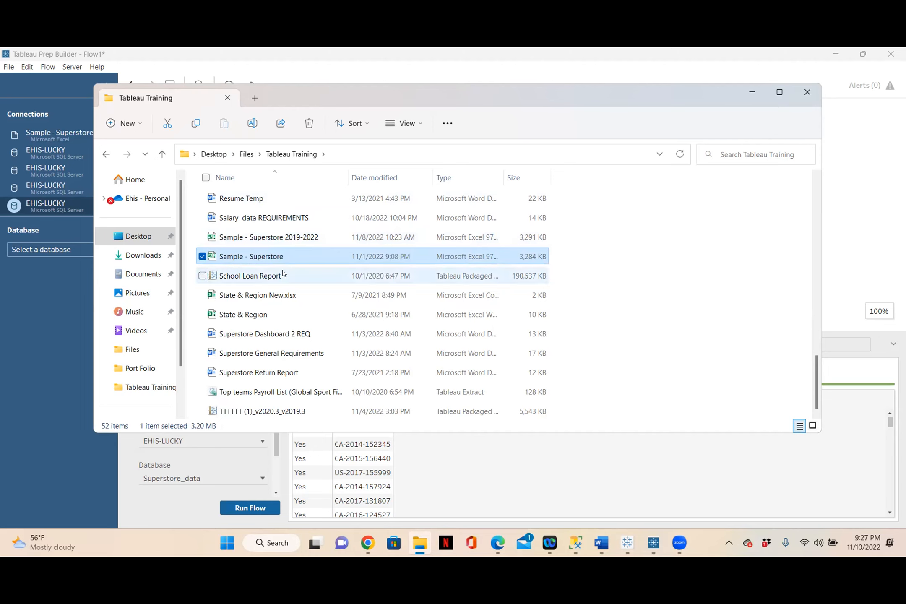
{"action": "mouse_move", "coordinate": [576, 549]}
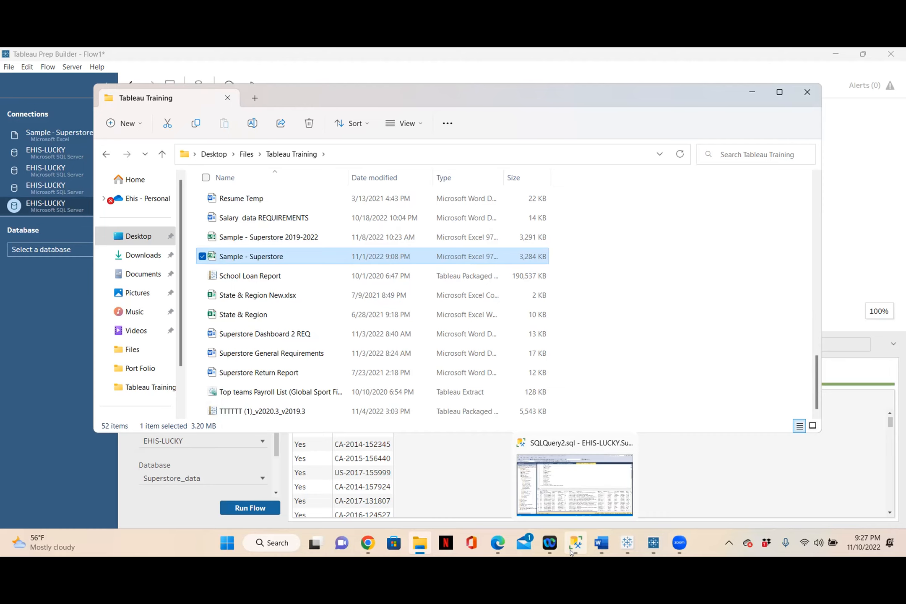
{"action": "left_click", "coordinate": [290, 256]}
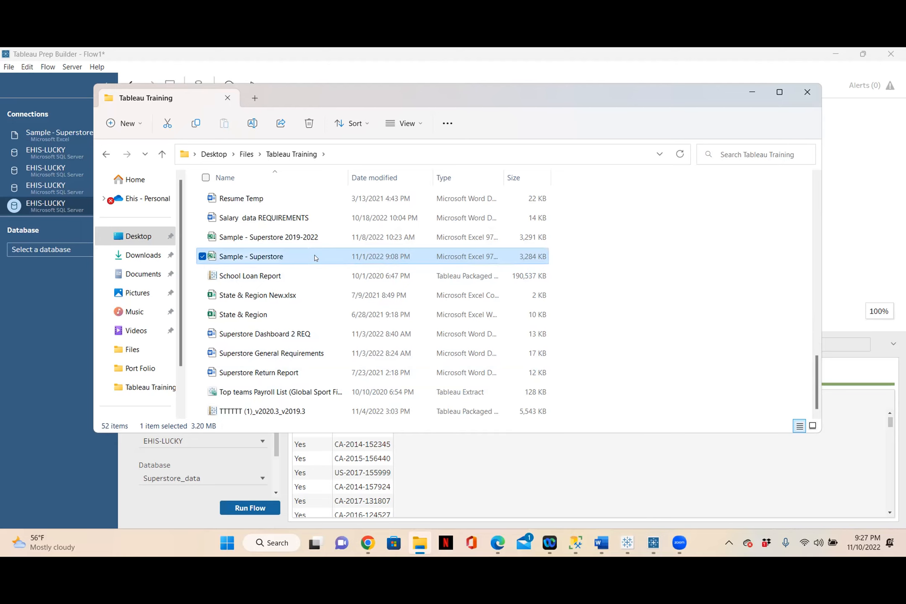
{"action": "left_click", "coordinate": [328, 256]}
{"action": "left_click", "coordinate": [322, 261]}
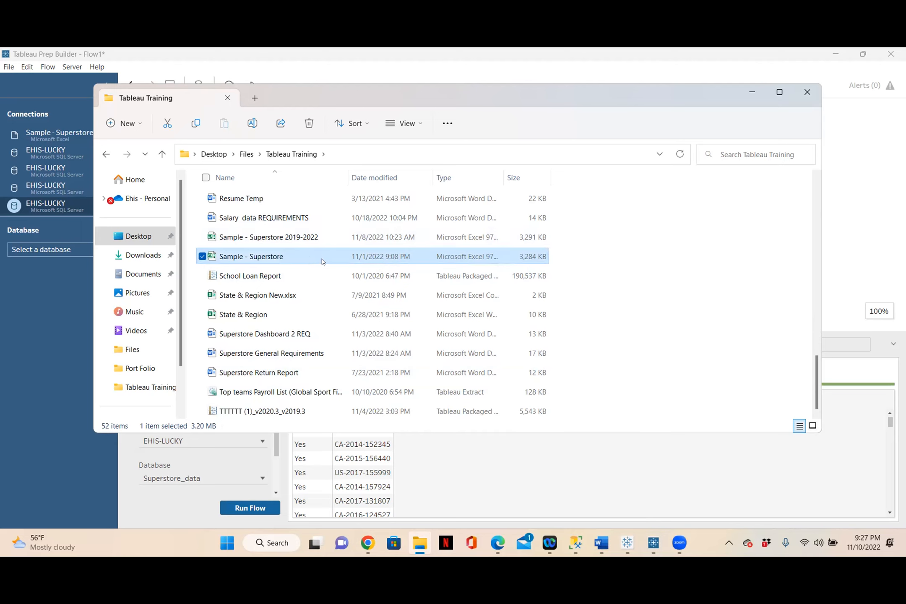
Step: Minimize File Explorer and switch to SQL Server Management Studio, restoring its window to a smaller size
{"action": "left_click", "coordinate": [662, 266]}
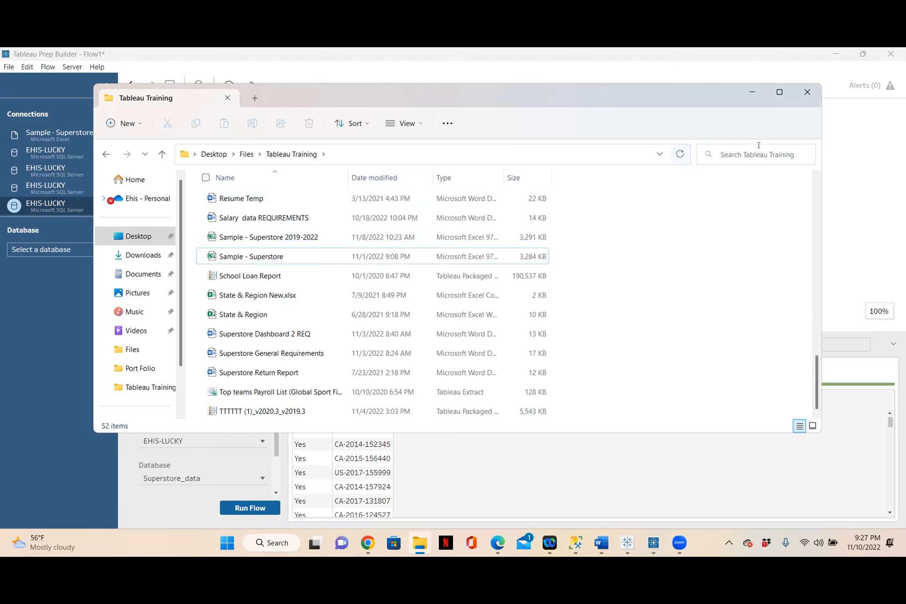
{"action": "left_click", "coordinate": [753, 94]}
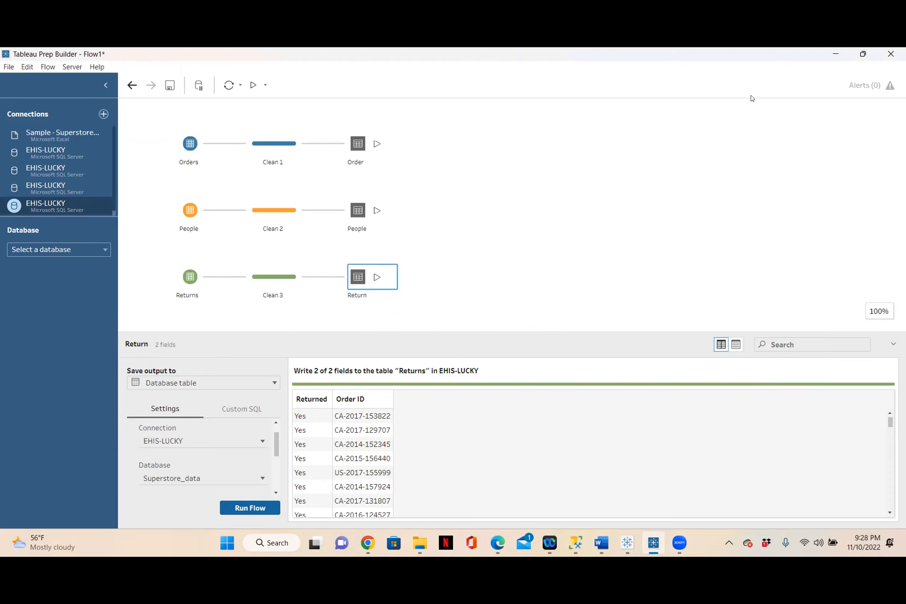
{"action": "left_click", "coordinate": [575, 543]}
{"action": "left_click", "coordinate": [576, 543]}
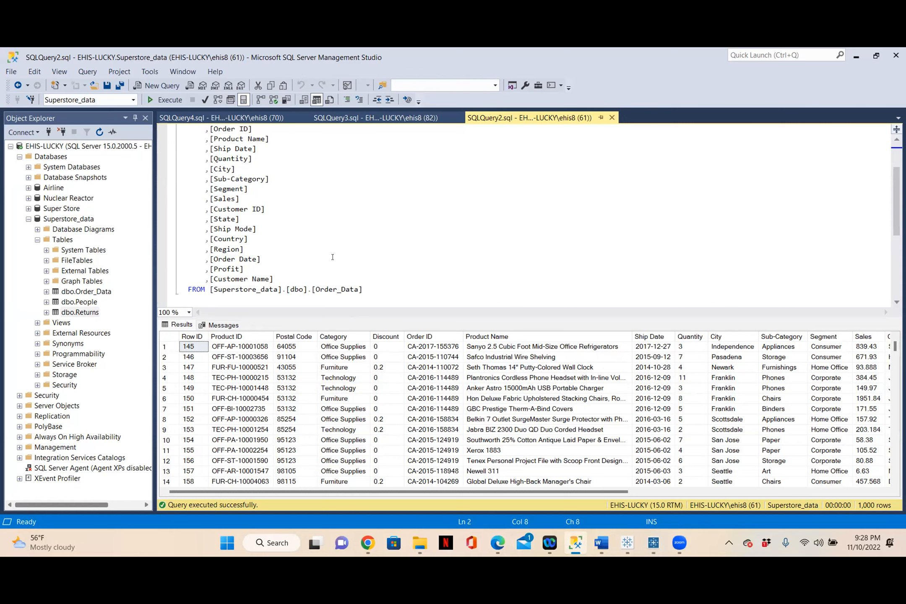
{"action": "double_click", "coordinate": [251, 54]}
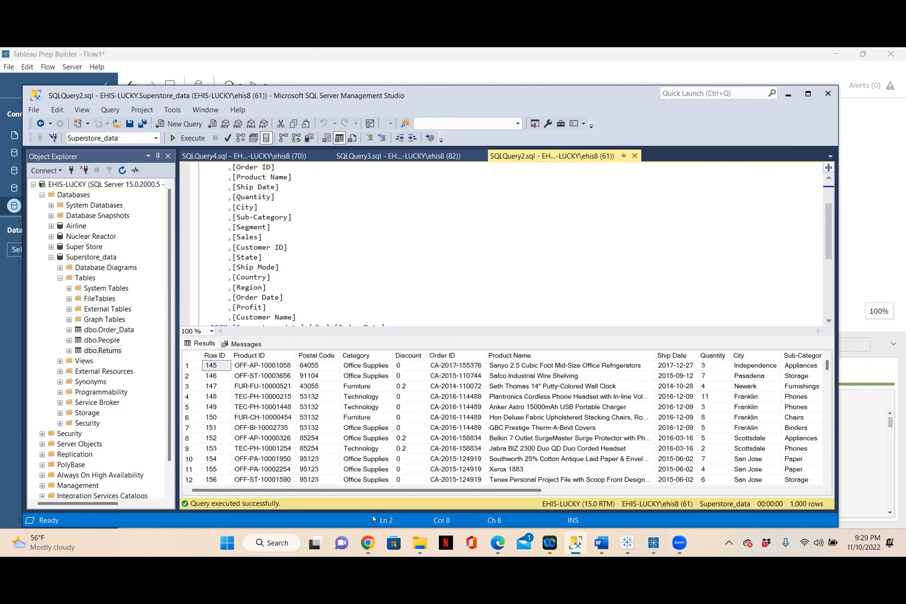
Step: Switch to Chrome, detach the mail.com tab into its own window and maximize that window
{"action": "left_click", "coordinate": [380, 547]}
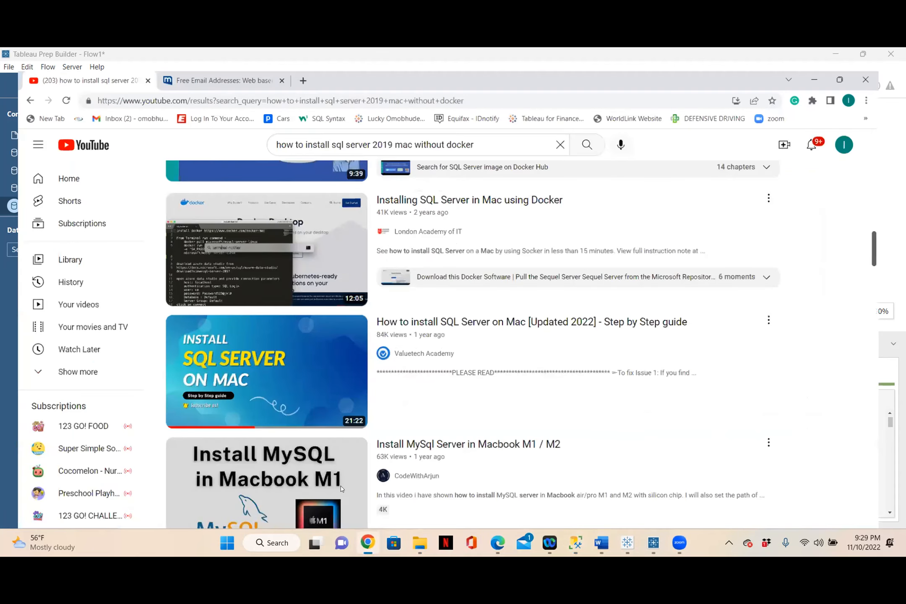
{"action": "left_click_drag", "start_coordinate": [226, 63], "coordinate": [222, 79]}
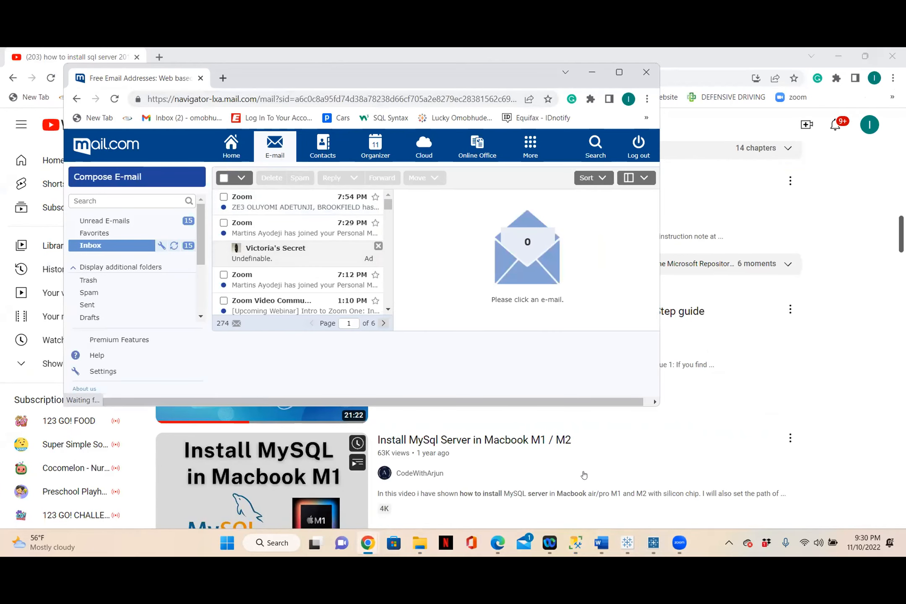
{"action": "mouse_move", "coordinate": [654, 543]}
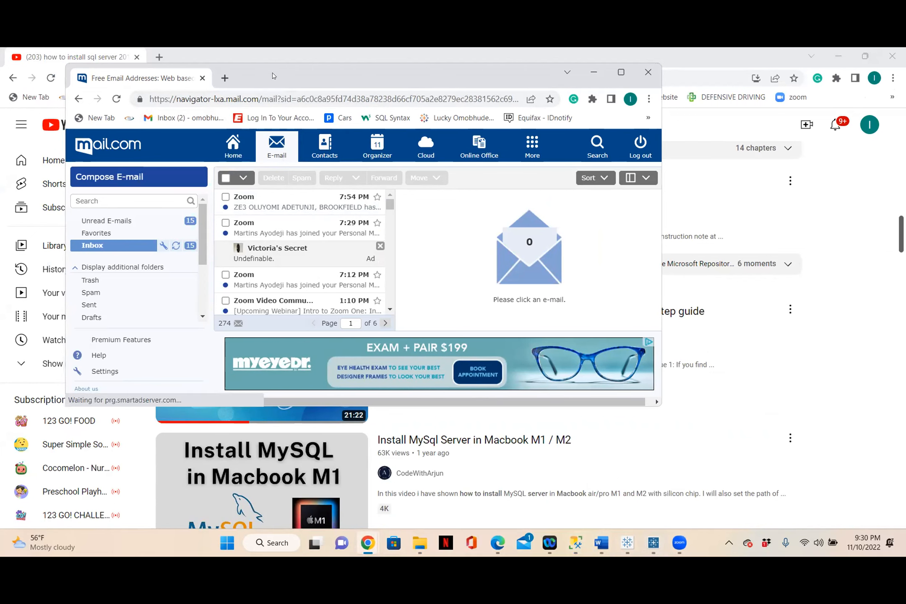
{"action": "left_click_drag", "start_coordinate": [274, 76], "coordinate": [318, 156]}
{"action": "left_click", "coordinate": [663, 152]}
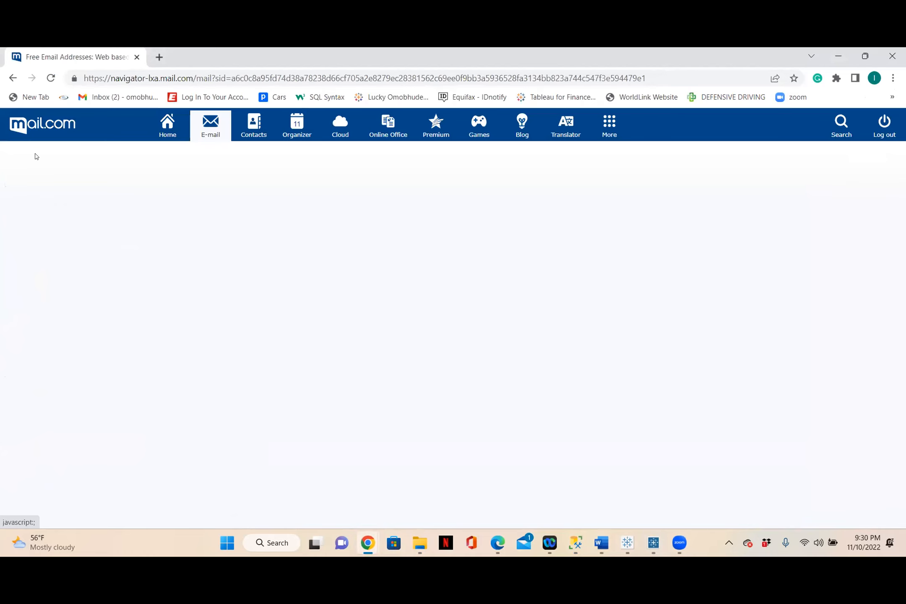
Step: Compose a new e-mail to the BI Training contact with the subject "Superstore Data 2019-2022"
{"action": "type", "text": "bi"}
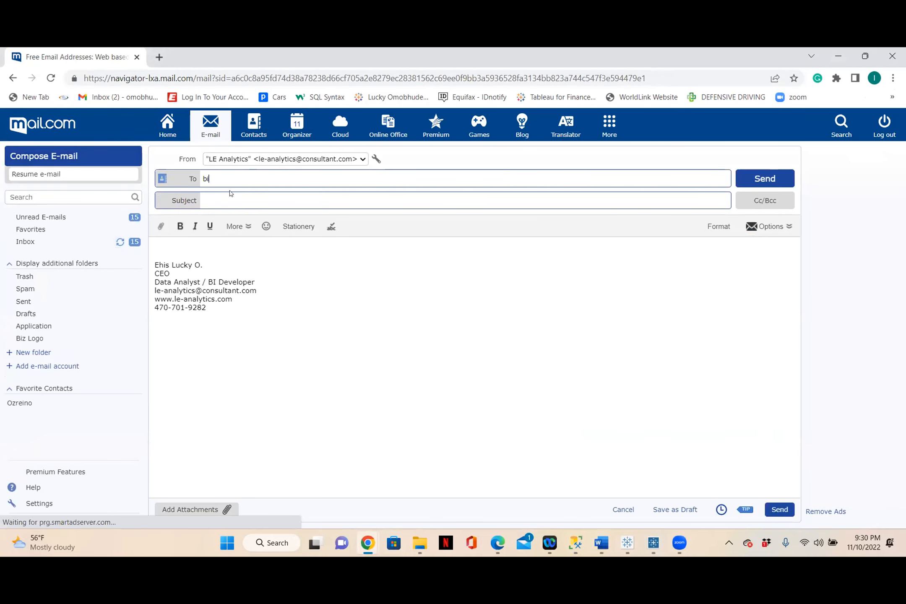
{"action": "left_click", "coordinate": [230, 193]}
{"action": "left_click", "coordinate": [226, 199]}
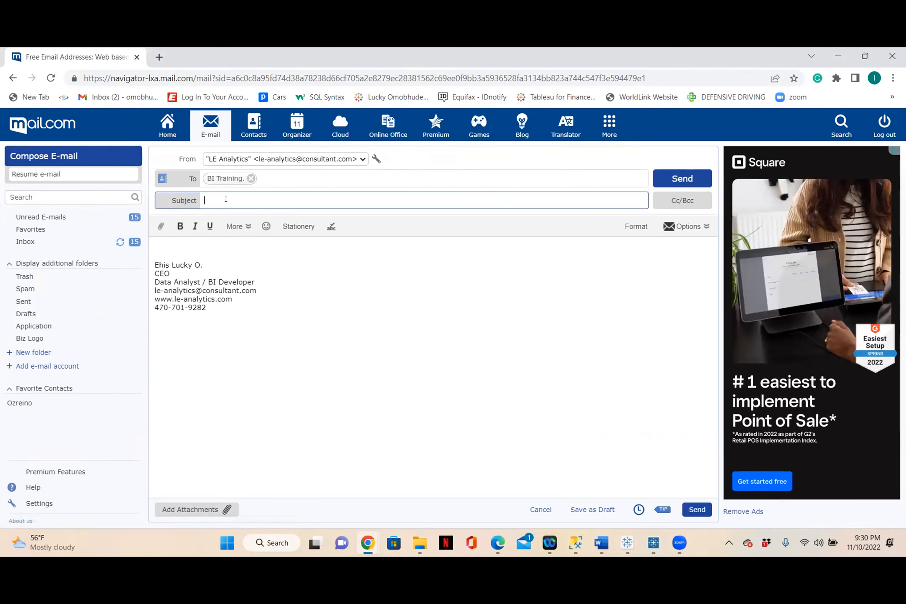
{"action": "type", "text": "Superstore Date"}
{"action": "key", "text": "BackSpace"}
{"action": "type", "text": "a 2019-2022"}
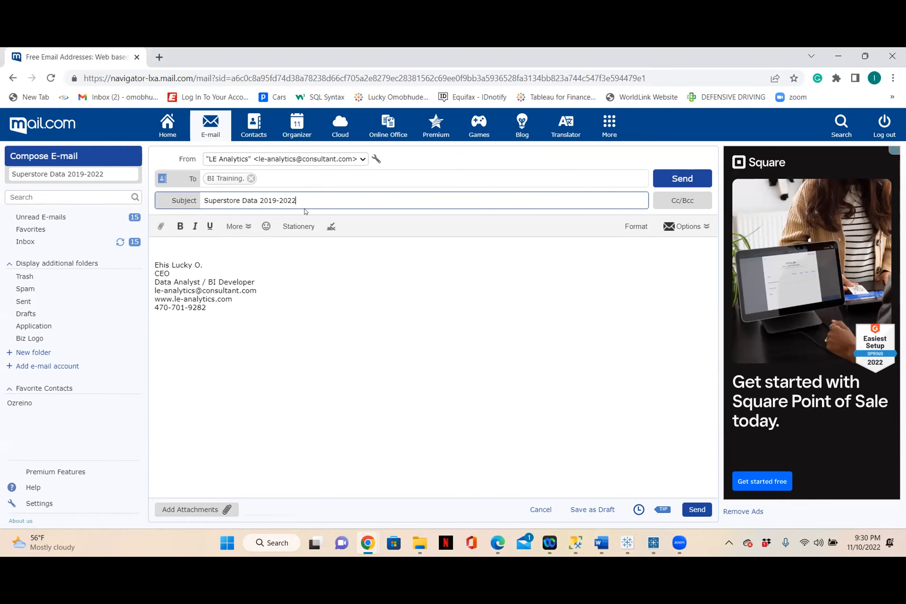
Step: Start adding an attachment from the hard drive and browse to Desktop > Files > Tableau Training
{"action": "left_click", "coordinate": [160, 227]}
{"action": "left_click", "coordinate": [160, 227]}
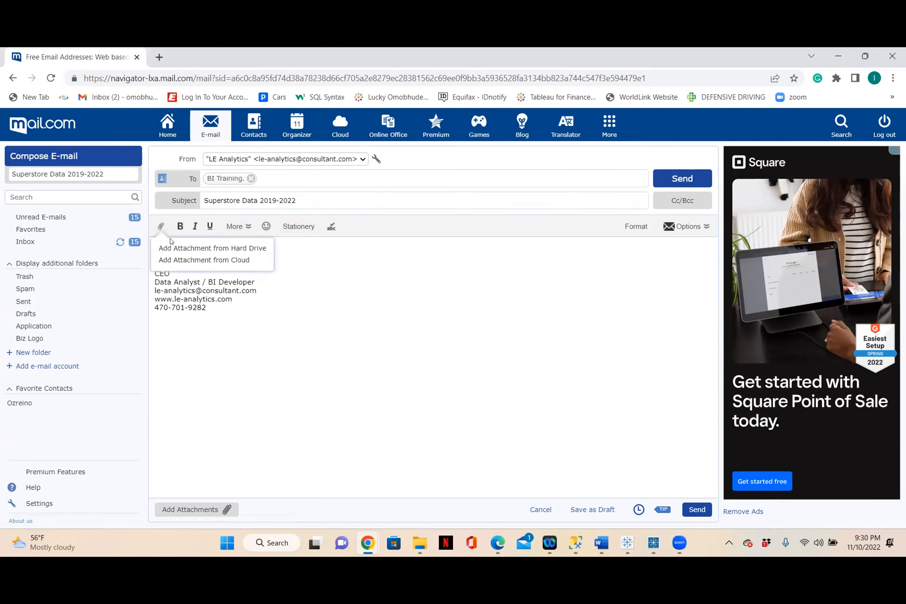
{"action": "left_click", "coordinate": [180, 248]}
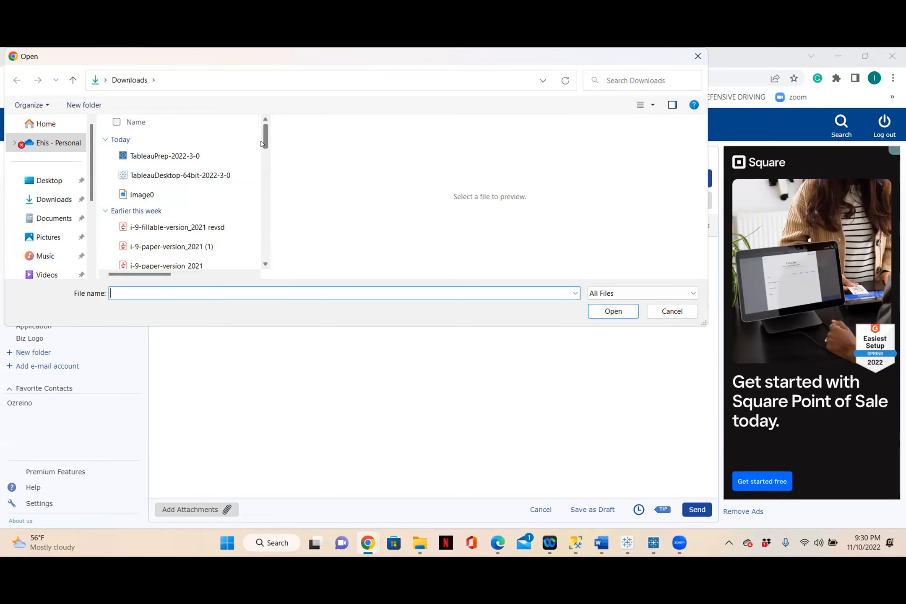
{"action": "left_click", "coordinate": [52, 182]}
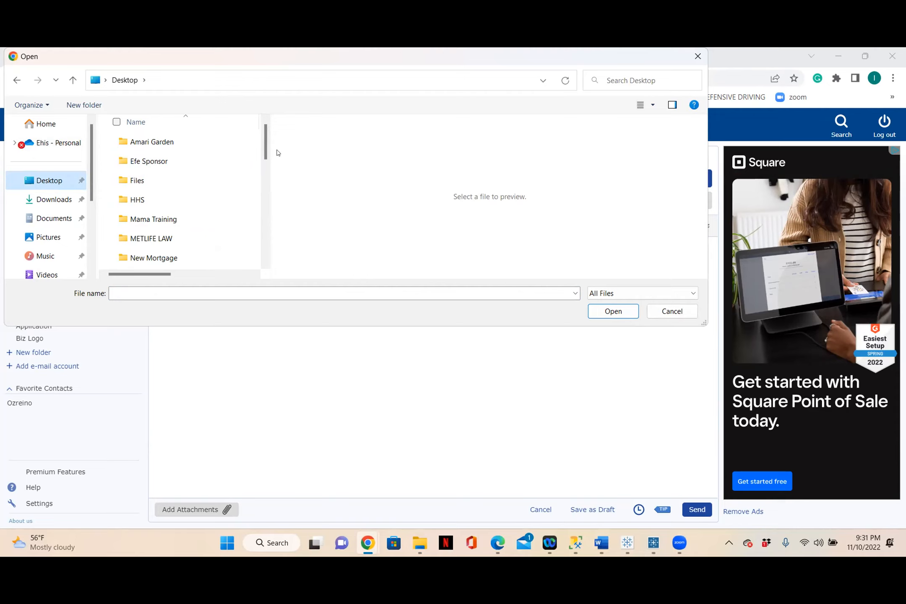
{"action": "double_click", "coordinate": [163, 181]}
{"action": "left_click_drag", "start_coordinate": [264, 137], "coordinate": [262, 162]}
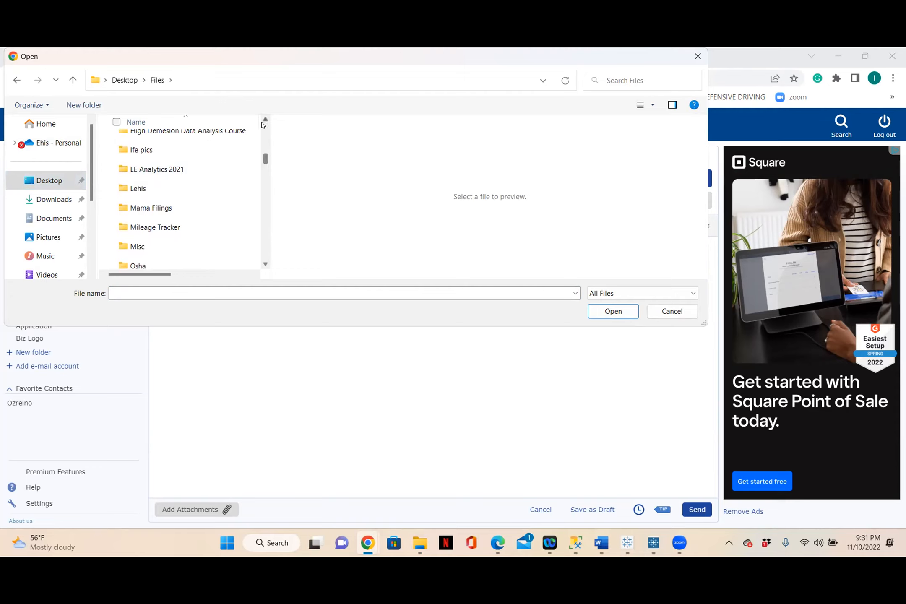
{"action": "mouse_move", "coordinate": [265, 163]}
{"action": "left_mouse_down"}
{"action": "mouse_move", "coordinate": [262, 191]}
{"action": "mouse_move", "coordinate": [264, 131]}
{"action": "mouse_move", "coordinate": [261, 178]}
{"action": "left_mouse_up"}
{"action": "double_click", "coordinate": [157, 245]}
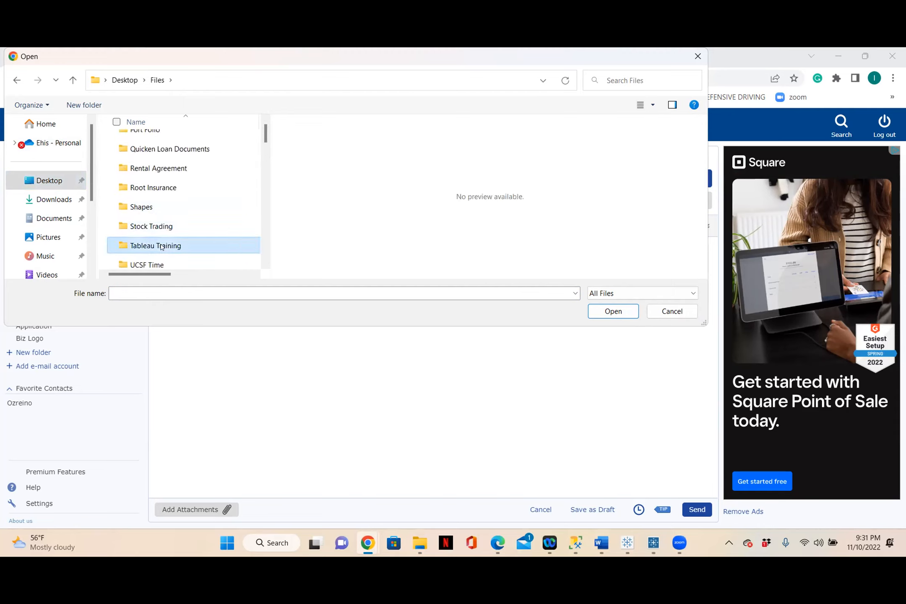
Step: Attach the Sample - Superstore 2019-2022 workbook to the e-mail and send it
{"action": "scroll", "coordinate": [260, 158], "scroll_direction": "down", "scroll_amount": 3}
{"action": "left_click_drag", "start_coordinate": [260, 158], "coordinate": [256, 232]}
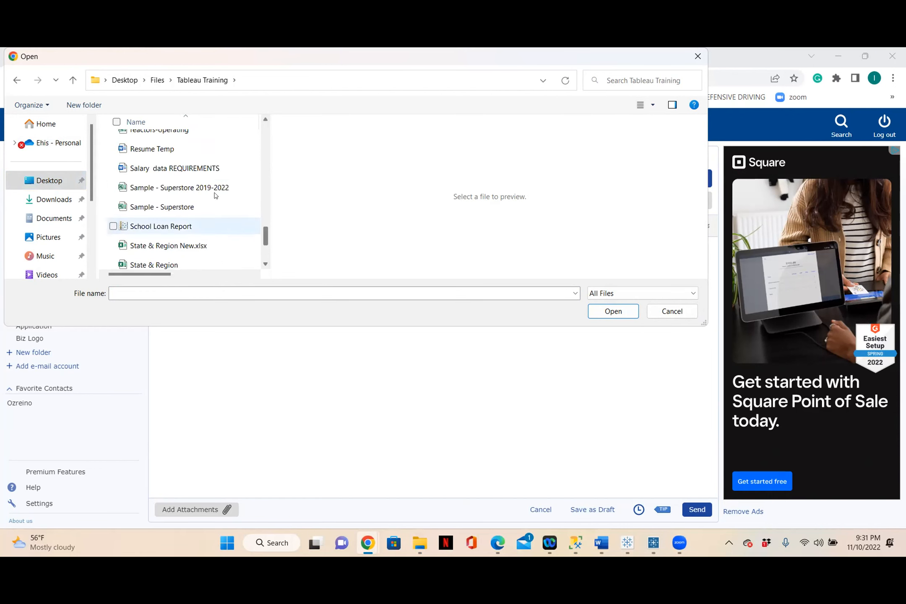
{"action": "left_click", "coordinate": [223, 188]}
{"action": "left_click", "coordinate": [592, 311]}
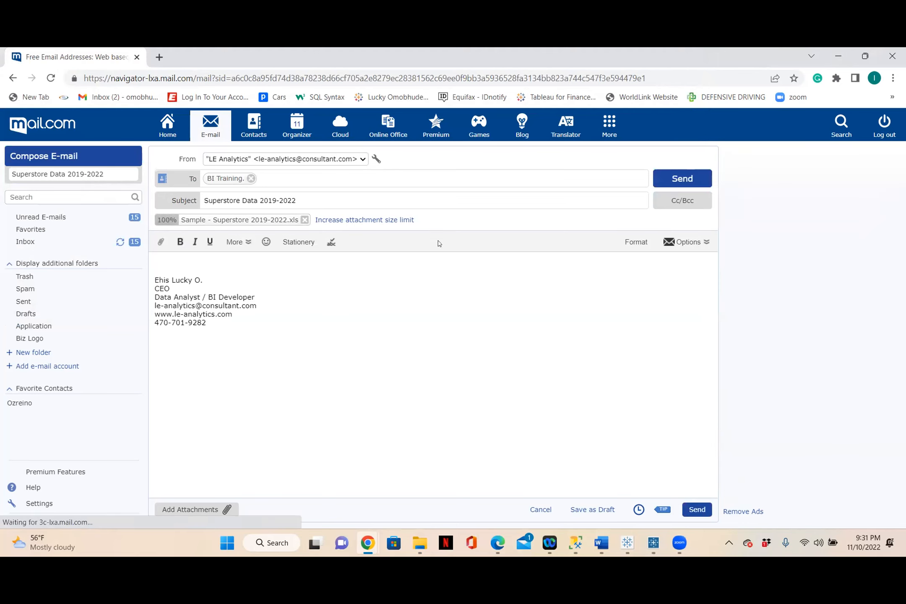
{"action": "left_click", "coordinate": [677, 179]}
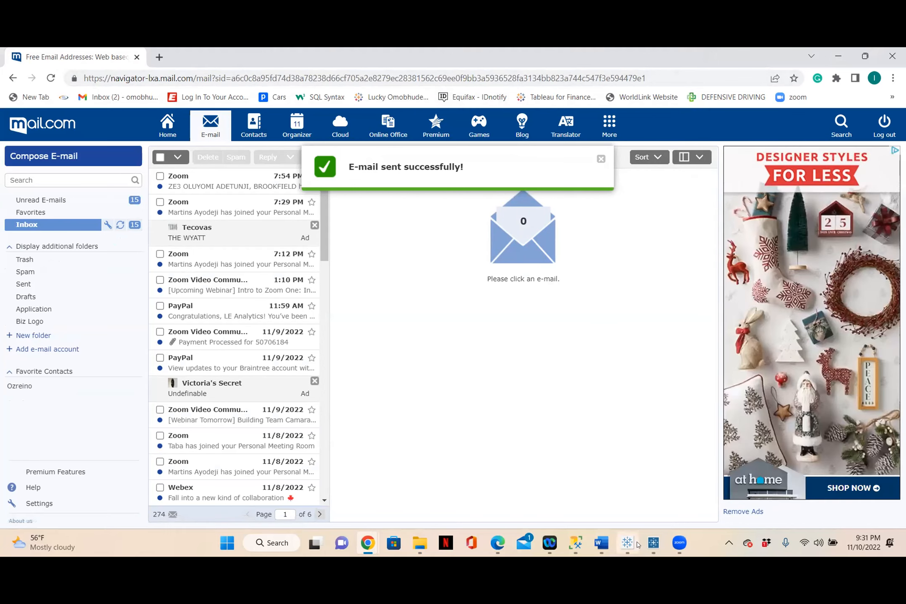
Step: Switch to Tableau Prep Builder and close it without saving the changes to Flow1
{"action": "left_click", "coordinate": [652, 545]}
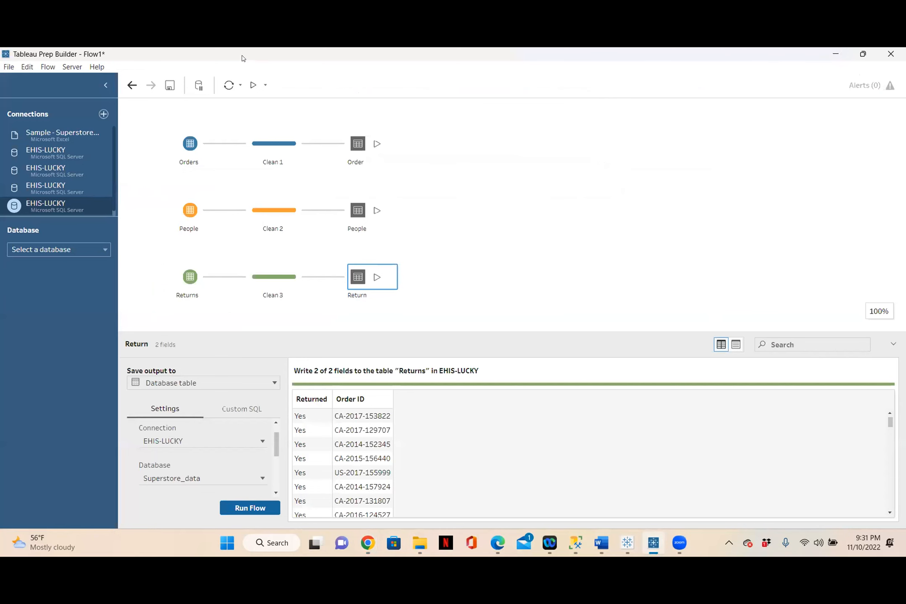
{"action": "left_click_drag", "start_coordinate": [245, 56], "coordinate": [227, 137]}
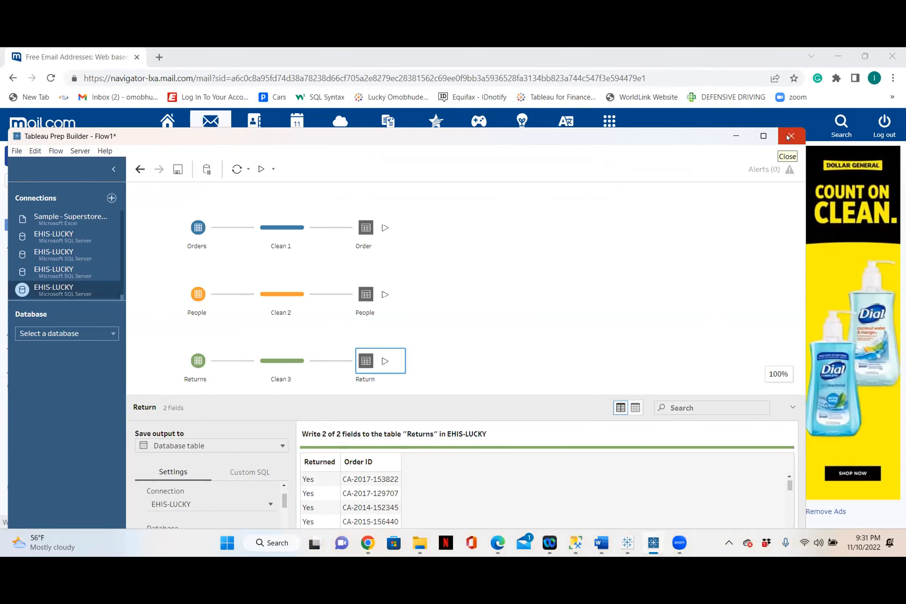
{"action": "left_click", "coordinate": [789, 136]}
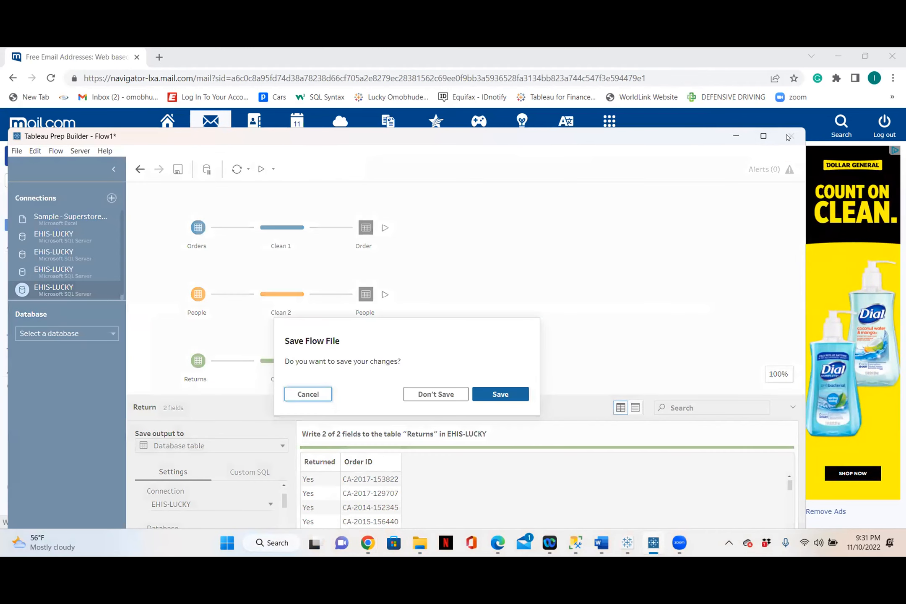
{"action": "left_click", "coordinate": [487, 391]}
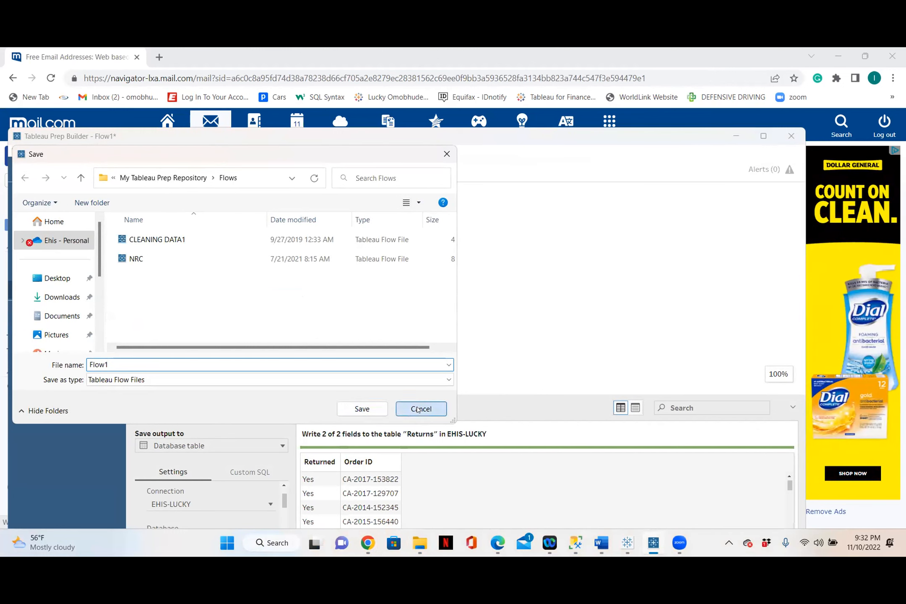
{"action": "left_click", "coordinate": [405, 408]}
{"action": "left_click", "coordinate": [789, 136]}
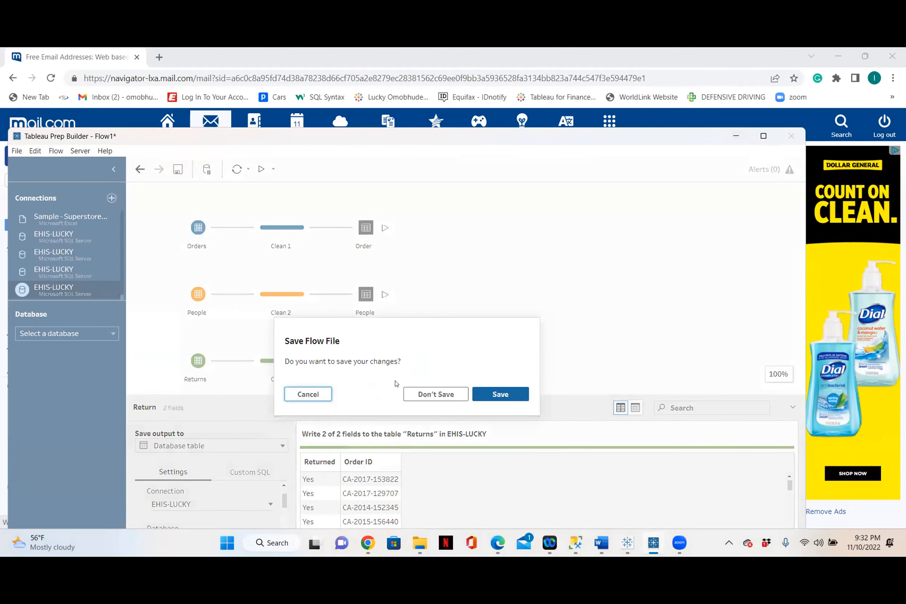
{"action": "left_click", "coordinate": [435, 394]}
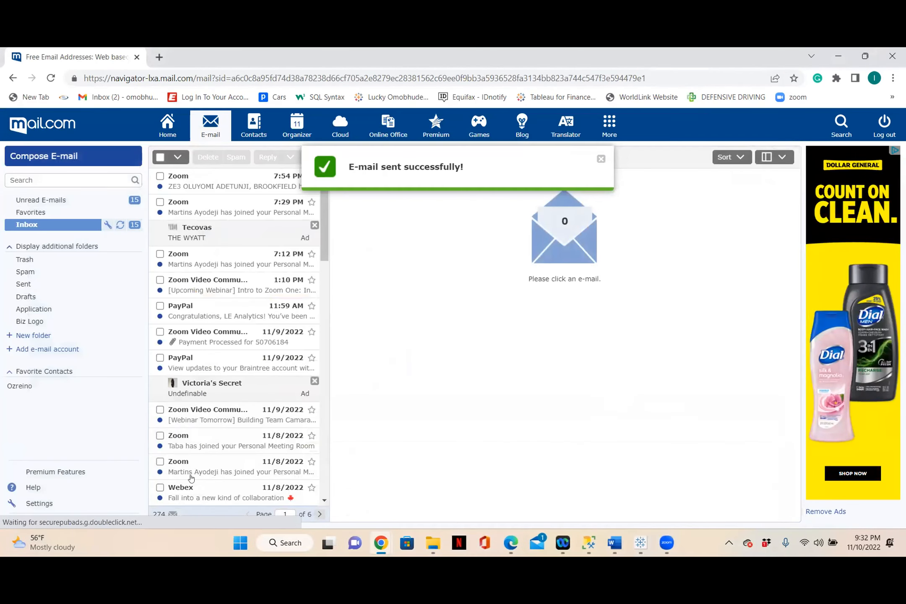
Step: Search Windows for Tableau and launch Tableau Prep Builder 2022.3
{"action": "left_click", "coordinate": [295, 543]}
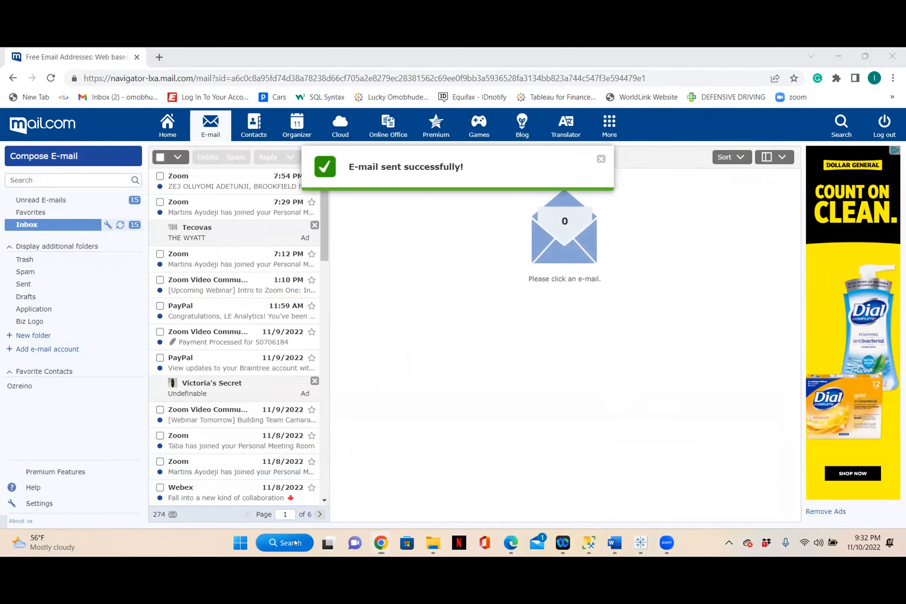
{"action": "type", "text": "tab"}
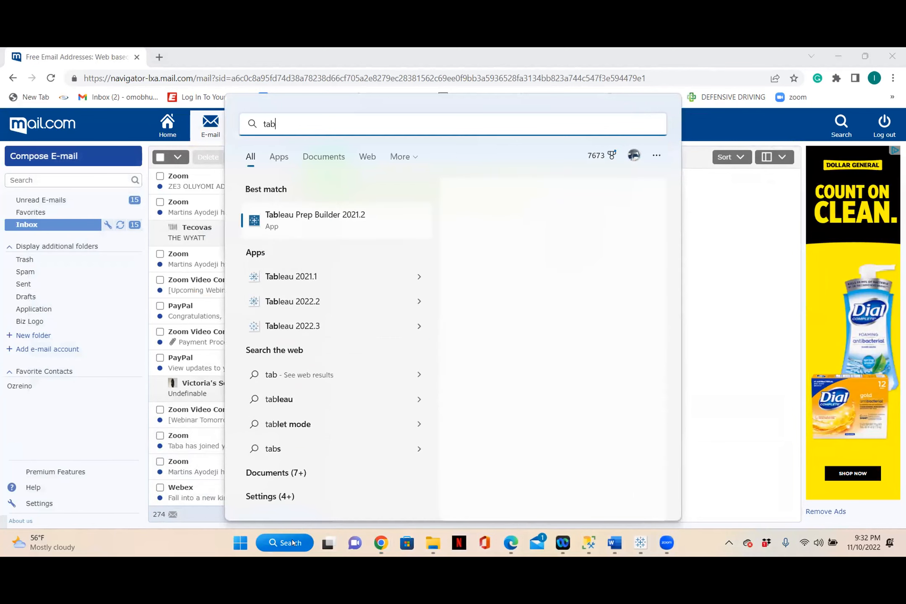
{"action": "type", "text": "lea"}
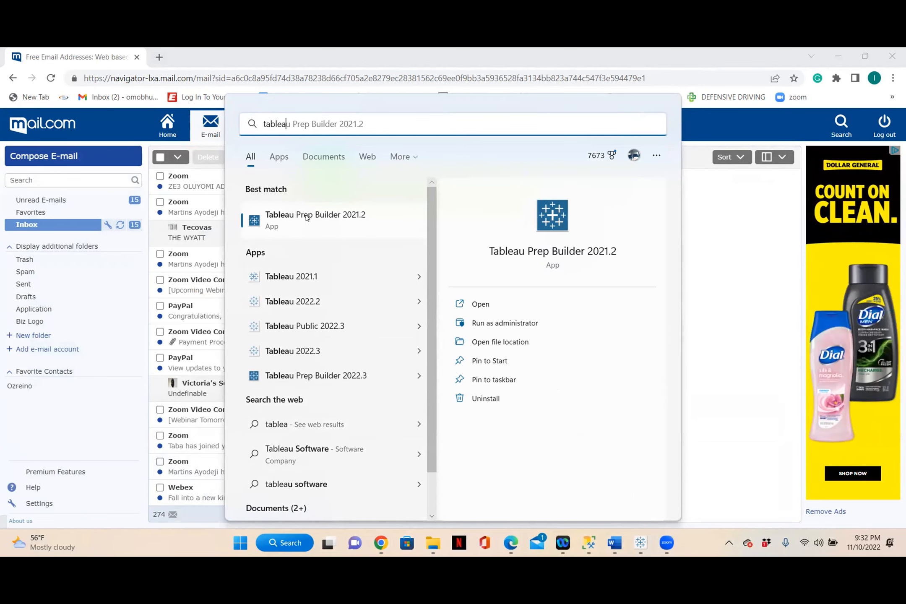
{"action": "left_click", "coordinate": [311, 375]}
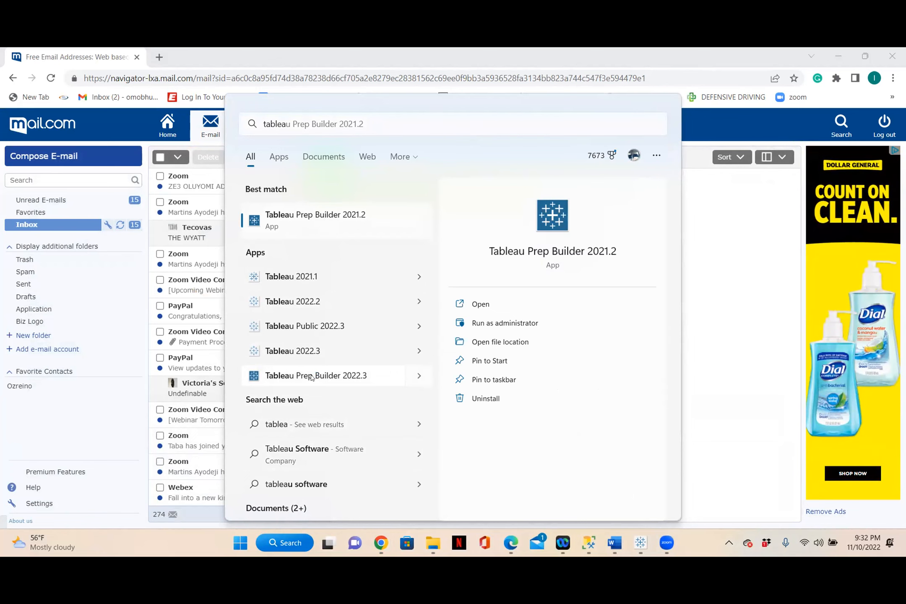
Step: Look at the Superstore_data query in SQL Server Management Studio, minimize it and return to Tableau Prep Builder
{"action": "left_click", "coordinate": [587, 548]}
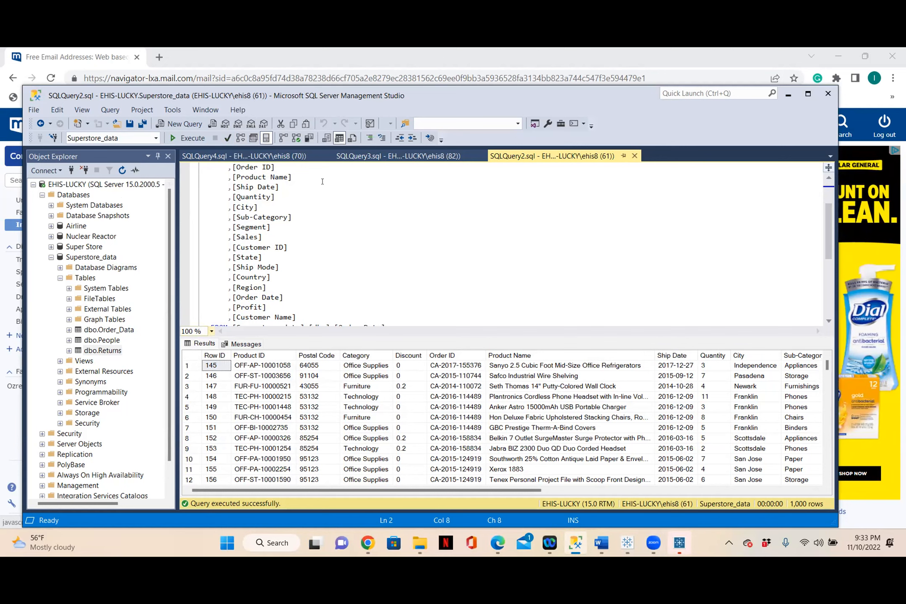
{"action": "left_click", "coordinate": [787, 96]}
{"action": "left_click", "coordinate": [677, 537]}
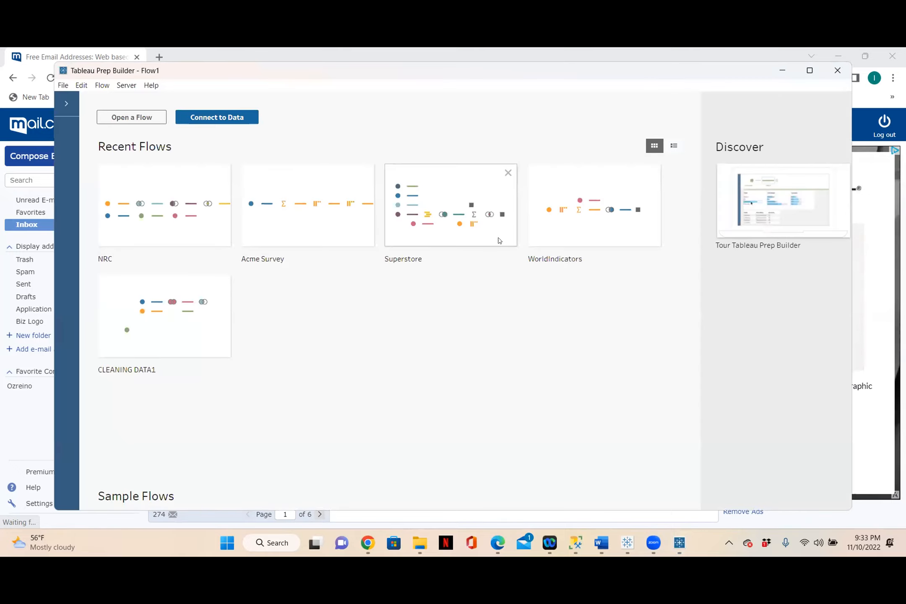
Step: Maximize the Tableau Prep Builder window and start a new connection to a Microsoft Excel file
{"action": "mouse_move", "coordinate": [499, 240]}
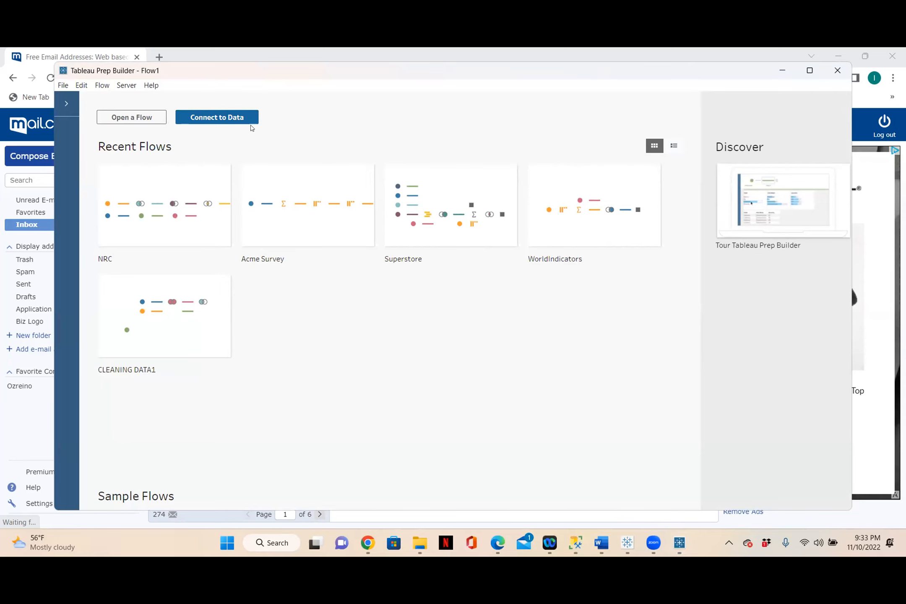
{"action": "left_click_drag", "start_coordinate": [200, 71], "coordinate": [211, 86]}
{"action": "left_click", "coordinate": [821, 86]}
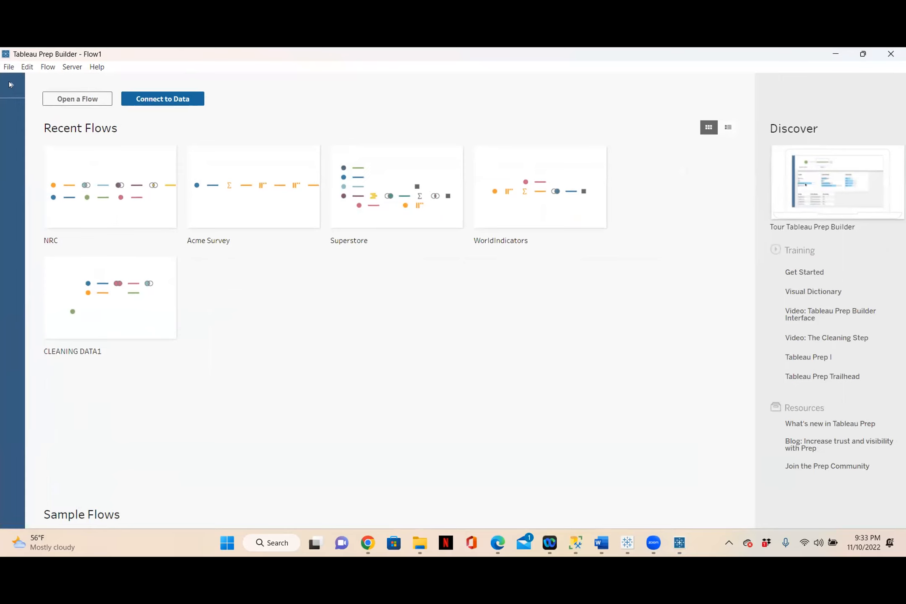
{"action": "left_click", "coordinate": [10, 84]}
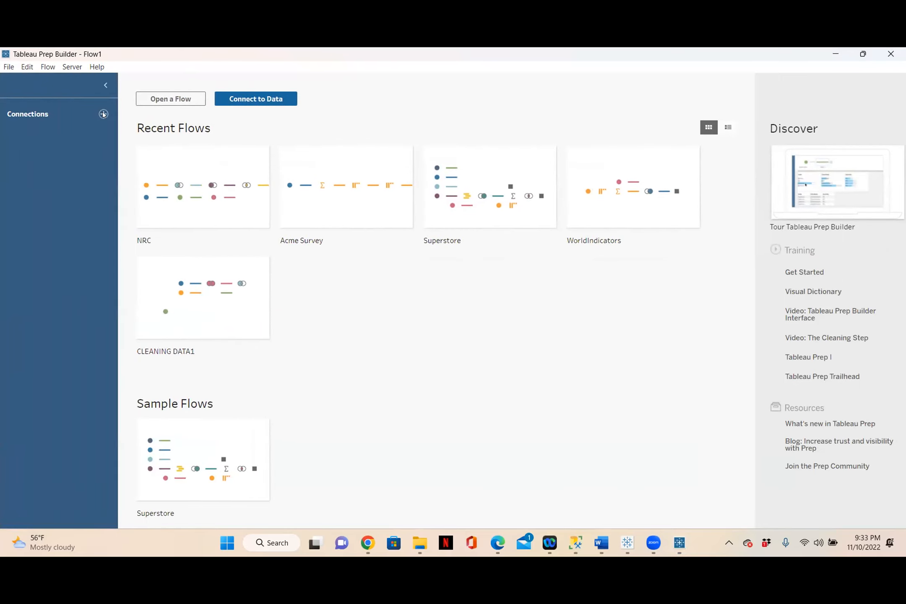
{"action": "left_click", "coordinate": [103, 114]}
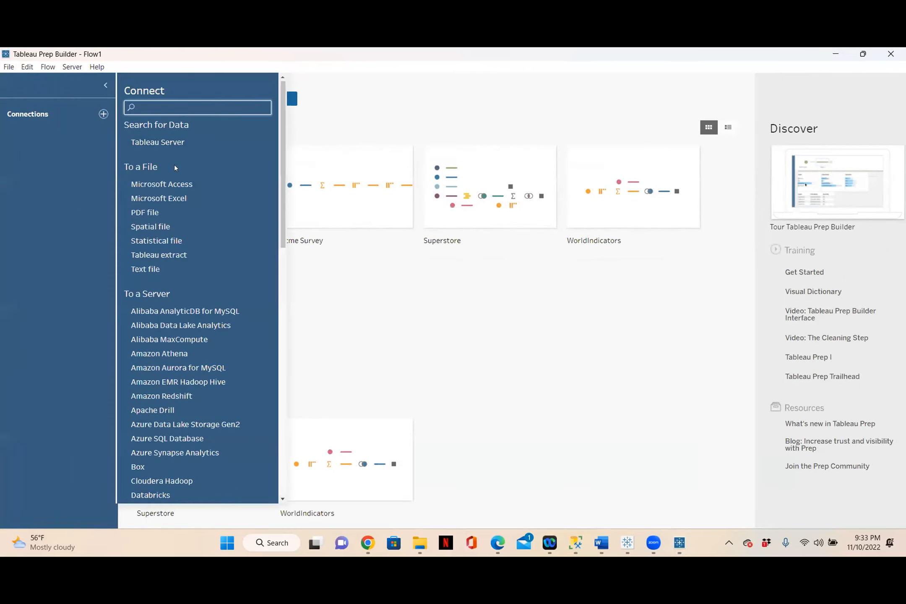
{"action": "left_click", "coordinate": [157, 197]}
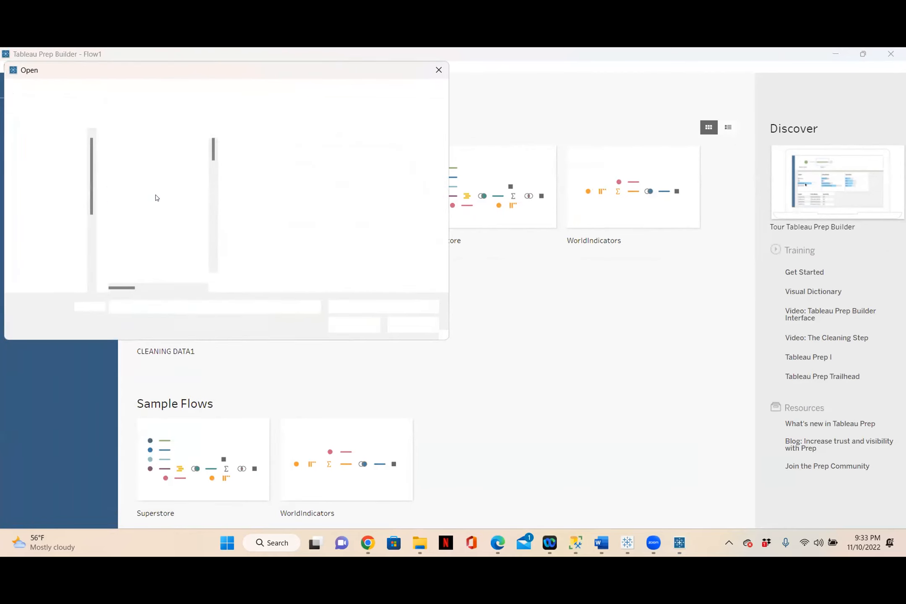
Step: Open the Sample - Superstore workbook from the Tableau Training folder as the data connection
{"action": "left_click_drag", "start_coordinate": [212, 156], "coordinate": [207, 234]}
{"action": "scroll", "coordinate": [206, 248], "scroll_direction": "down", "scroll_amount": 1}
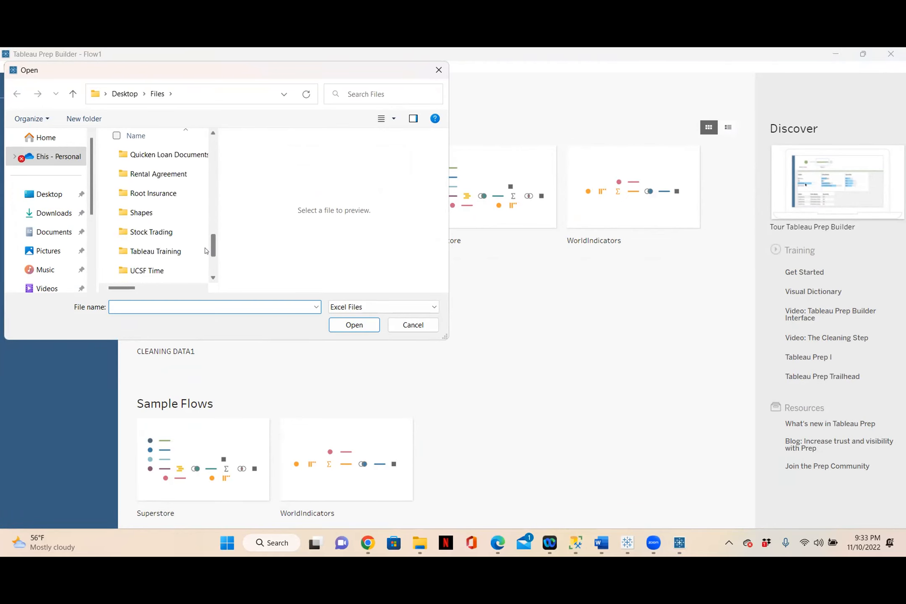
{"action": "double_click", "coordinate": [188, 248]}
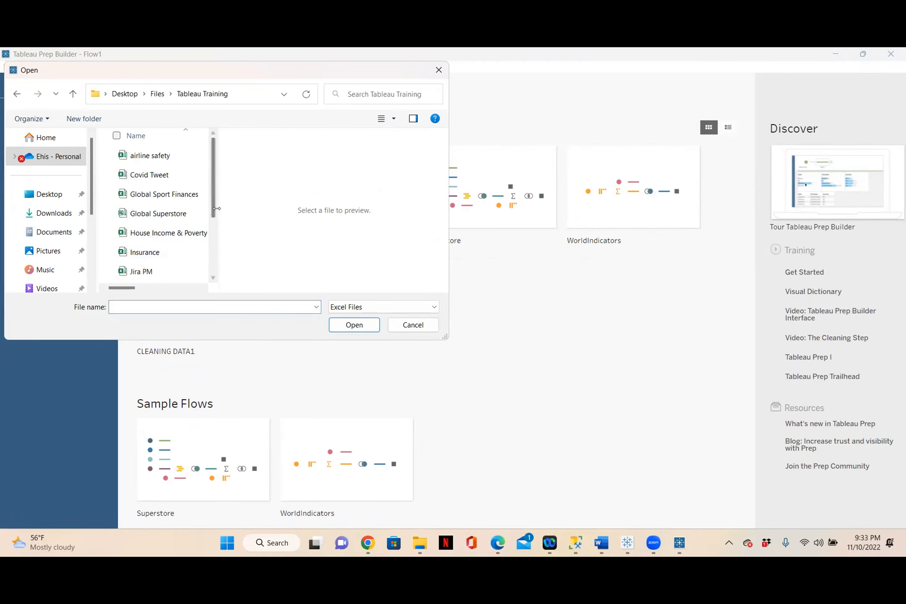
{"action": "scroll", "coordinate": [212, 226], "scroll_direction": "down", "scroll_amount": 1}
{"action": "scroll", "coordinate": [212, 225], "scroll_direction": "down", "scroll_amount": 2}
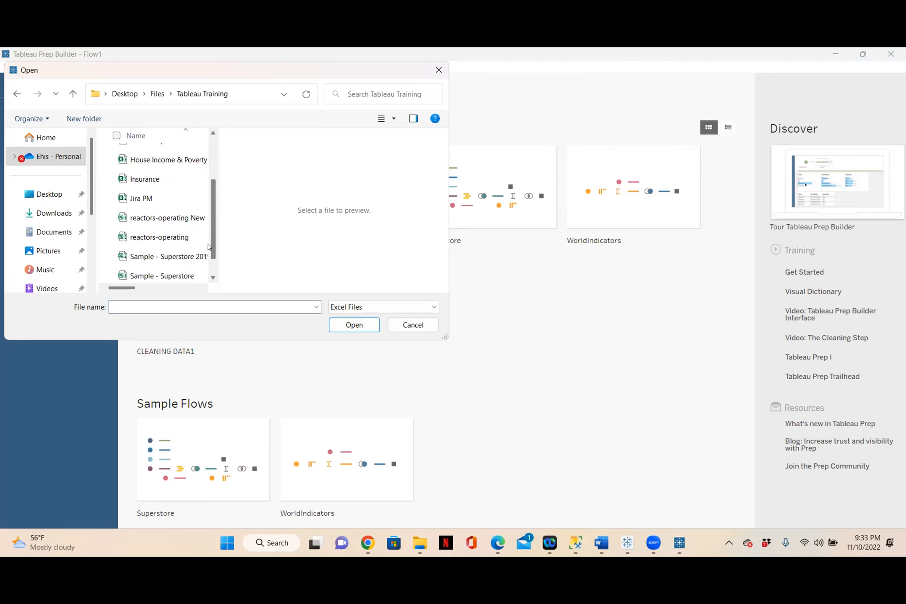
{"action": "left_click", "coordinate": [169, 256]}
{"action": "left_click", "coordinate": [353, 325]}
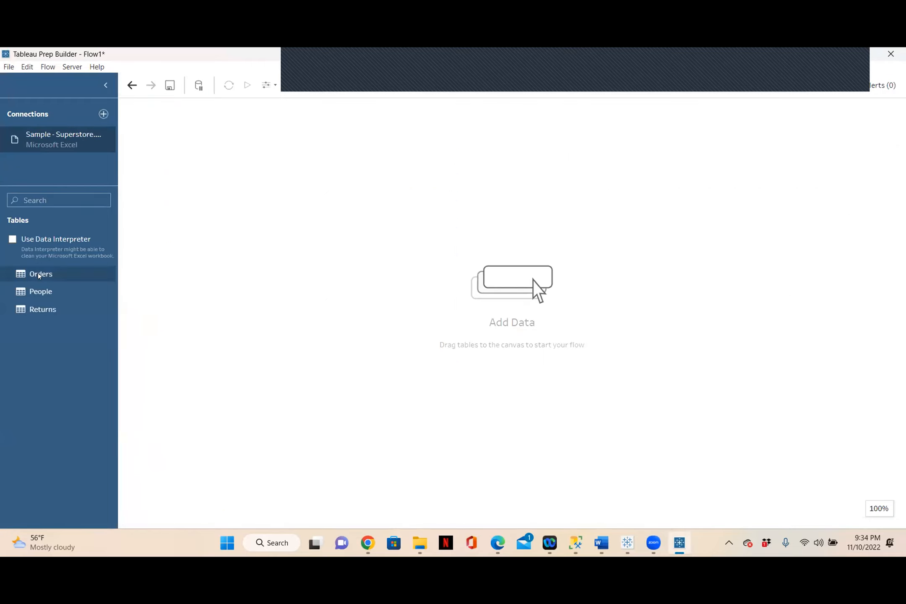
Step: Add the Orders table to the flow as an input named Orders <2017 and attach a clean step to it
{"action": "left_click_drag", "start_coordinate": [38, 275], "coordinate": [186, 150]}
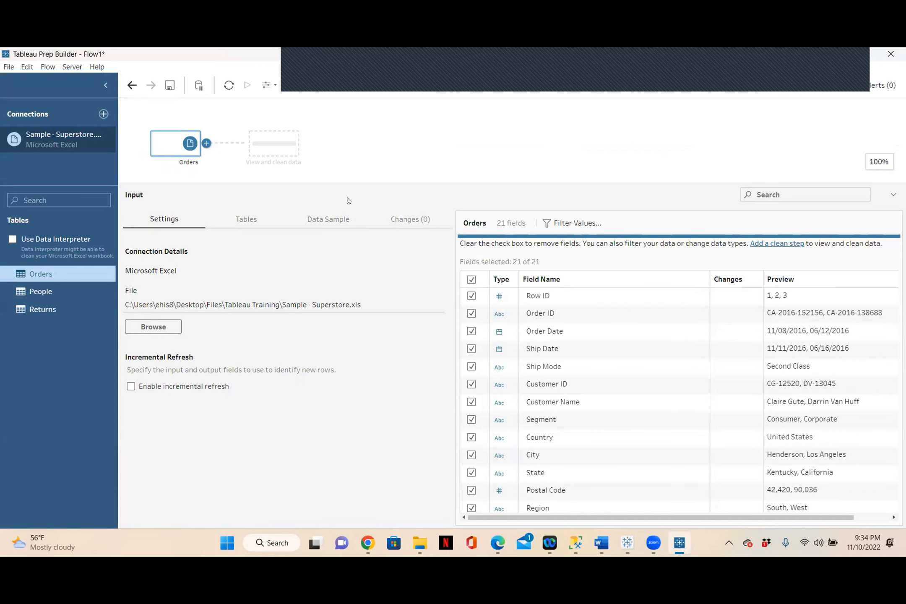
{"action": "left_click_drag", "start_coordinate": [346, 181], "coordinate": [345, 192]}
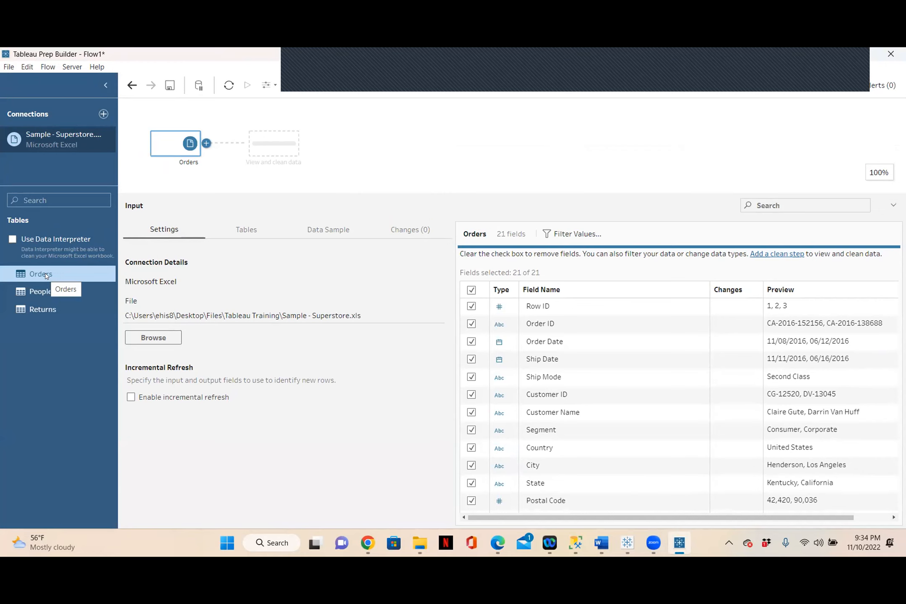
{"action": "double_click", "coordinate": [185, 162]}
{"action": "left_click", "coordinate": [194, 162]}
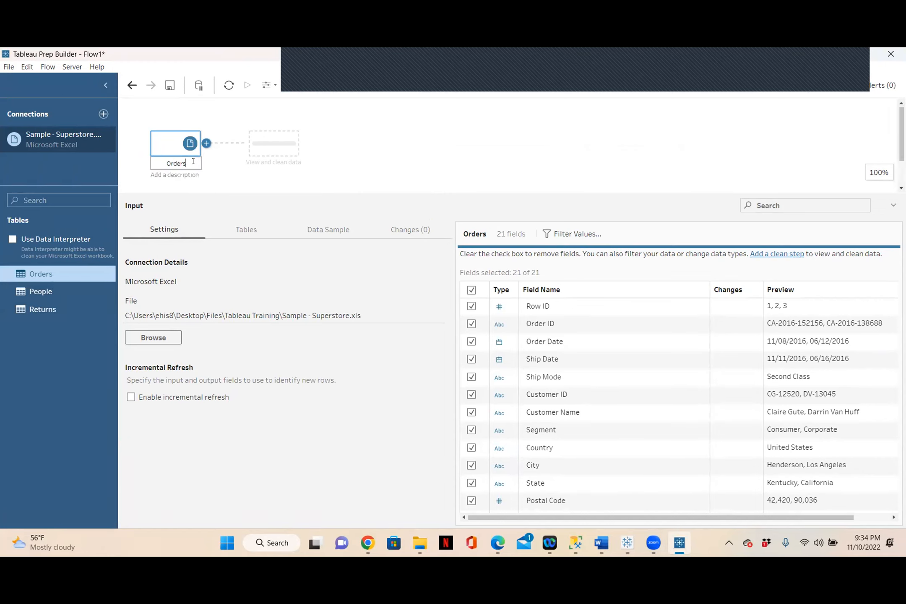
{"action": "type", "text": "c"}
{"action": "type", "text": "2017"}
{"action": "left_click", "coordinate": [340, 150]}
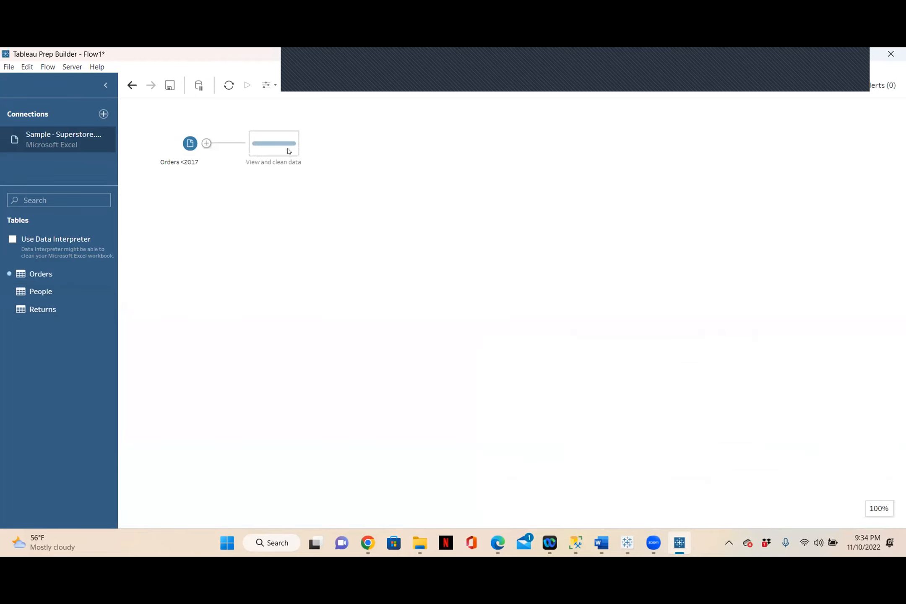
{"action": "left_click", "coordinate": [289, 151]}
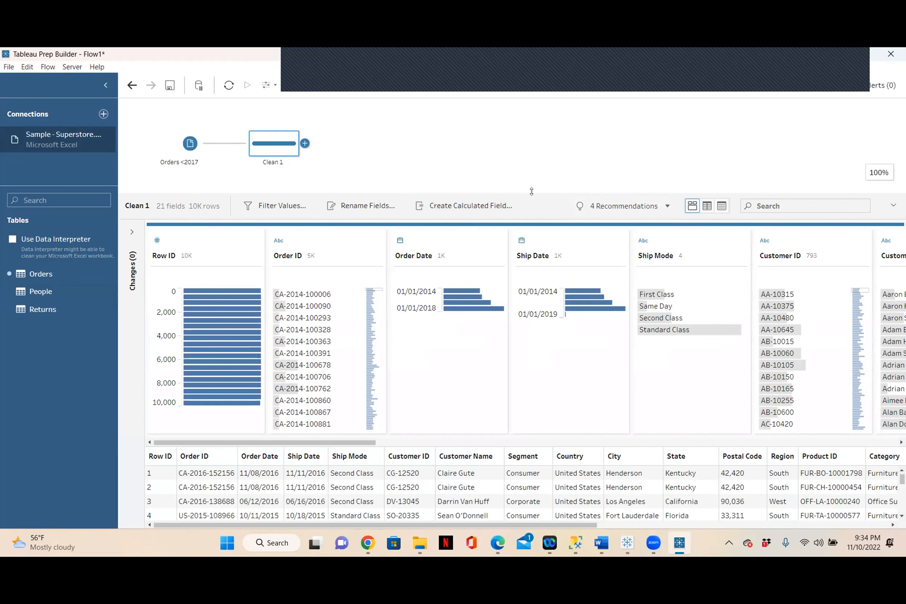
{"action": "left_click_drag", "start_coordinate": [531, 192], "coordinate": [531, 205]}
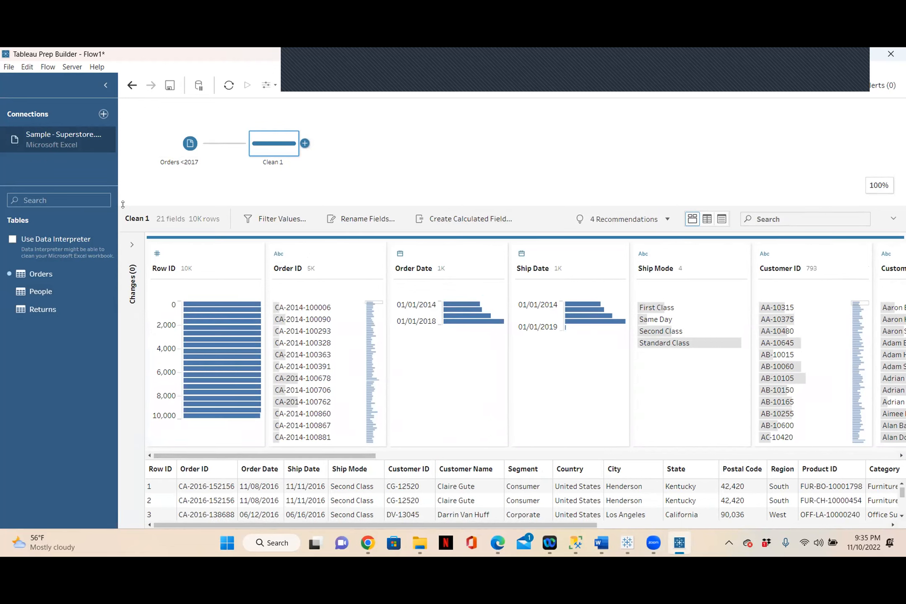
Step: Add a second Microsoft Excel connection to the Sample - Superstore 2019-2022 workbook and widen the connections area to show the full file names
{"action": "left_click", "coordinate": [103, 115]}
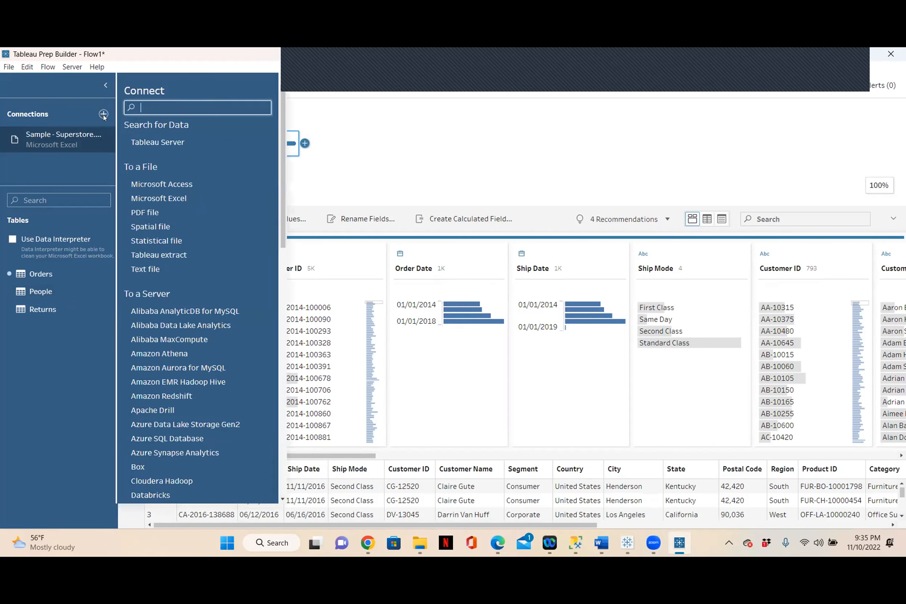
{"action": "left_click", "coordinate": [143, 198]}
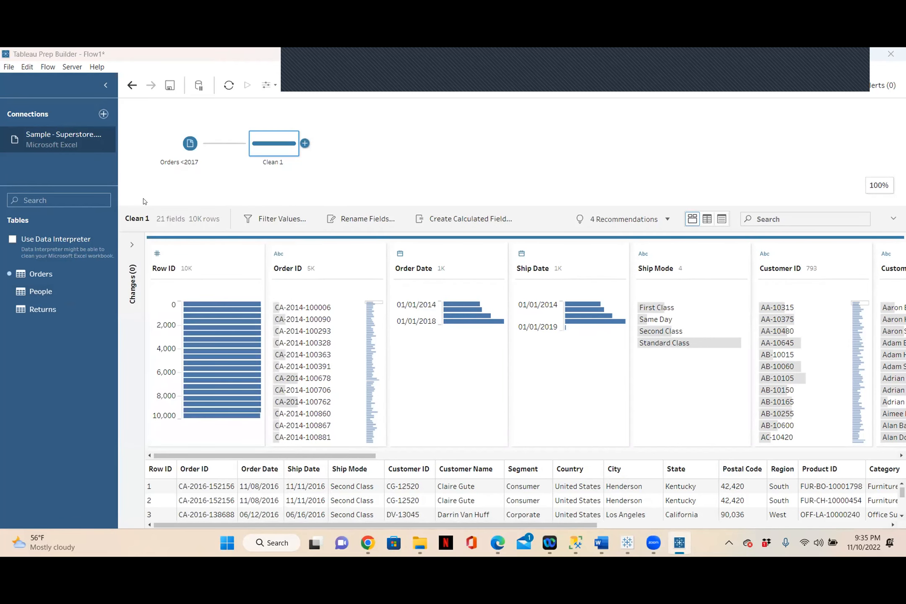
{"action": "left_click_drag", "start_coordinate": [214, 217], "coordinate": [210, 267]}
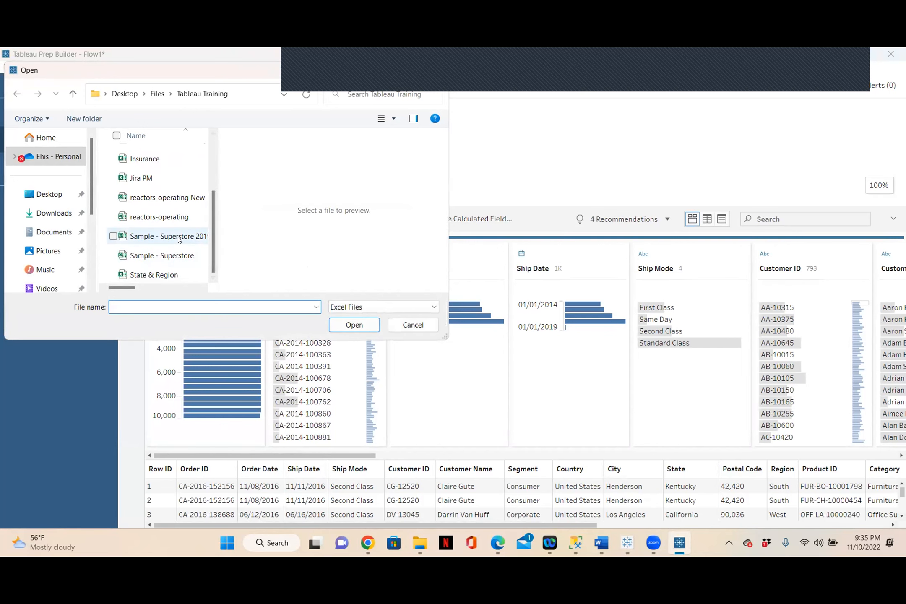
{"action": "left_click", "coordinate": [168, 236]}
{"action": "left_click", "coordinate": [355, 325]}
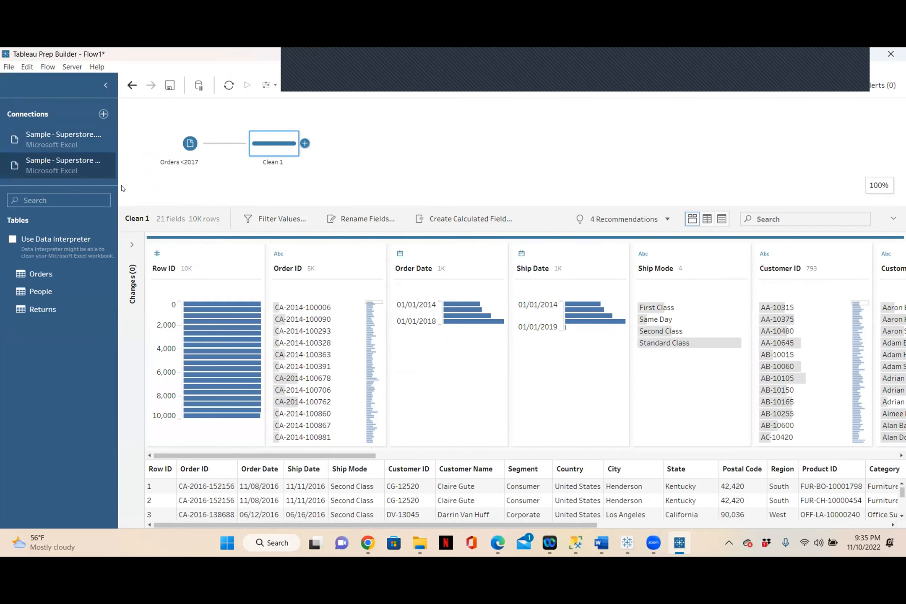
{"action": "left_click_drag", "start_coordinate": [113, 186], "coordinate": [142, 186]}
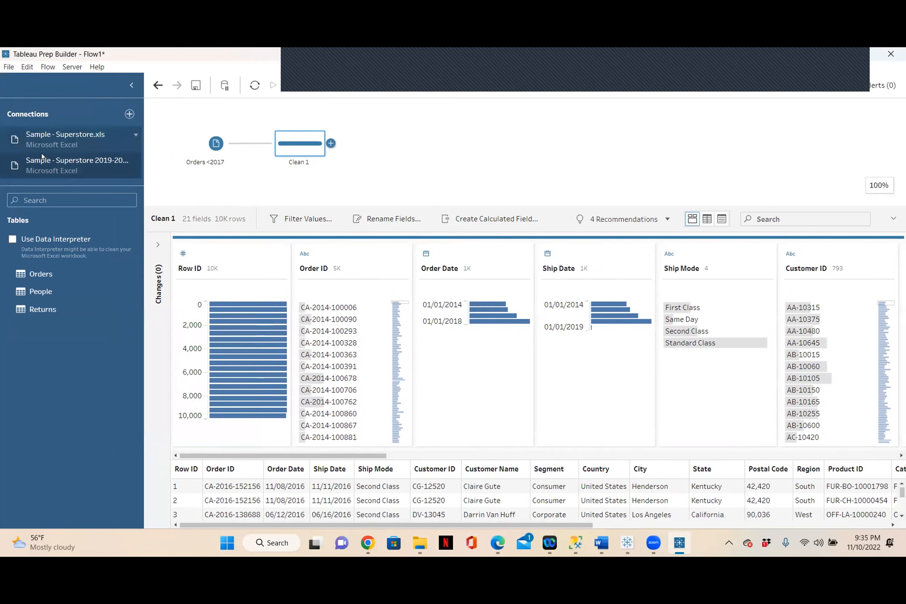
Step: Add the Orders table from the Sample - Superstore 2019-2022 connection to the flow below the first branch
{"action": "left_click", "coordinate": [49, 134]}
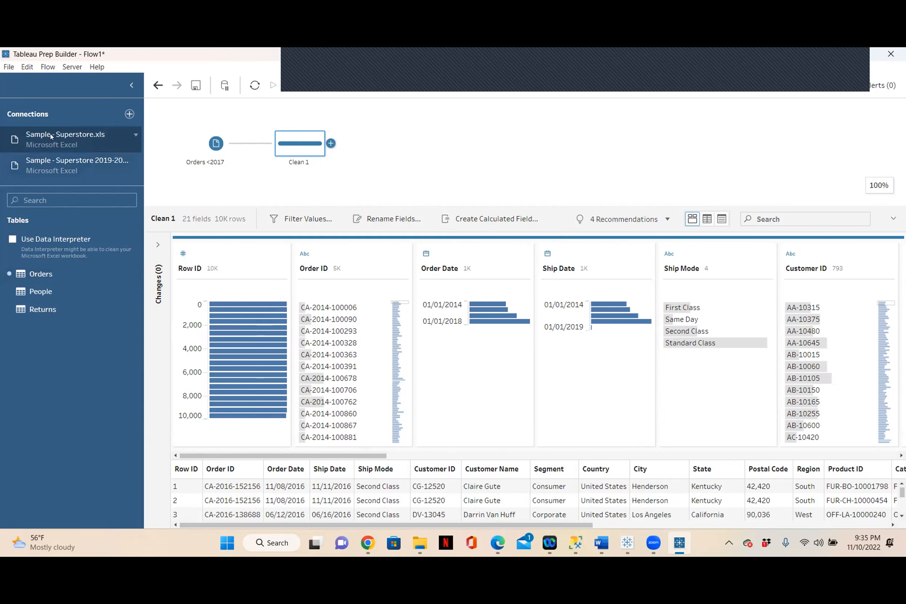
{"action": "left_click", "coordinate": [52, 163]}
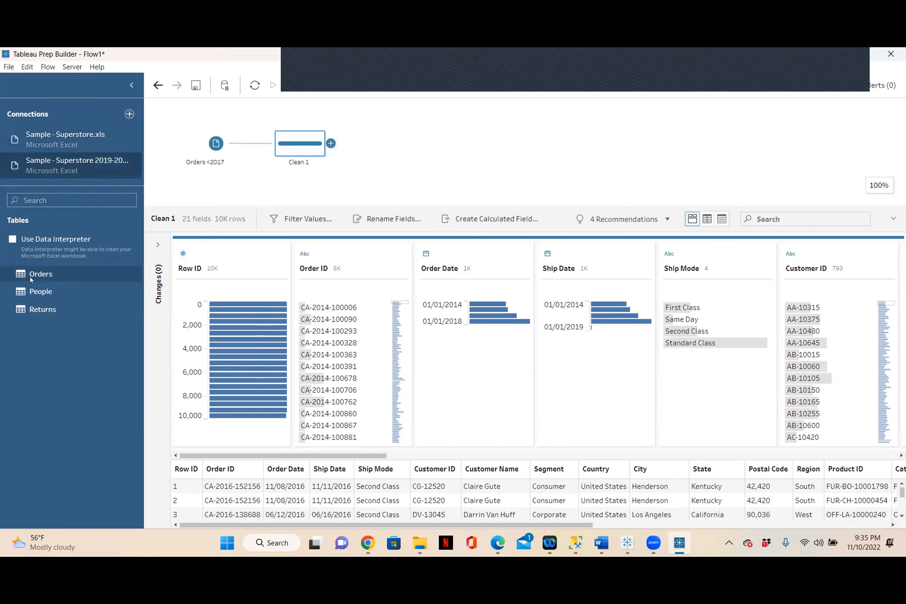
{"action": "left_click_drag", "start_coordinate": [122, 273], "coordinate": [199, 194]}
{"action": "left_click_drag", "start_coordinate": [328, 206], "coordinate": [327, 234]}
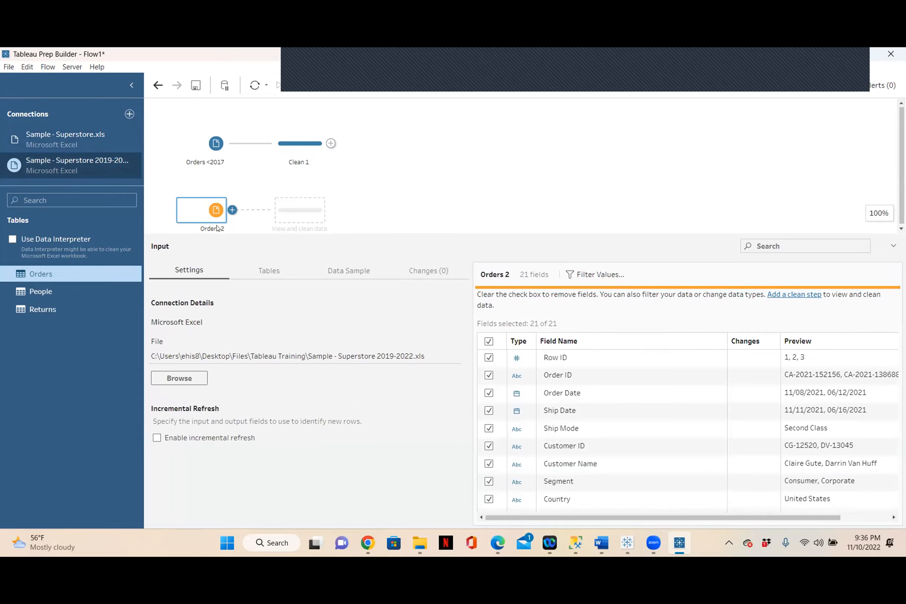
Step: Rename the second Orders input step to Orders >2018
{"action": "double_click", "coordinate": [216, 229]}
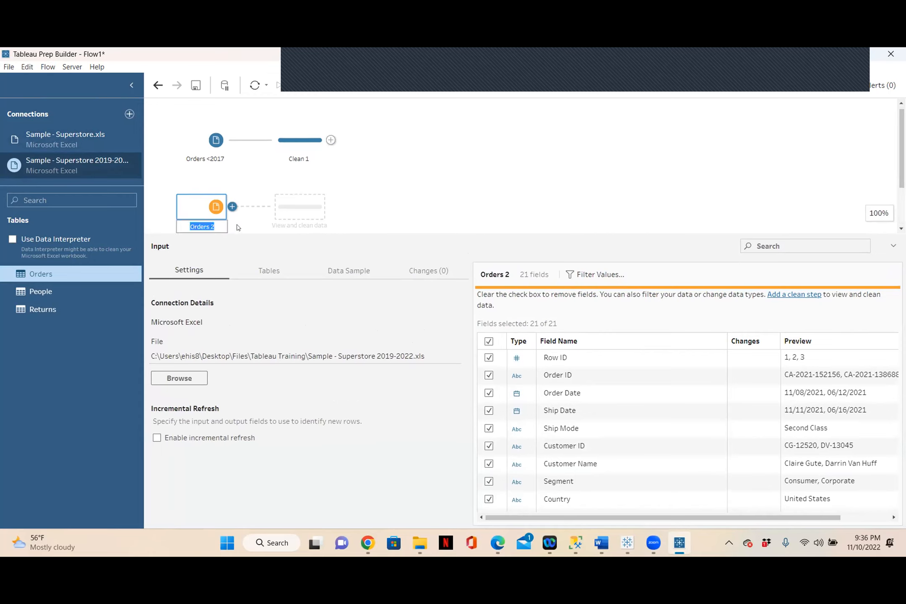
{"action": "key", "text": "End"}
{"action": "key", "text": "BackSpace"}
{"action": "key", "text": "BackSpace"}
{"action": "type", "text": ">2018"}
{"action": "left_click", "coordinate": [374, 202]}
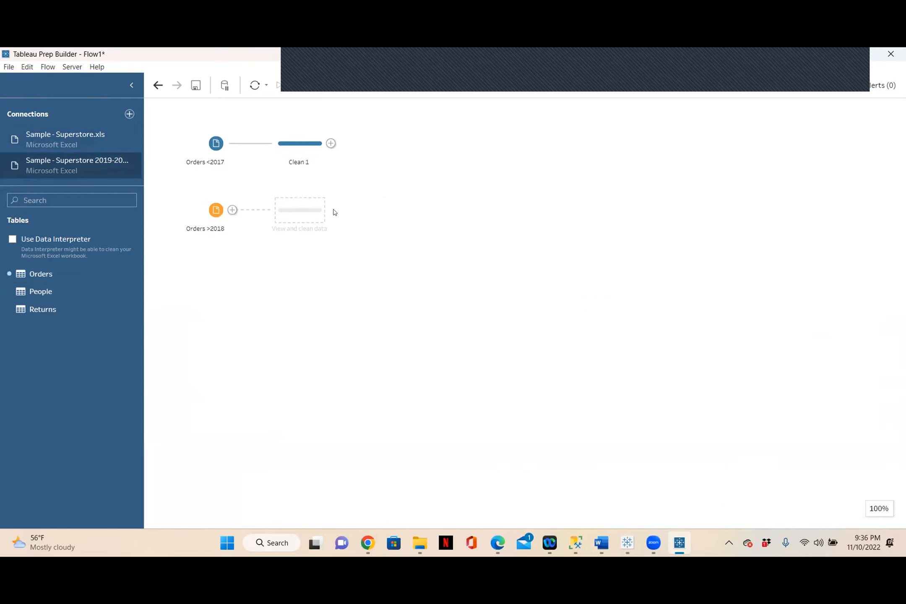
Step: Add a clean step after Orders >2018, and rename the two clean steps order >2018 and Order<2017
{"action": "left_click", "coordinate": [313, 212]}
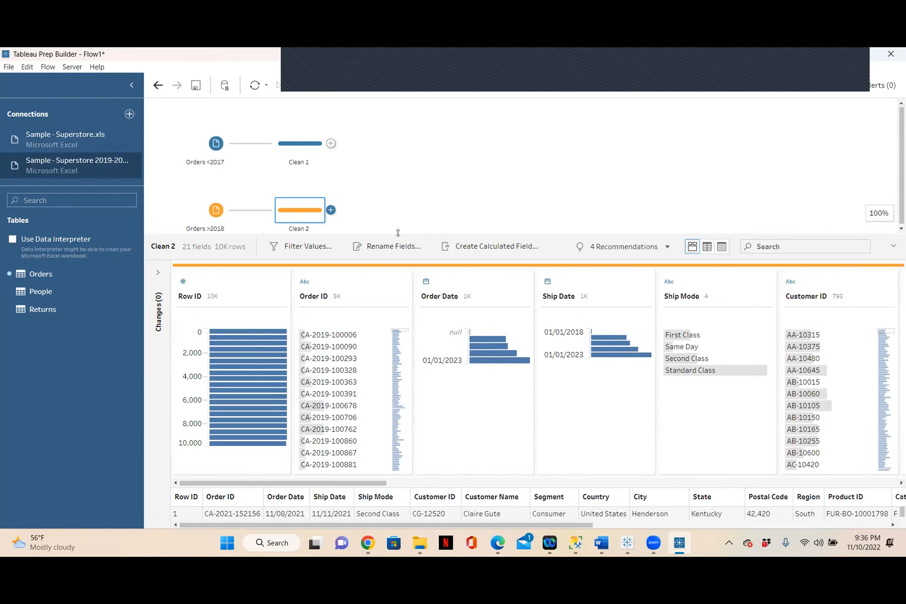
{"action": "left_click_drag", "start_coordinate": [398, 233], "coordinate": [398, 255]}
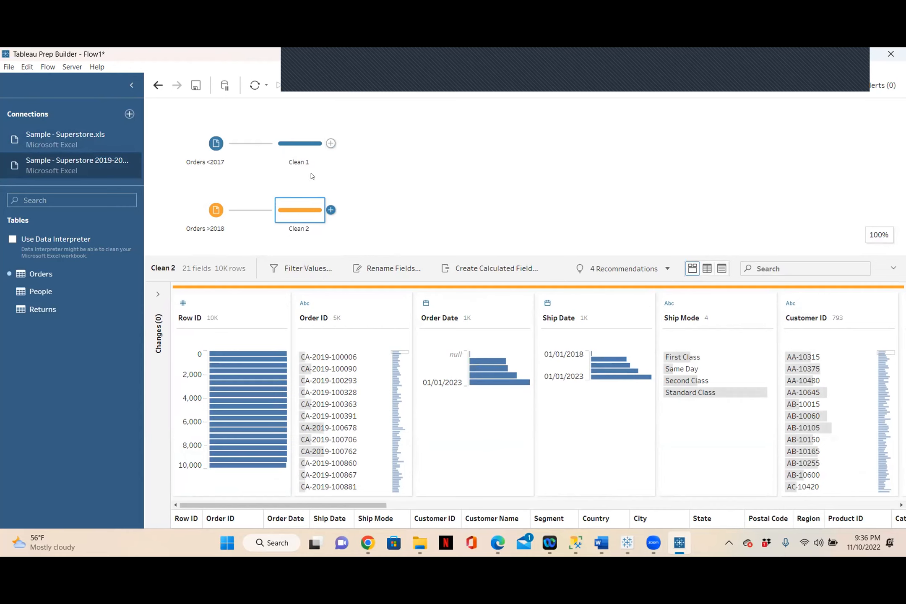
{"action": "double_click", "coordinate": [301, 229]}
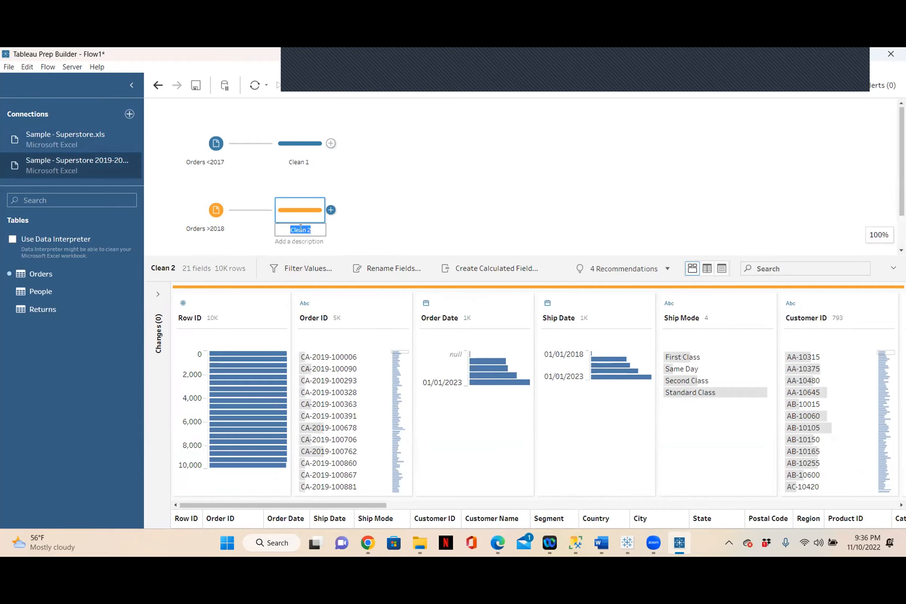
{"action": "type", "text": "order>2018"}
{"action": "double_click", "coordinate": [294, 164]}
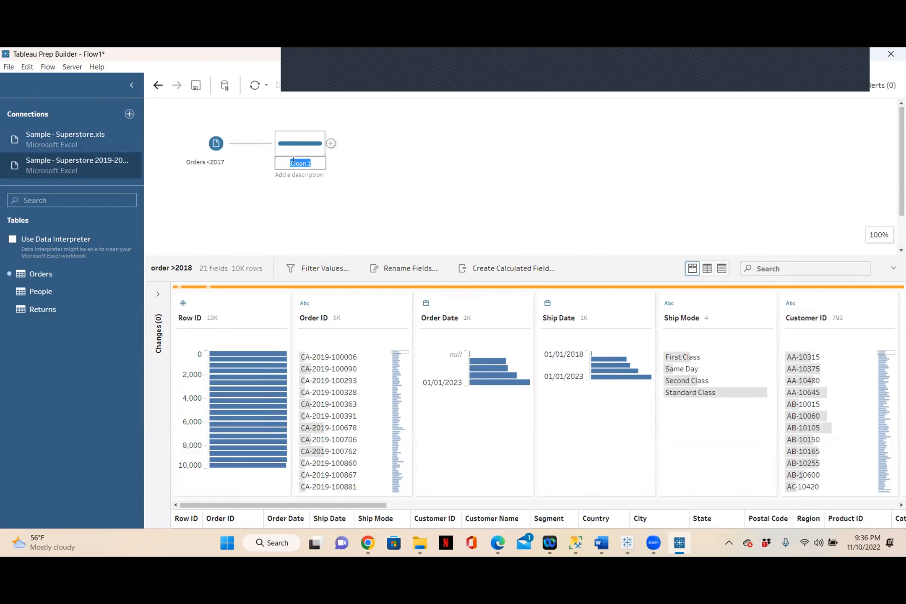
{"action": "type", "text": "Order<2017"}
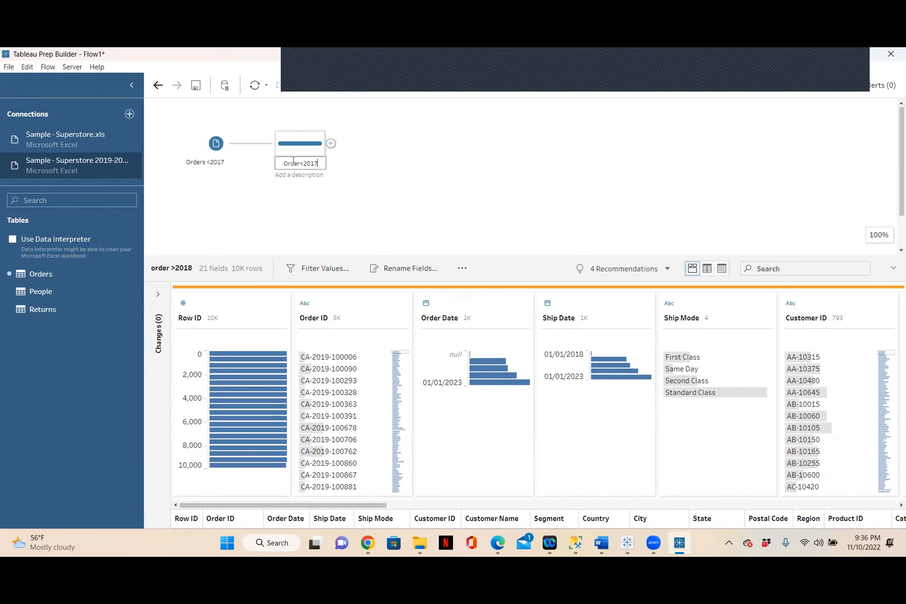
{"action": "left_click", "coordinate": [397, 189]}
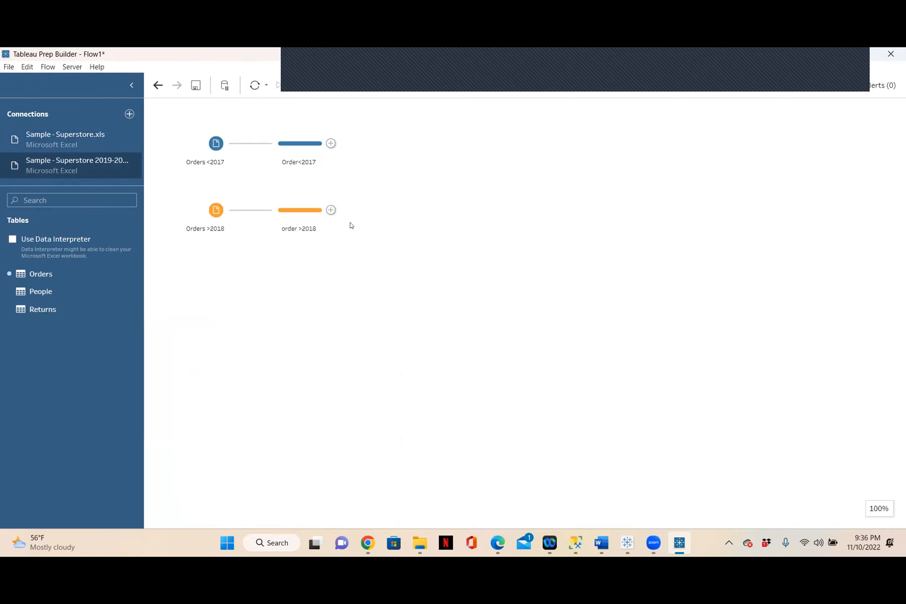
Step: Examine the fields and values in the Order<2017 and order >2018 clean steps
{"action": "left_click", "coordinate": [303, 145]}
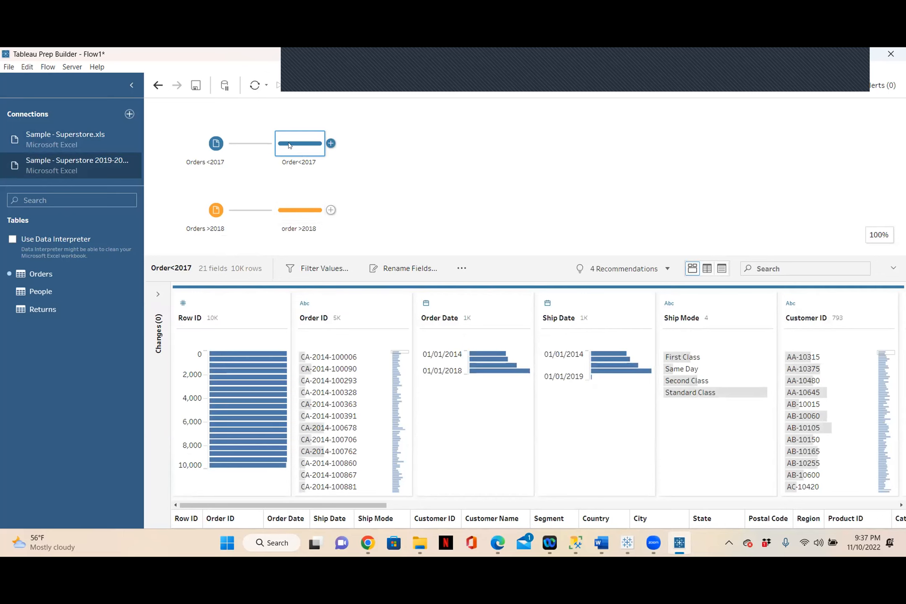
{"action": "left_click_drag", "start_coordinate": [260, 505], "coordinate": [347, 506]}
{"action": "left_click_drag", "start_coordinate": [447, 515], "coordinate": [754, 539]}
{"action": "left_click_drag", "start_coordinate": [725, 505], "coordinate": [175, 506]}
{"action": "left_click", "coordinate": [297, 213]}
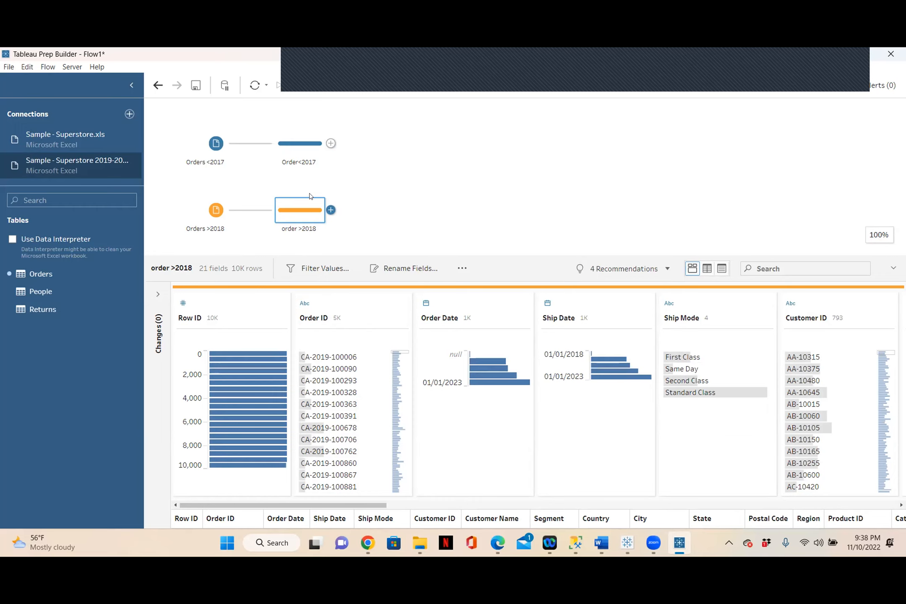
{"action": "left_click", "coordinate": [472, 53]}
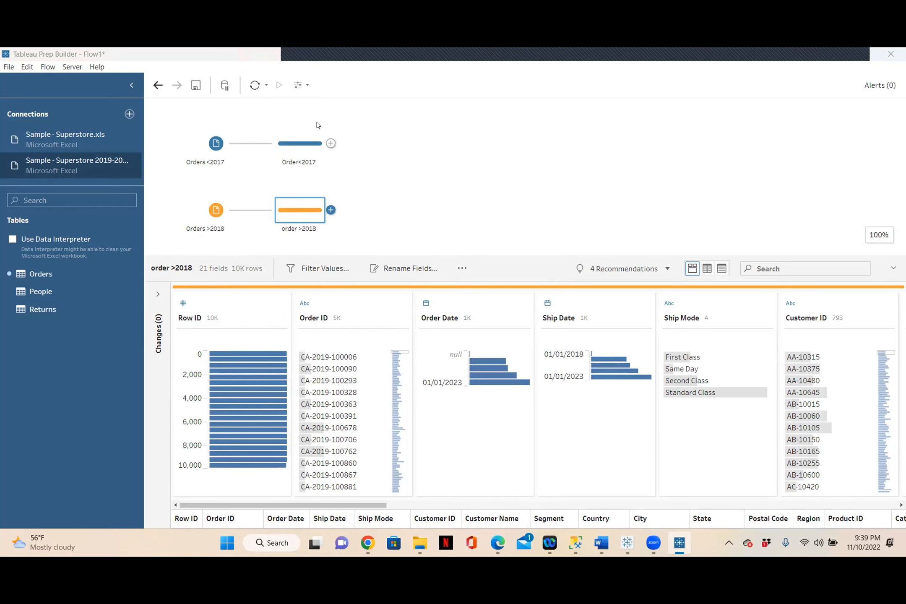
{"action": "left_click", "coordinate": [330, 143]}
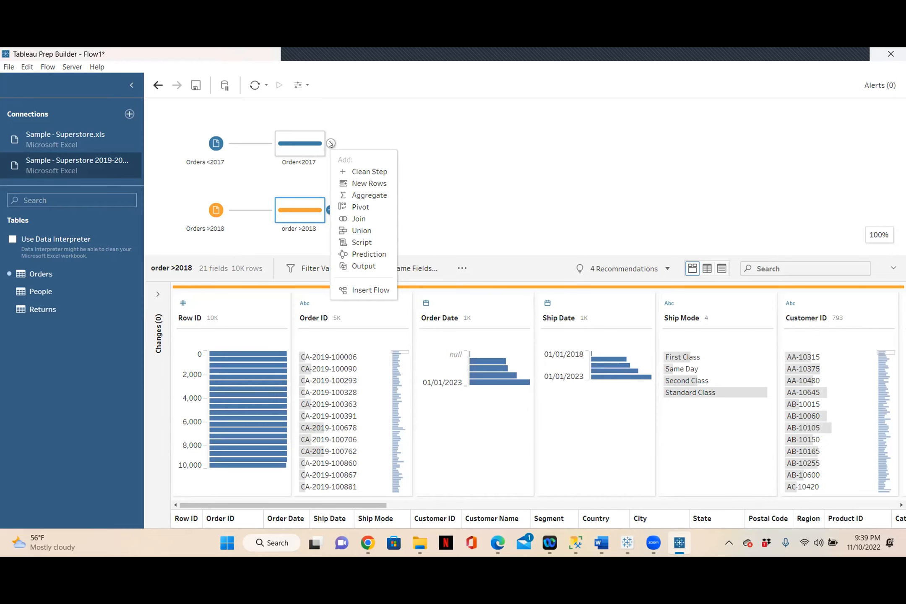
{"action": "left_click", "coordinate": [420, 163]}
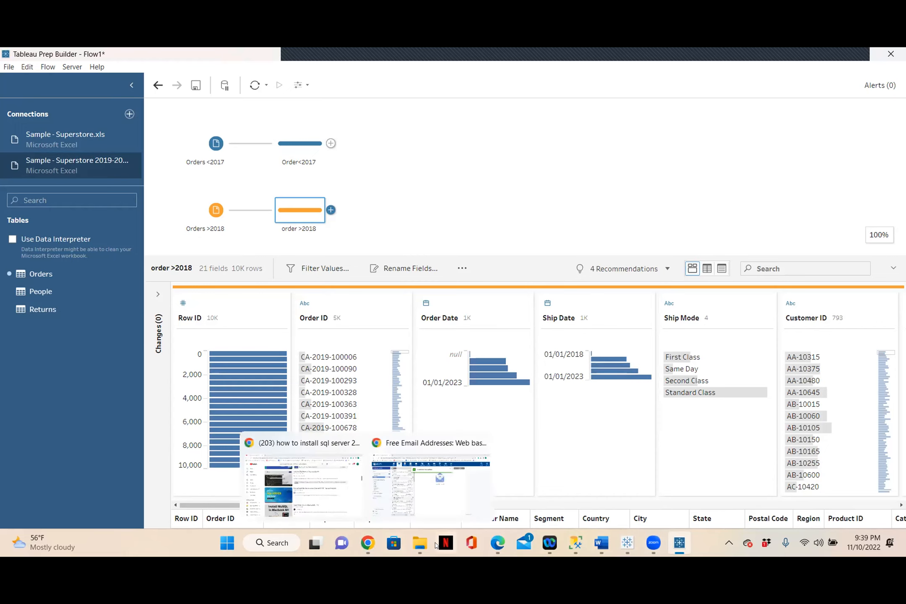
Step: Switch to Excel and create a blank workbook
{"action": "left_click", "coordinate": [276, 543]}
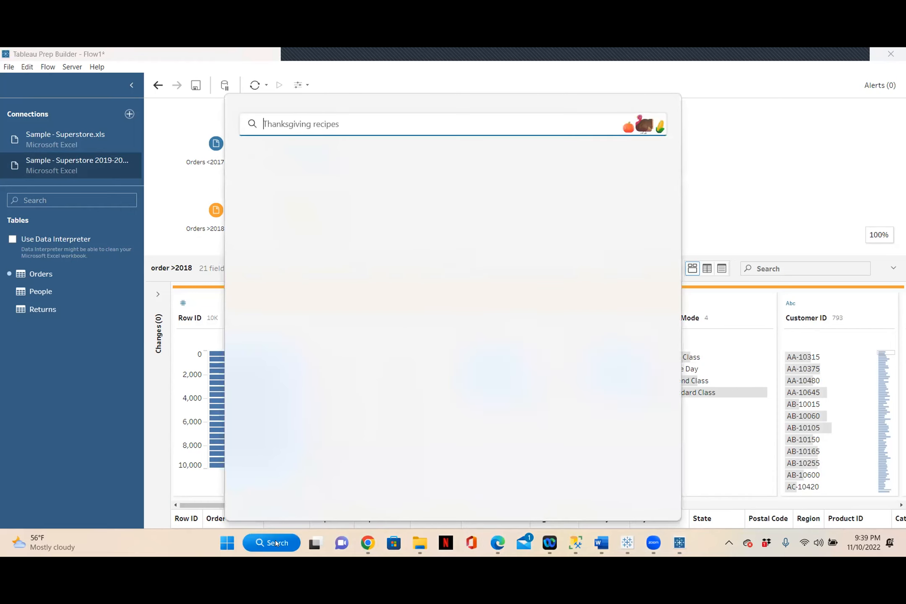
{"action": "type", "text": "exce"}
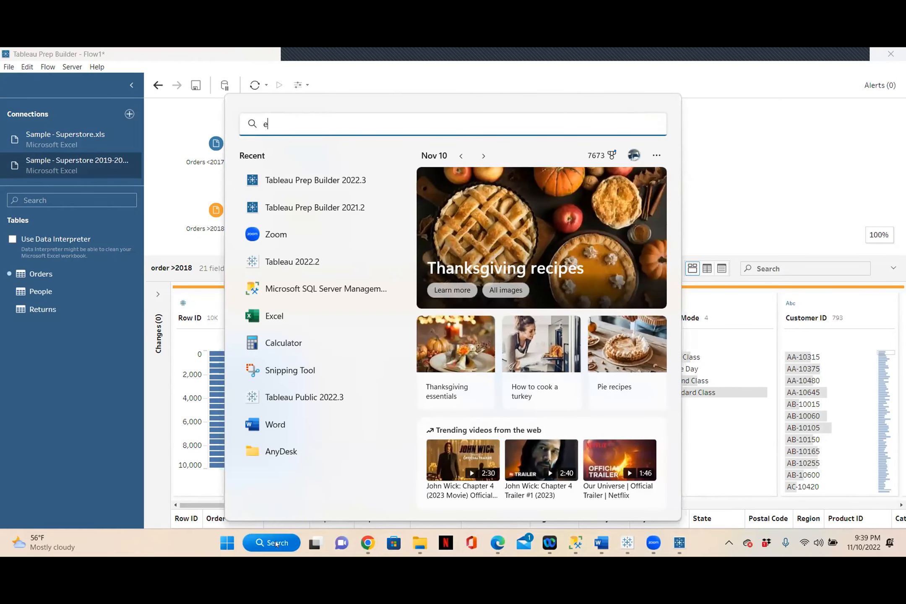
{"action": "type", "text": "l"}
{"action": "left_click", "coordinate": [281, 212]}
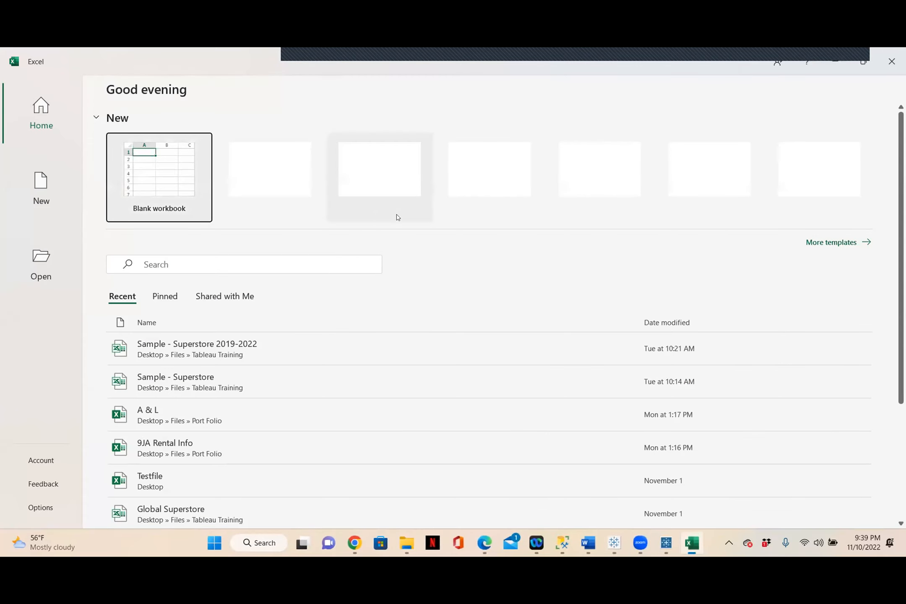
{"action": "left_click", "coordinate": [159, 180]}
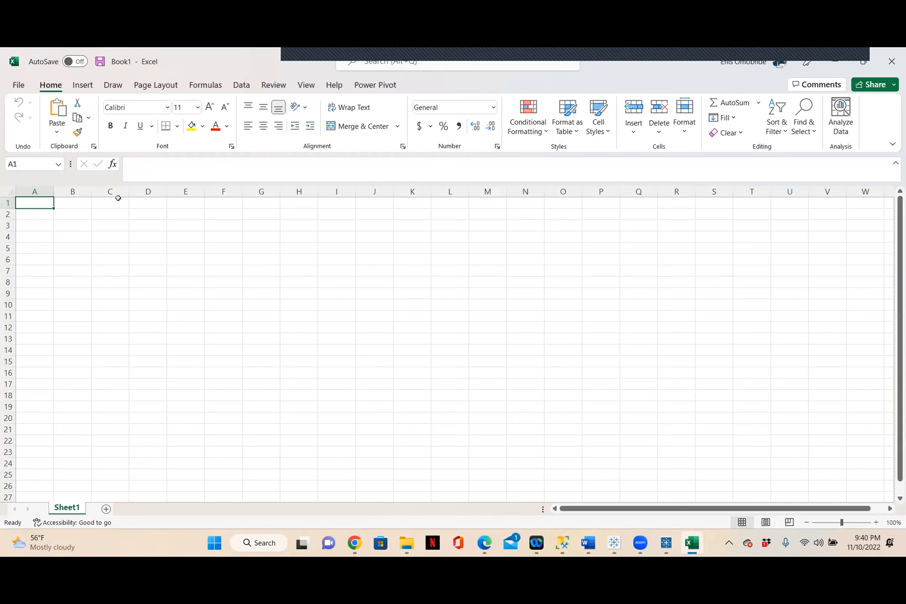
Step: Enter the column headers SALE in cell A1 and DATE in cell B1
{"action": "type", "text": "SALE"}
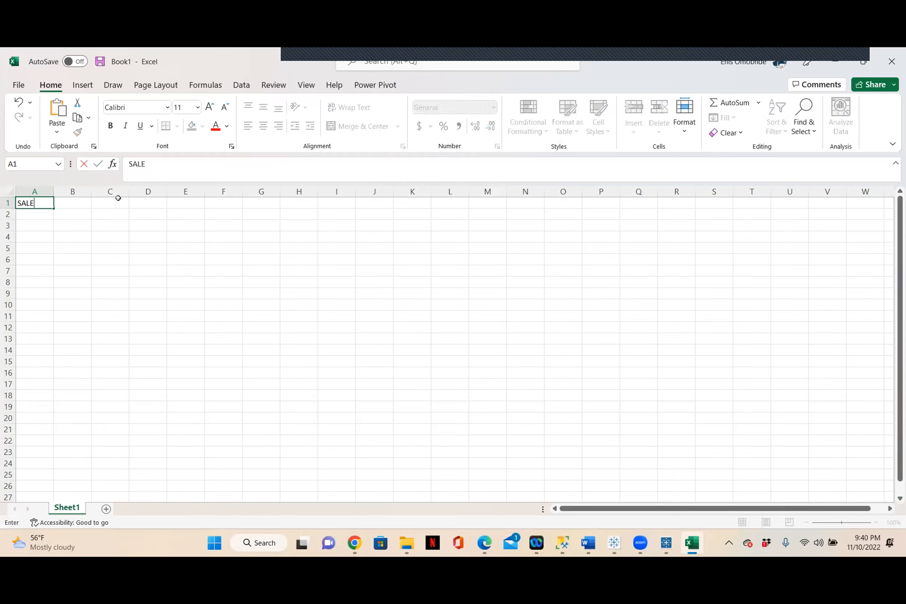
{"action": "type", "text": " DATE"}
{"action": "key", "text": "BackSpace"}
{"action": "key", "text": "BackSpace"}
{"action": "key", "text": "BackSpace"}
{"action": "key", "text": "BackSpace"}
{"action": "key", "text": "F2"}
{"action": "left_click", "coordinate": [101, 203]}
{"action": "left_click", "coordinate": [80, 203]}
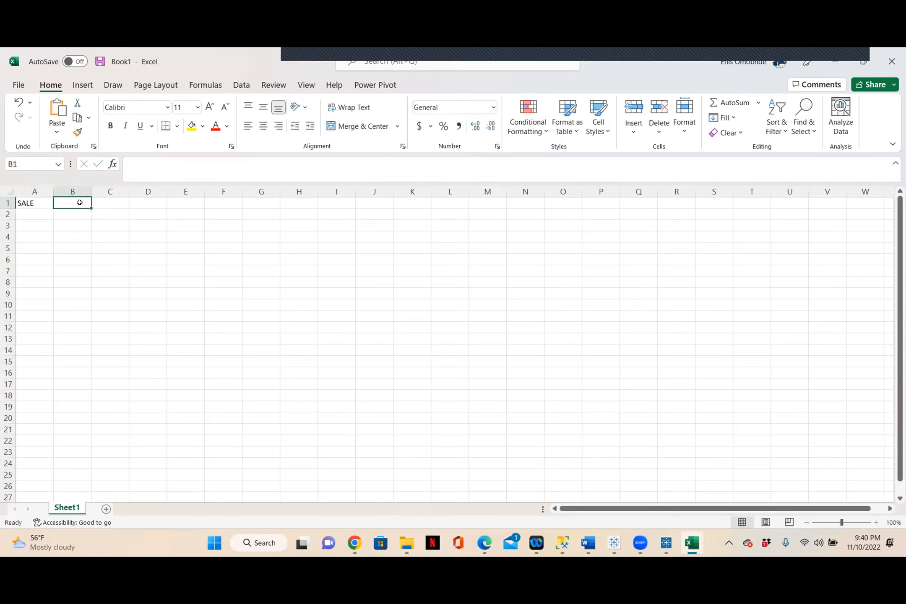
{"action": "type", "text": "DATE"}
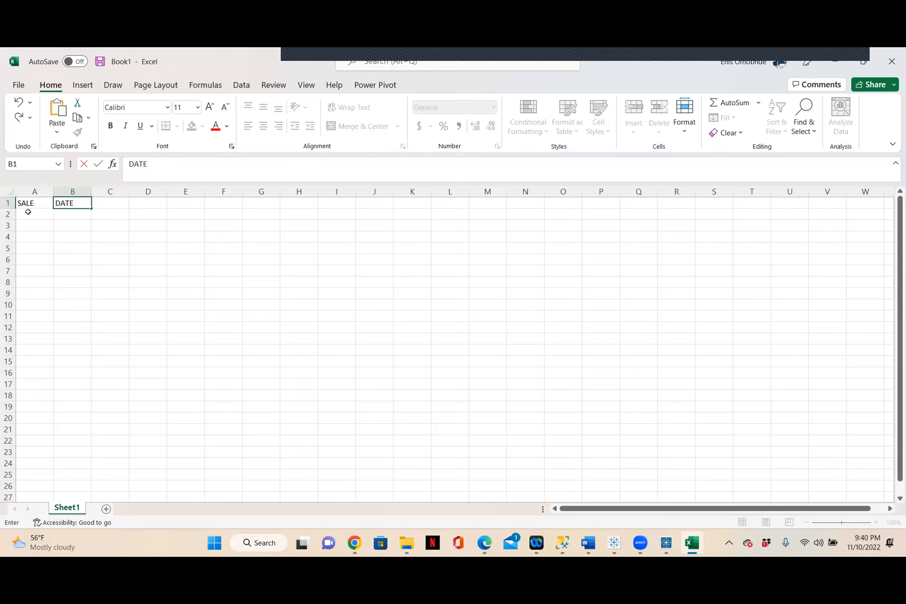
Step: Fill the SALE column with the values 10, 20 and 13 in cells A2 to A4
{"action": "left_click", "coordinate": [27, 211]}
{"action": "type", "text": "10"}
{"action": "key", "text": "Return"}
{"action": "type", "text": "20"}
{"action": "left_click", "coordinate": [33, 237]}
{"action": "type", "text": "13"}
Step: Fill the DATE column with 1/1/2022, 2/10/2022 and 3/5/2022 in cells B2 to B4
{"action": "left_click", "coordinate": [66, 212]}
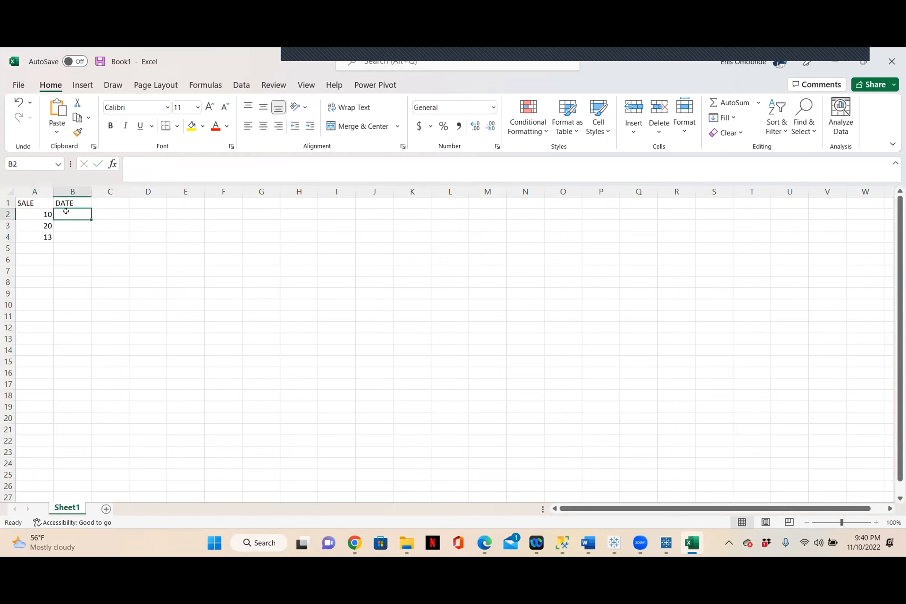
{"action": "type", "text": "1/"}
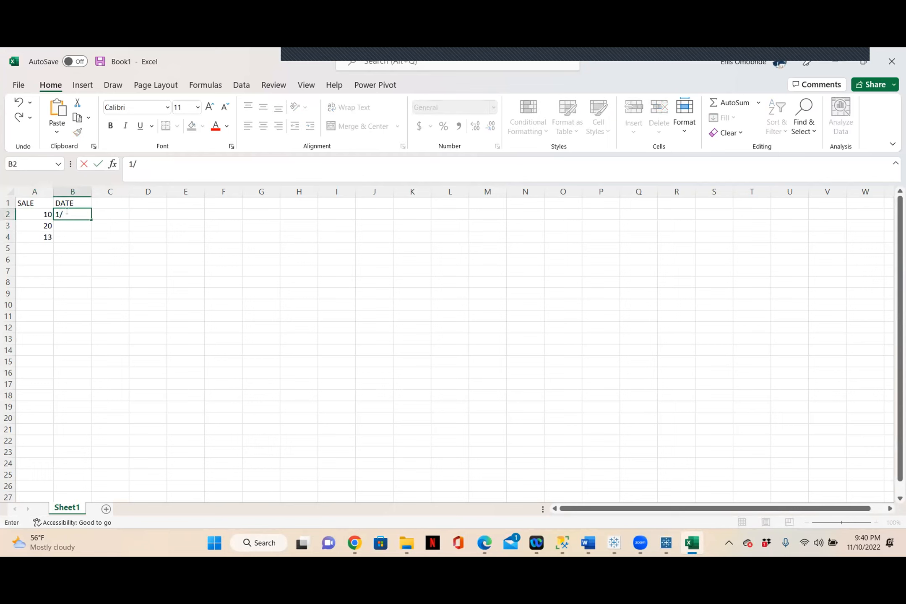
{"action": "type", "text": "01/2022"}
{"action": "left_click", "coordinate": [65, 226]}
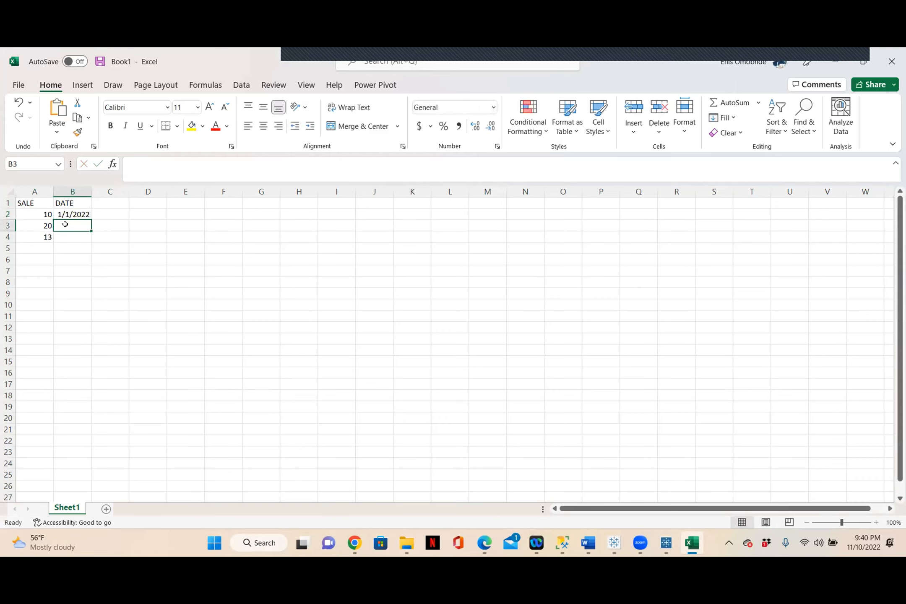
{"action": "type", "text": "02/10"}
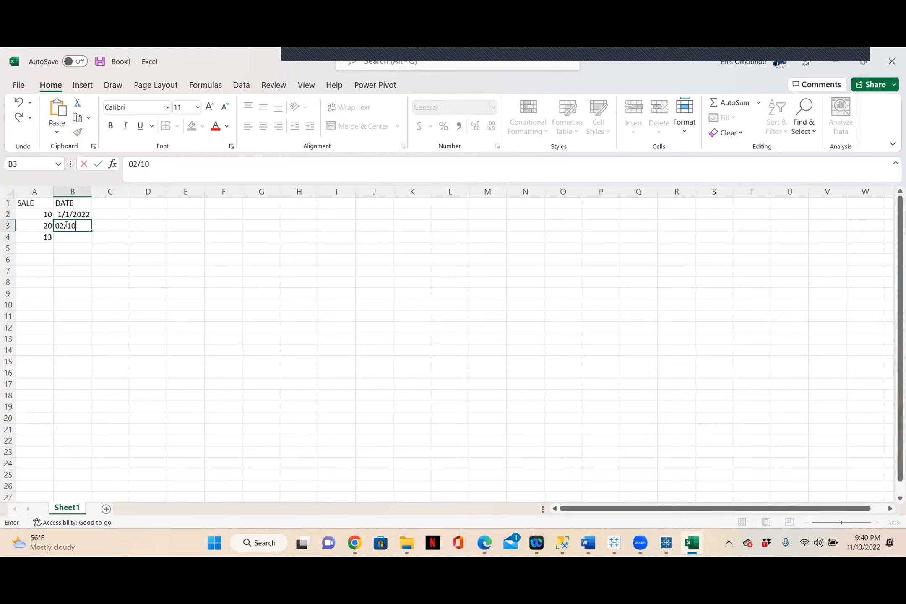
{"action": "type", "text": "/2022"}
{"action": "key", "text": "Return"}
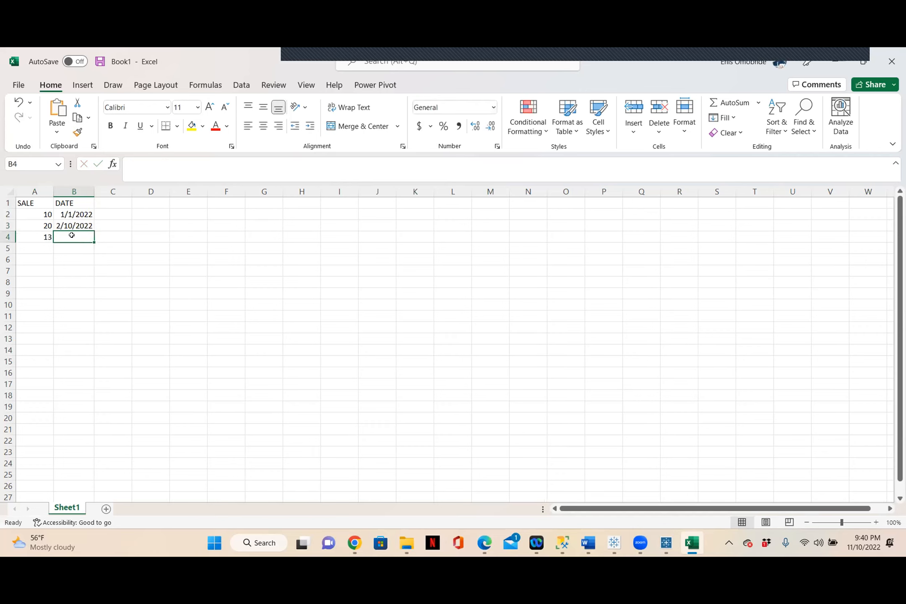
{"action": "type", "text": "30"}
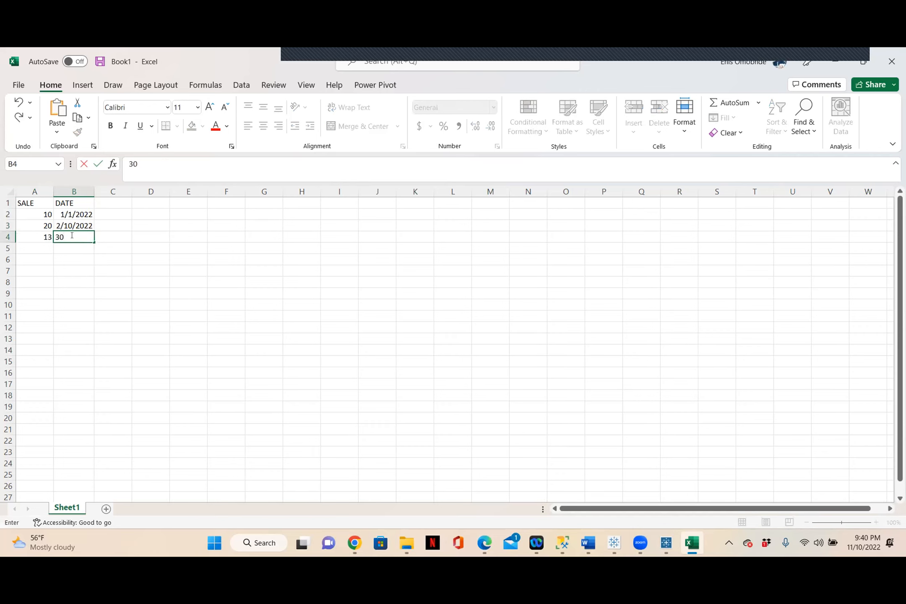
{"action": "key", "text": "BackSpace"}
{"action": "type", "text": "3/5/2022"}
Step: Rename Sheet1 as Sales and add a second worksheet to the workbook
{"action": "left_click", "coordinate": [77, 508]}
{"action": "double_click", "coordinate": [76, 509]}
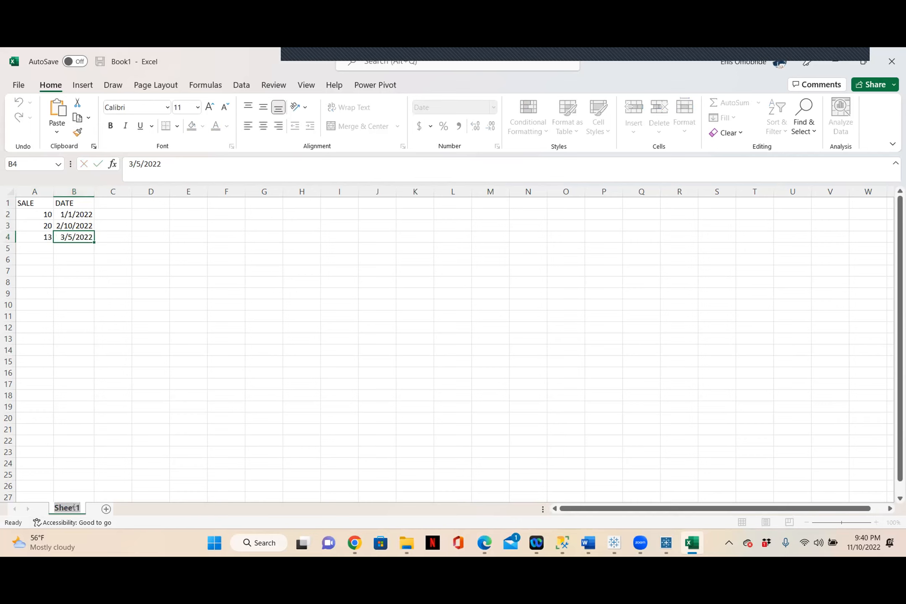
{"action": "type", "text": "sALE"}
{"action": "key", "text": "BackSpace"}
{"action": "key", "text": "BackSpace"}
{"action": "key", "text": "BackSpace"}
{"action": "key", "text": "BackSpace"}
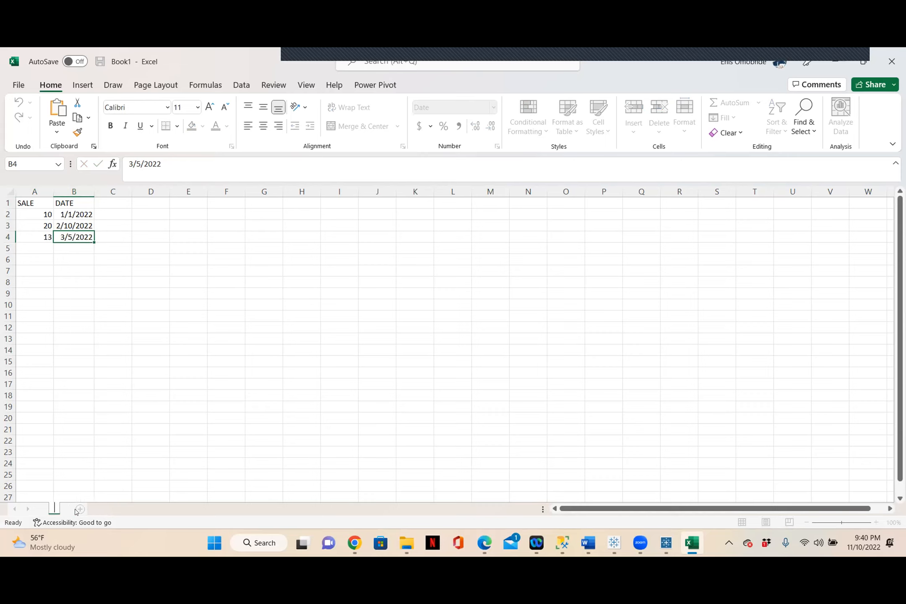
{"action": "type", "text": "A"}
{"action": "key", "text": "BackSpace"}
{"action": "type", "text": "Sales"}
{"action": "key", "text": "Return"}
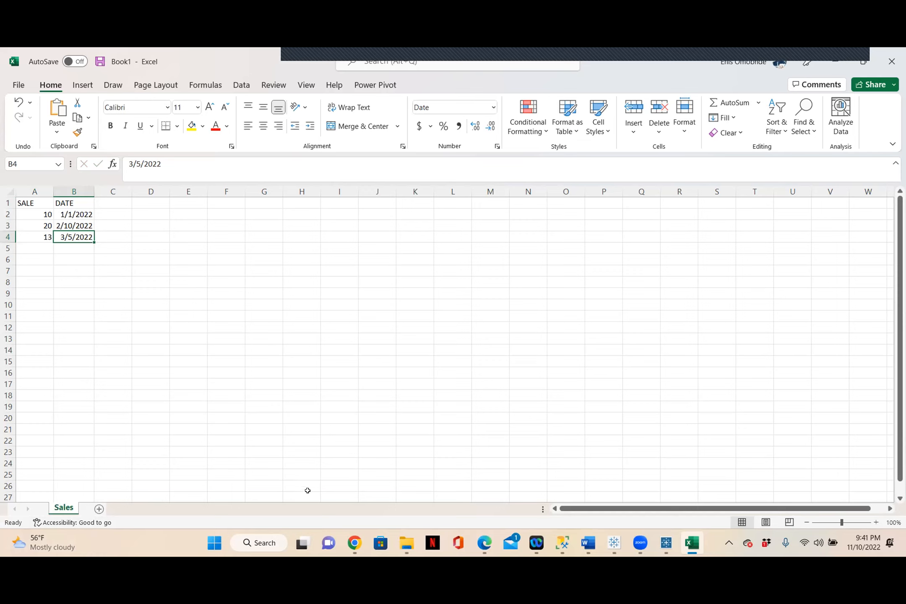
{"action": "left_click", "coordinate": [98, 509]}
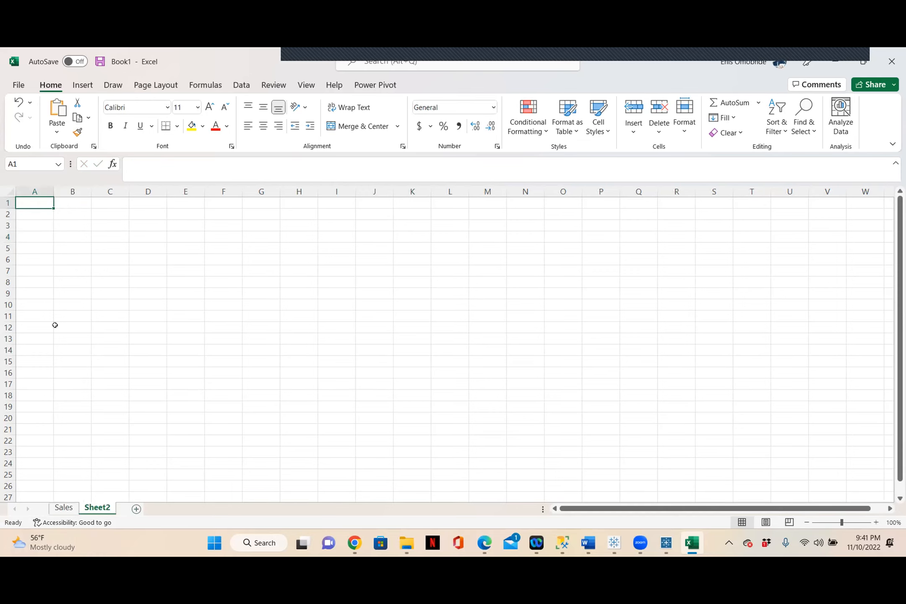
Step: Add a third column header, ID, in cell C1 of the Sales sheet
{"action": "left_click", "coordinate": [62, 508]}
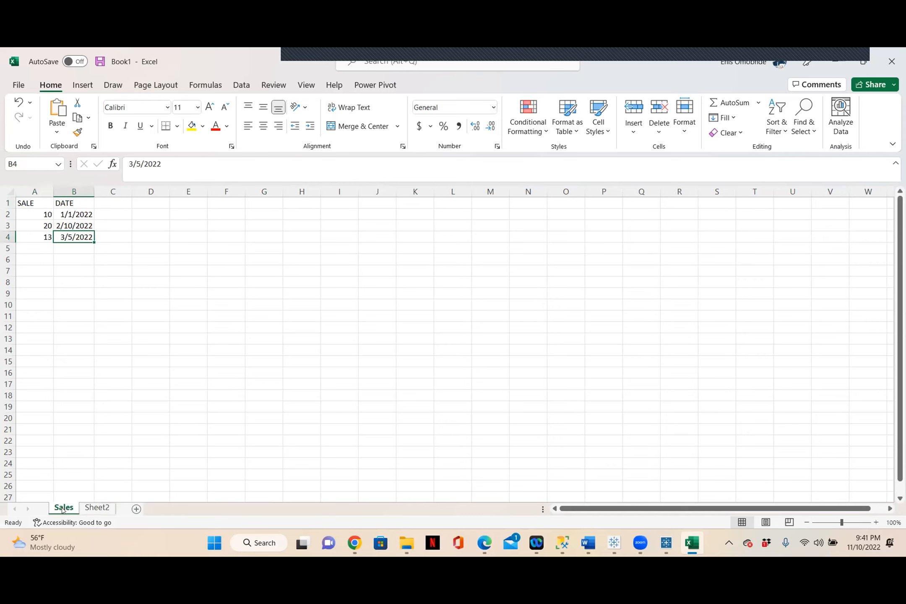
{"action": "left_click", "coordinate": [108, 201]}
{"action": "type", "text": "O"}
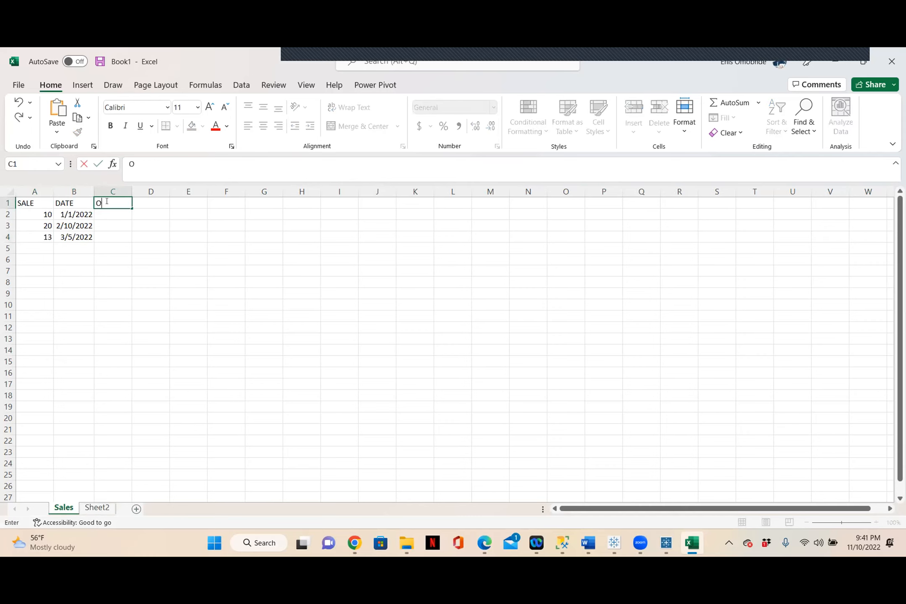
{"action": "type", "text": "rder"}
{"action": "left_click", "coordinate": [115, 214]}
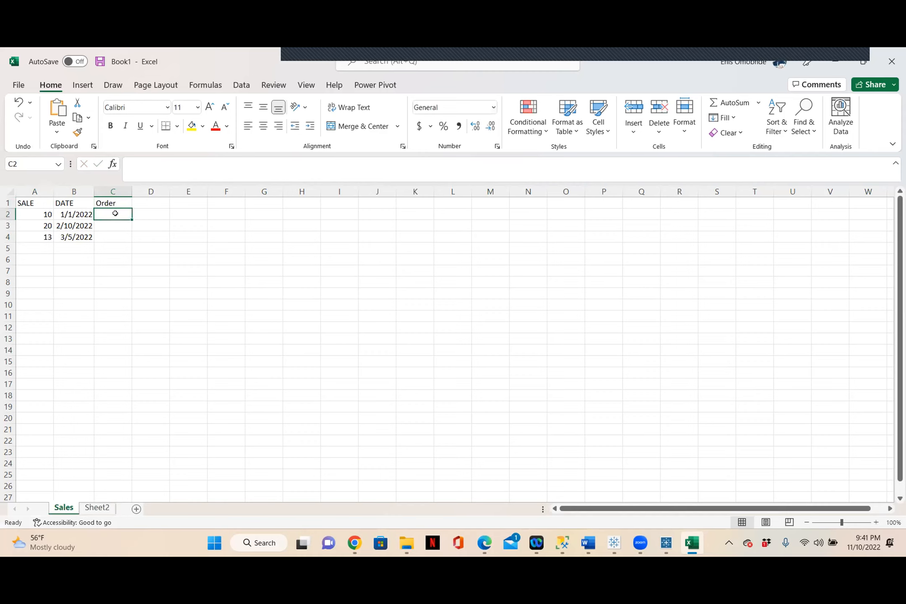
{"action": "left_click", "coordinate": [120, 203]}
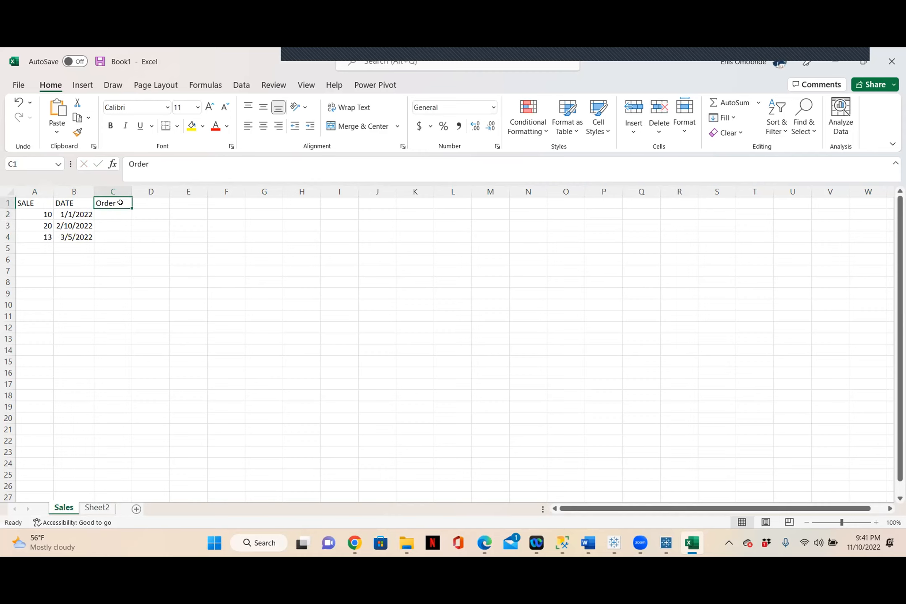
{"action": "key", "text": "BackSpace"}
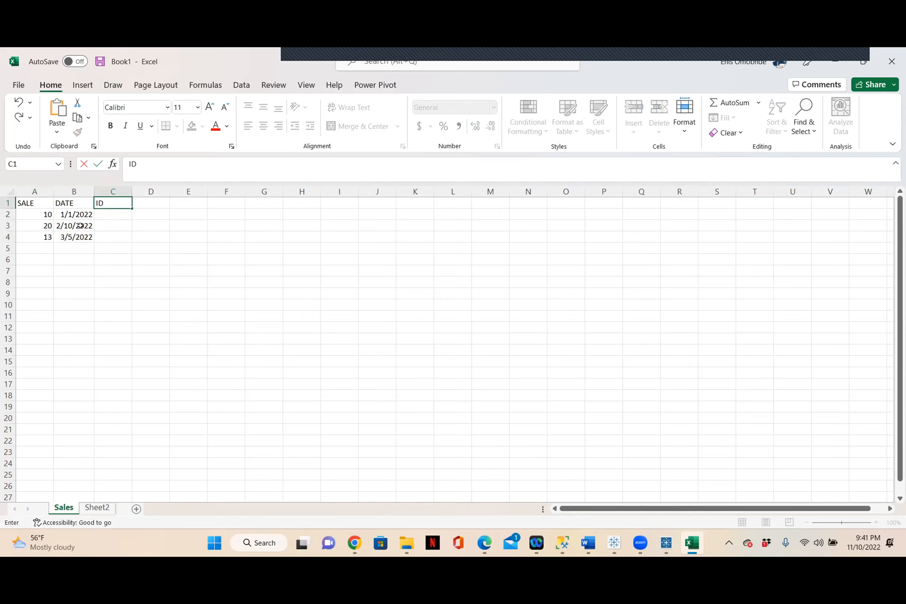
Step: Fill the ID column with A1, B2 and B3 in cells C2 to C4
{"action": "left_click", "coordinate": [110, 213]}
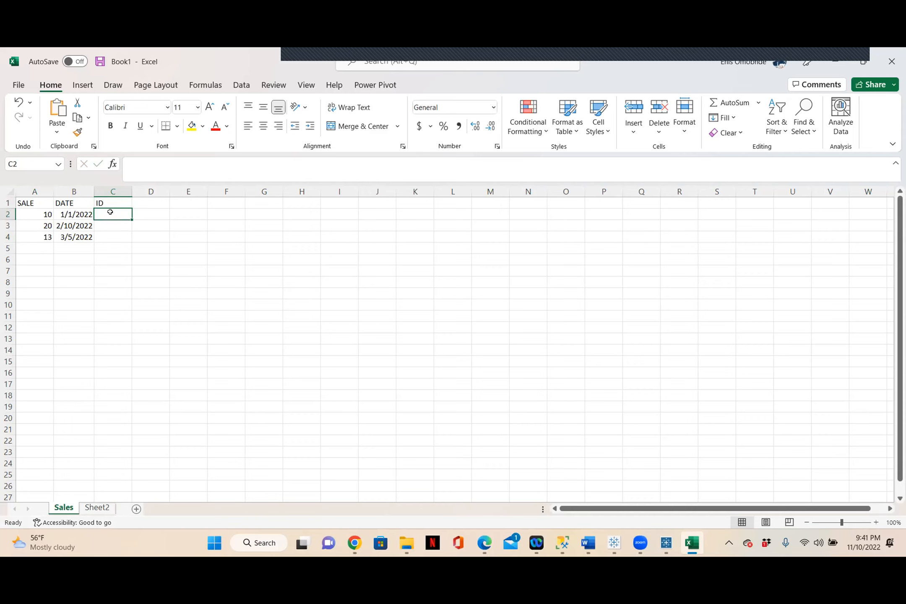
{"action": "type", "text": "A1"}
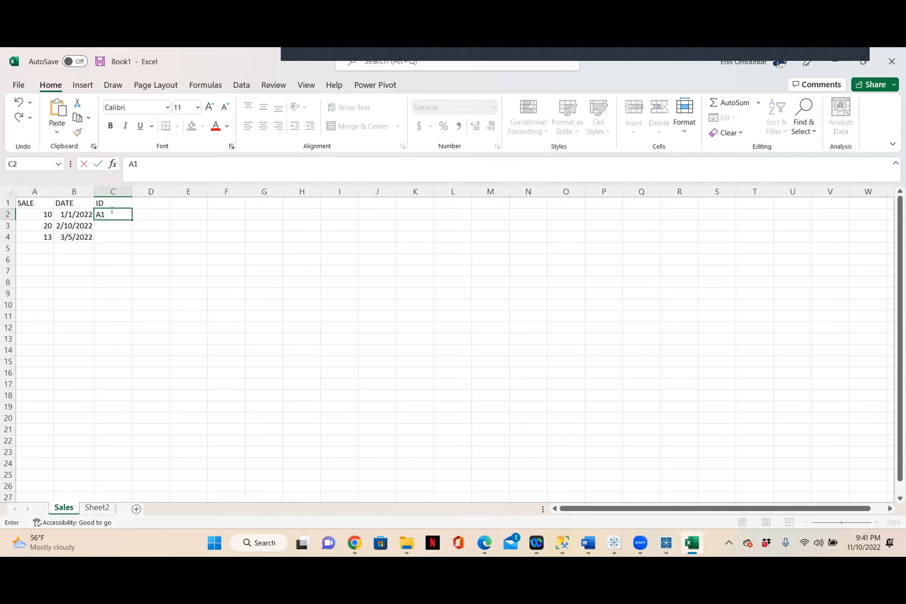
{"action": "left_click", "coordinate": [112, 225]}
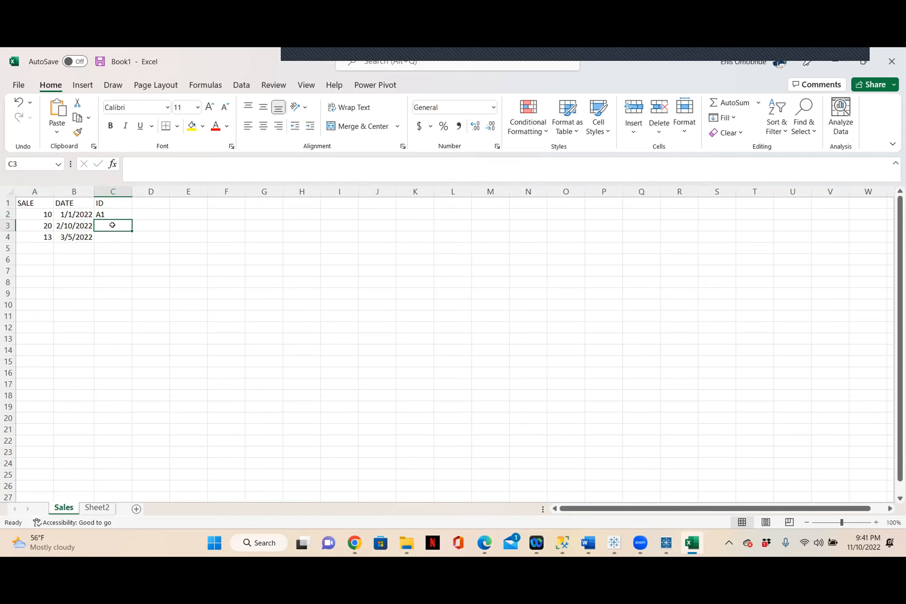
{"action": "type", "text": "B2"}
{"action": "left_click", "coordinate": [102, 236]}
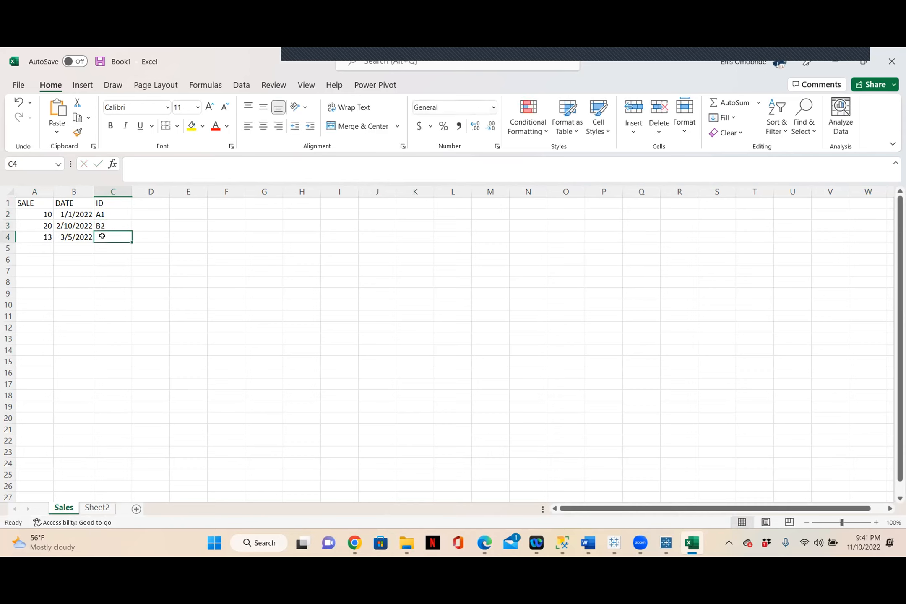
{"action": "type", "text": "#"}
{"action": "key", "text": "BackSpace"}
{"action": "type", "text": "B"}
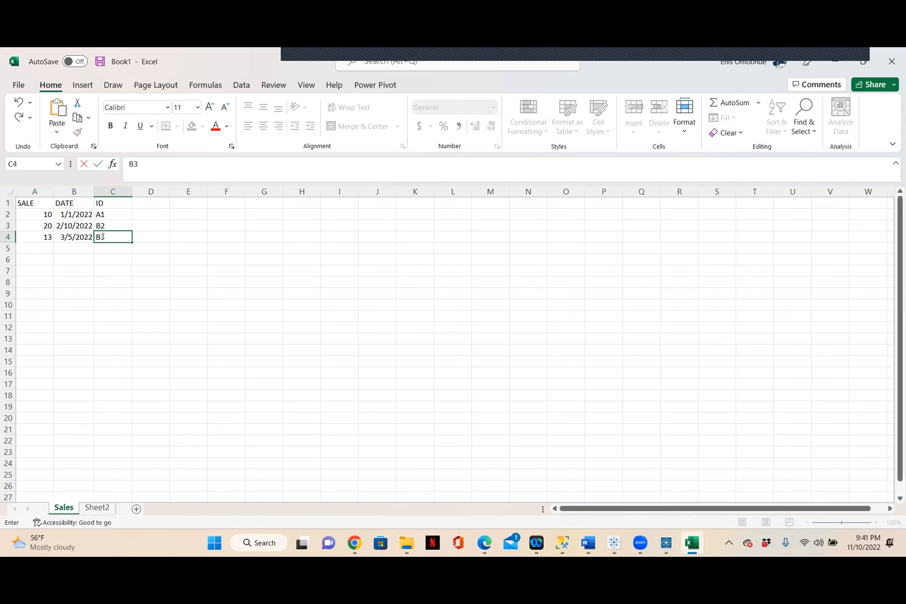
{"action": "type", "text": "3"}
{"action": "left_click", "coordinate": [124, 269]}
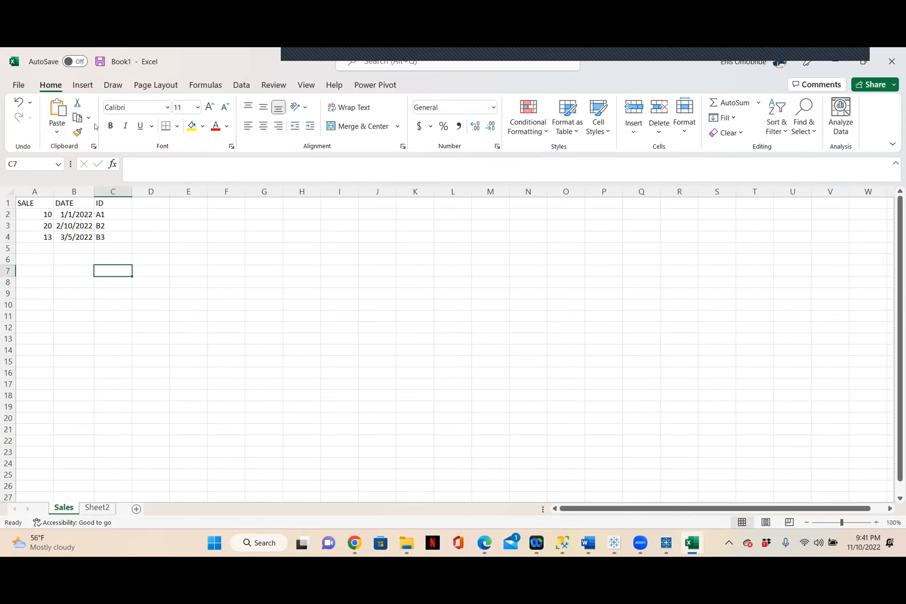
Step: Add a Region column on Sheet2 in cells A1 to A4, listing USA, Brazil and Italy beneath the header
{"action": "left_click", "coordinate": [97, 508]}
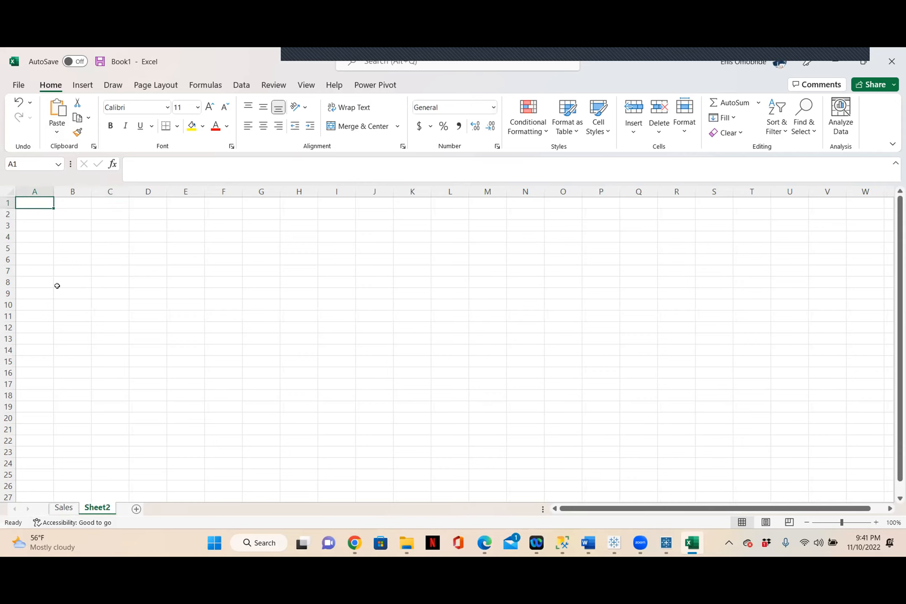
{"action": "type", "text": "Region"}
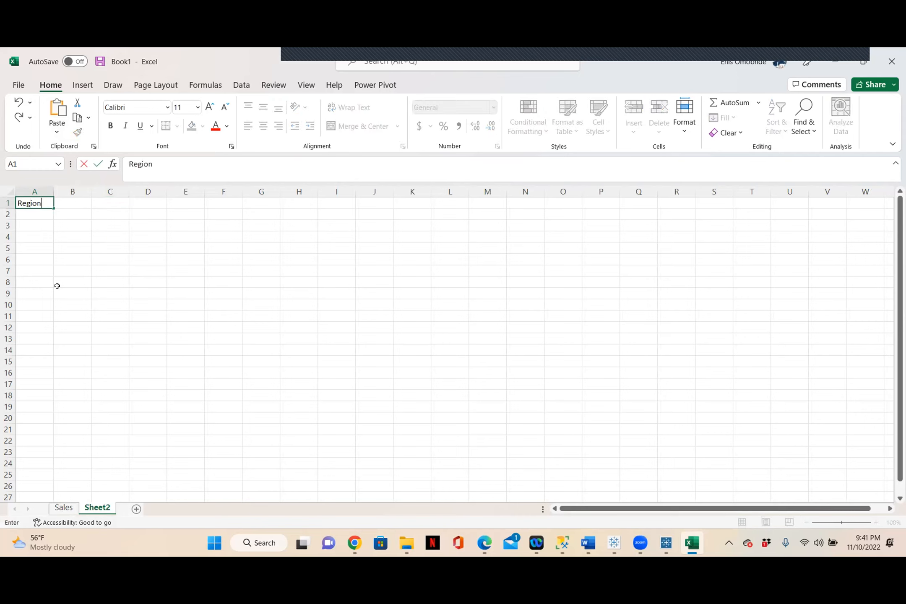
{"action": "left_click", "coordinate": [37, 216]}
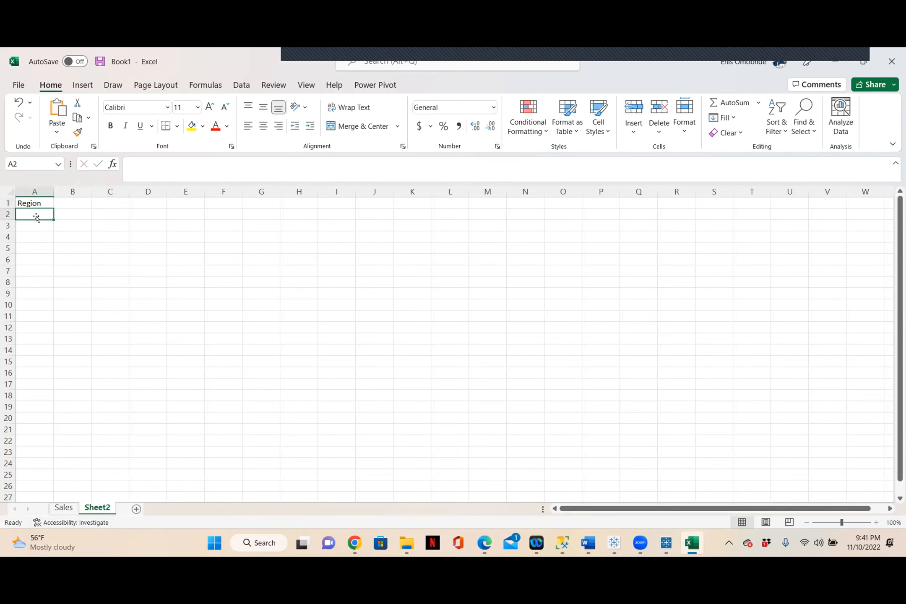
{"action": "type", "text": "USA"}
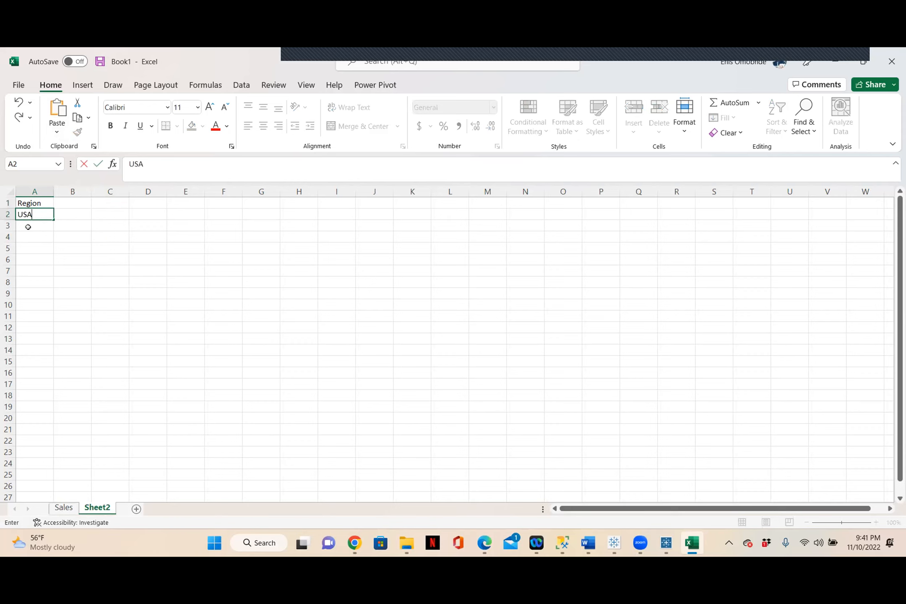
{"action": "left_click", "coordinate": [28, 227]}
{"action": "type", "text": "Bra"}
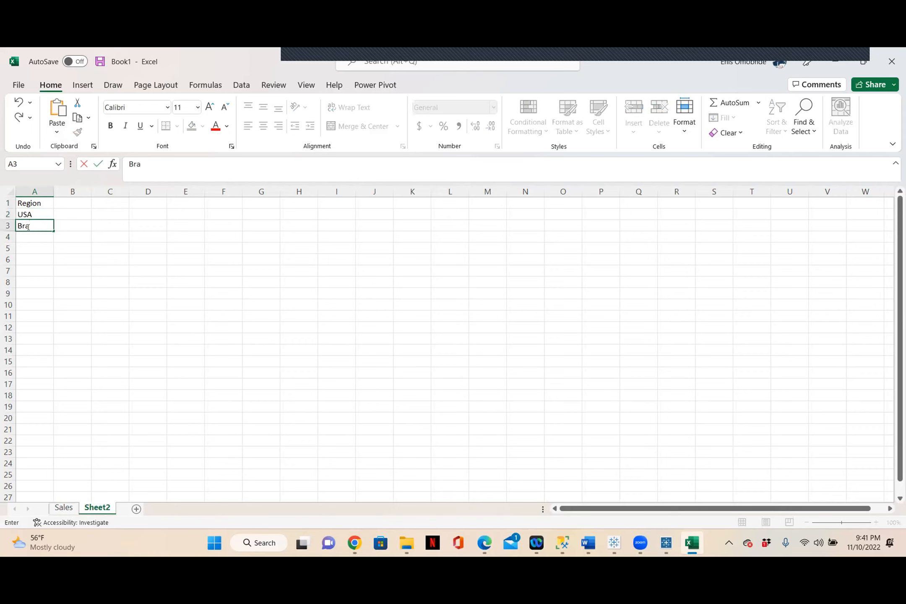
{"action": "type", "text": "zil"}
{"action": "left_click", "coordinate": [33, 235]}
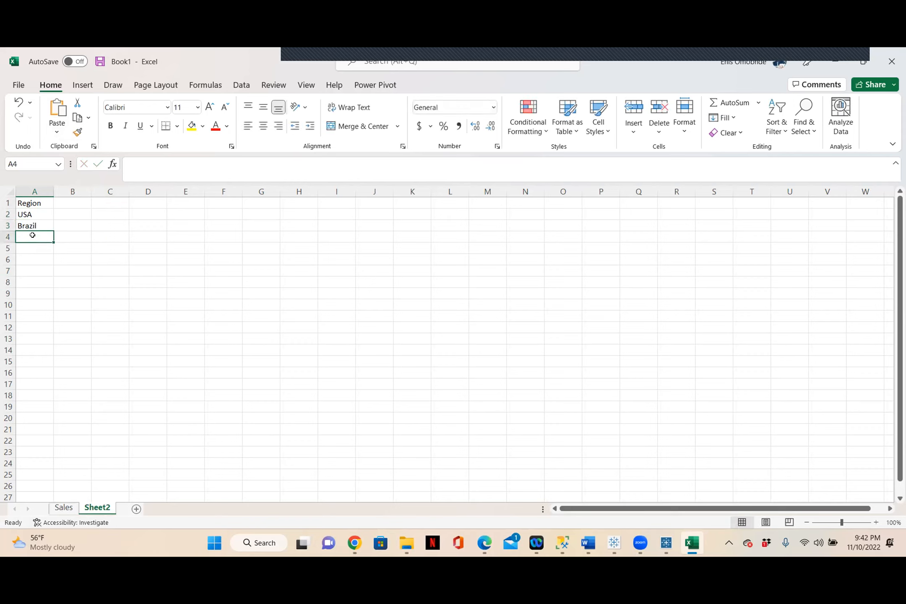
{"action": "type", "text": "Italy"}
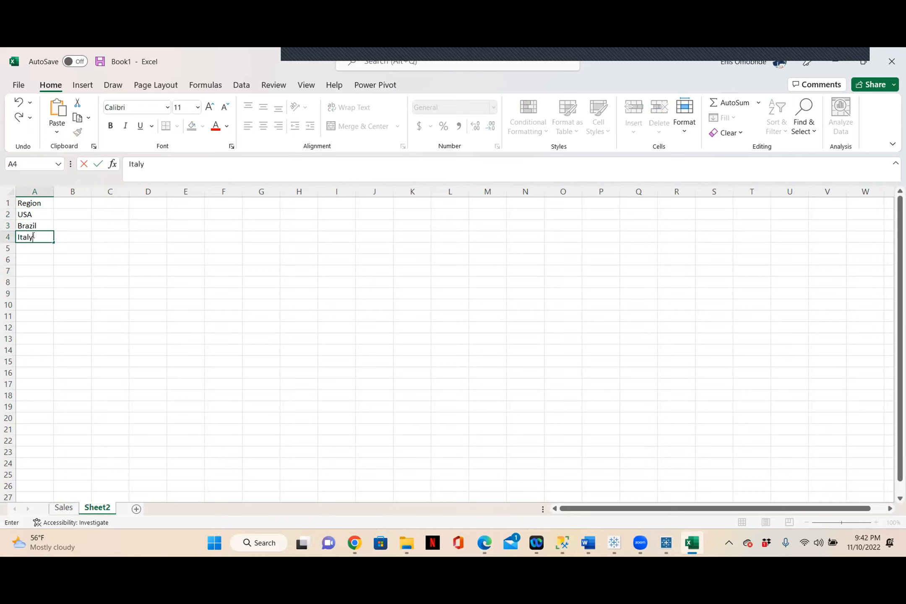
{"action": "left_click", "coordinate": [77, 248]}
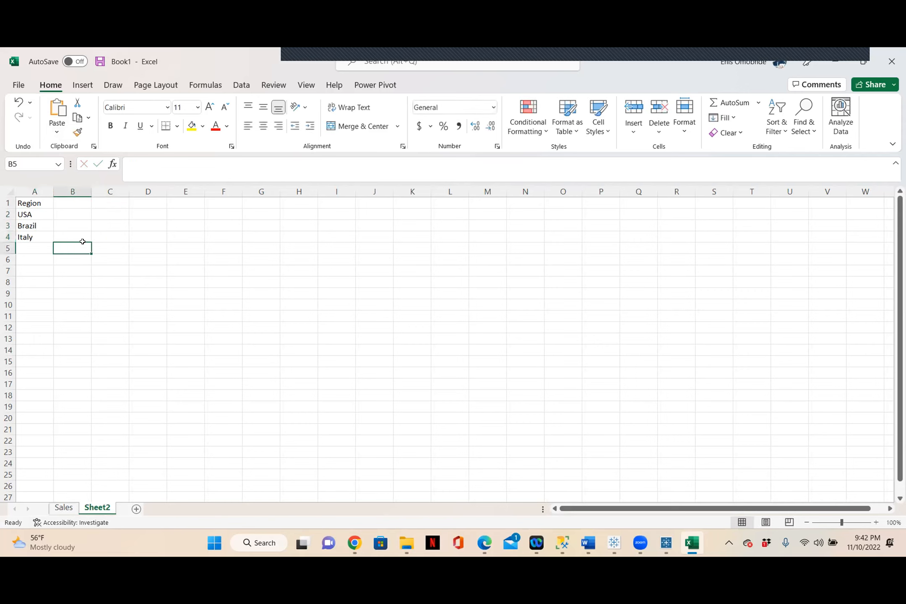
Step: Add an ID column in cells B1 to B4 of Sheet2, with A1, B2 and B3 beneath the header
{"action": "left_click", "coordinate": [68, 203]}
{"action": "type", "text": "ID"}
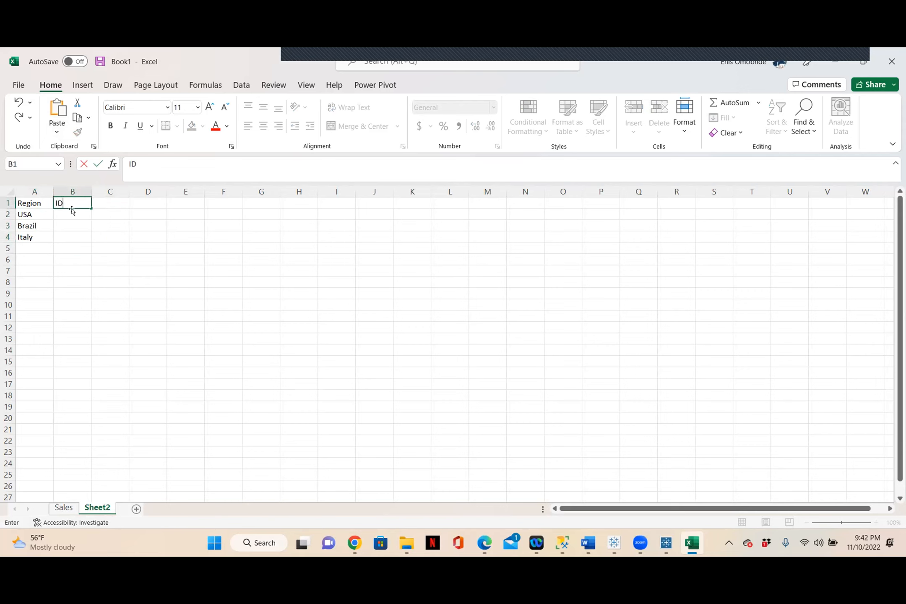
{"action": "left_click", "coordinate": [72, 211]}
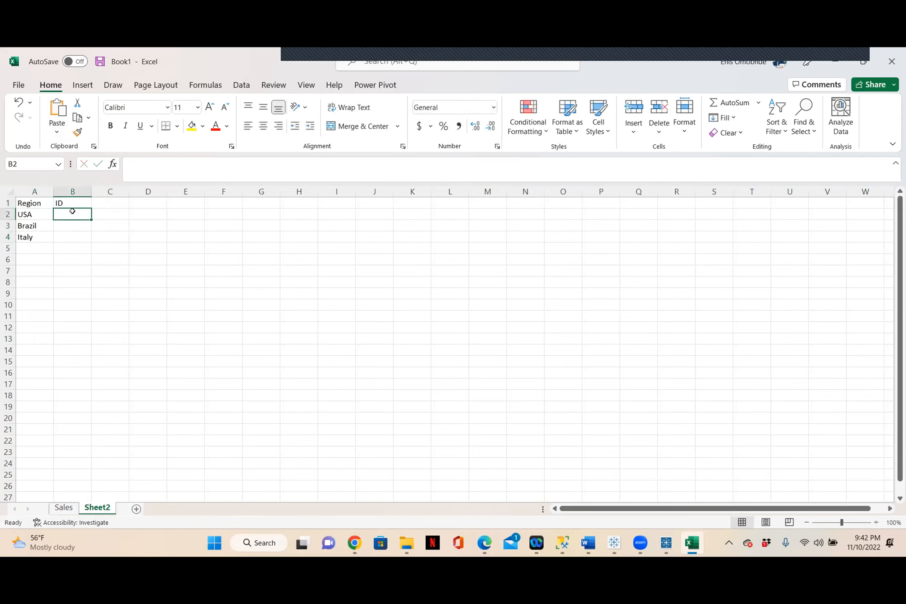
{"action": "type", "text": "A1"}
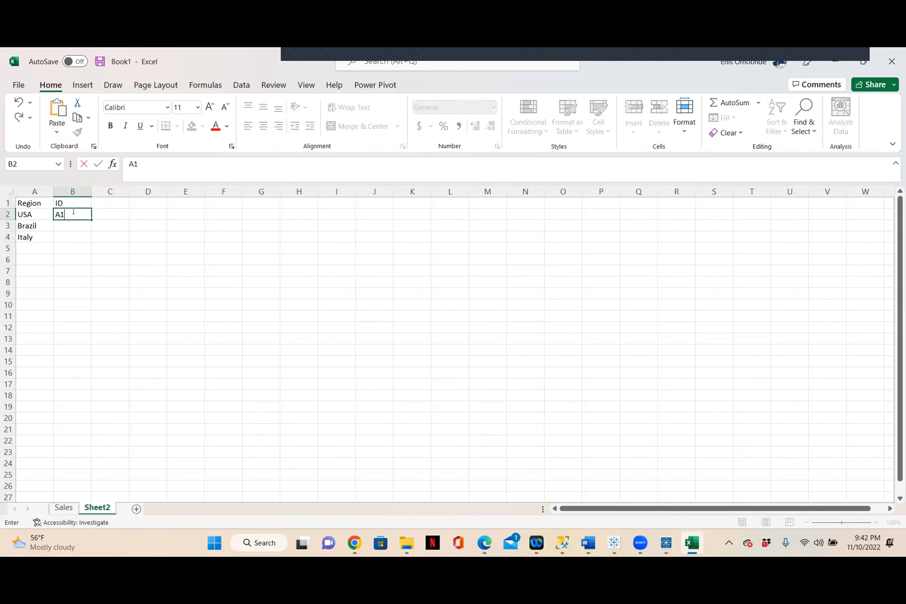
{"action": "left_click", "coordinate": [72, 228]}
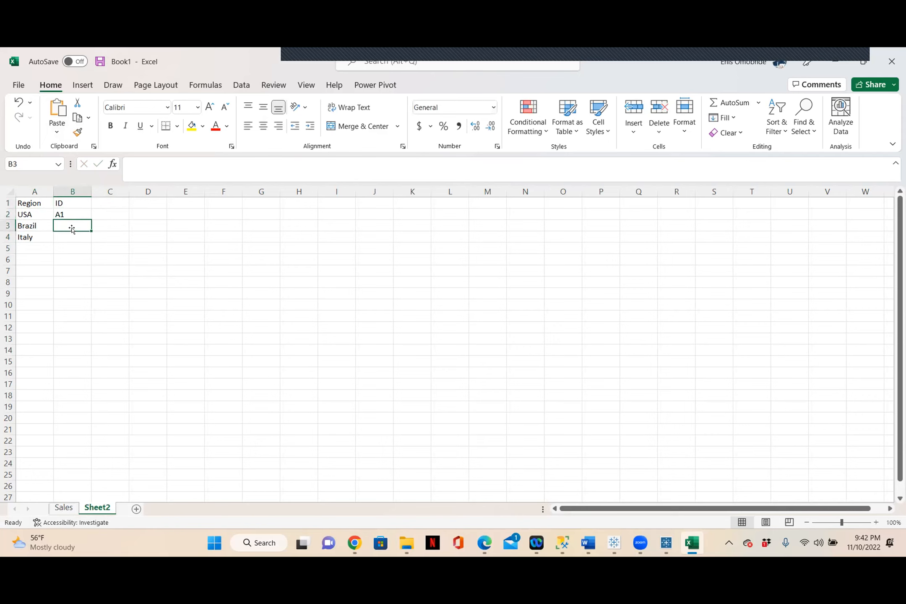
{"action": "type", "text": "B2"}
{"action": "left_click", "coordinate": [72, 238]}
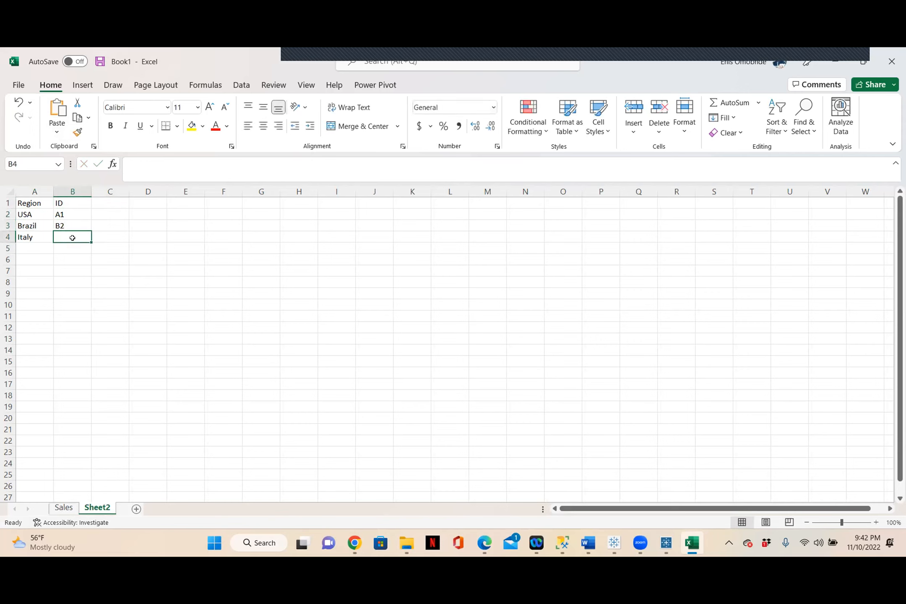
{"action": "type", "text": "B#"}
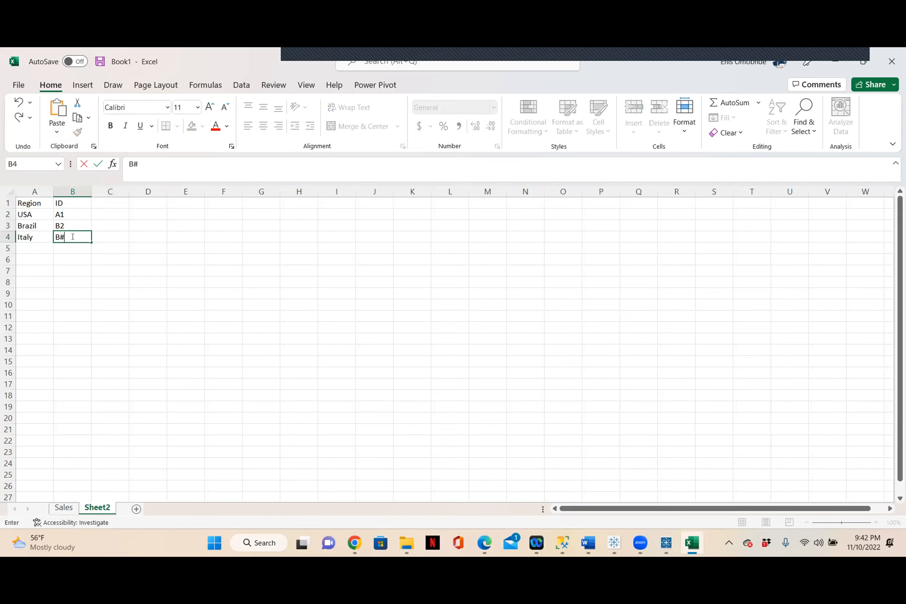
{"action": "key", "text": "BackSpace"}
{"action": "type", "text": "3"}
Step: Rename Sheet2 as Region and compare it with the Sales sheet
{"action": "double_click", "coordinate": [98, 508]}
{"action": "type", "text": "R"}
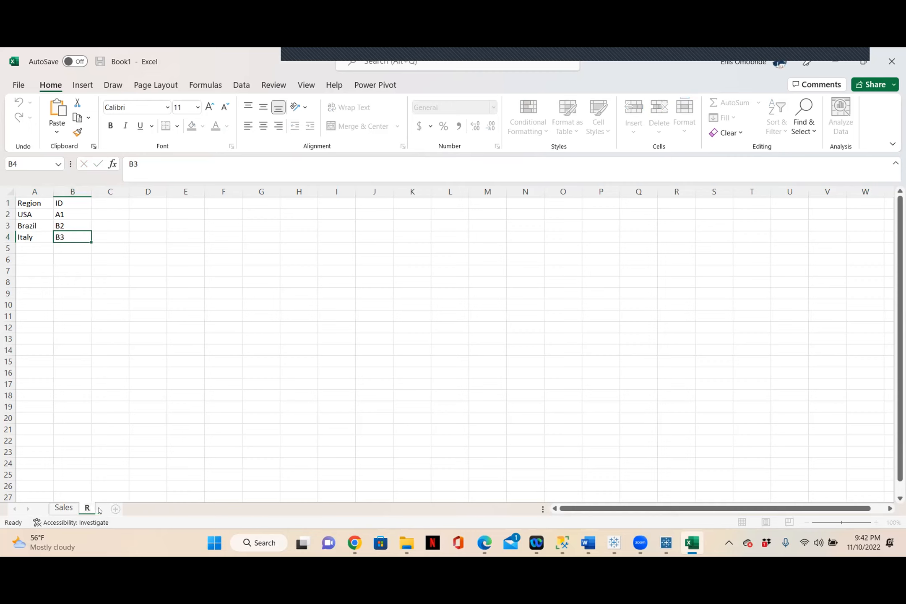
{"action": "type", "text": "egion"}
{"action": "key", "text": "Return"}
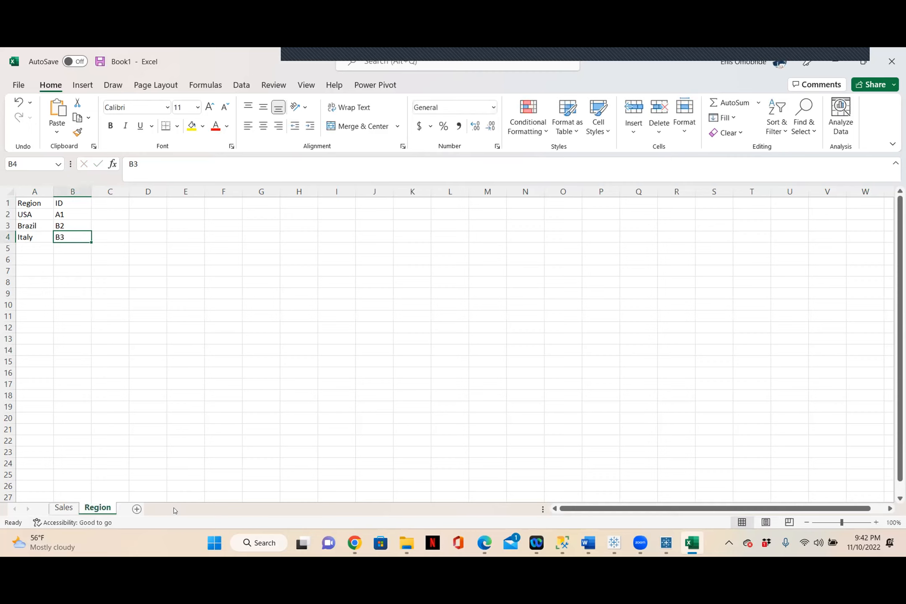
{"action": "left_click", "coordinate": [64, 508]}
{"action": "left_click", "coordinate": [90, 508]}
{"action": "left_click", "coordinate": [64, 507]}
{"action": "left_click", "coordinate": [90, 508]}
Step: Switch to the Word document and insert a two-column, three-row table below the line "Informatica, Alteryx and Tableau"
{"action": "mouse_move", "coordinate": [591, 548]}
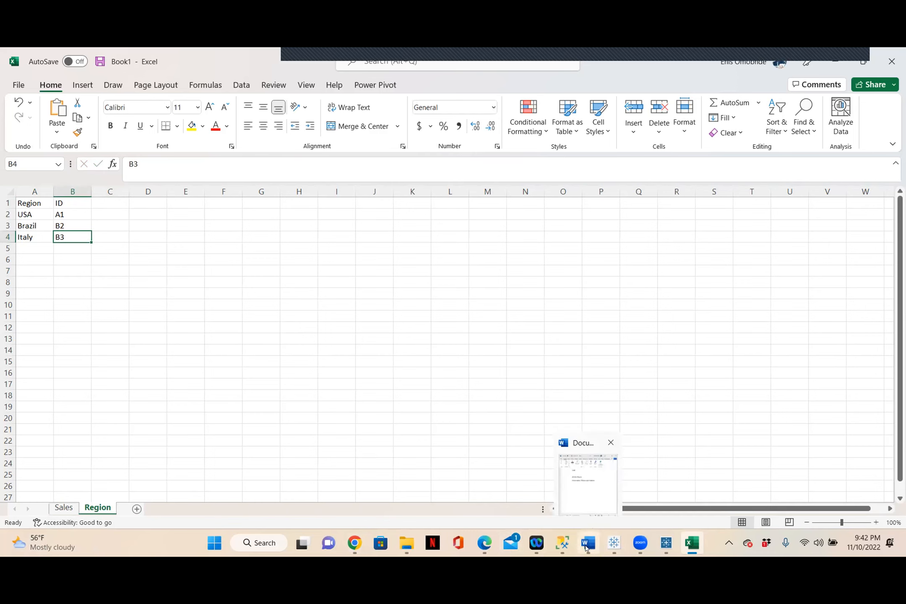
{"action": "left_click", "coordinate": [586, 545]}
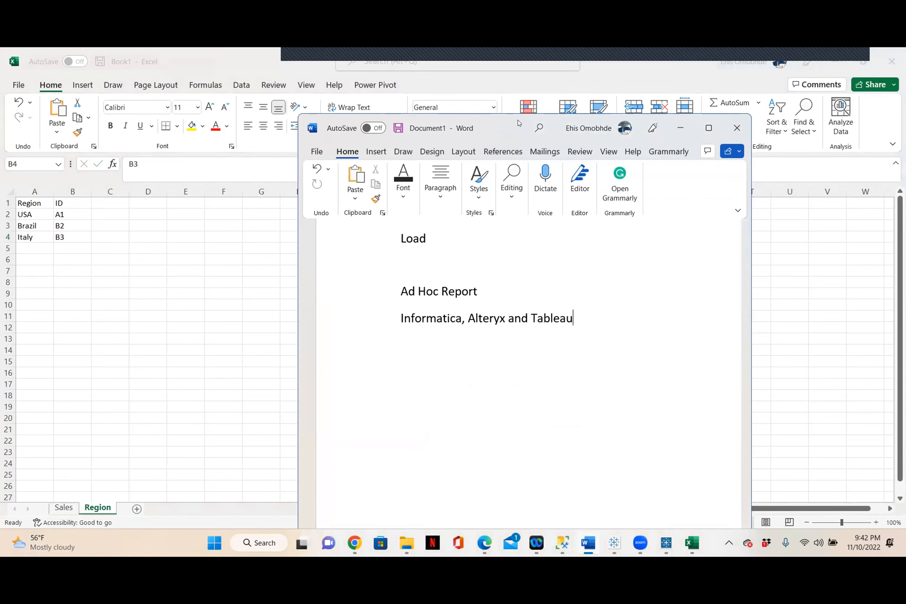
{"action": "left_click_drag", "start_coordinate": [518, 123], "coordinate": [497, 64]}
{"action": "left_click_drag", "start_coordinate": [439, 52], "coordinate": [448, 77]}
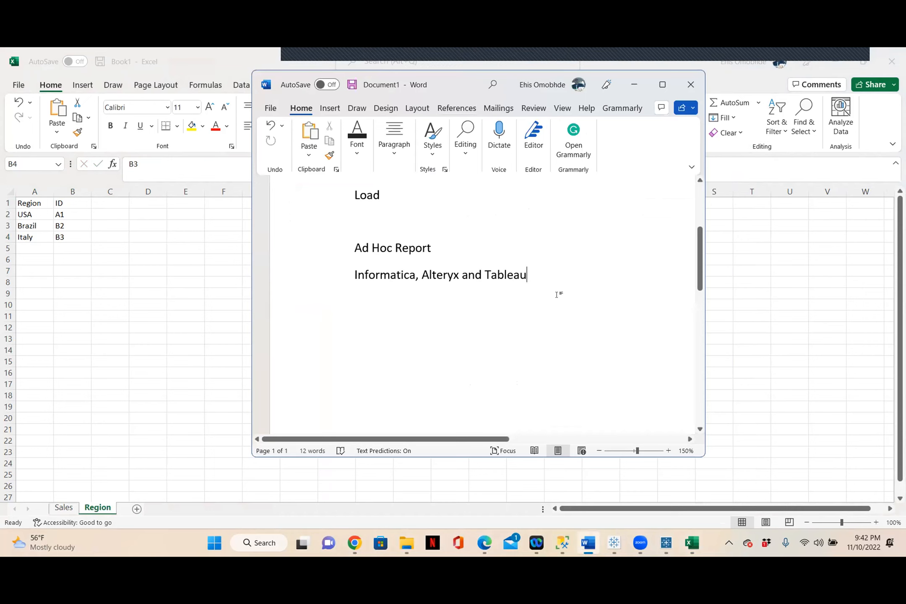
{"action": "key", "text": "Return"}
{"action": "key", "text": "Return"}
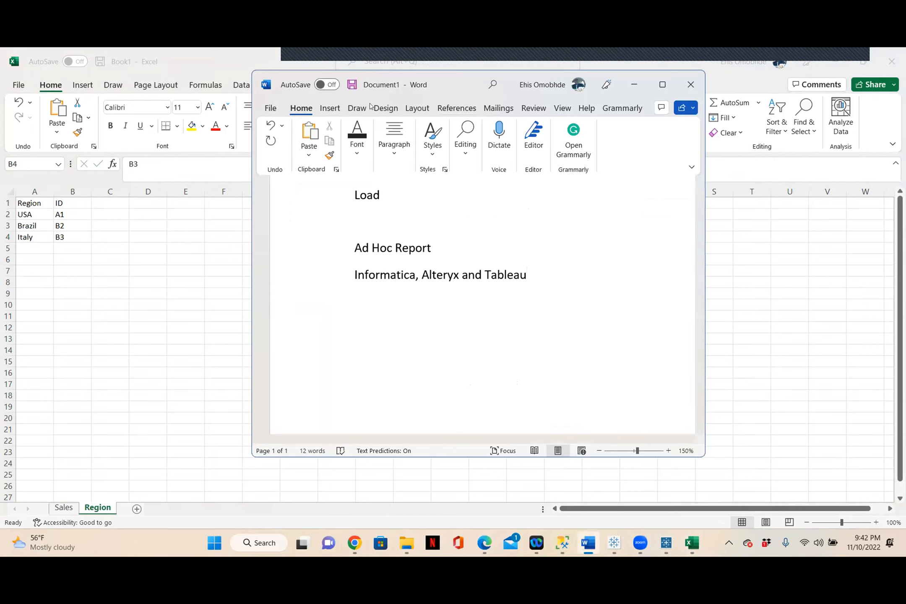
{"action": "left_click", "coordinate": [330, 109]}
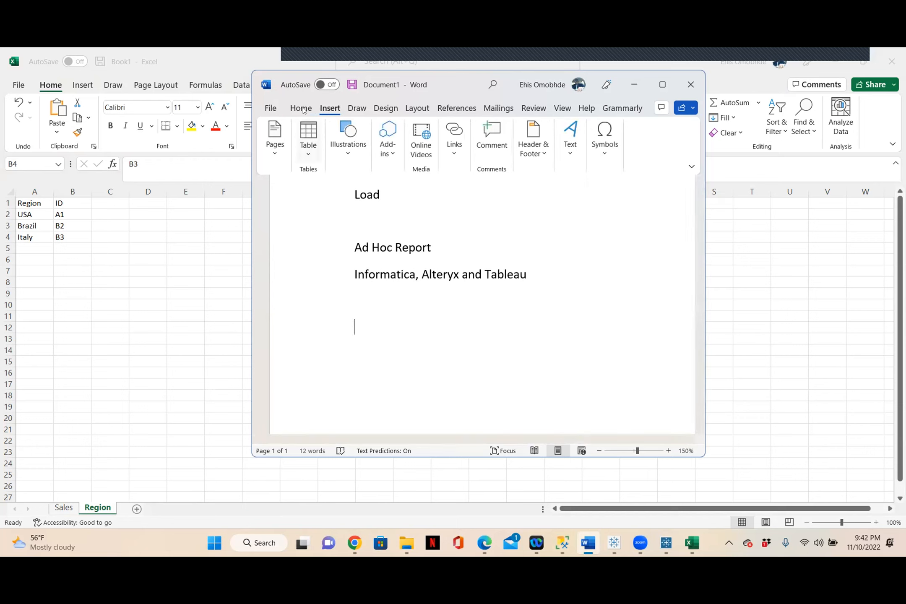
{"action": "left_click", "coordinate": [307, 130]}
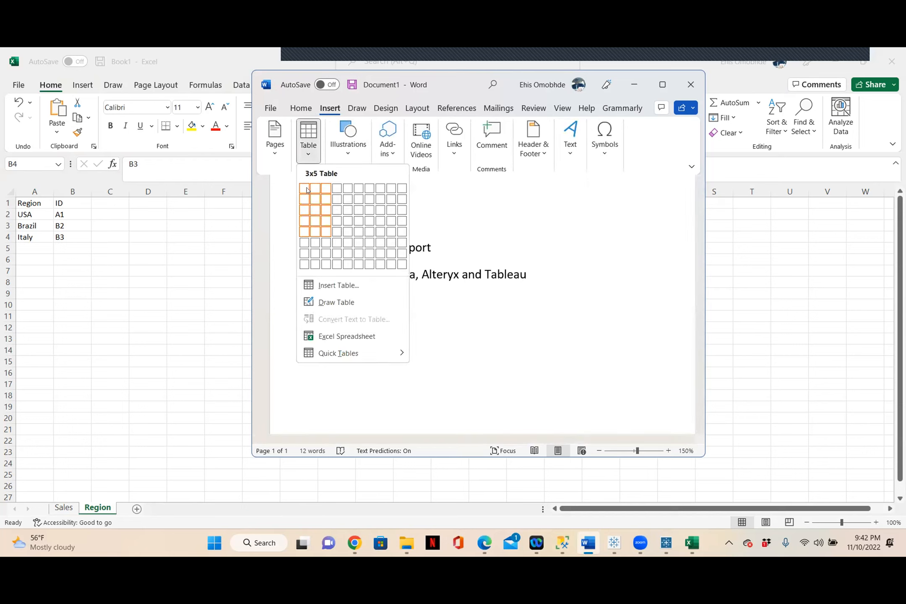
{"action": "left_click", "coordinate": [312, 216]}
{"action": "mouse_move", "coordinate": [503, 441]}
{"action": "left_mouse_down"}
{"action": "mouse_move", "coordinate": [623, 441]}
{"action": "mouse_move", "coordinate": [495, 439]}
{"action": "left_mouse_up"}
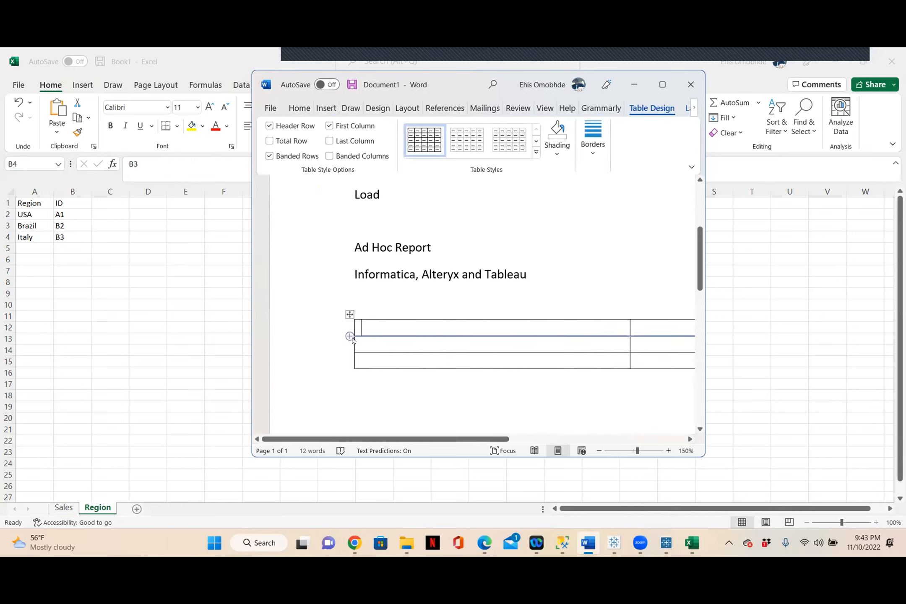
Step: Try to insert a row below the table's first row and shift that row's outer edge inward
{"action": "left_click", "coordinate": [350, 336]}
{"action": "left_click_drag", "start_coordinate": [356, 344], "coordinate": [529, 366]}
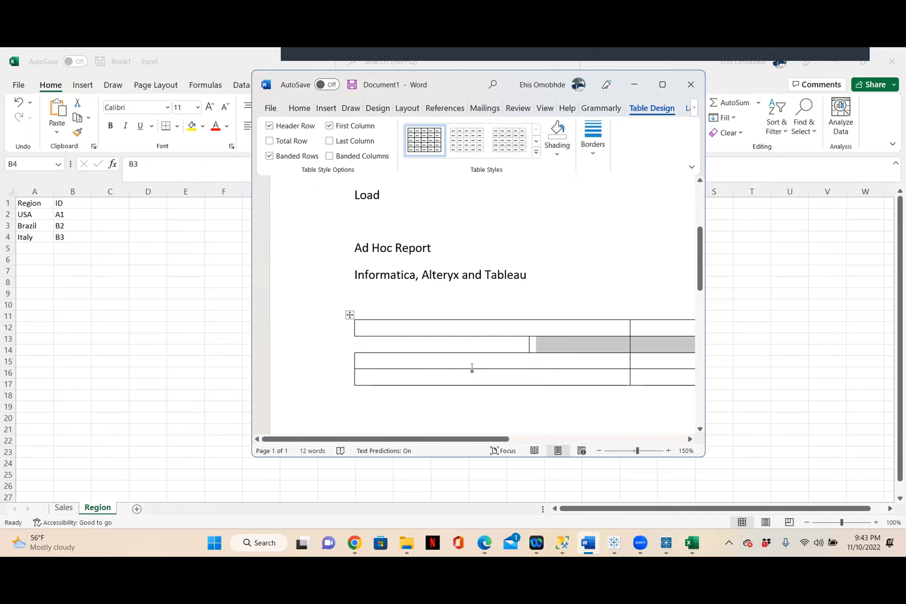
{"action": "key", "text": "Return"}
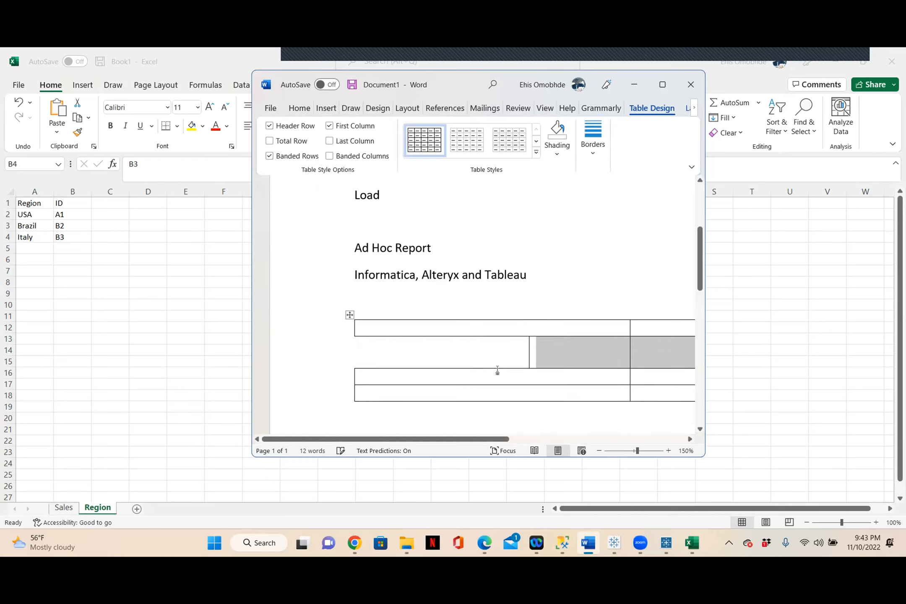
{"action": "key", "text": "ctrl+z"}
{"action": "key", "text": "ctrl+z"}
{"action": "key", "text": "ctrl+z"}
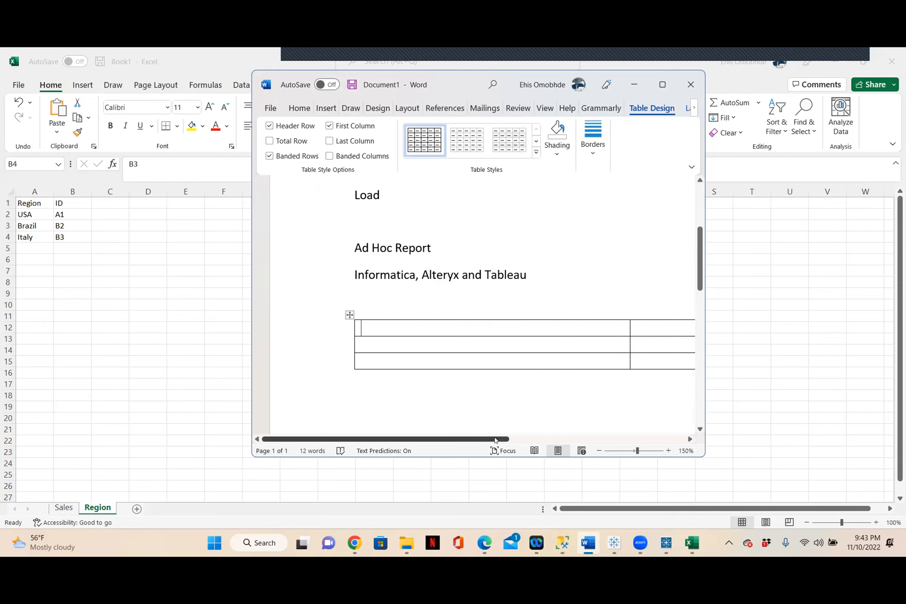
Step: Shrink the table to less than half its width and maximize the document window
{"action": "scroll", "coordinate": [613, 423], "scroll_direction": "right", "scroll_amount": 10}
{"action": "left_click_drag", "start_coordinate": [598, 372], "coordinate": [280, 381]}
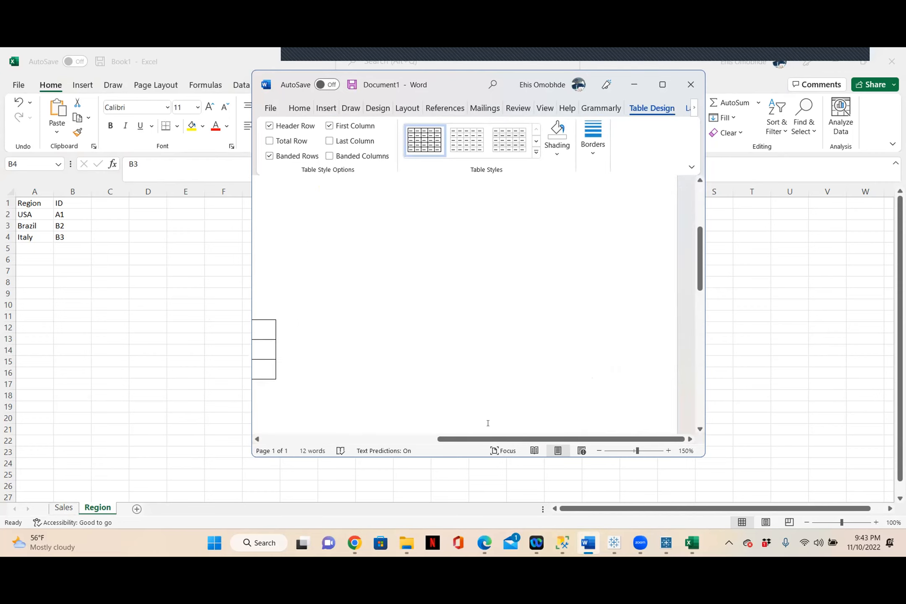
{"action": "key", "text": "ctrl+z"}
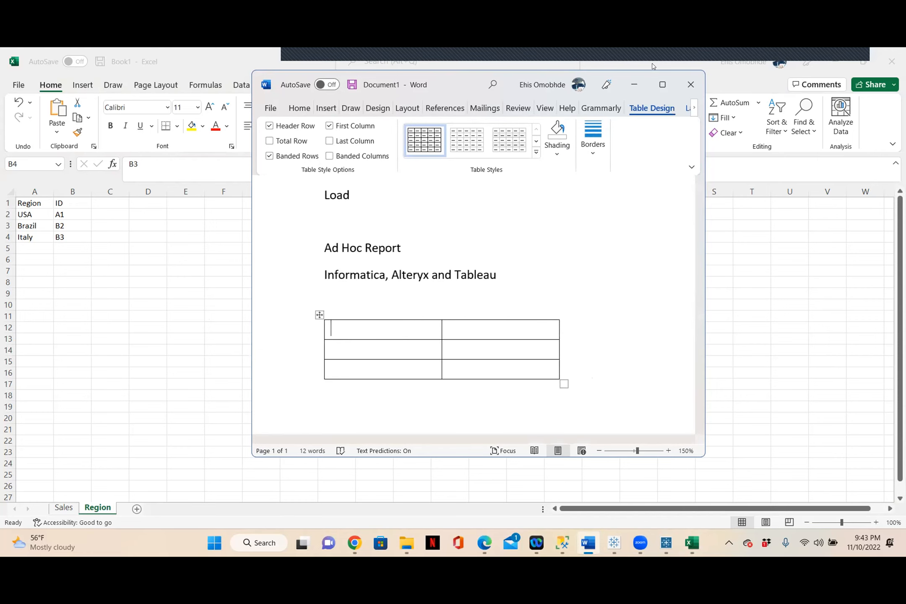
{"action": "left_click", "coordinate": [663, 85]}
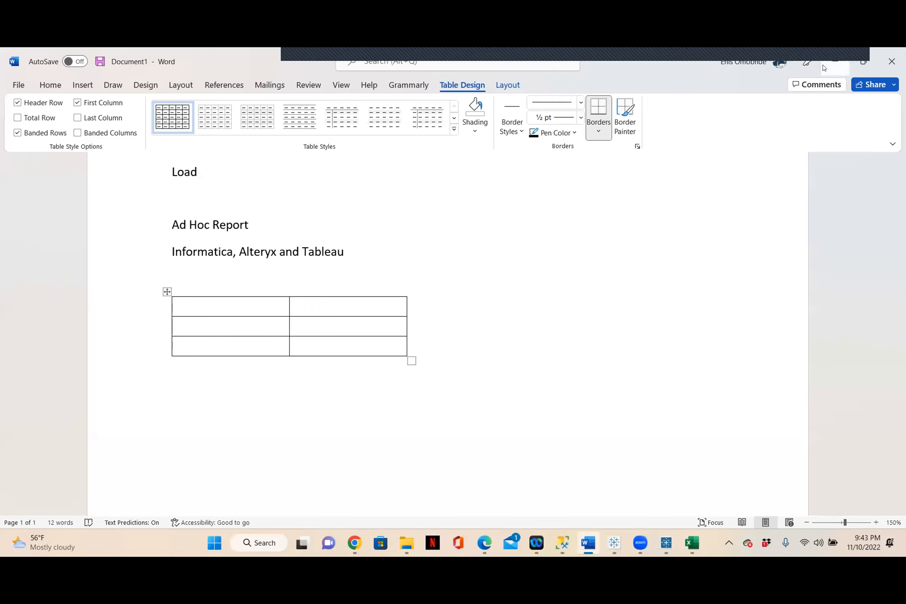
Step: Switch back to the Region sheet in Excel and open the Snipping Tool
{"action": "mouse_move", "coordinate": [860, 62]}
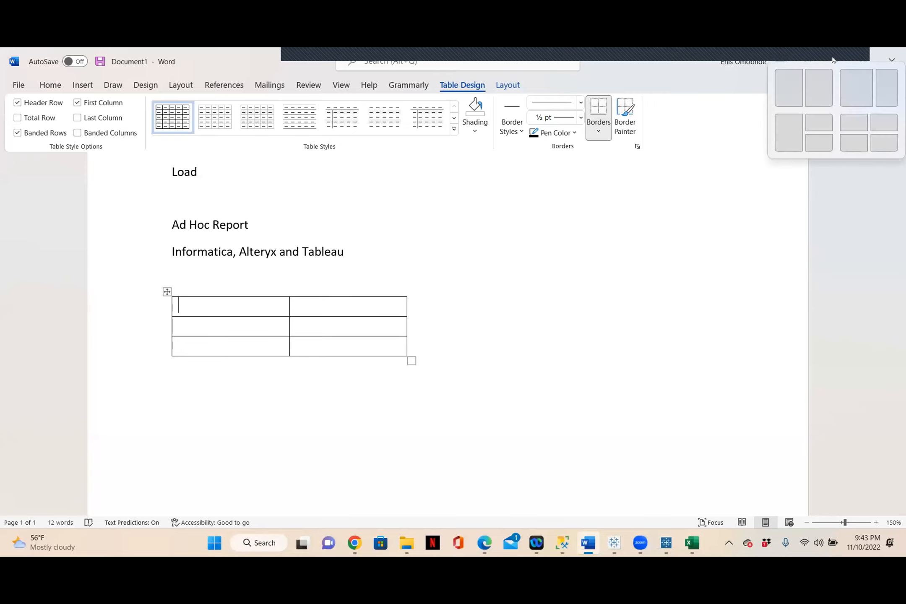
{"action": "left_click", "coordinate": [692, 543]}
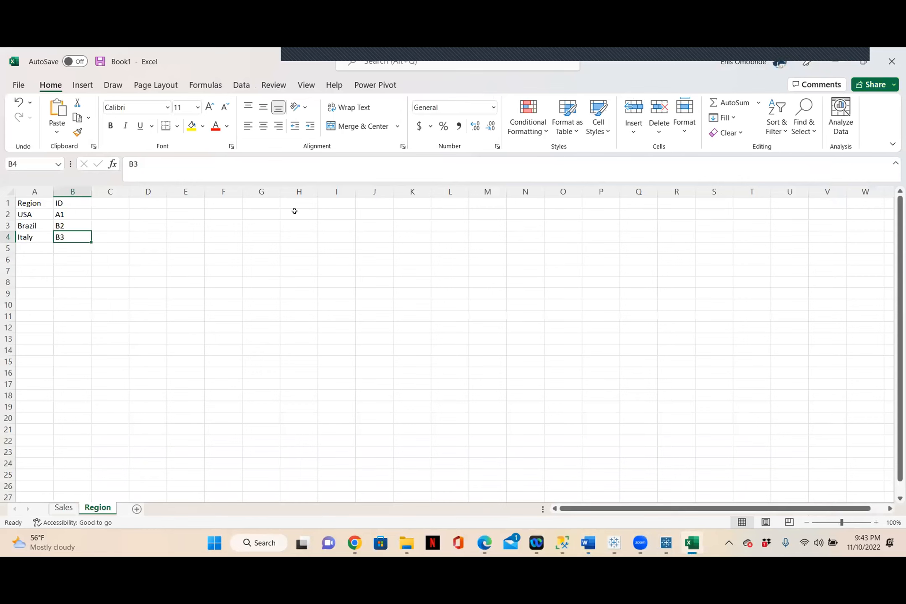
{"action": "left_click", "coordinate": [267, 544]}
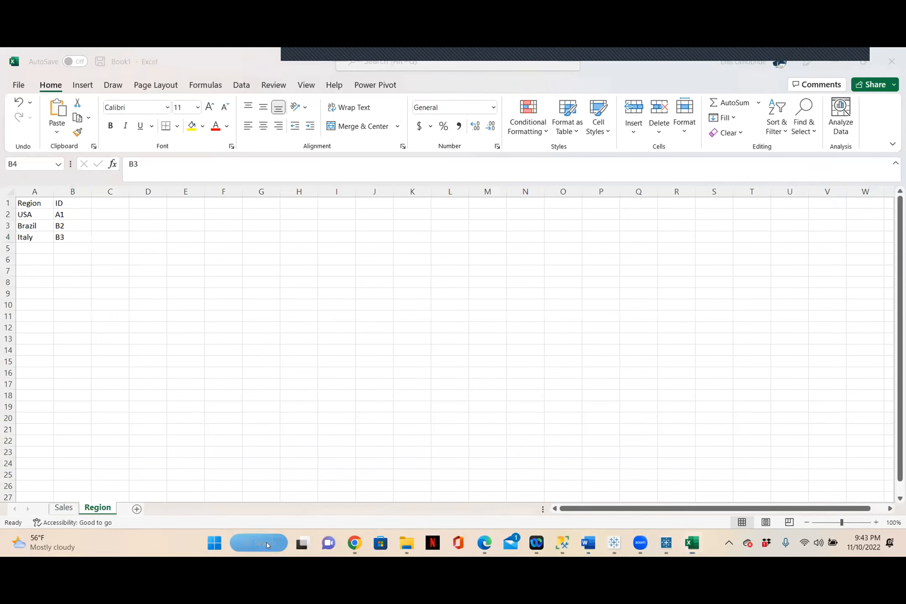
{"action": "type", "text": "snip"}
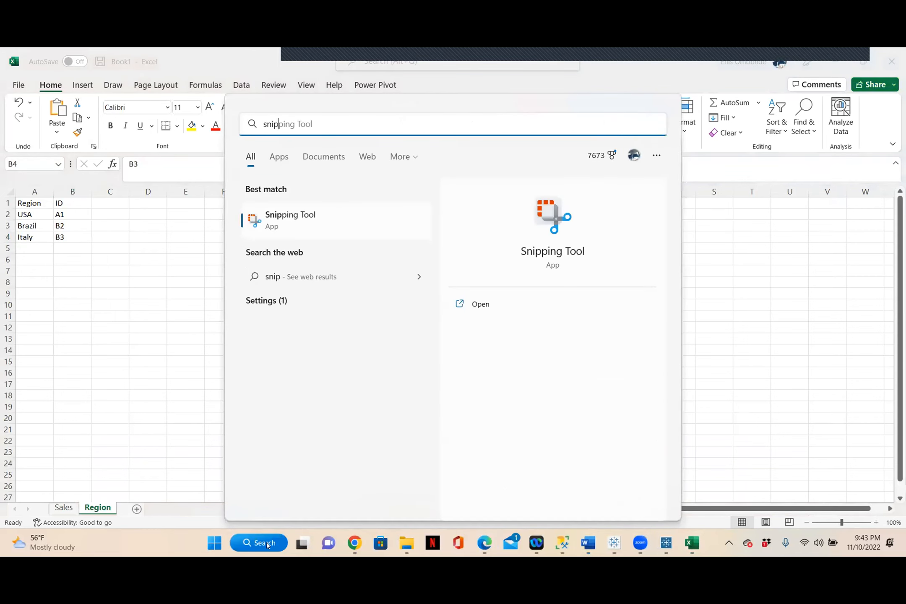
{"action": "left_click", "coordinate": [292, 222]}
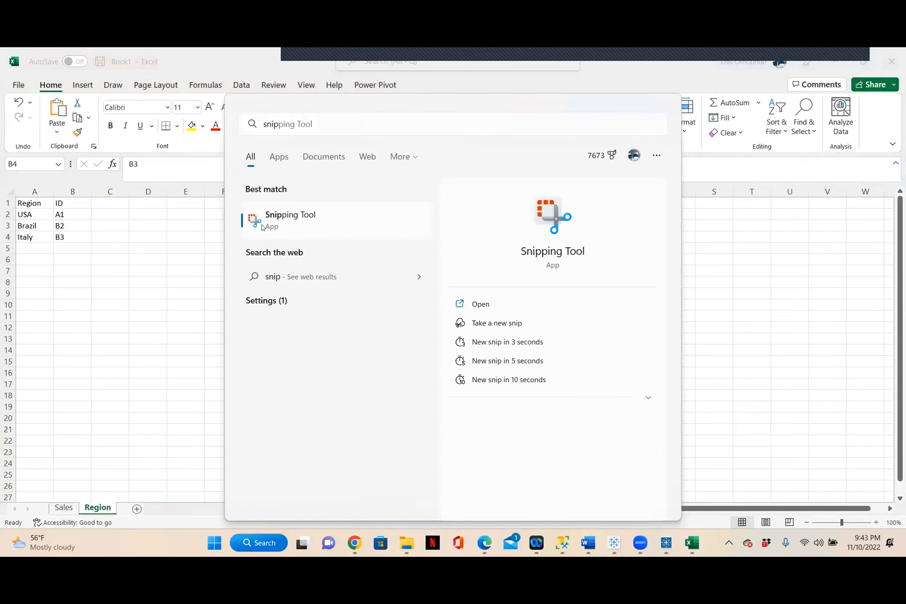
{"action": "left_click", "coordinate": [283, 220]}
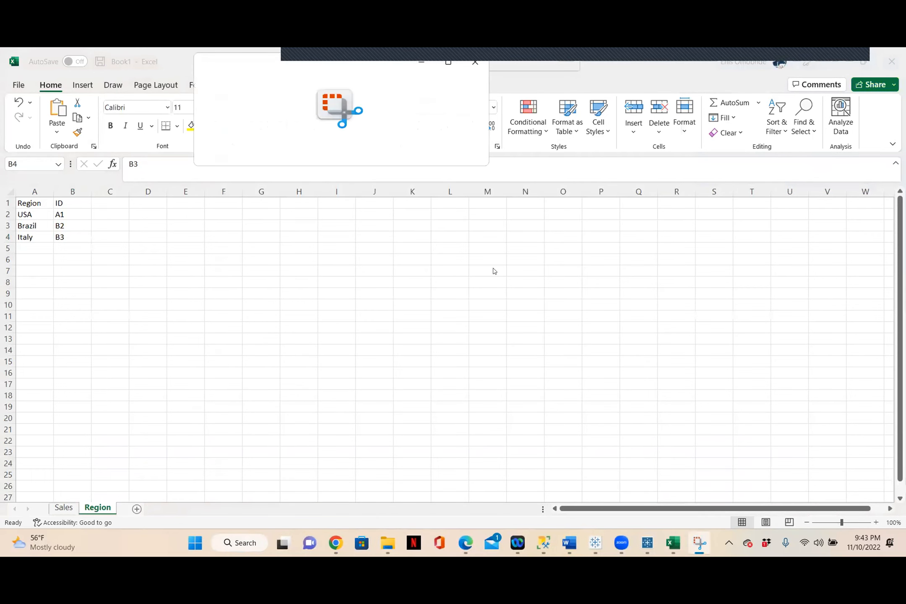
Step: Show the Sales sheet and capture a rectangular snip of its SALE, DATE and ID table
{"action": "left_click", "coordinate": [61, 508]}
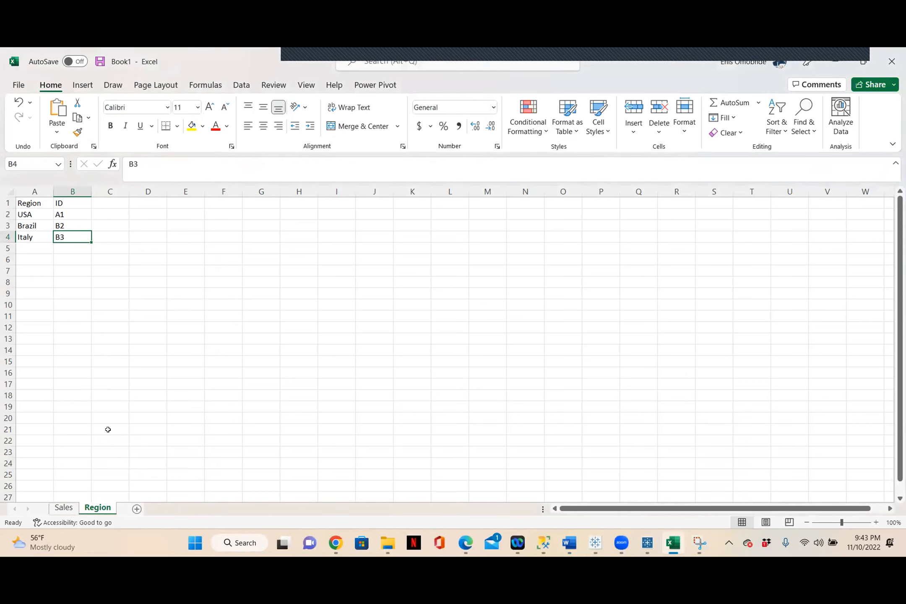
{"action": "left_click", "coordinate": [71, 509]}
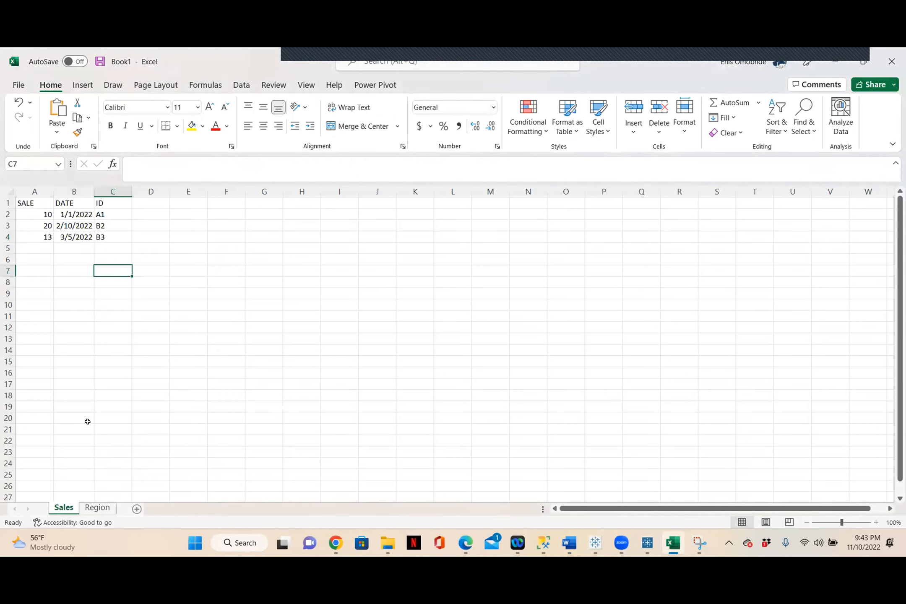
{"action": "left_click", "coordinate": [699, 543]}
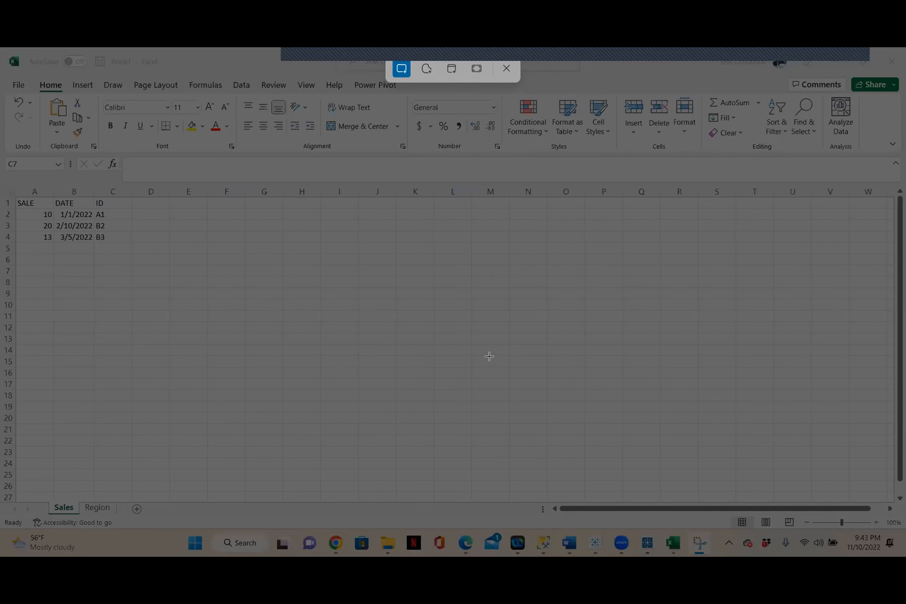
{"action": "left_click_drag", "start_coordinate": [15, 192], "coordinate": [111, 241]}
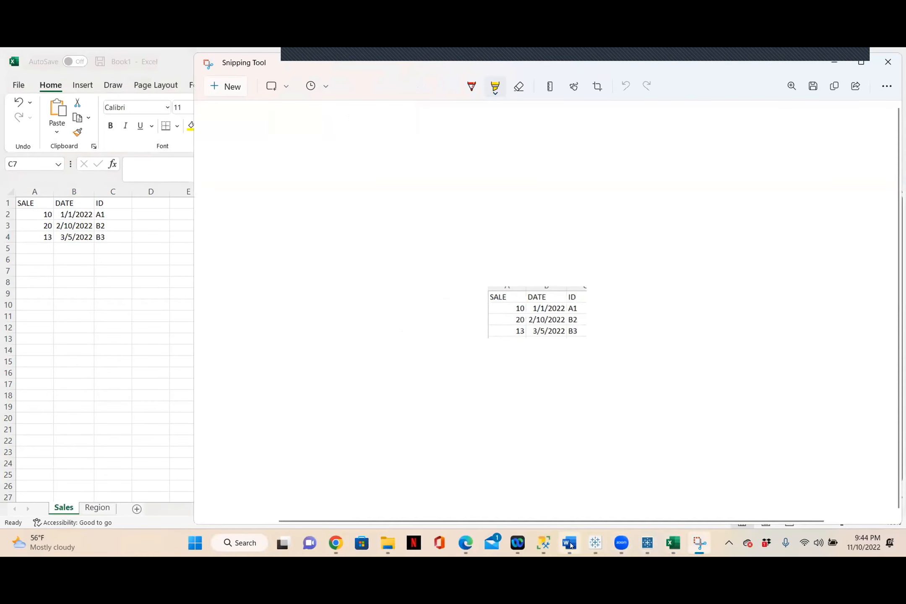
Step: Switch to the Word document, delete the empty table and paste the Sales snip in its place
{"action": "left_click", "coordinate": [569, 544]}
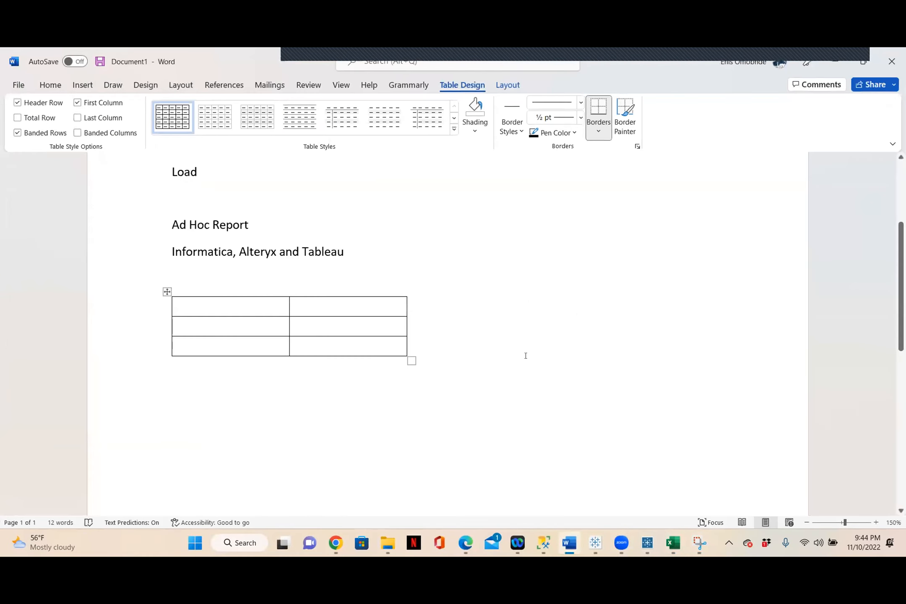
{"action": "left_click", "coordinate": [167, 292]}
{"action": "key", "text": "BackSpace"}
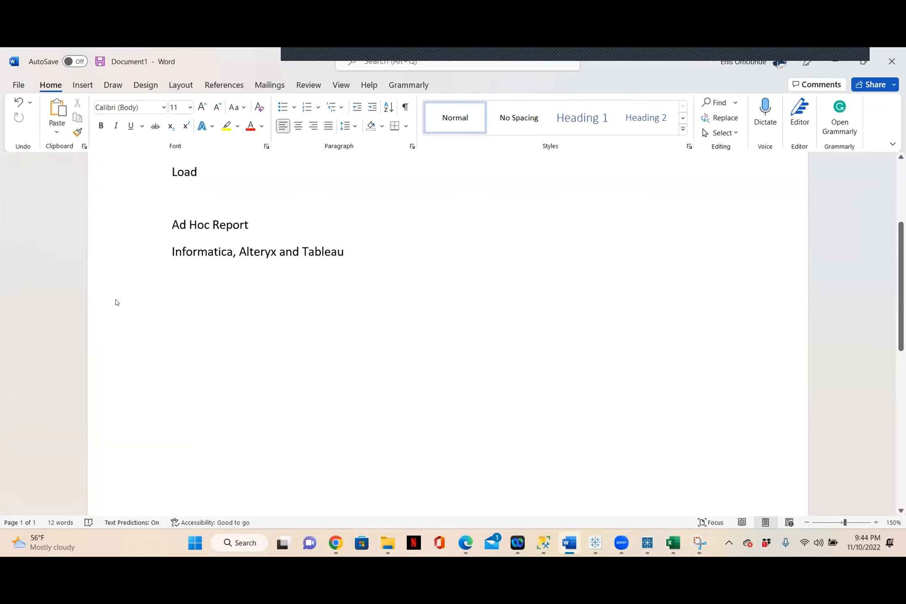
{"action": "key", "text": "ctrl+v"}
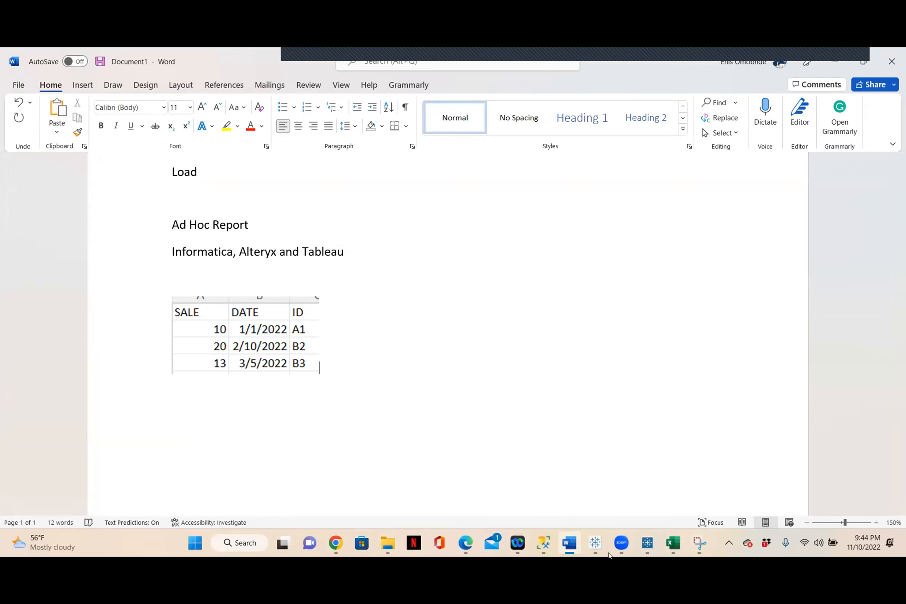
Step: Return to Excel's Region sheet and capture a rectangular snip of the Region and ID table
{"action": "left_click", "coordinate": [700, 545]}
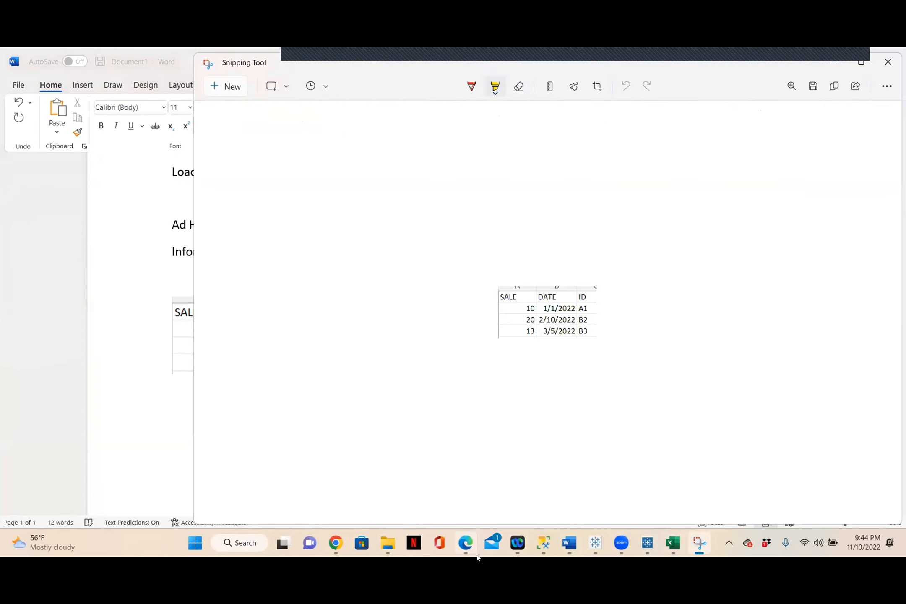
{"action": "left_click", "coordinate": [668, 544]}
{"action": "left_click", "coordinate": [100, 508]}
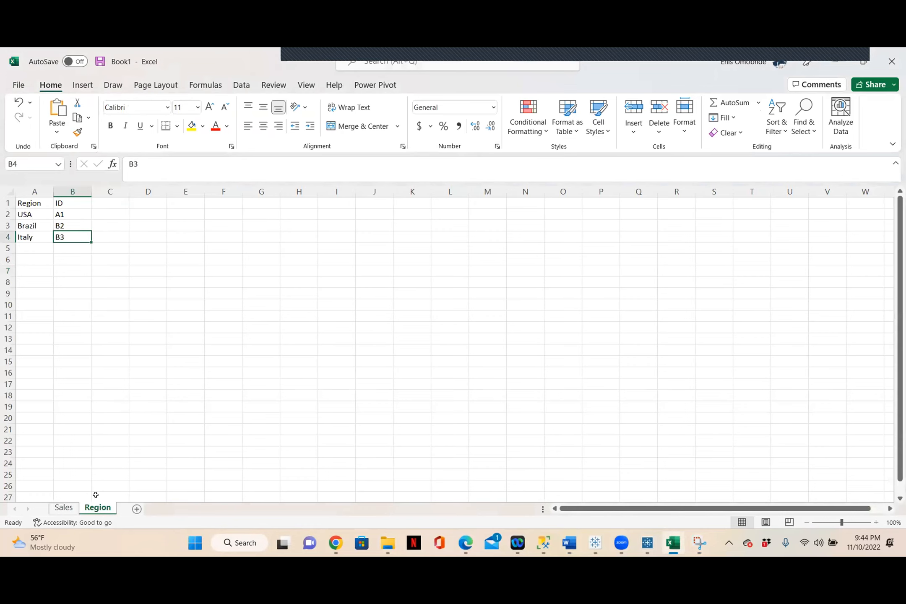
{"action": "left_click", "coordinate": [697, 543]}
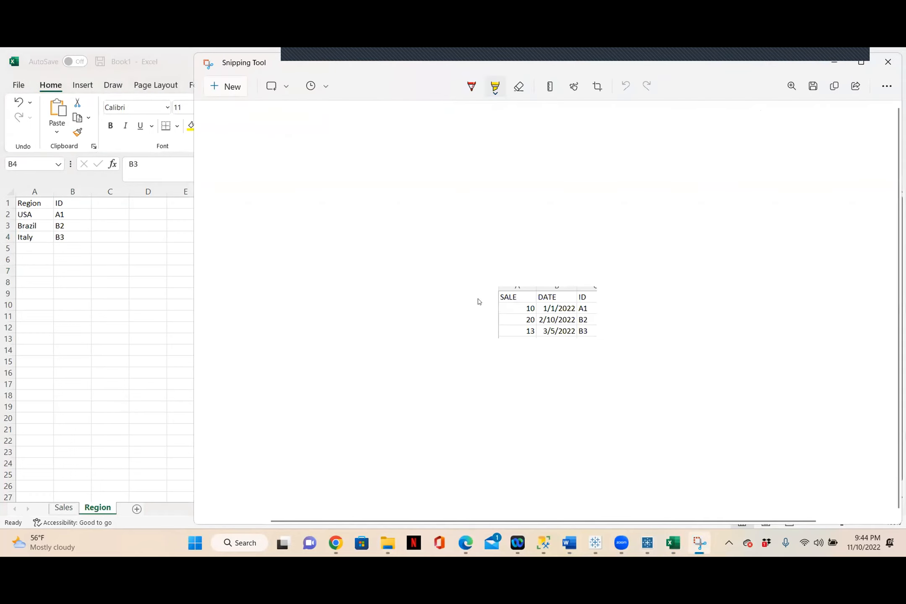
{"action": "left_click", "coordinate": [219, 89]}
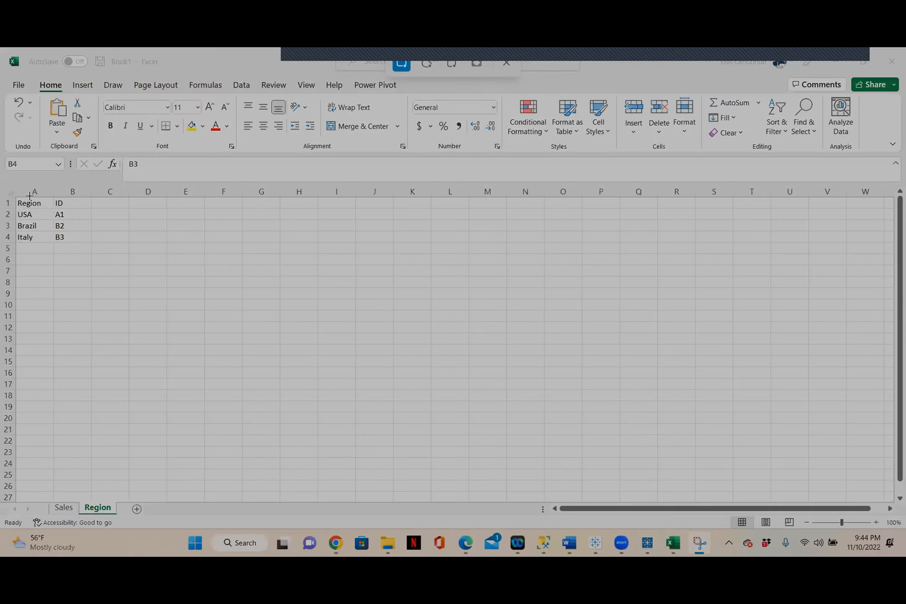
{"action": "left_click_drag", "start_coordinate": [15, 194], "coordinate": [81, 260]}
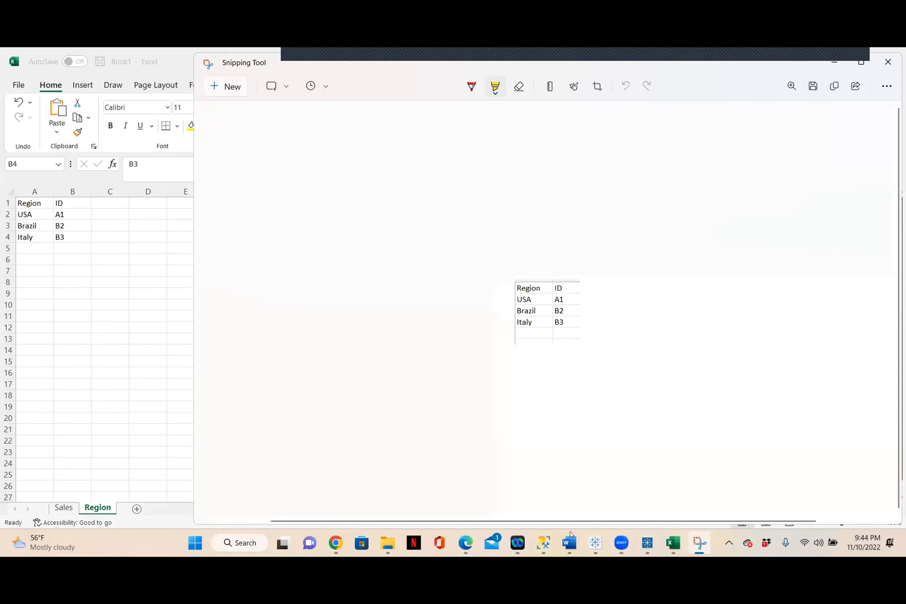
Step: Paste the Region snip beside the Sales picture in the Word document and stretch the Sales picture upward to match its height
{"action": "left_click", "coordinate": [570, 543]}
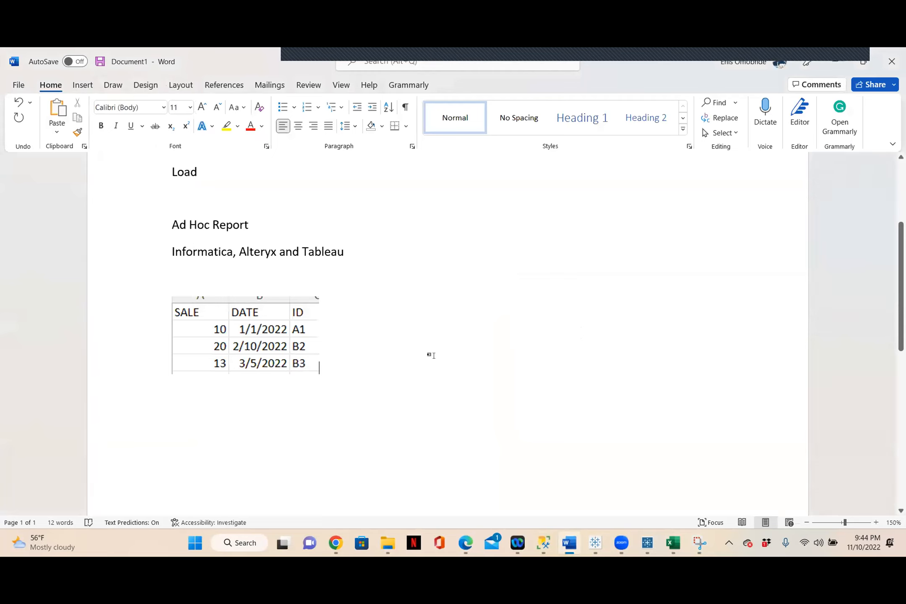
{"action": "key", "text": "ctrl+v"}
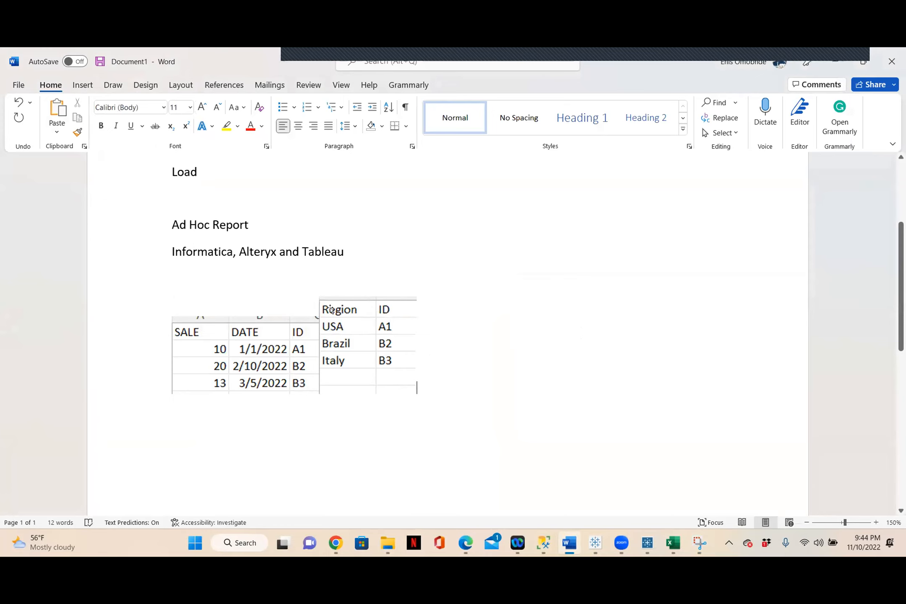
{"action": "left_click", "coordinate": [280, 317]}
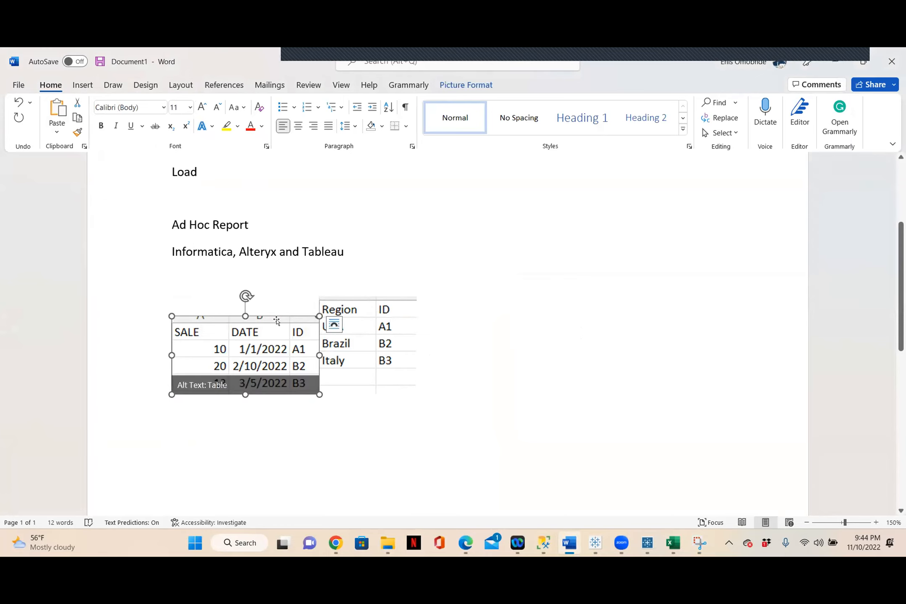
{"action": "left_click_drag", "start_coordinate": [246, 303], "coordinate": [246, 283]}
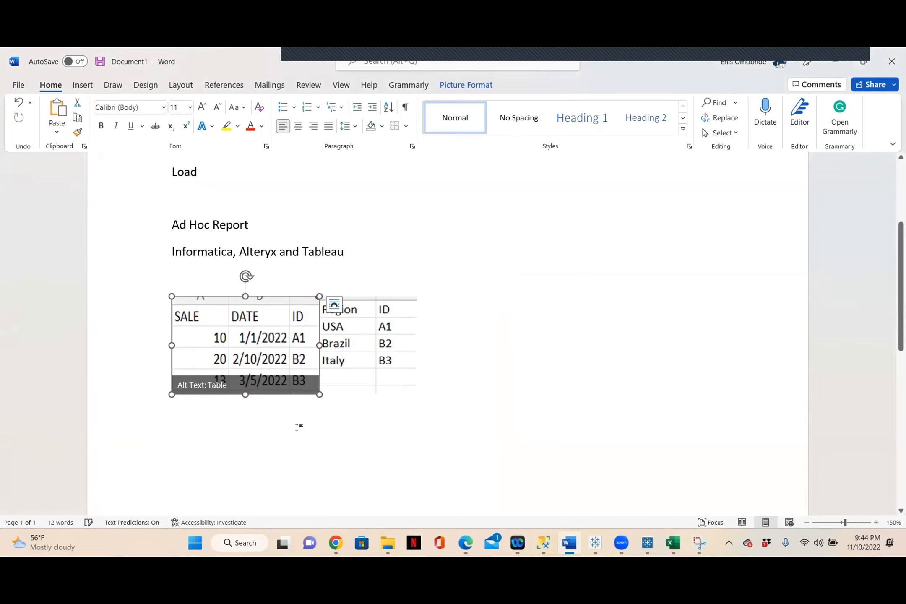
{"action": "left_click", "coordinate": [488, 345]}
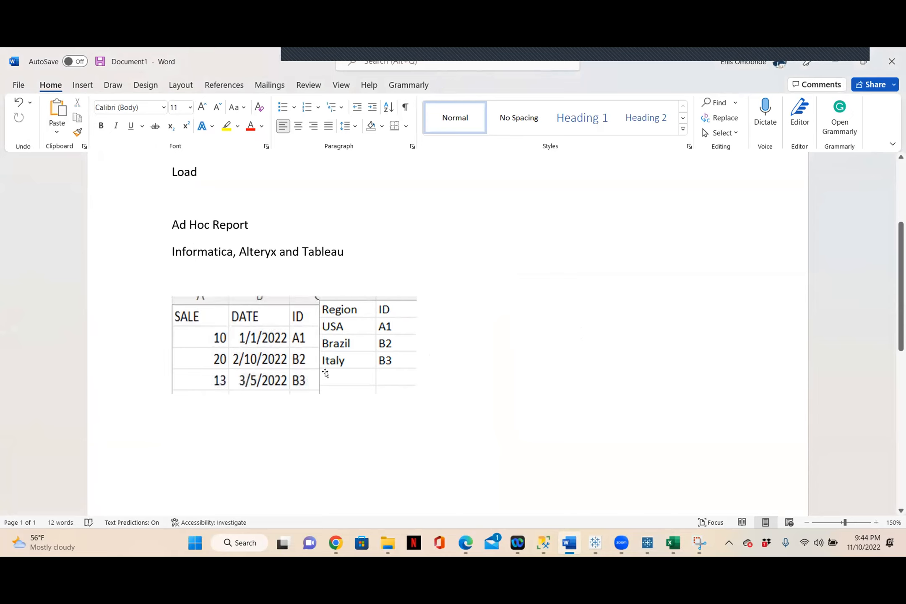
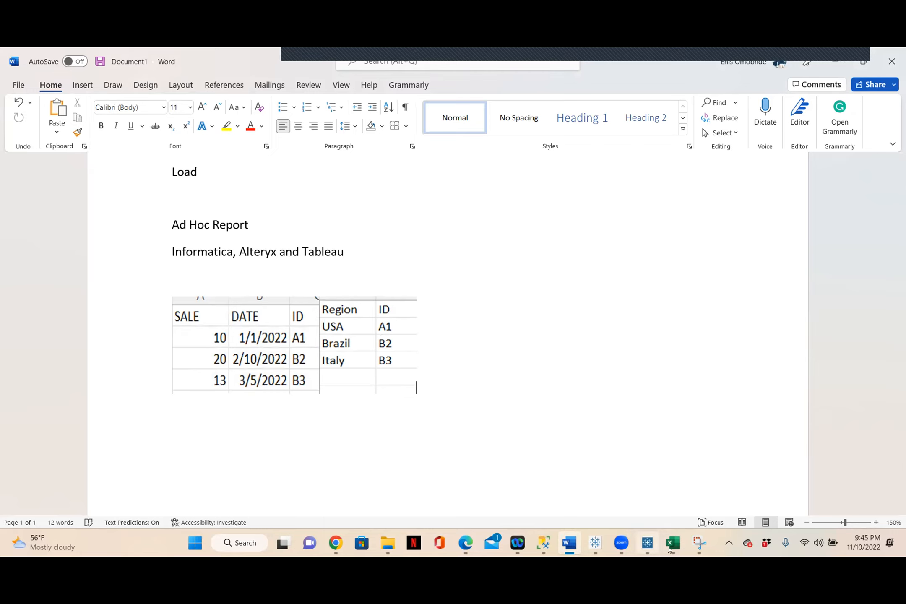
Step: Switch back to Excel and compare the columns of the Sales and Region sheets, focusing on their shared ID column
{"action": "left_click", "coordinate": [673, 543]}
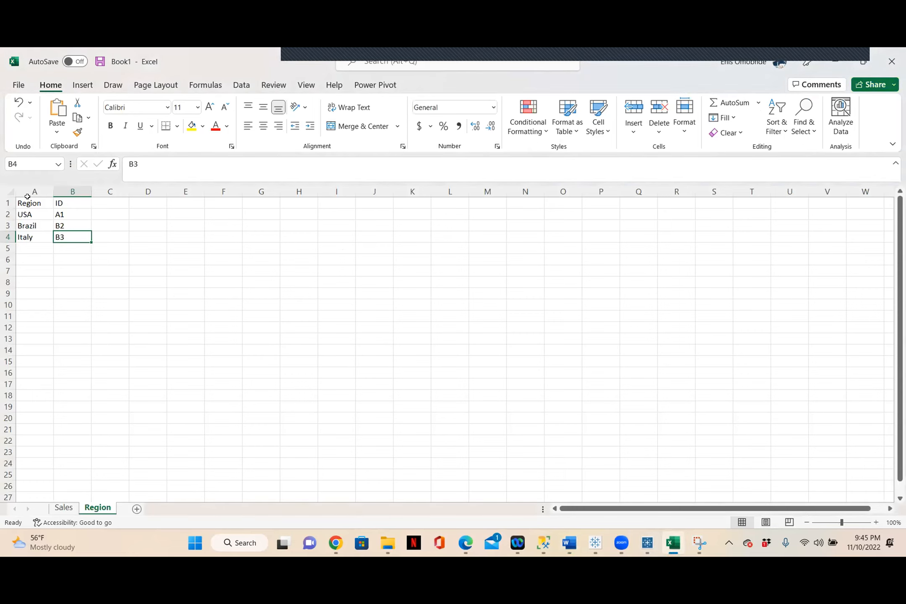
{"action": "left_click", "coordinate": [54, 508]}
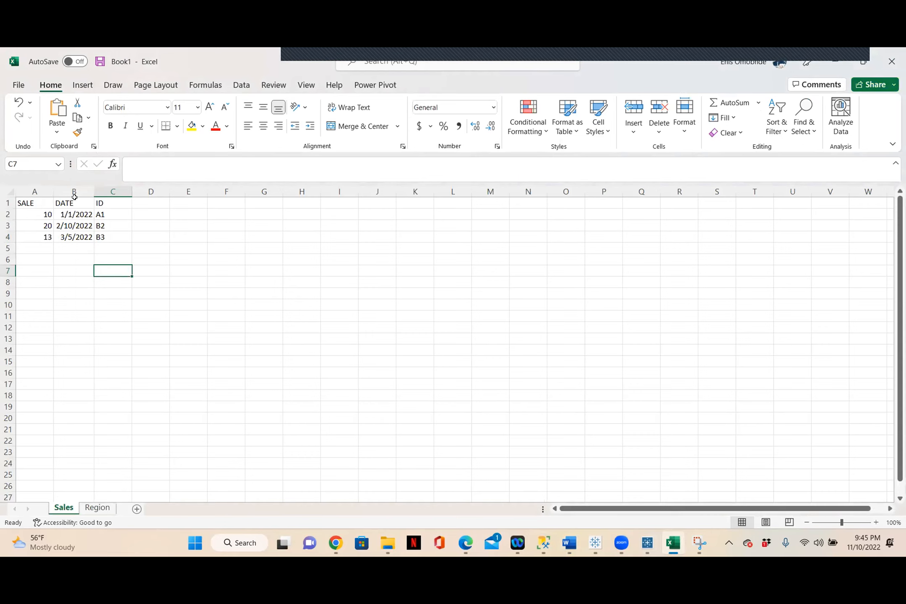
{"action": "left_click", "coordinate": [34, 192]}
{"action": "left_click", "coordinate": [74, 191]}
{"action": "left_click", "coordinate": [112, 192]}
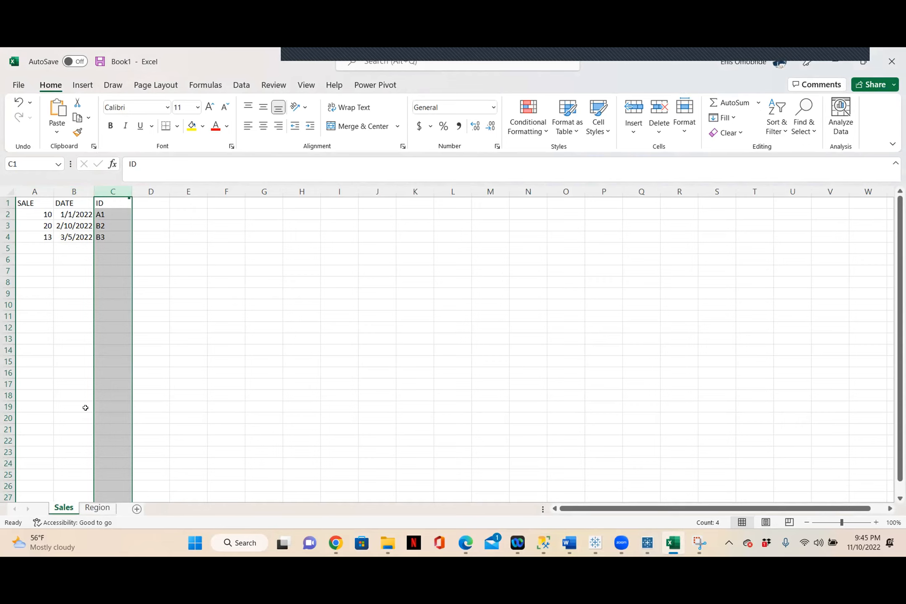
{"action": "left_click", "coordinate": [98, 508]}
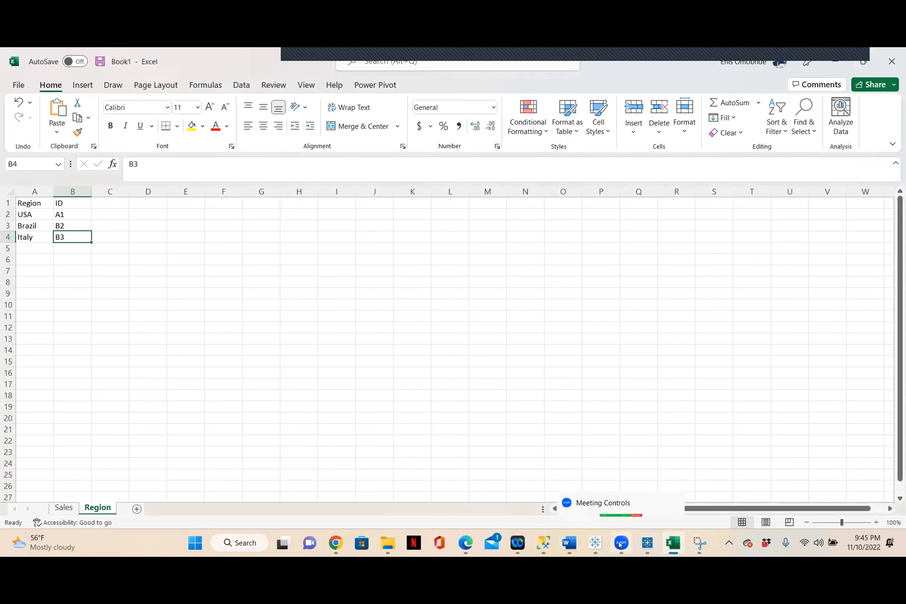
{"action": "left_click", "coordinate": [565, 542]}
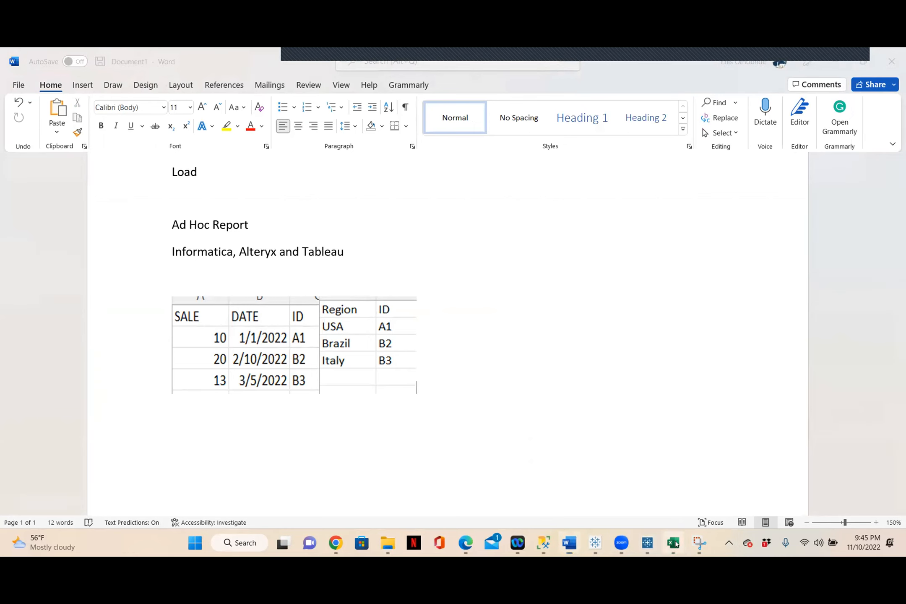
{"action": "left_click", "coordinate": [673, 543]}
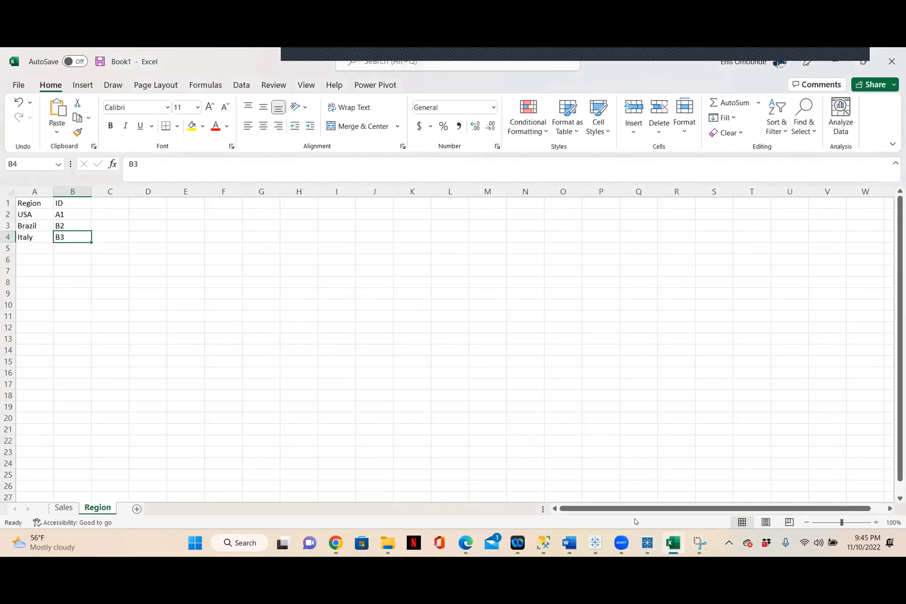
{"action": "left_click", "coordinate": [69, 193]}
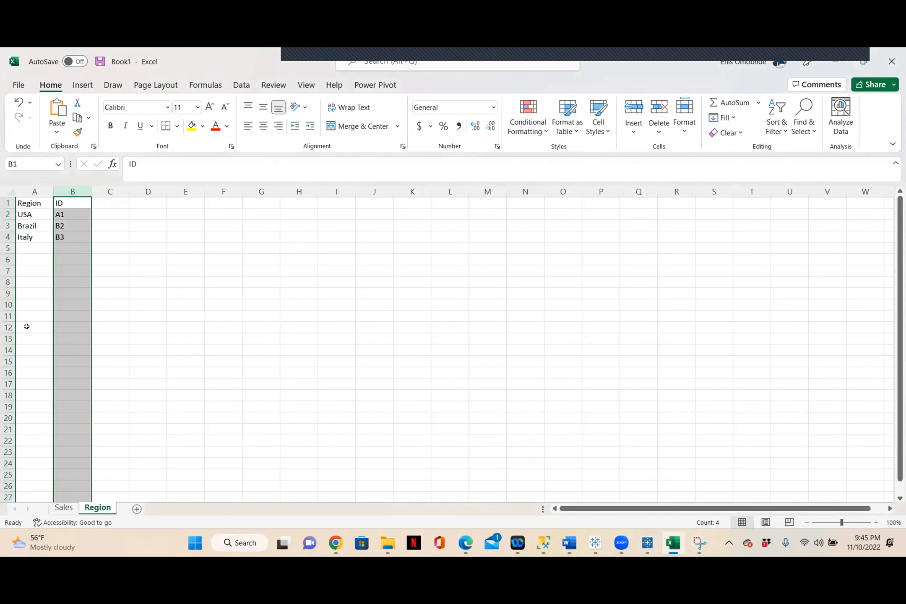
{"action": "left_click", "coordinate": [64, 508]}
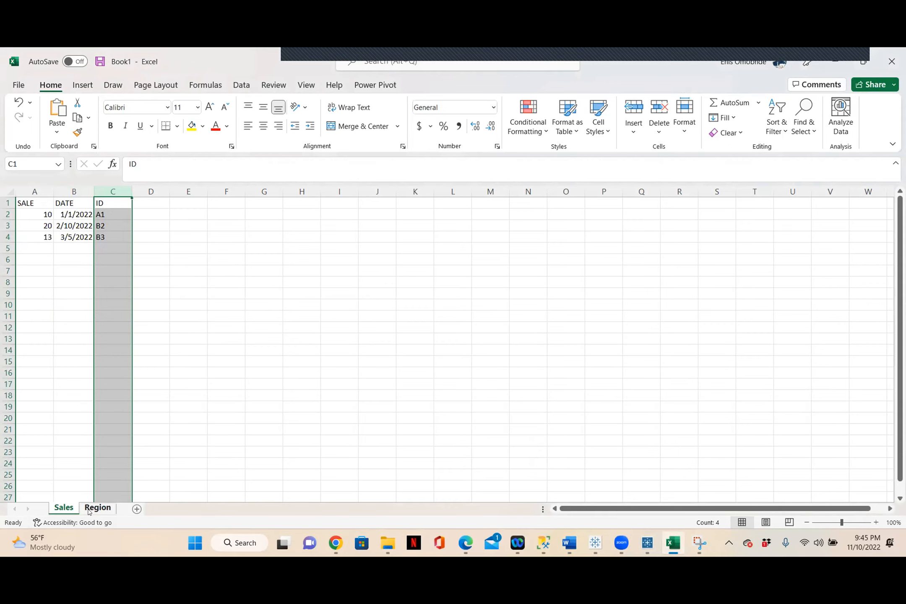
Step: Copy the Sales table in A1:C4 to cell A1 of a new sheet and widen the DATE column to fit its dates
{"action": "left_click", "coordinate": [176, 382]}
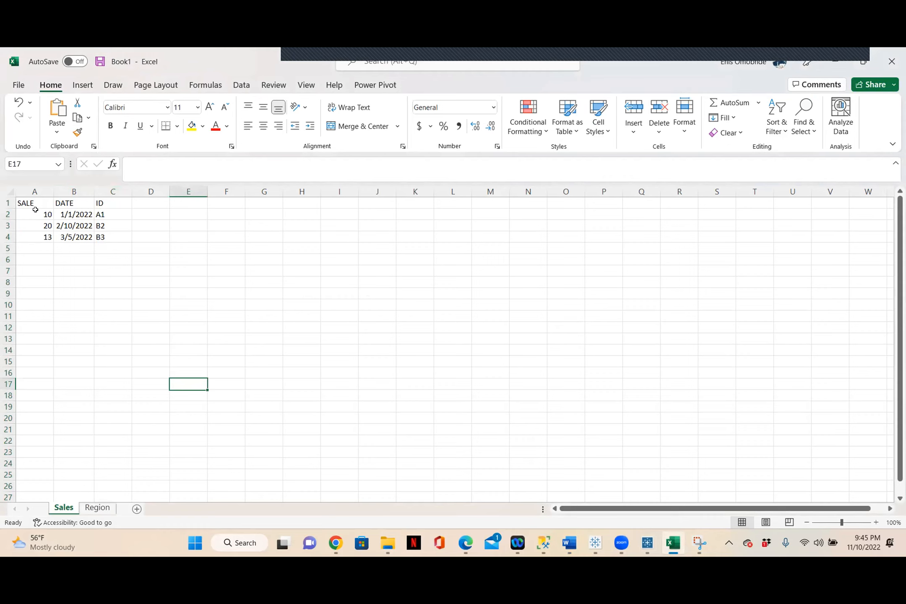
{"action": "left_click_drag", "start_coordinate": [21, 201], "coordinate": [114, 238]}
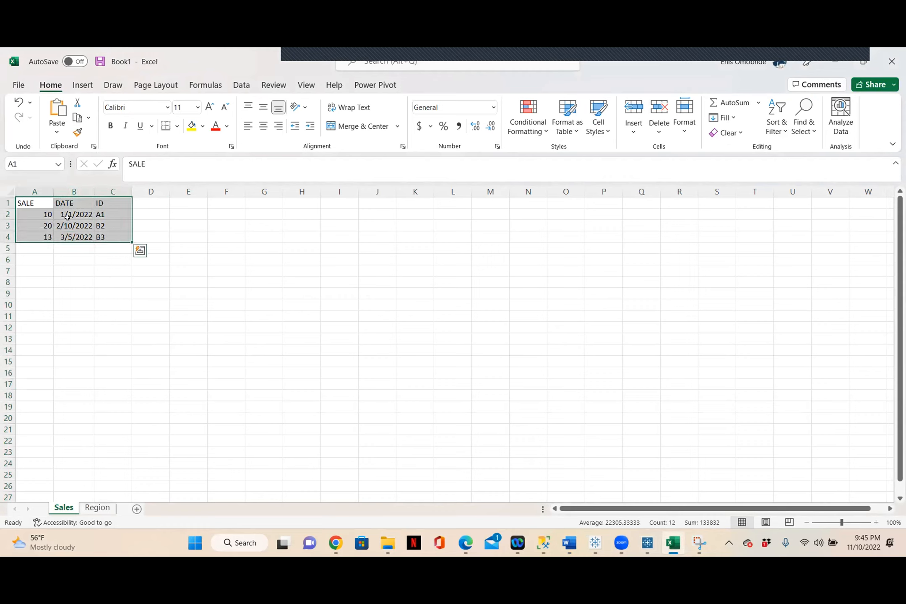
{"action": "right_click", "coordinate": [67, 216]}
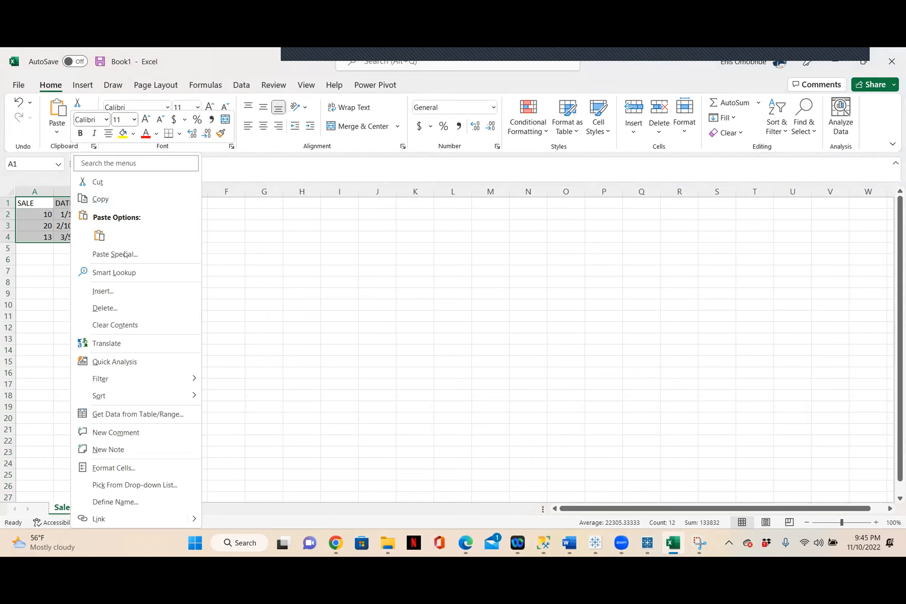
{"action": "left_click", "coordinate": [99, 183]}
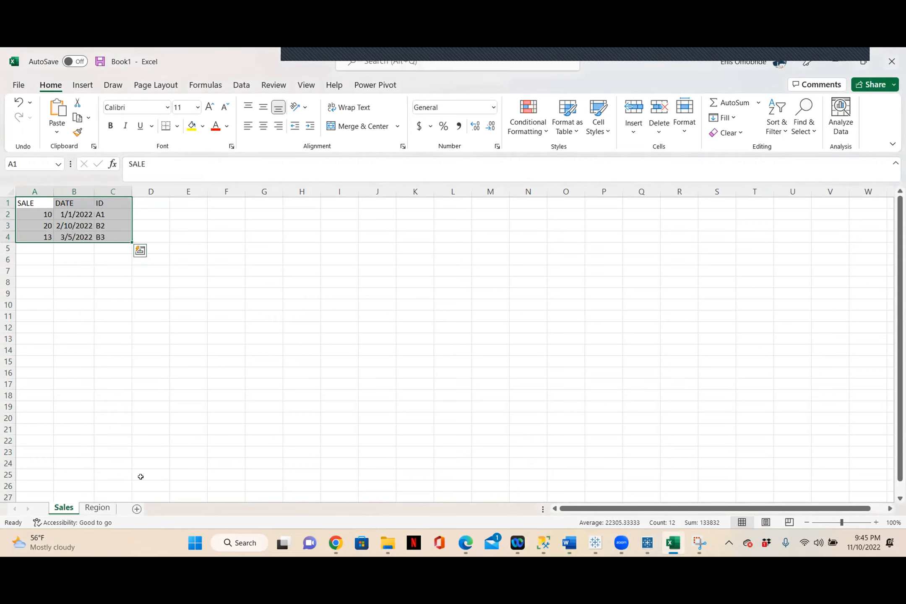
{"action": "left_click", "coordinate": [138, 508]}
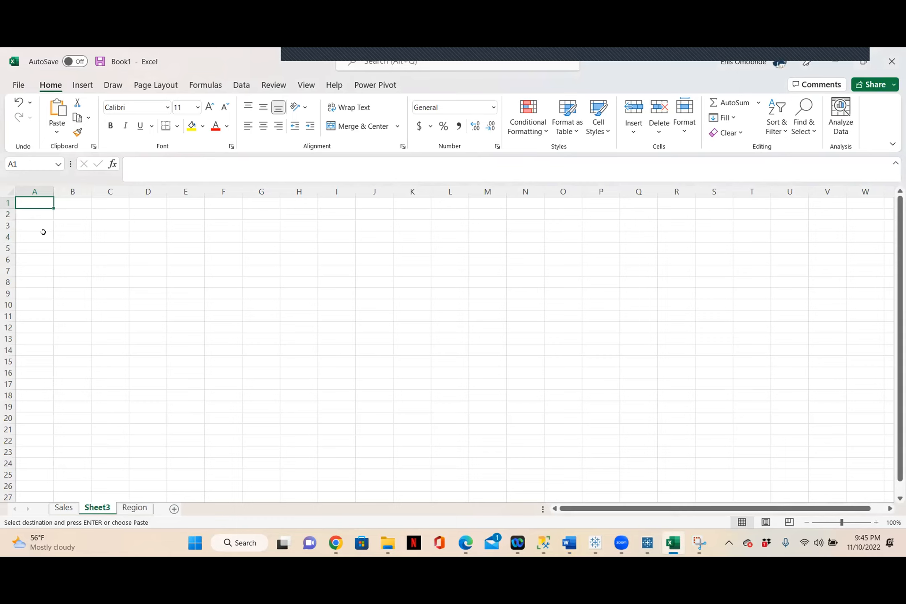
{"action": "key", "text": "ctrl+c"}
{"action": "left_click", "coordinate": [63, 508]}
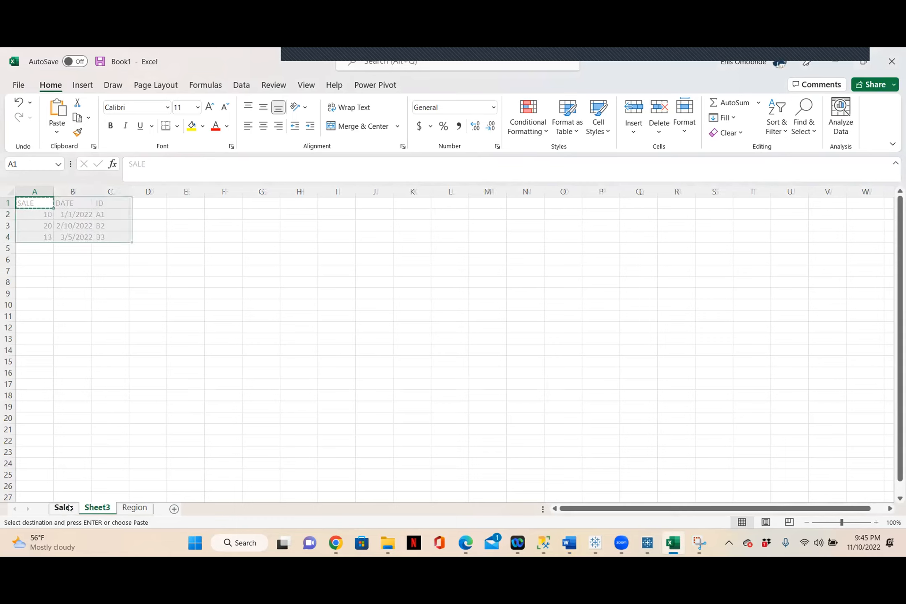
{"action": "left_click", "coordinate": [97, 508]}
{"action": "key", "text": "ctrl+v"}
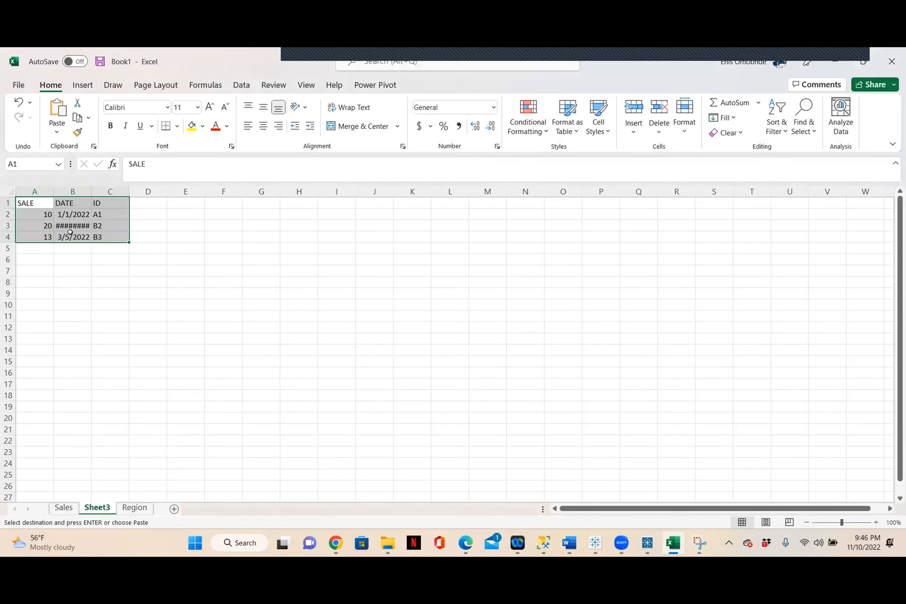
{"action": "left_click", "coordinate": [101, 269]}
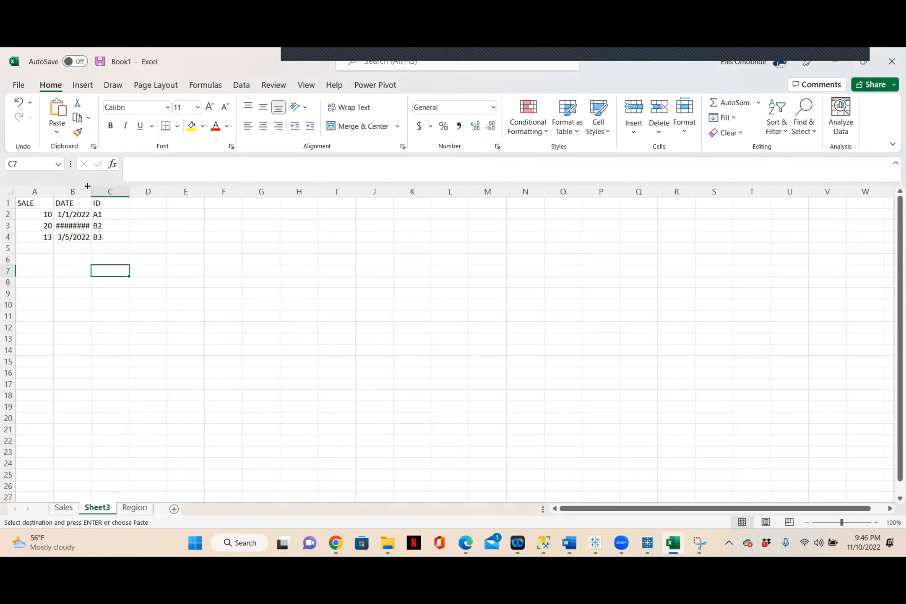
{"action": "double_click", "coordinate": [87, 186]}
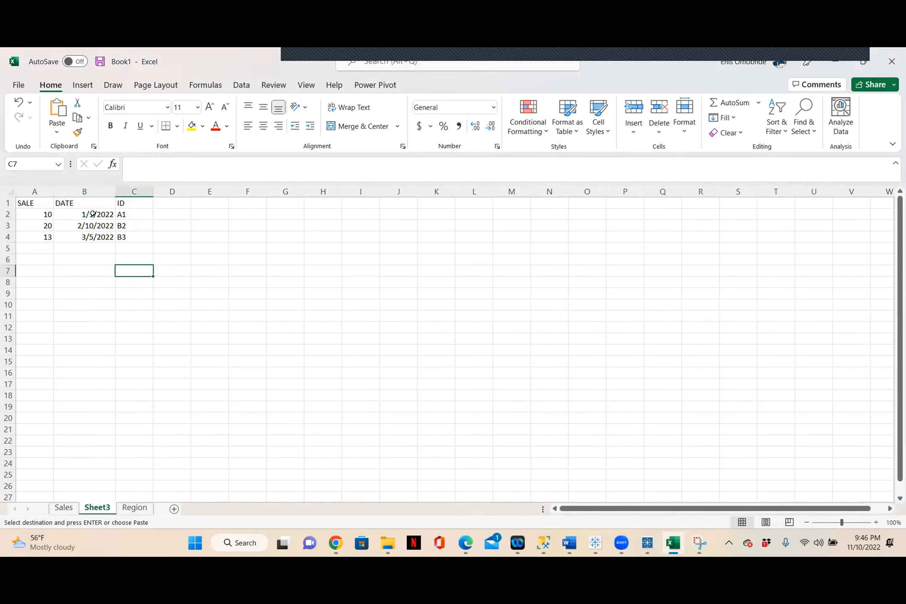
Step: Change the dates in B2, B3 and B4 of the new sheet to 5/1/2022, 6/10/2022 and 7/5/2022
{"action": "left_click", "coordinate": [92, 215]}
{"action": "left_click", "coordinate": [132, 163]}
{"action": "key", "text": "BackSpace"}
{"action": "type", "text": "5"}
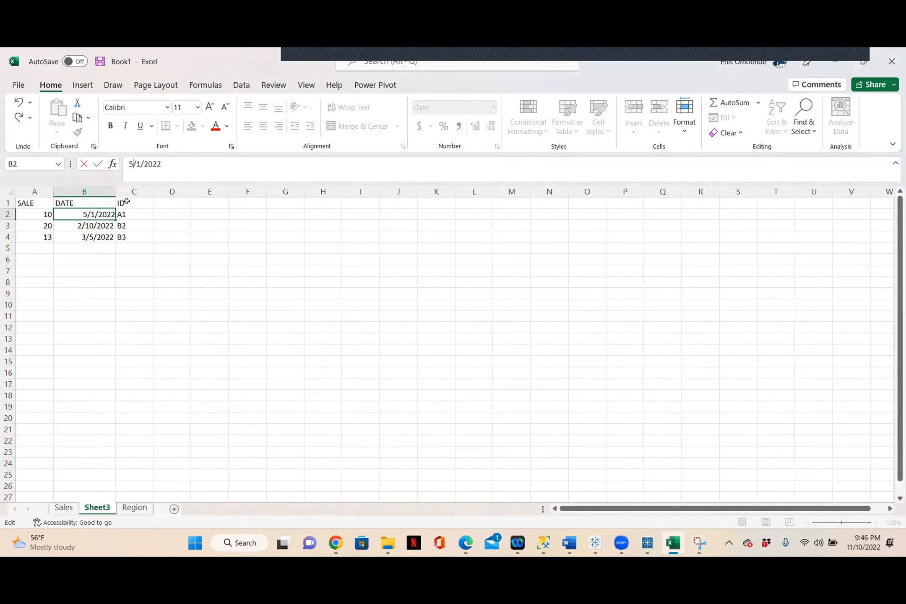
{"action": "key", "text": "Return"}
{"action": "left_click", "coordinate": [131, 165]}
{"action": "key", "text": "BackSpace"}
{"action": "type", "text": "6"}
{"action": "key", "text": "Return"}
{"action": "left_click", "coordinate": [129, 164]}
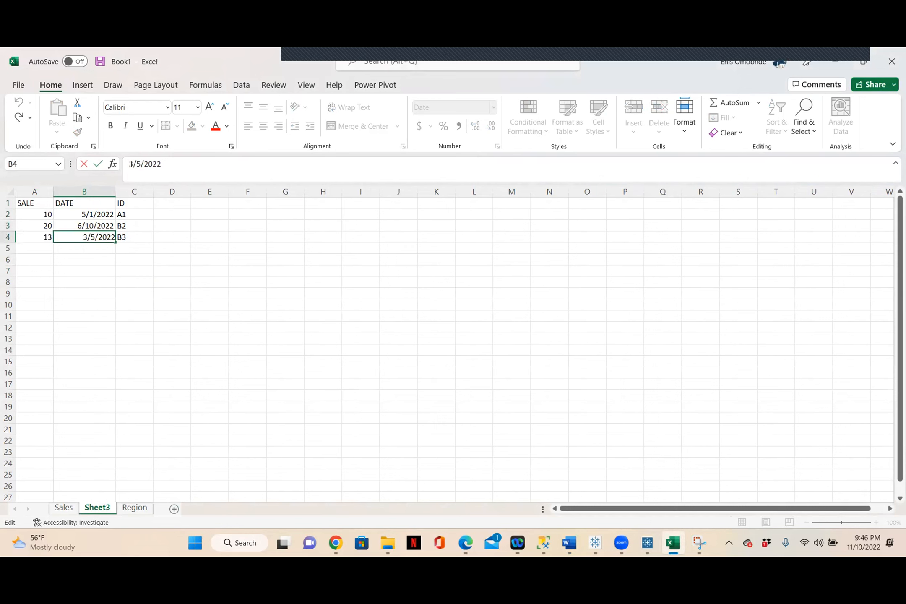
{"action": "key", "text": "BackSpace"}
{"action": "type", "text": "7"}
{"action": "left_click", "coordinate": [176, 293]}
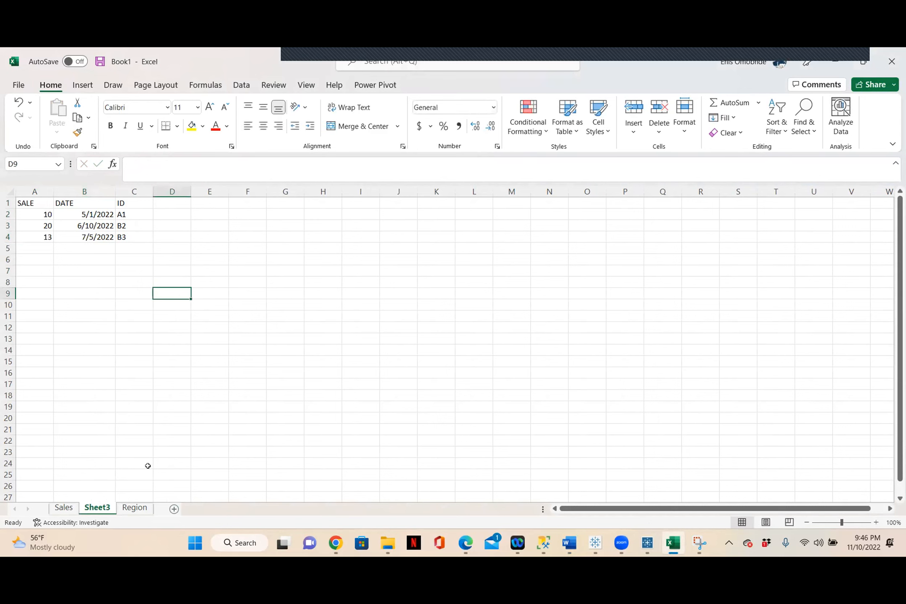
Step: Rename the new sheet as Saless
{"action": "double_click", "coordinate": [98, 508]}
{"action": "type", "text": "Sales"}
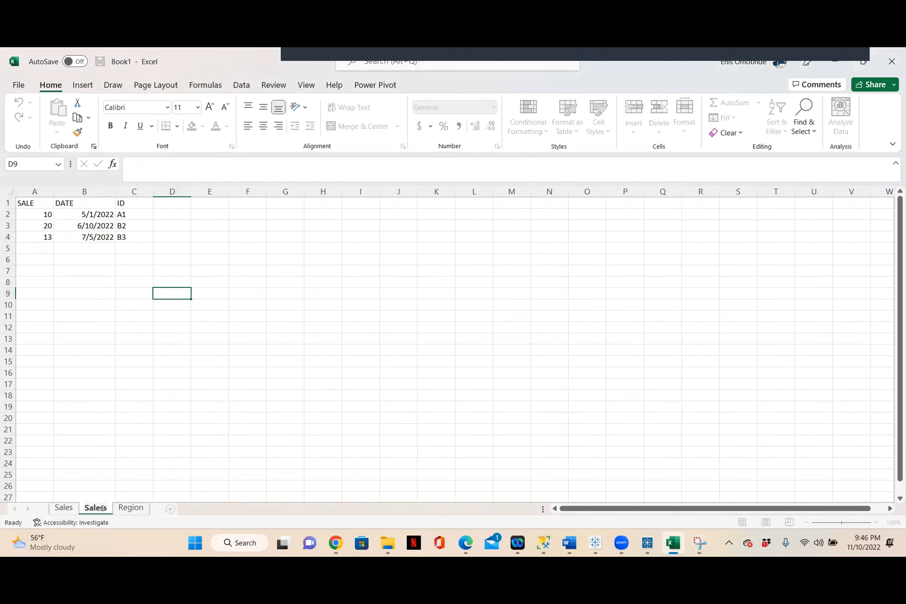
{"action": "type", "text": "s"}
{"action": "key", "text": "Return"}
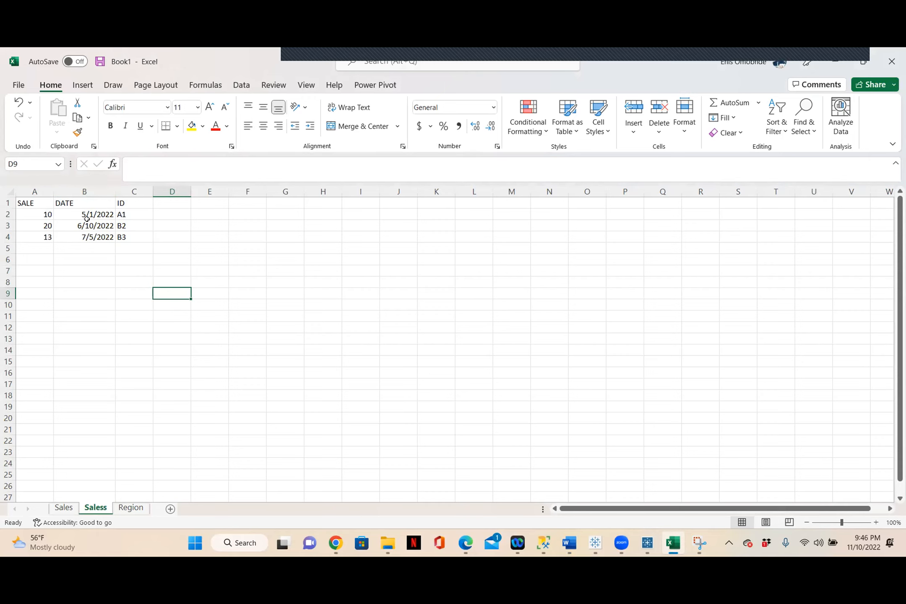
Step: Compare the dates on the Sales and Saless sheets and capture a rectangular snip of the Saless table
{"action": "left_click", "coordinate": [63, 508]}
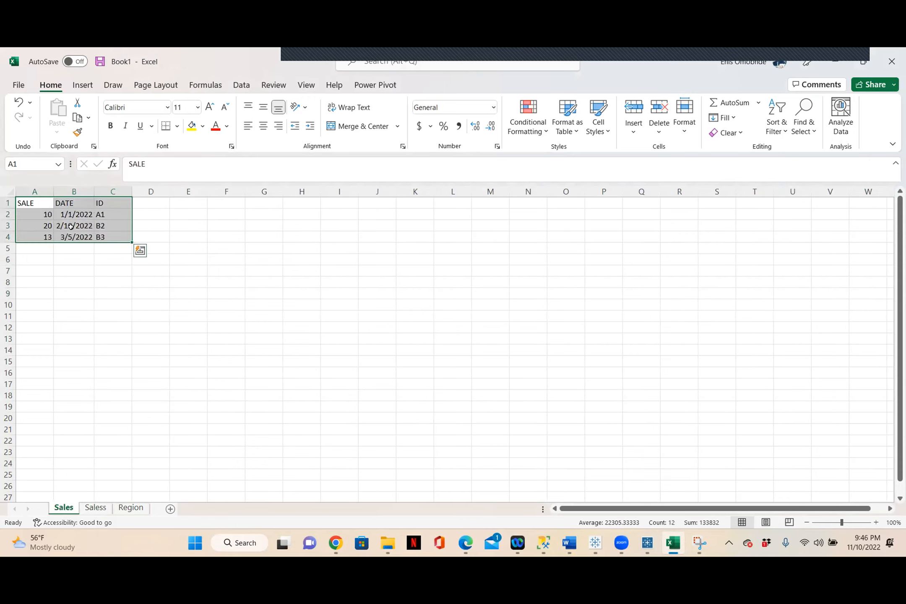
{"action": "left_click", "coordinate": [72, 203]}
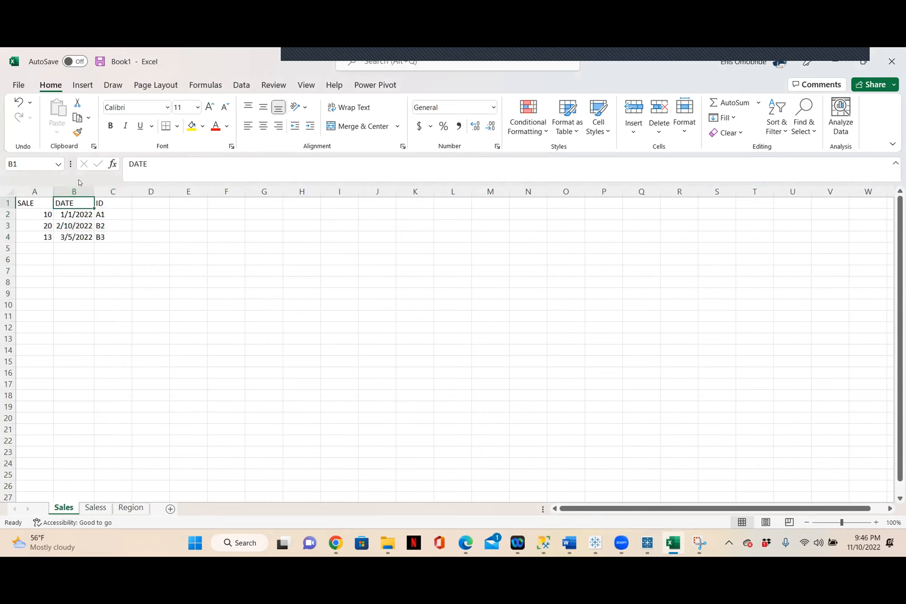
{"action": "left_click", "coordinate": [100, 509]}
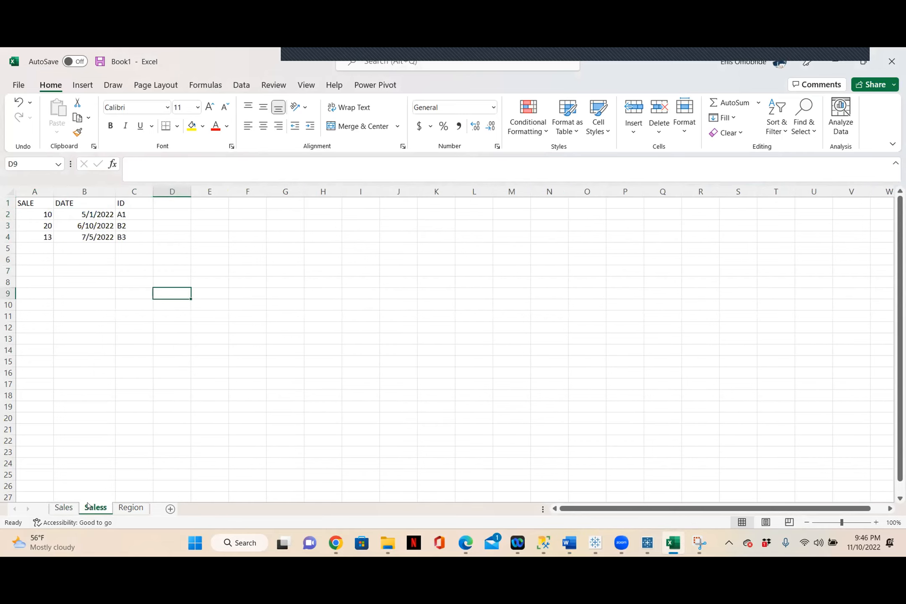
{"action": "left_click", "coordinate": [64, 508]}
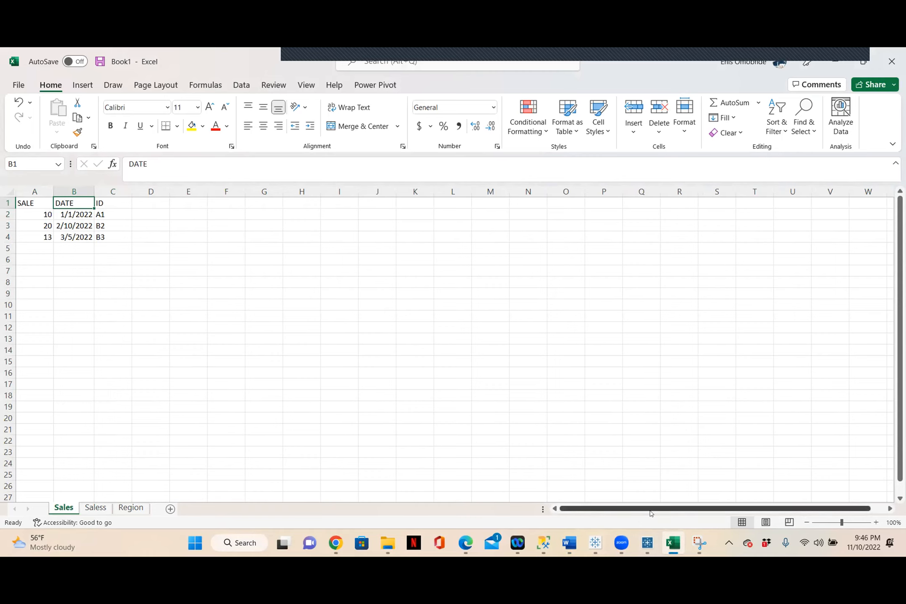
{"action": "left_click", "coordinate": [95, 507]}
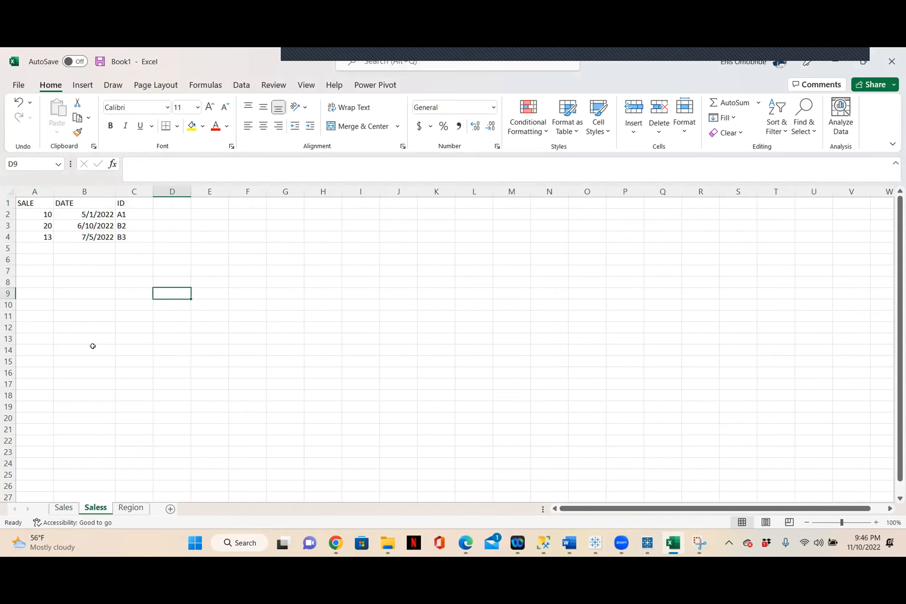
{"action": "left_click", "coordinate": [699, 541]}
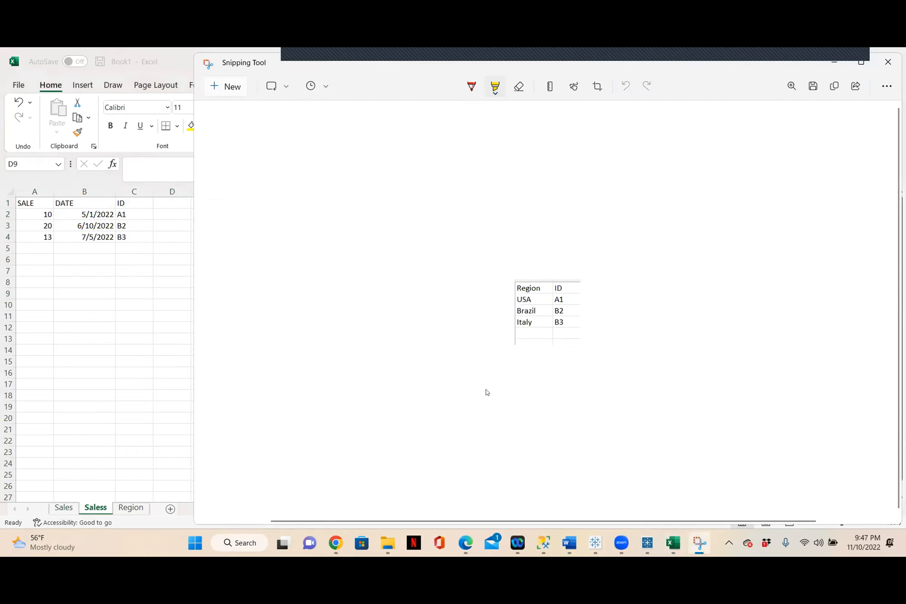
{"action": "left_click", "coordinate": [230, 87]}
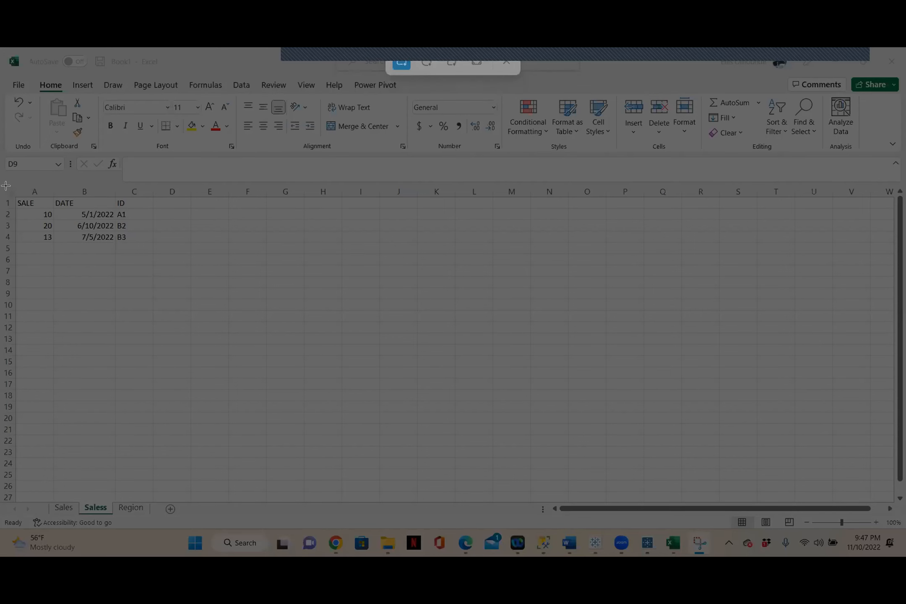
{"action": "left_click_drag", "start_coordinate": [5, 186], "coordinate": [151, 261]}
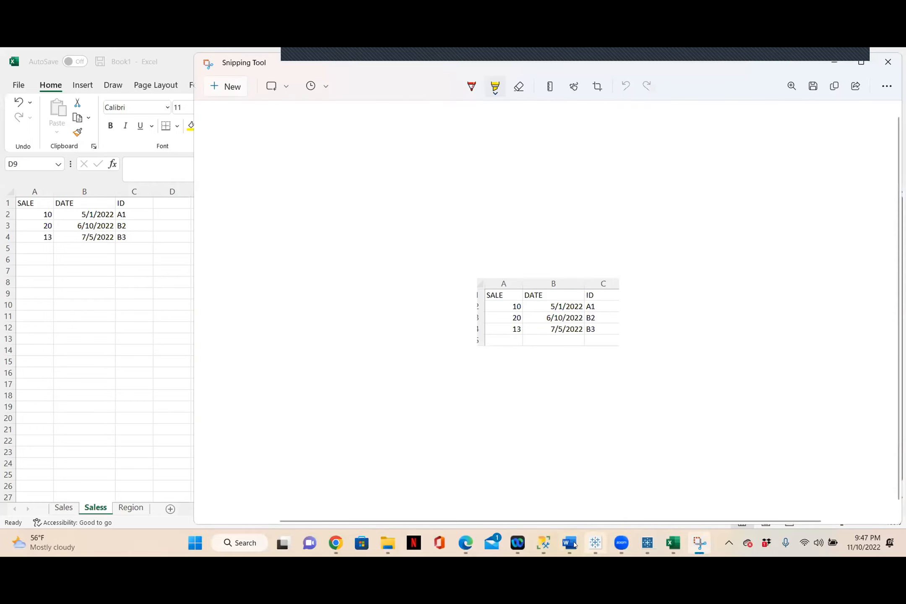
Step: Paste the Saless snip on a new line below the existing pictures in the Word document and narrow it
{"action": "left_click", "coordinate": [569, 542]}
{"action": "left_click", "coordinate": [324, 393]}
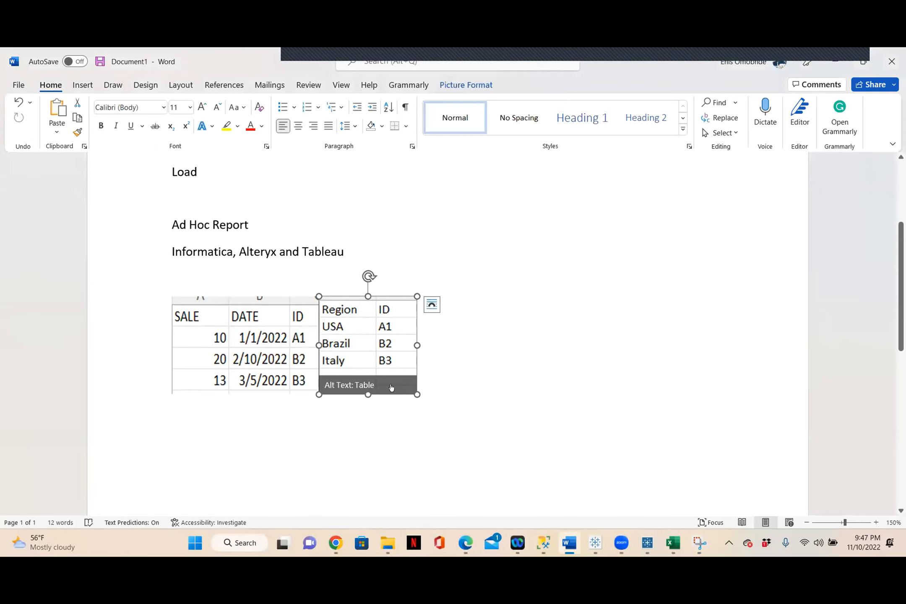
{"action": "left_click", "coordinate": [421, 390]}
{"action": "key", "text": "Return"}
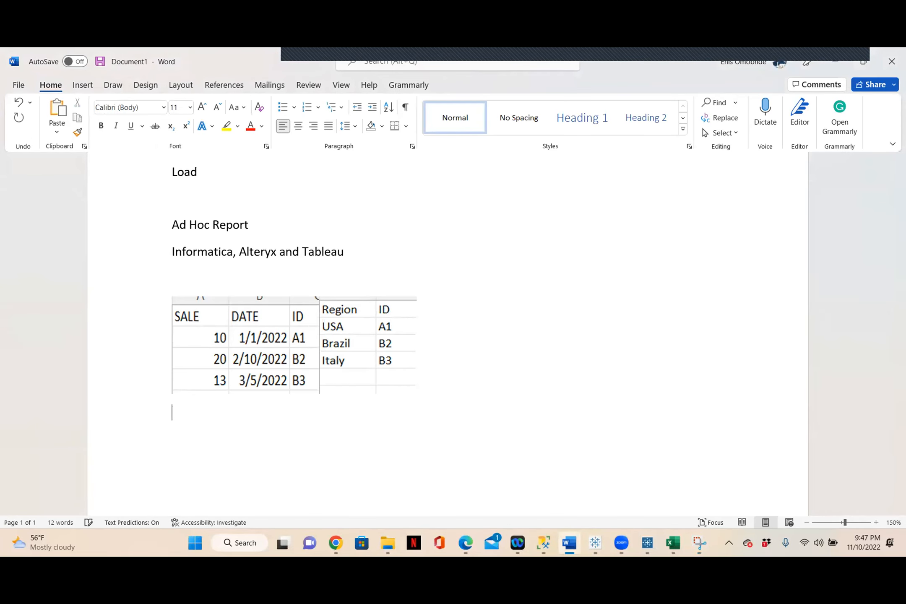
{"action": "key", "text": "ctrl+v"}
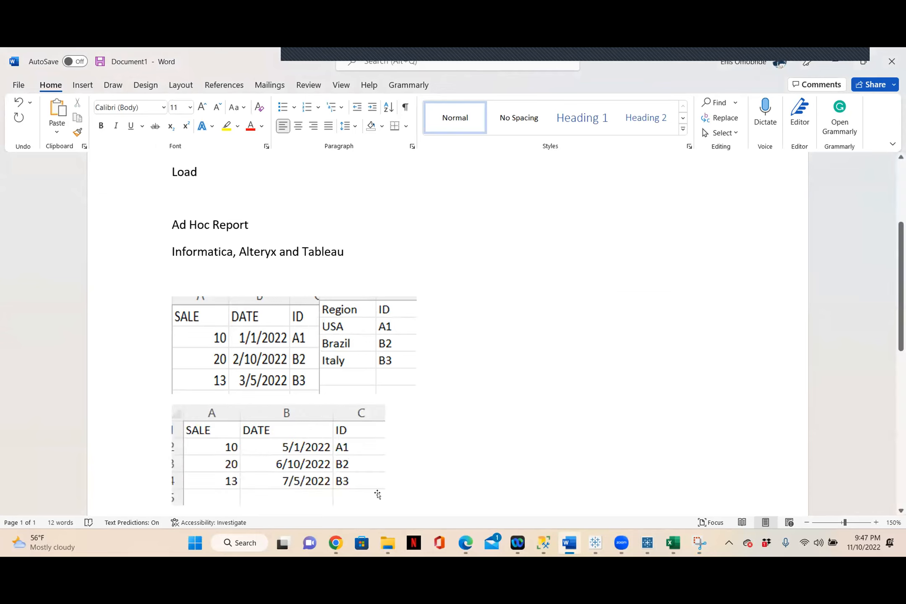
{"action": "left_click", "coordinate": [380, 498]}
{"action": "left_click_drag", "start_coordinate": [383, 457], "coordinate": [336, 455]}
{"action": "left_click", "coordinate": [427, 444]}
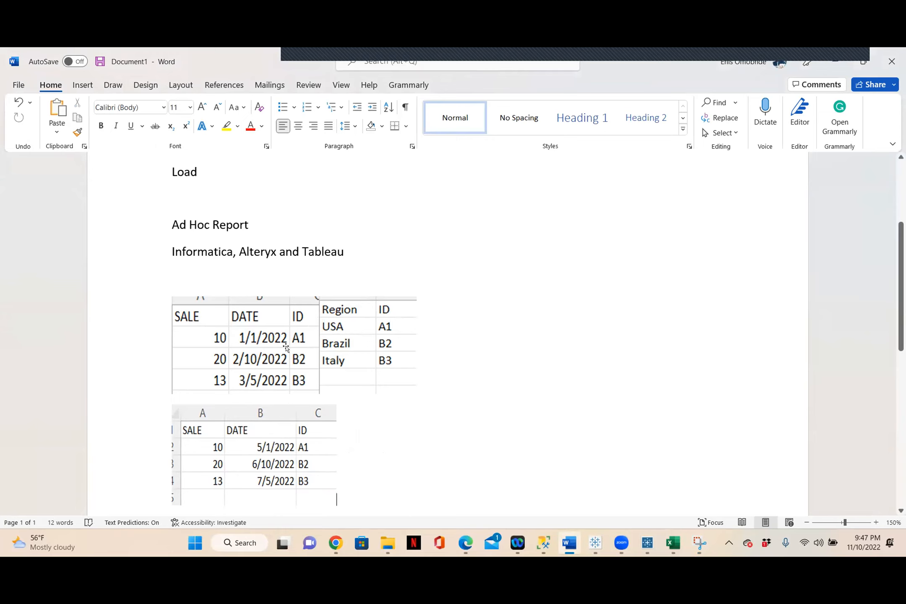
{"action": "left_click_drag", "start_coordinate": [249, 415], "coordinate": [251, 319]}
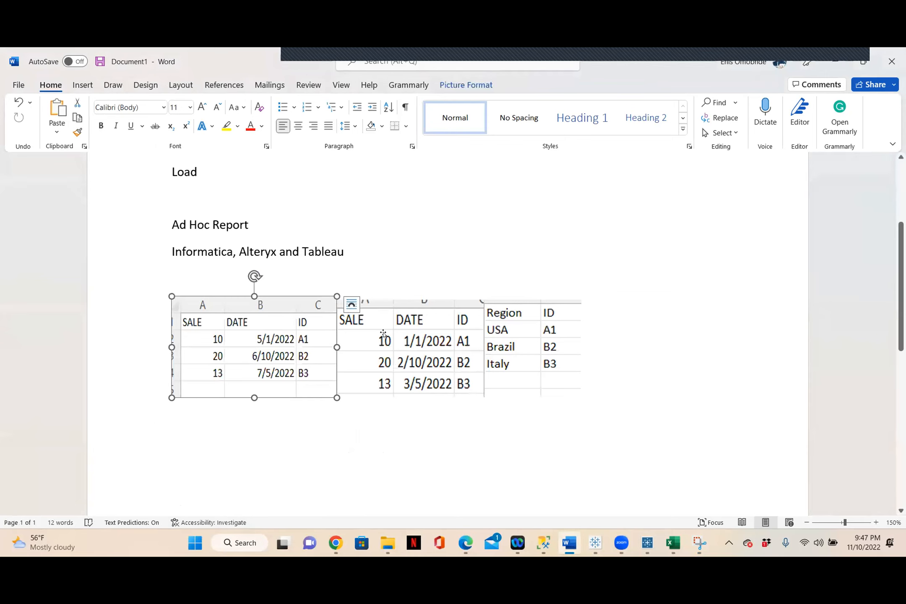
{"action": "key", "text": "ctrl+z"}
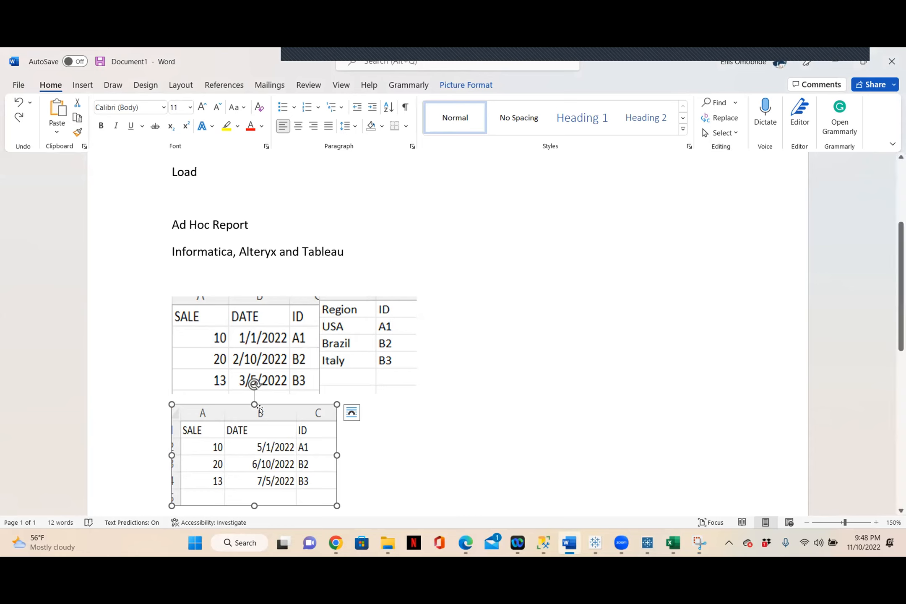
{"action": "left_click_drag", "start_coordinate": [259, 412], "coordinate": [242, 385]}
{"action": "key", "text": "ctrl+z"}
{"action": "left_click", "coordinate": [355, 326]}
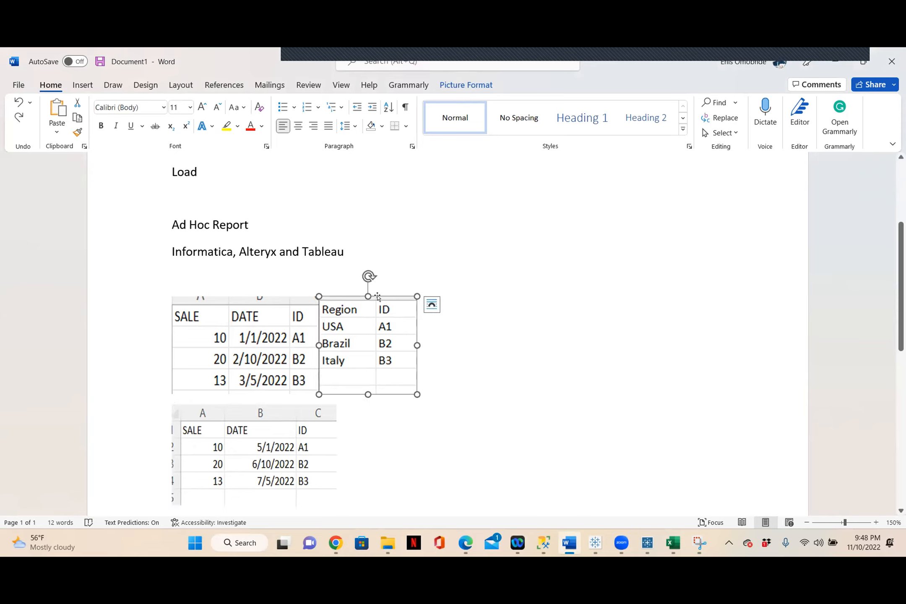
{"action": "left_click_drag", "start_coordinate": [370, 303], "coordinate": [620, 325]}
{"action": "left_click_drag", "start_coordinate": [364, 293], "coordinate": [375, 401]}
Step: Bring the Saless picture up onto the line of the other pictures and delete the Region picture to compare both sales tables side by side
{"action": "left_click", "coordinate": [239, 428]}
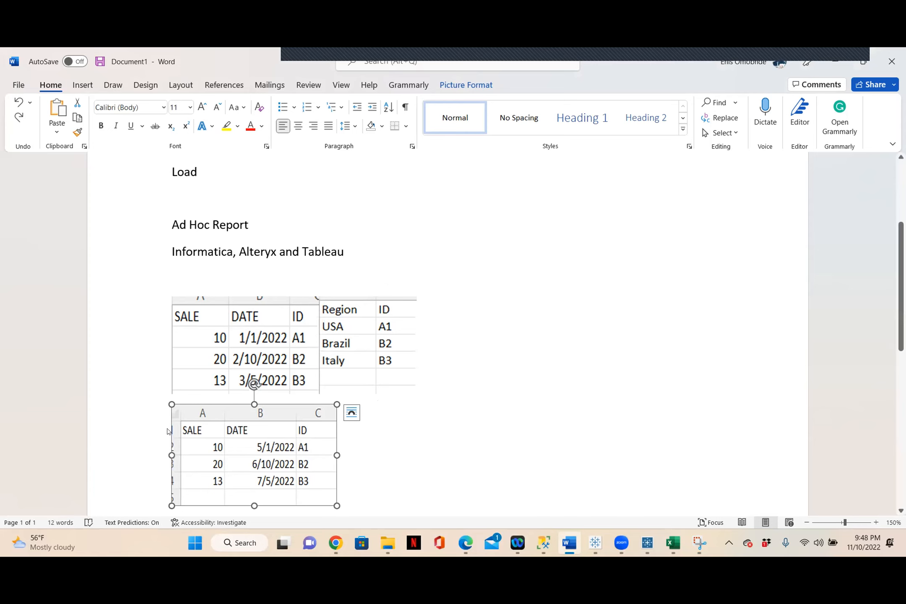
{"action": "left_click", "coordinate": [167, 430]}
{"action": "key", "text": "BackSpace"}
{"action": "scroll", "coordinate": [151, 483], "scroll_direction": "up", "scroll_amount": 3}
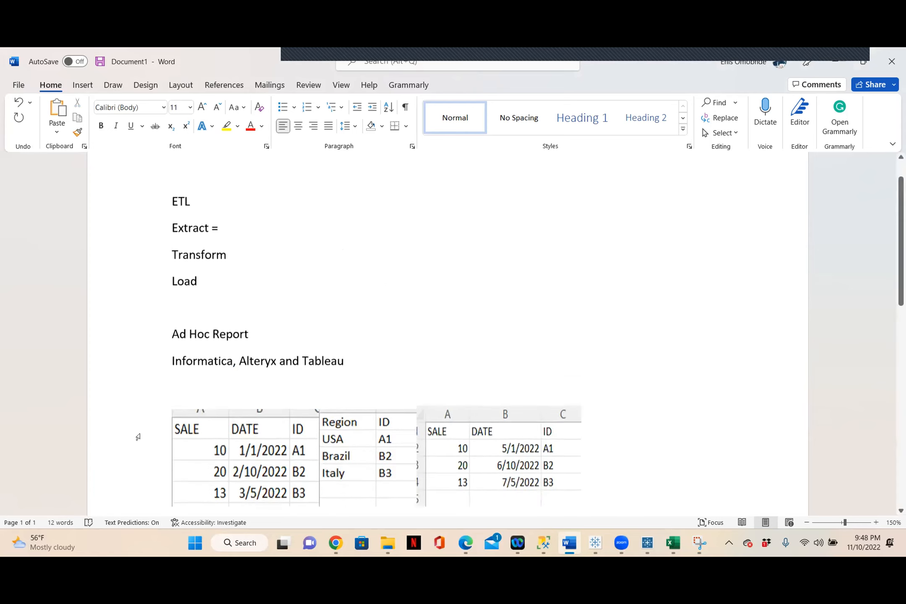
{"action": "scroll", "coordinate": [320, 469], "scroll_direction": "down", "scroll_amount": 2}
{"action": "left_click", "coordinate": [363, 373]}
{"action": "key", "text": "Delete"}
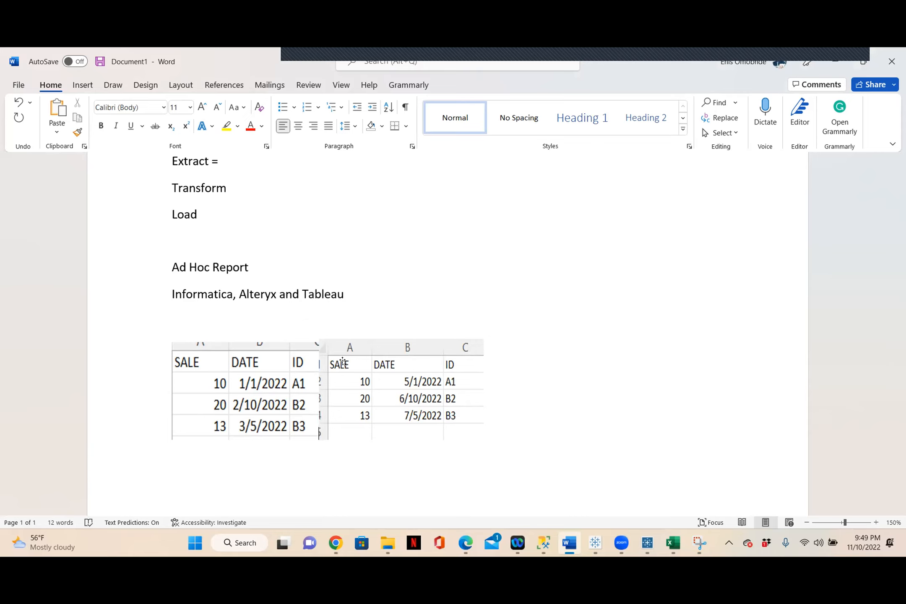
{"action": "left_click", "coordinate": [372, 344]}
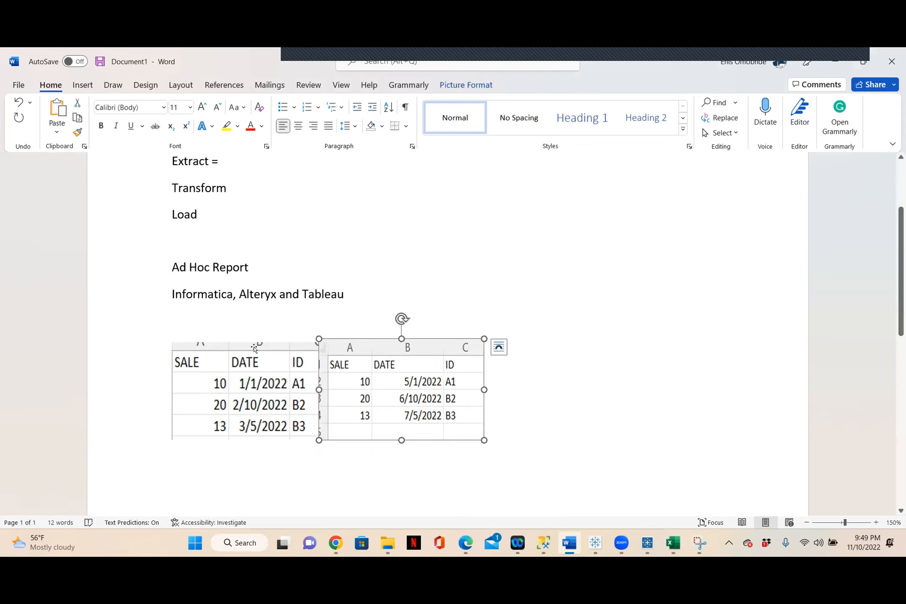
{"action": "left_click", "coordinate": [258, 347]}
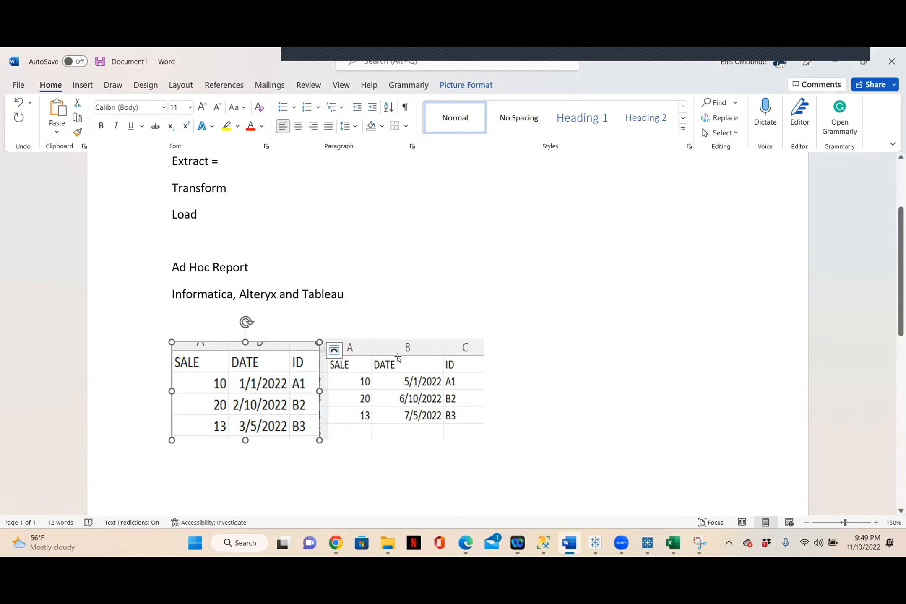
{"action": "left_click", "coordinate": [391, 351]}
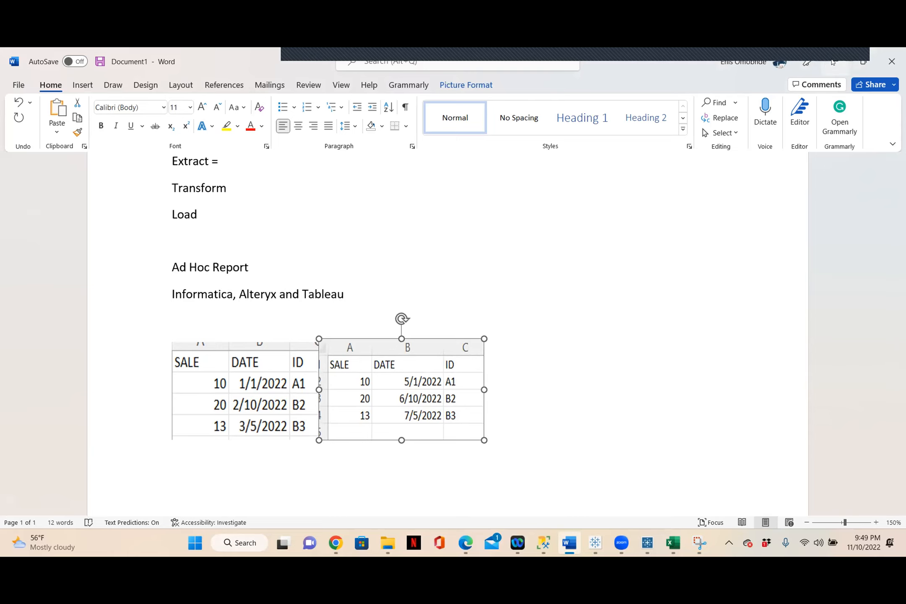
Step: Switch to Tableau Prep Builder and combine the Order<2017 and order >2018 clean steps in a union
{"action": "left_click", "coordinate": [832, 62]}
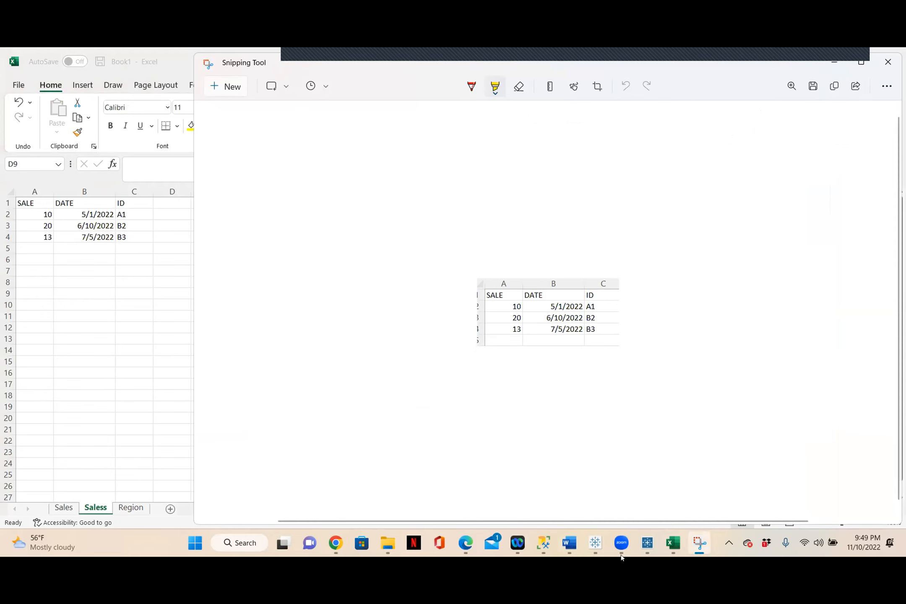
{"action": "left_click", "coordinate": [646, 544]}
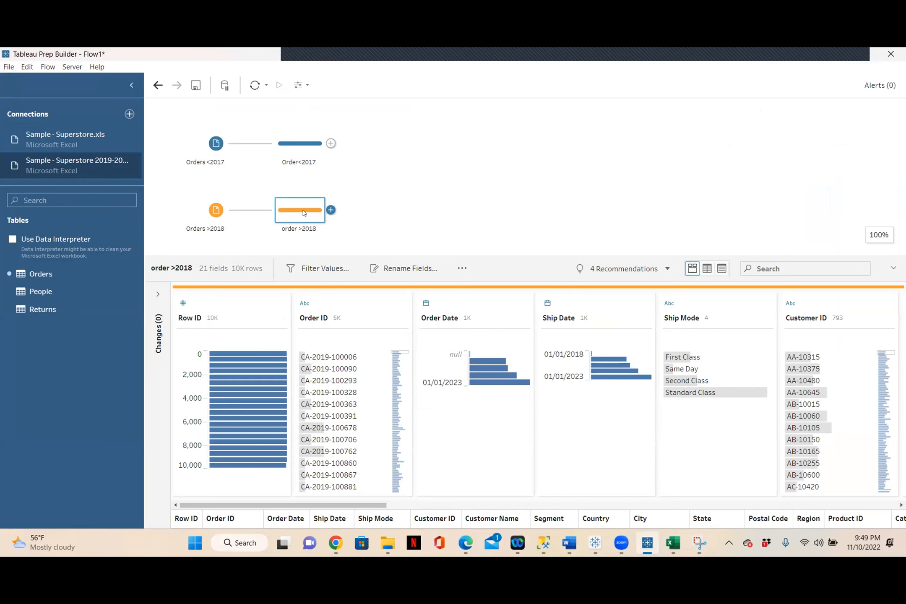
{"action": "left_click", "coordinate": [302, 146]}
{"action": "left_click", "coordinate": [305, 214]}
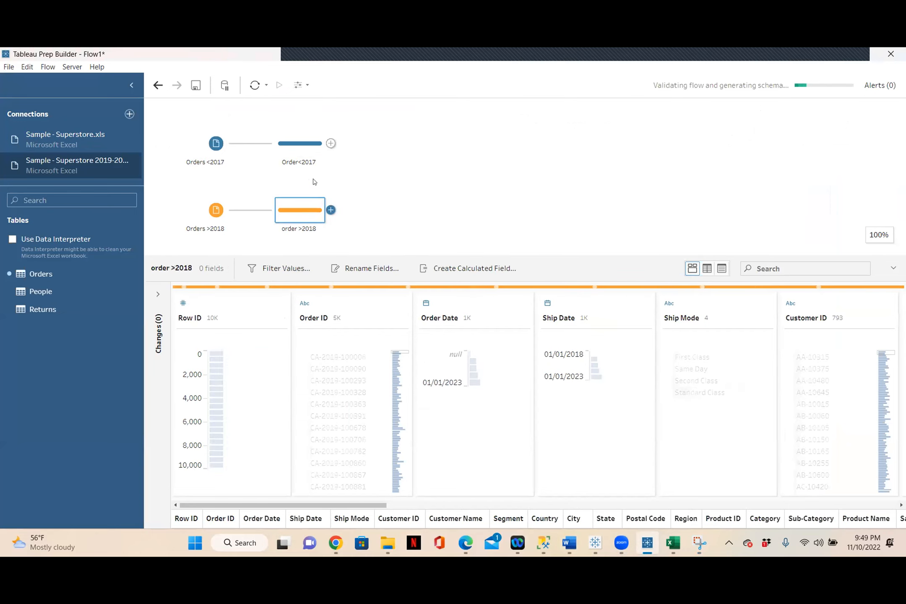
{"action": "mouse_move", "coordinate": [321, 163]}
{"action": "left_mouse_down"}
{"action": "mouse_move", "coordinate": [317, 151]}
{"action": "mouse_move", "coordinate": [351, 153]}
{"action": "mouse_move", "coordinate": [314, 173]}
{"action": "left_mouse_up"}
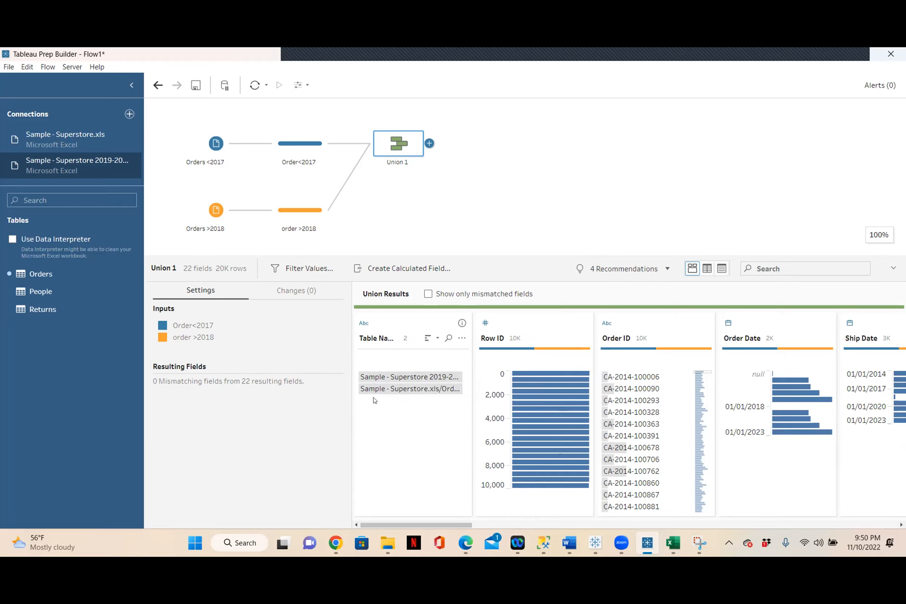
Step: Highlight the rows of each source file in turn through the union's Table Names field
{"action": "mouse_move", "coordinate": [406, 379]}
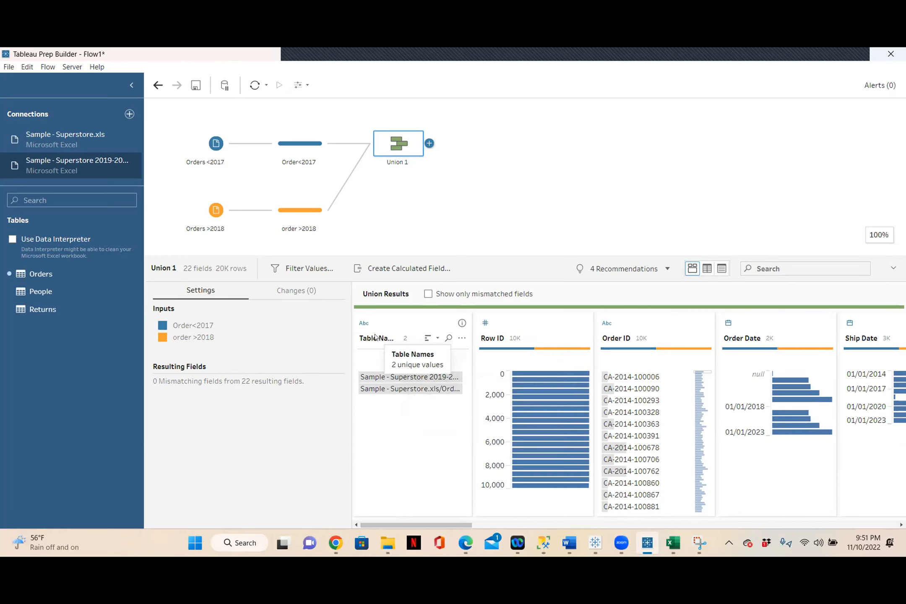
{"action": "left_click", "coordinate": [397, 378]}
{"action": "left_click", "coordinate": [395, 390]}
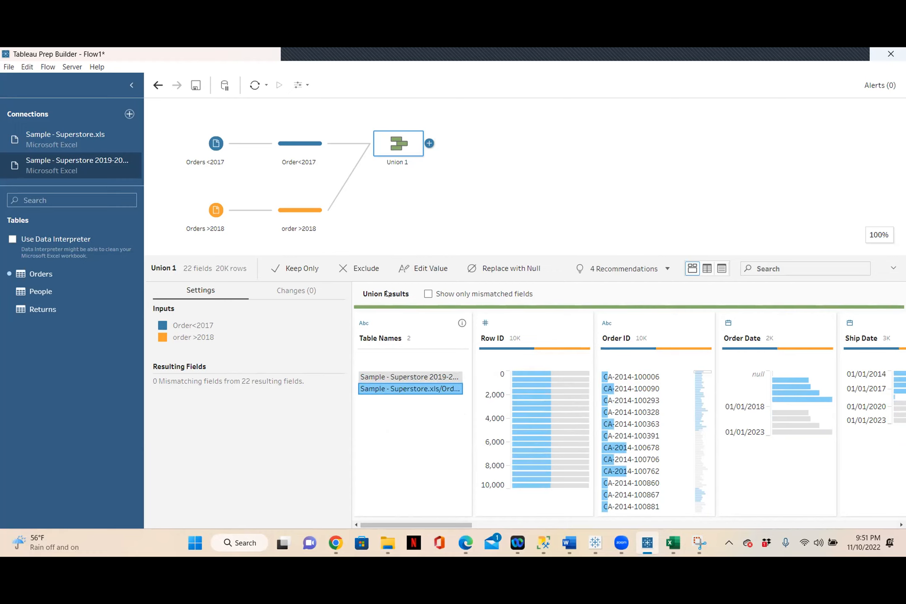
Step: Add a clean step after Union 1, look through its fields and return to the union's results
{"action": "left_click", "coordinate": [429, 143]}
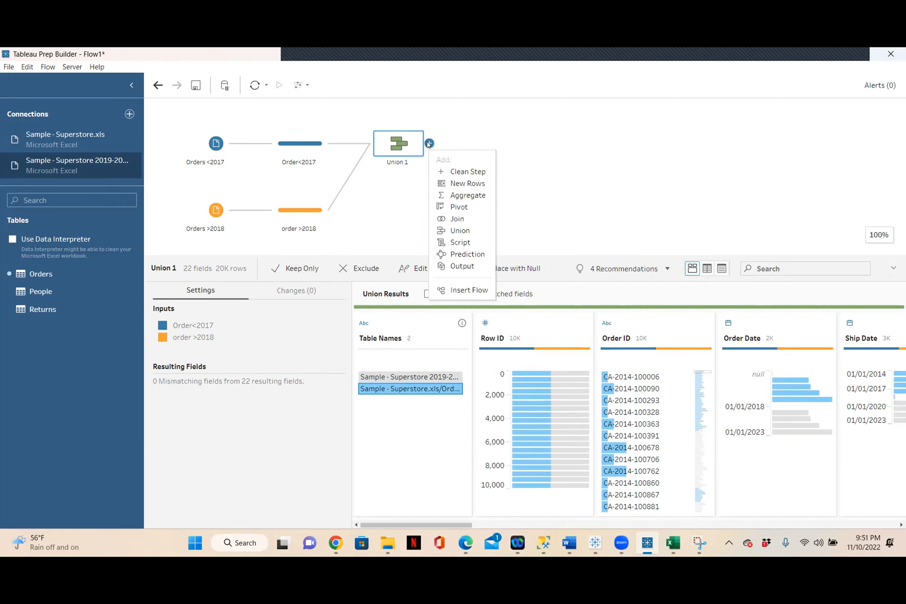
{"action": "left_click", "coordinate": [464, 172]}
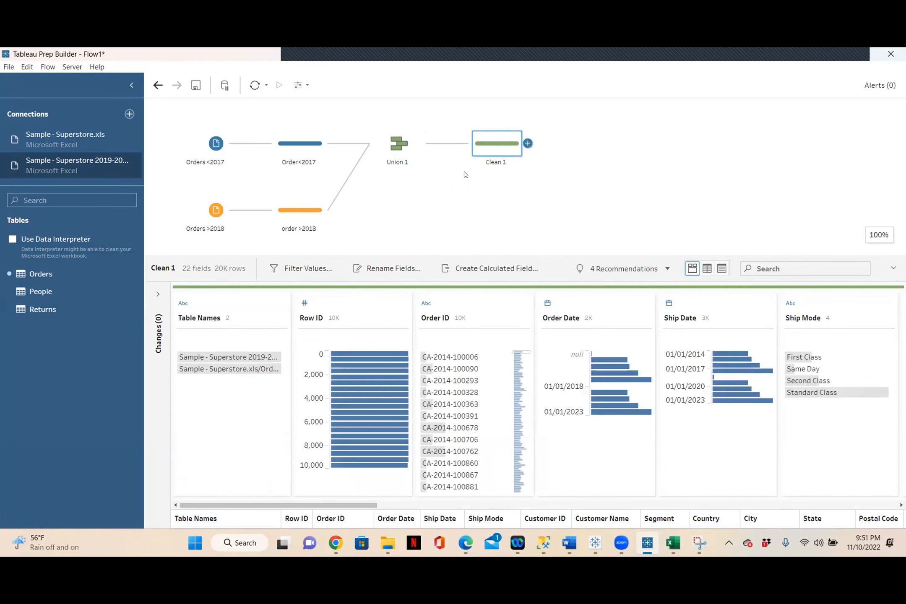
{"action": "left_click", "coordinate": [640, 503]}
{"action": "left_click_drag", "start_coordinate": [638, 500], "coordinate": [163, 504]}
{"action": "left_click", "coordinate": [396, 142]}
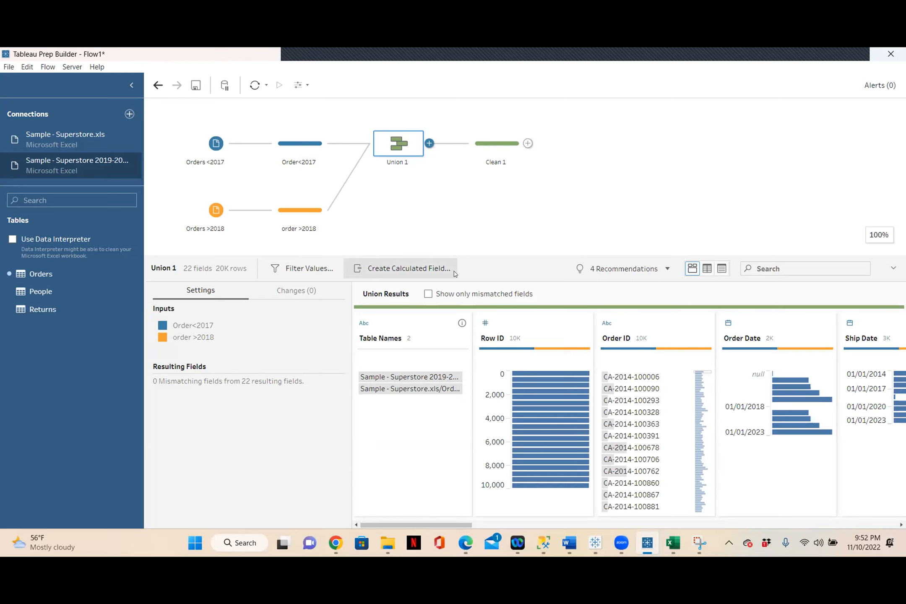
Step: Rename the Clean 1 step after the union as Order
{"action": "left_click", "coordinate": [499, 164]}
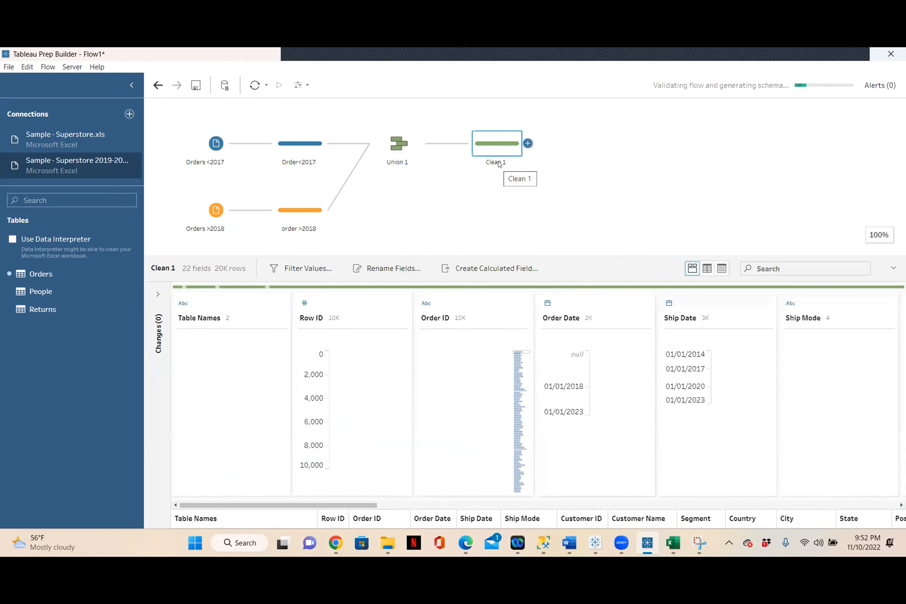
{"action": "double_click", "coordinate": [498, 163]}
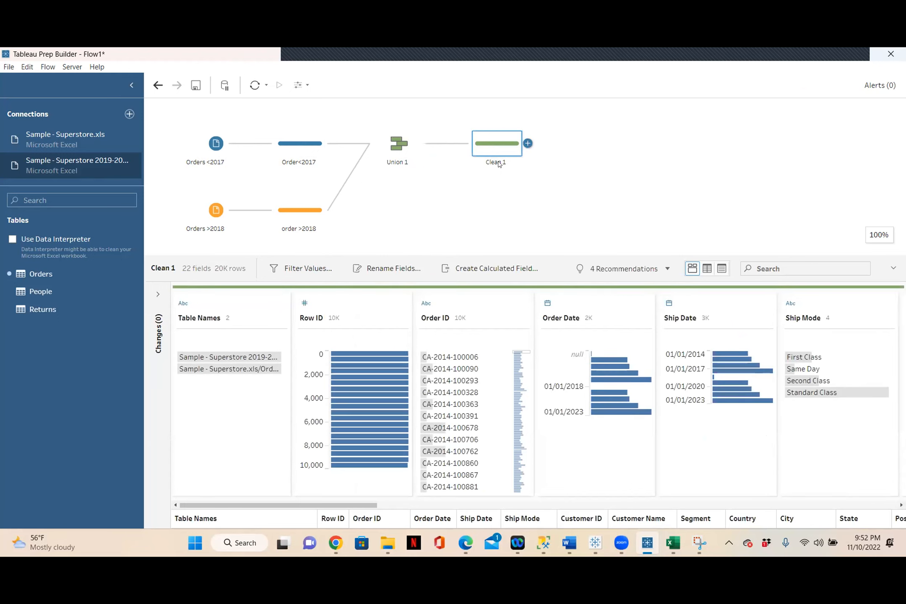
{"action": "type", "text": "Order"}
{"action": "key", "text": "Return"}
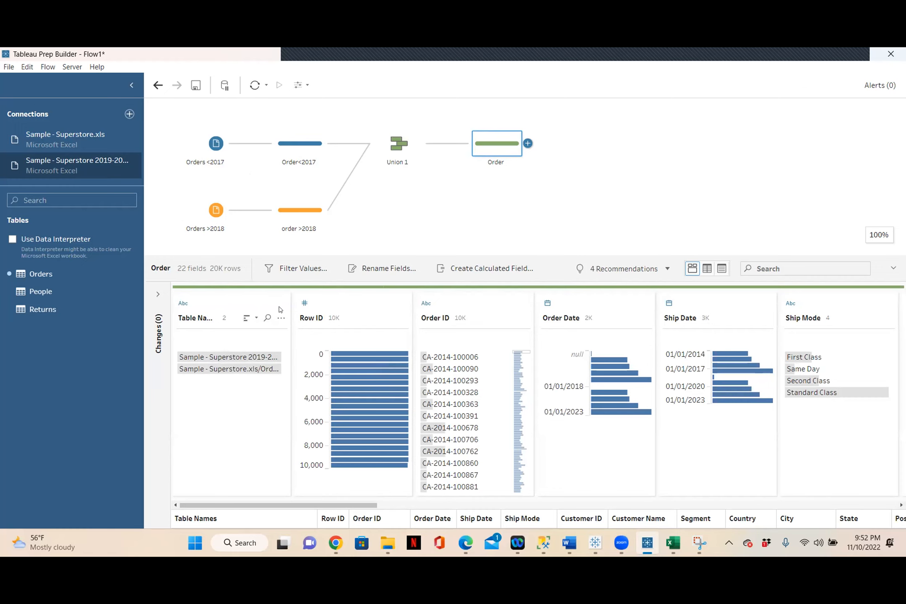
Step: Remove the Table Names field in the Order step and expand the step's list of changes
{"action": "right_click", "coordinate": [247, 302]}
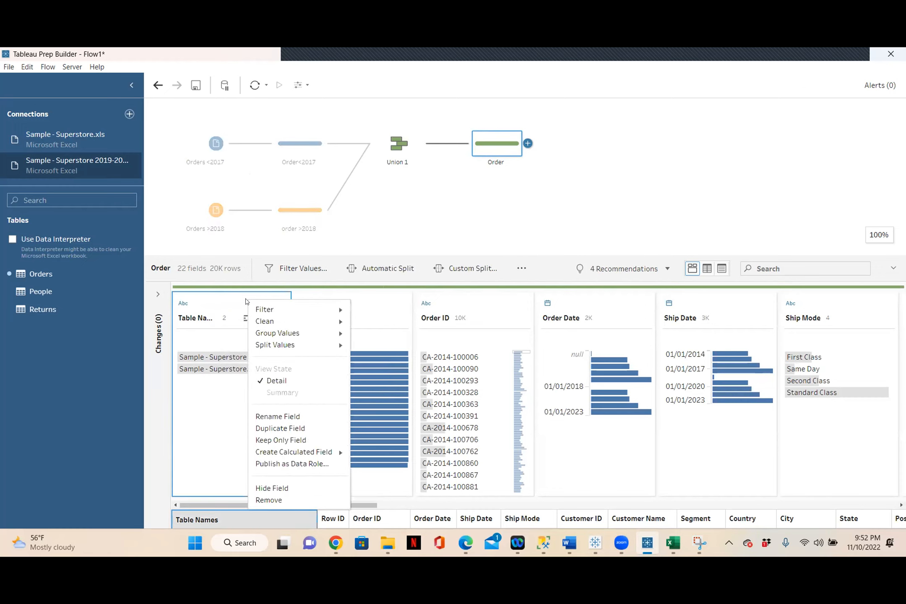
{"action": "left_click", "coordinate": [276, 501]}
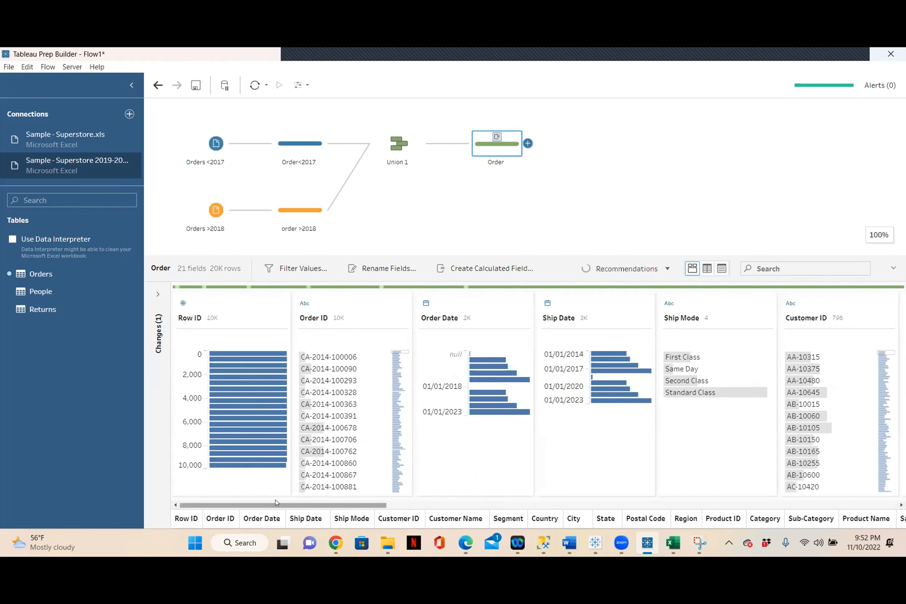
{"action": "left_click", "coordinate": [158, 294]}
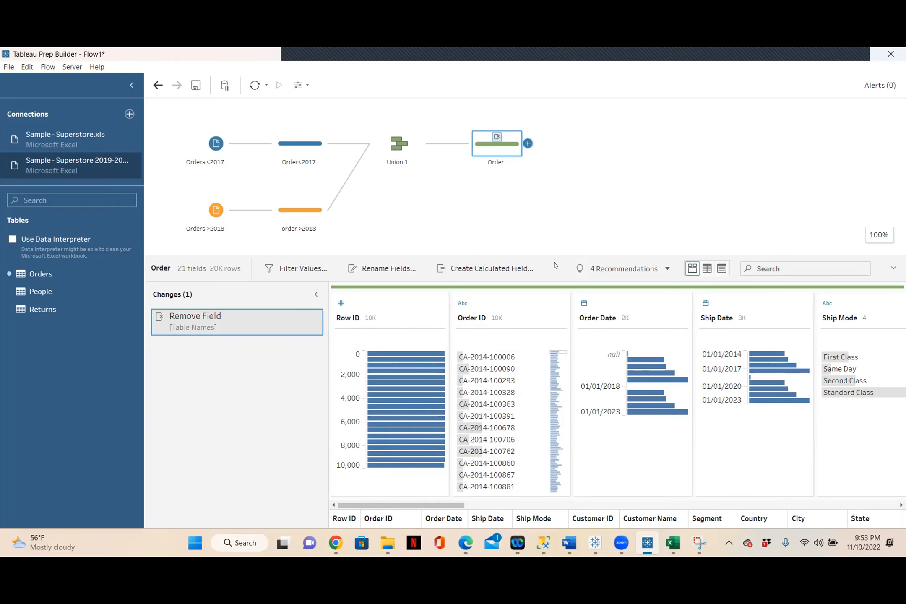
Step: Start a new calculated field in the Order step and name it COGs
{"action": "left_click", "coordinate": [495, 269]}
{"action": "key", "text": "BackSpace"}
{"action": "key", "text": "BackSpace"}
{"action": "key", "text": "BackSpace"}
{"action": "key", "text": "BackSpace"}
{"action": "key", "text": "BackSpace"}
{"action": "key", "text": "BackSpace"}
{"action": "type", "text": "OGs"}
{"action": "left_click_drag", "start_coordinate": [523, 163], "coordinate": [572, 169]}
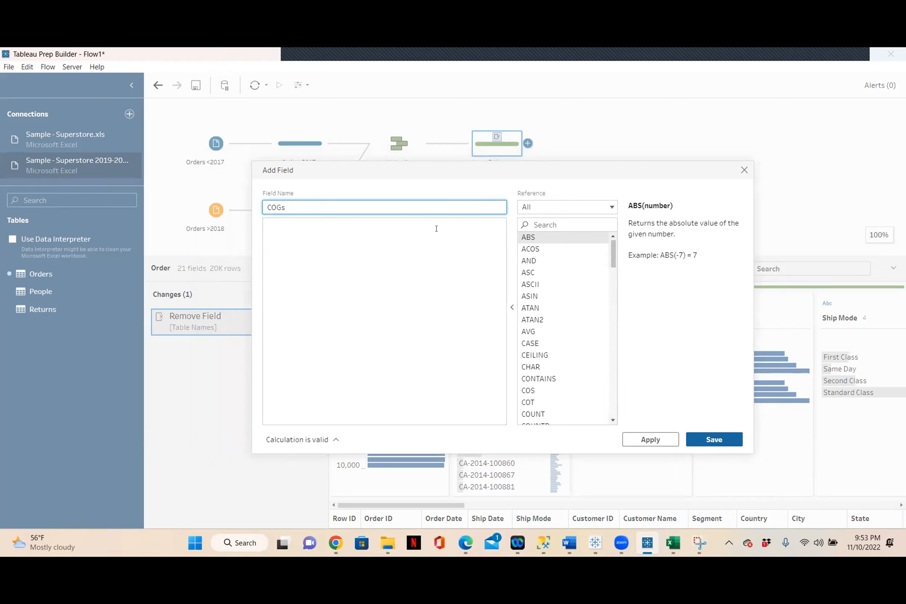
Step: Begin the COGs formula with SUM([Sales])
{"action": "left_click", "coordinate": [333, 242]}
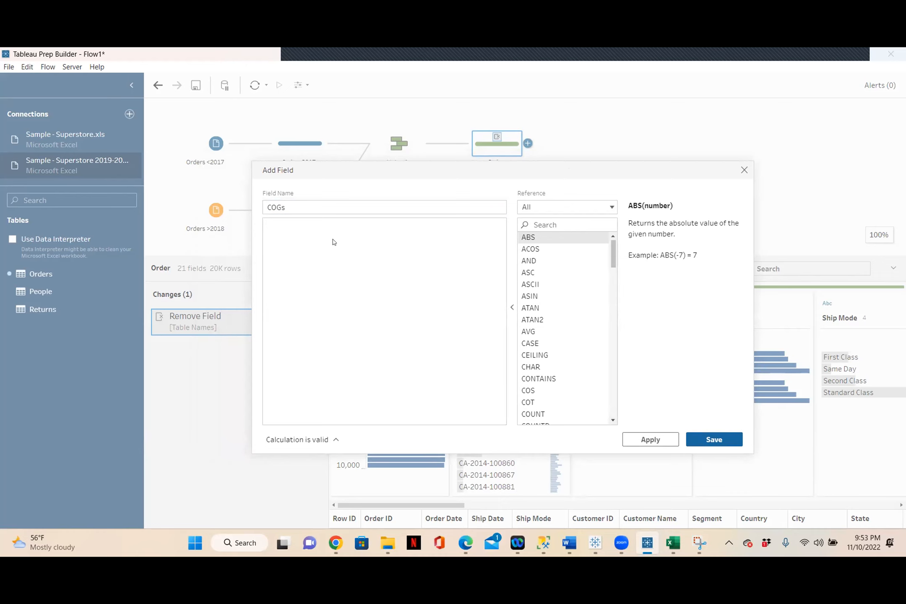
{"action": "type", "text": "su"}
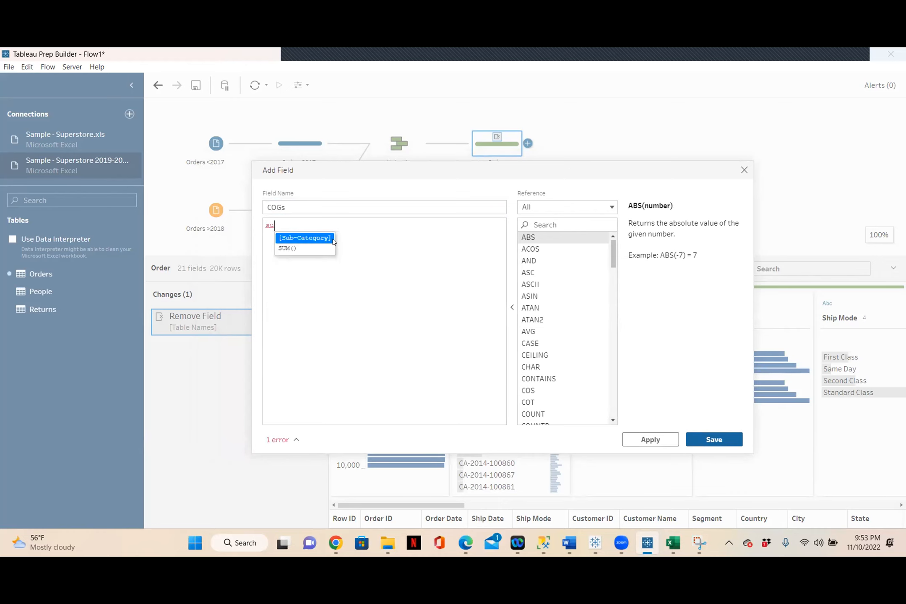
{"action": "left_click", "coordinate": [306, 250]}
{"action": "type", "text": "sale"}
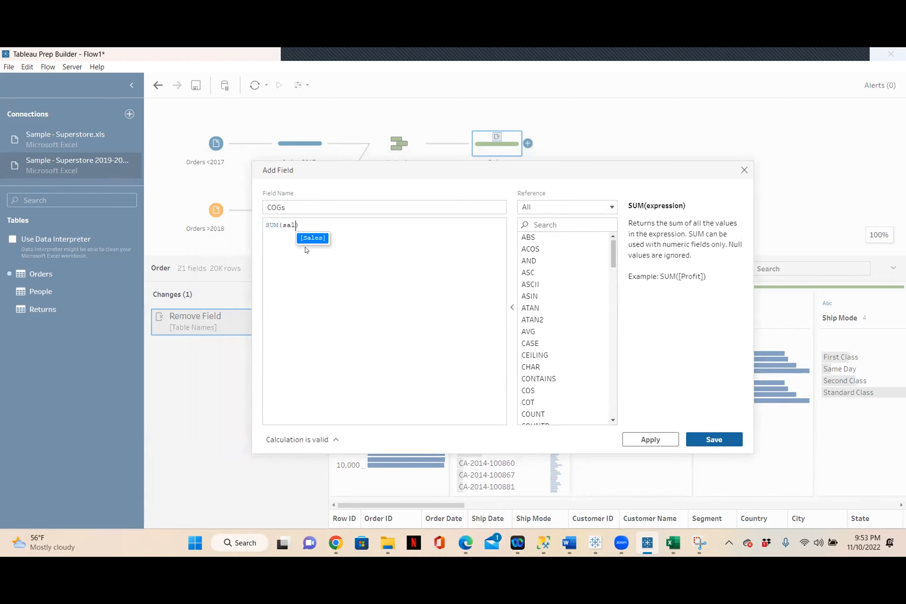
{"action": "left_click", "coordinate": [317, 238]}
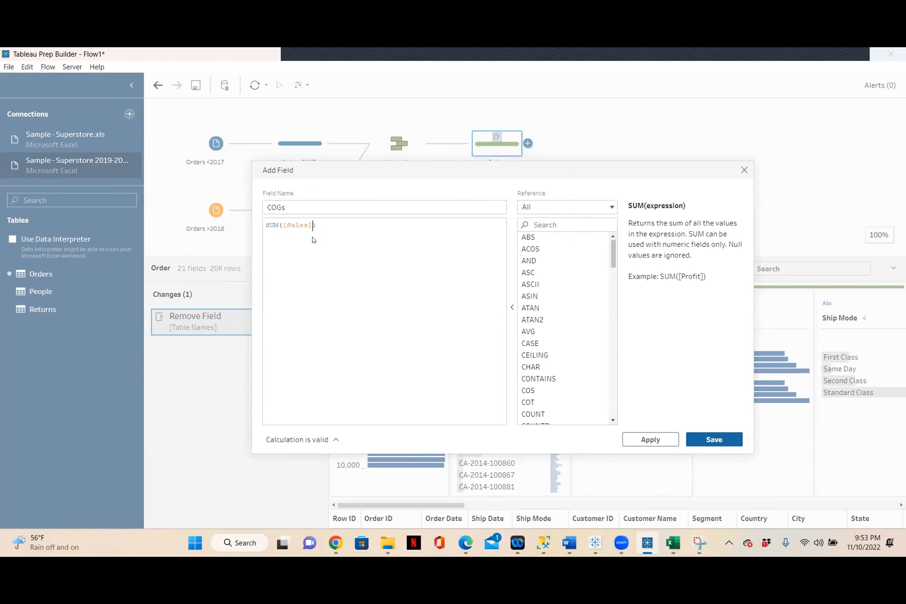
Step: Extend the COGs formula with + SUM([Discount]) after the sales sum
{"action": "left_click", "coordinate": [321, 224]}
{"action": "type", "text": "+ d"}
{"action": "key", "text": "BackSpace"}
{"action": "type", "text": "Sum"}
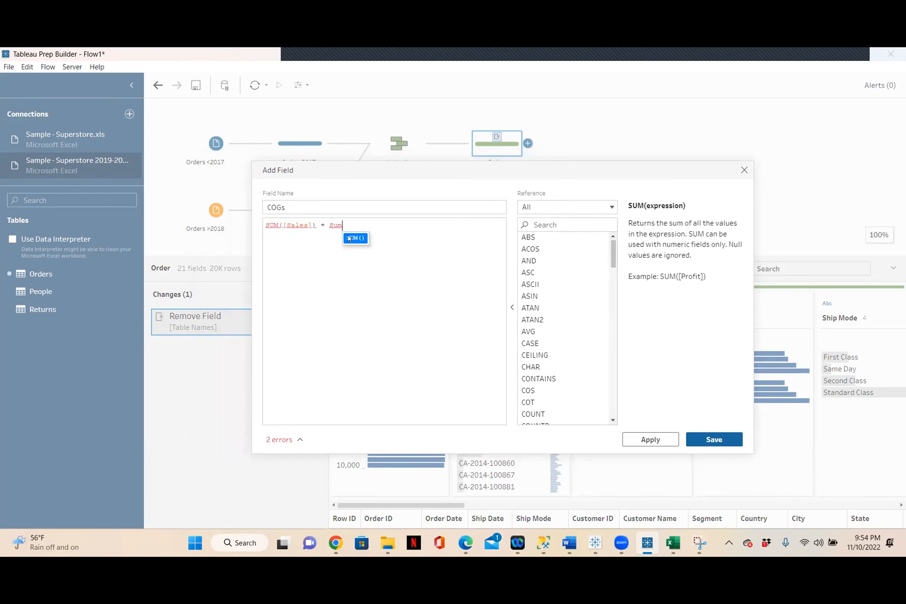
{"action": "double_click", "coordinate": [348, 237]}
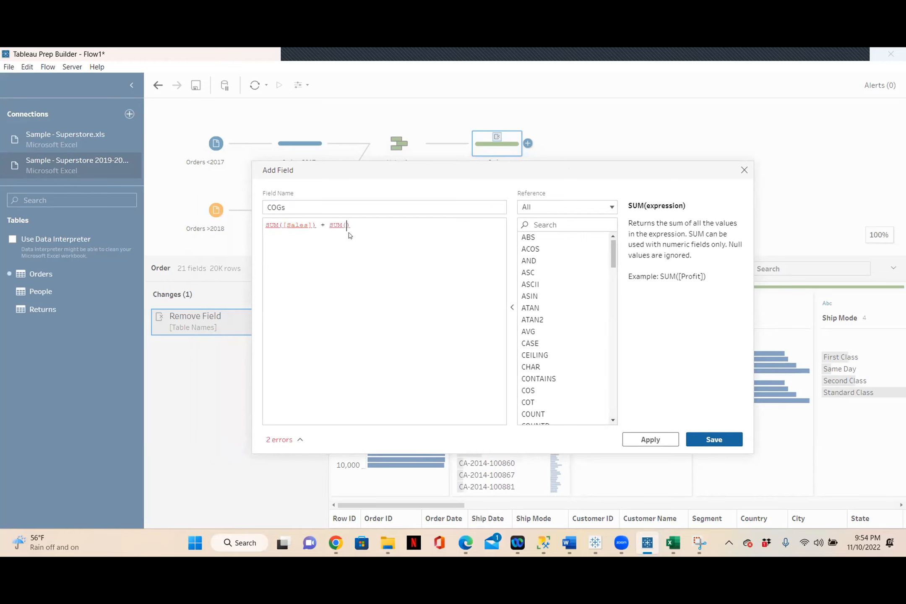
{"action": "type", "text": "dis"}
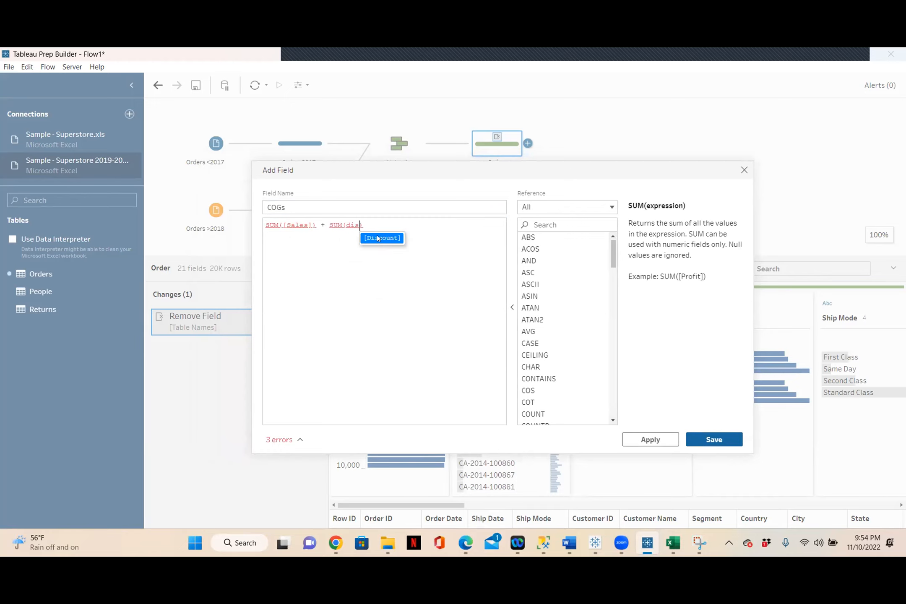
{"action": "double_click", "coordinate": [375, 238]}
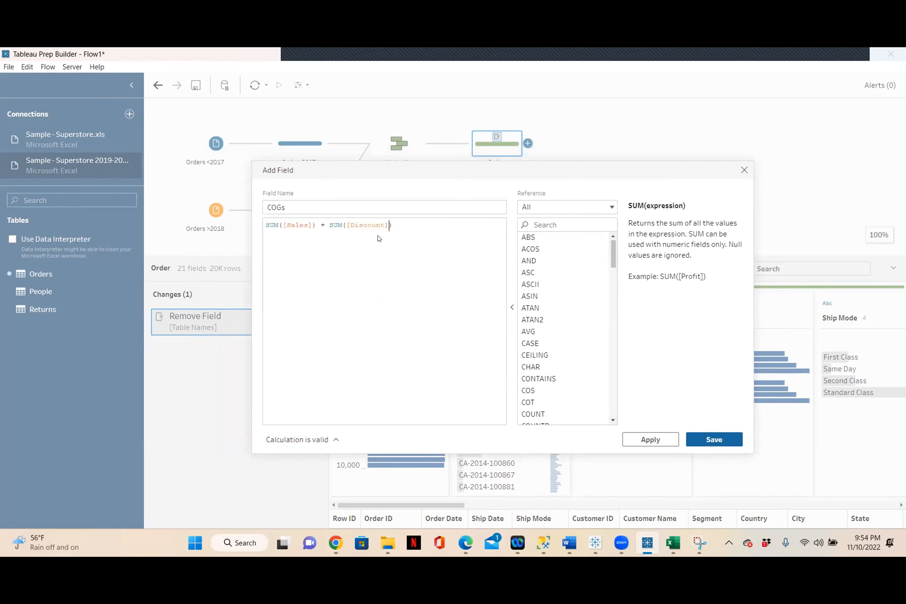
Step: Complete the COGs formula by subtracting SUM([Profit]) after the discount sum
{"action": "left_click", "coordinate": [408, 224]}
{"action": "type", "text": "- si"}
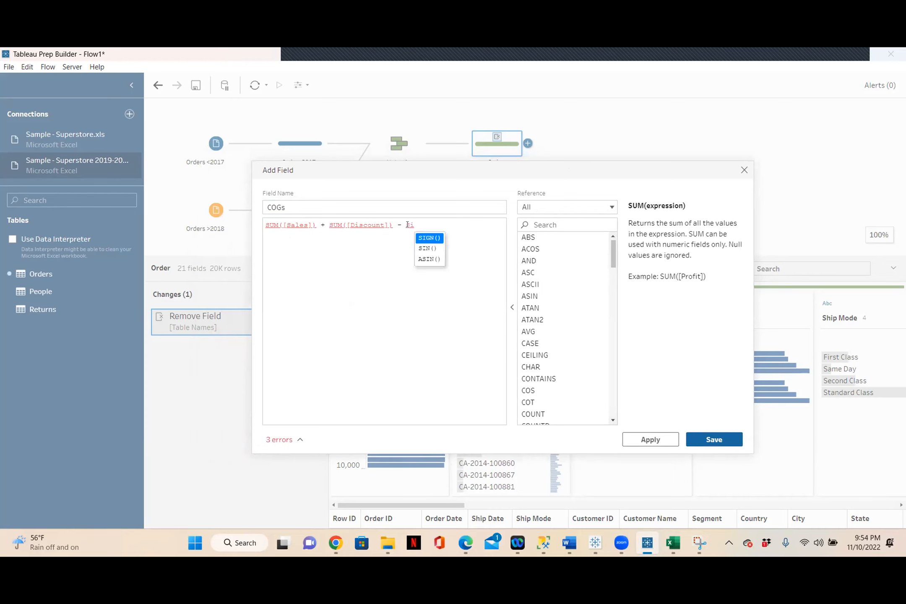
{"action": "key", "text": "BackSpace"}
{"action": "type", "text": "um"}
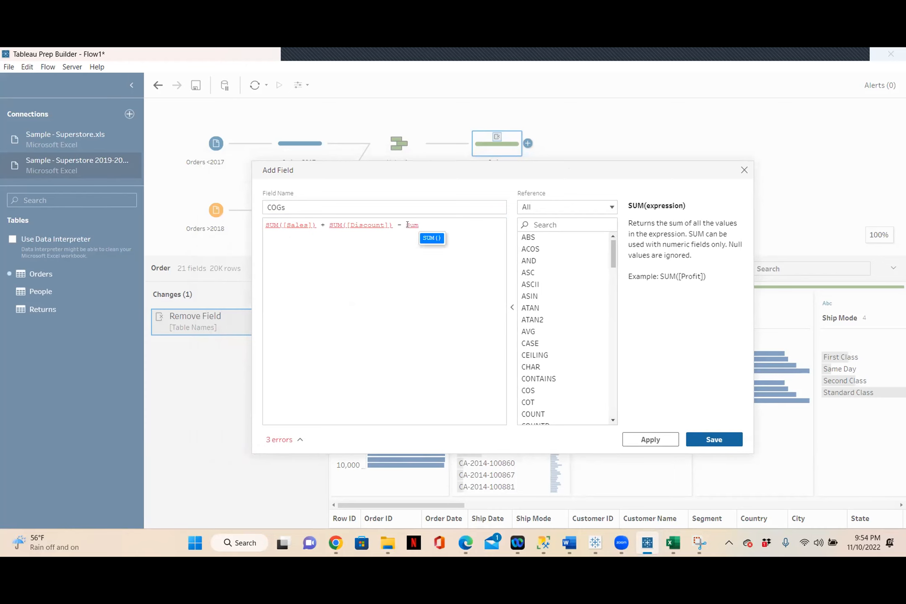
{"action": "left_click", "coordinate": [433, 239]}
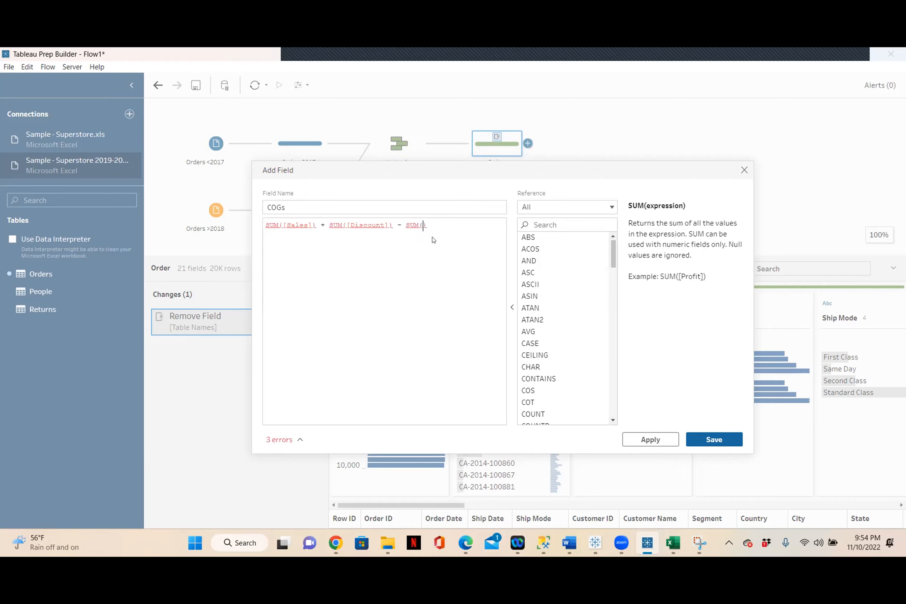
{"action": "type", "text": "pr"}
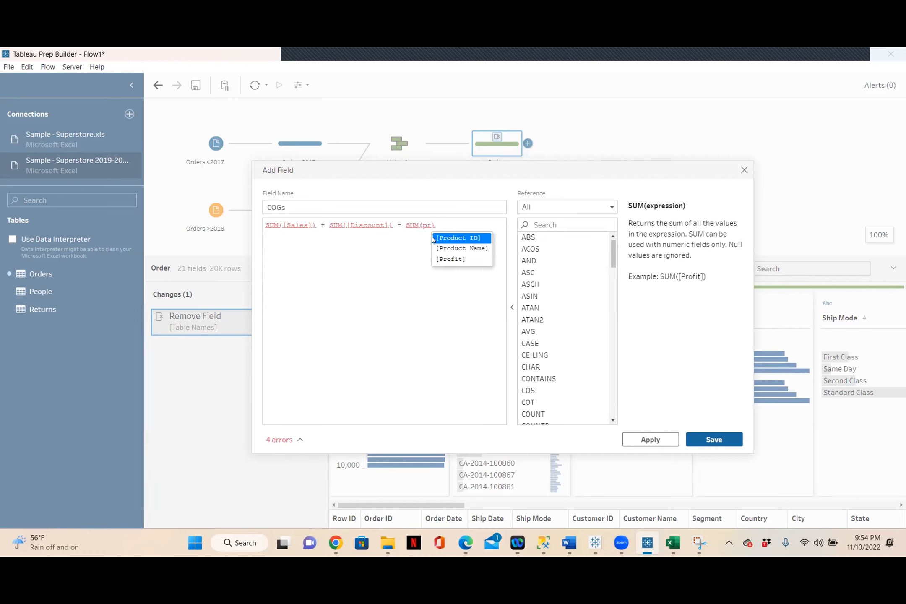
{"action": "left_click", "coordinate": [452, 260]}
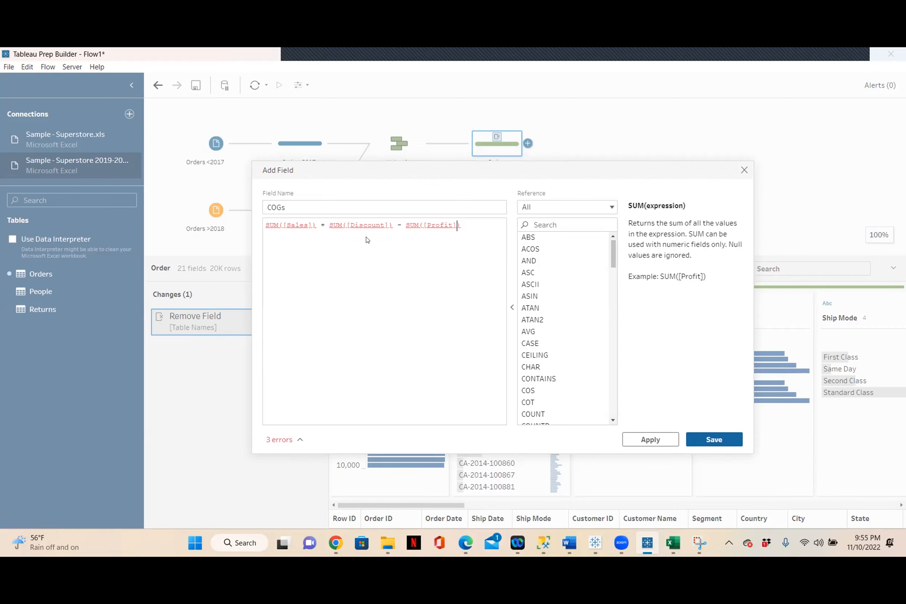
Step: Switch to the Word document and write the lines Cost = 10, Price = 13 and Profit = 3 below the table pictures
{"action": "left_click", "coordinate": [572, 548]}
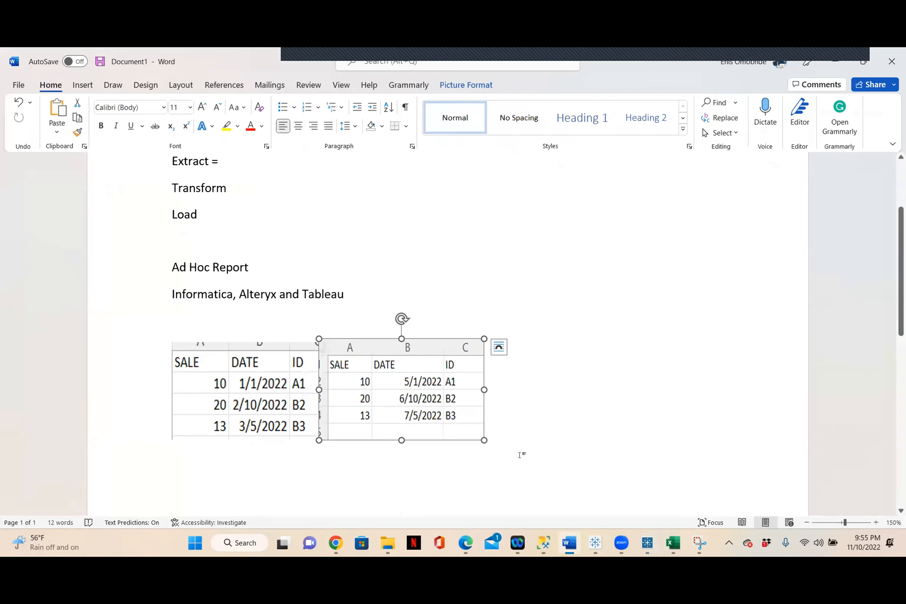
{"action": "left_click", "coordinate": [522, 455]}
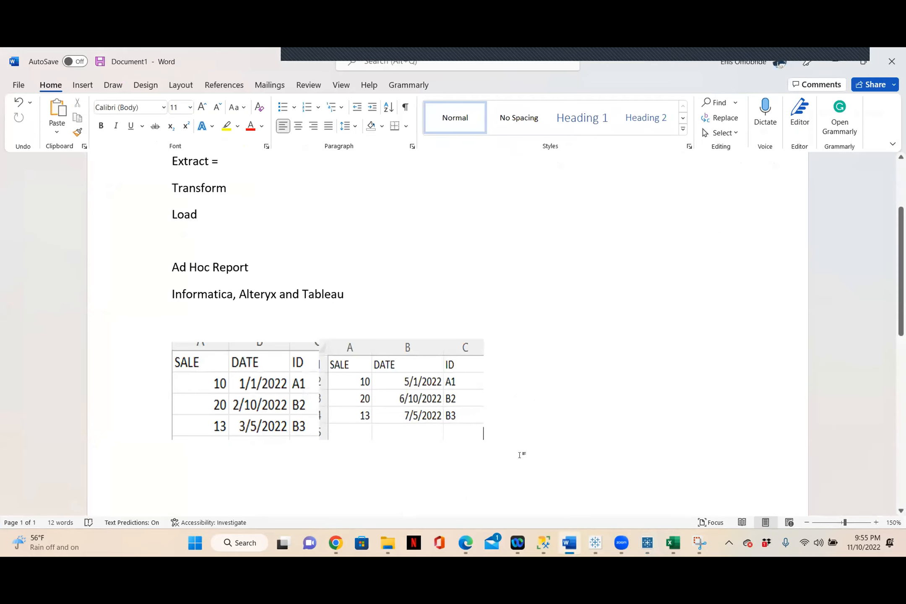
{"action": "type", "text": "C"}
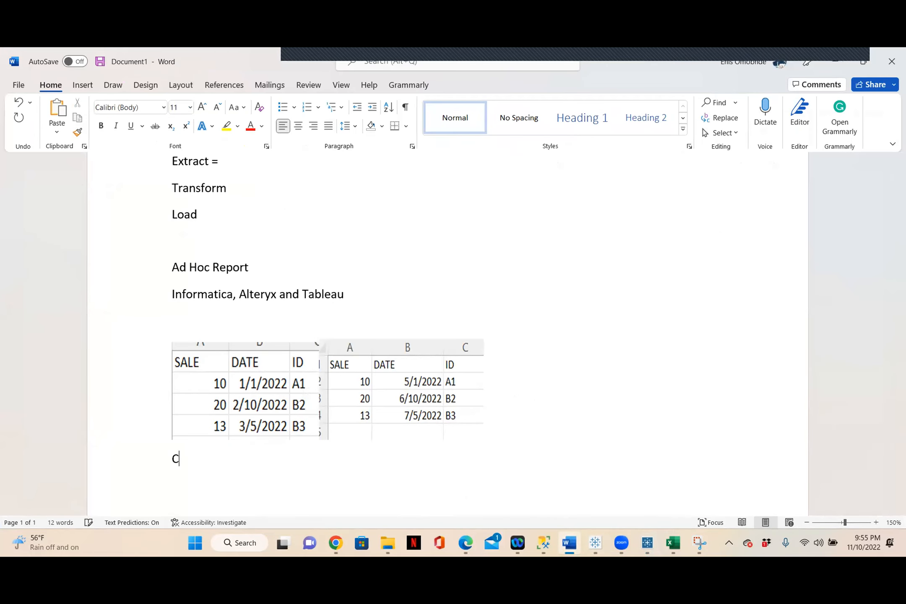
{"action": "type", "text": "ost = 10"}
{"action": "key", "text": "Return"}
{"action": "type", "text": "price = 13"}
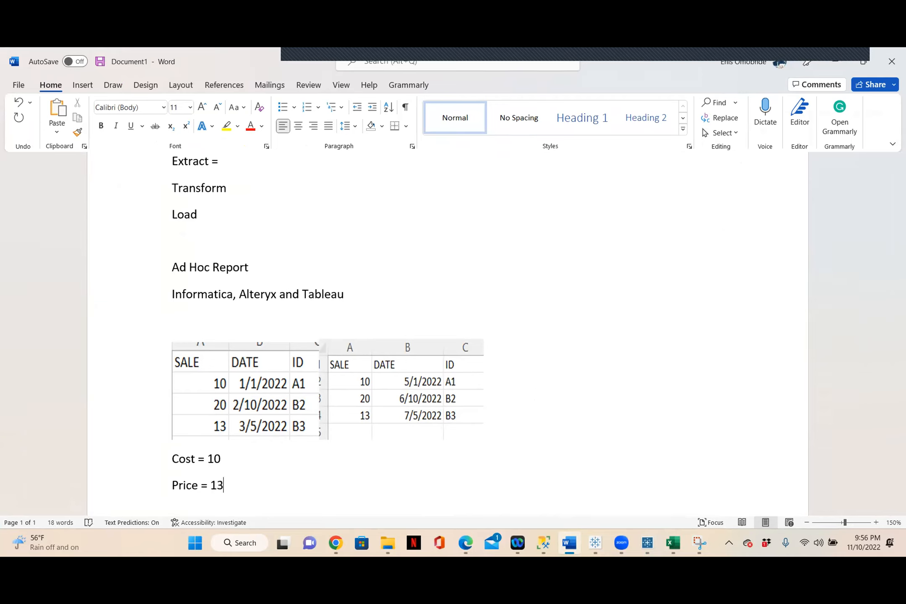
{"action": "key", "text": "Return"}
{"action": "type", "text": "Profit = 3"}
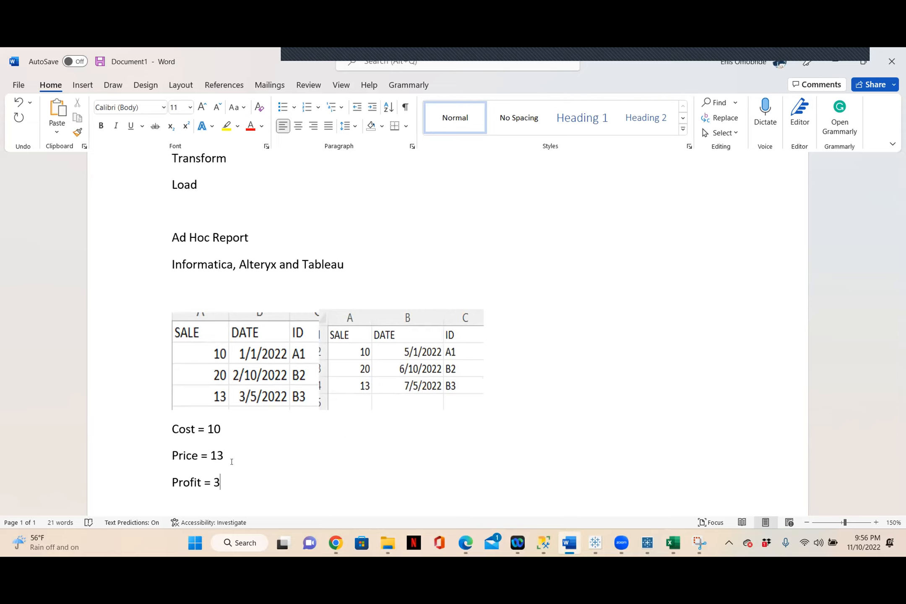
Step: Add a discounted price of 12.50 after the 13 on the Price line and change the profit to 2.50
{"action": "left_click", "coordinate": [247, 458]}
{"action": "type", "text": "12.50"}
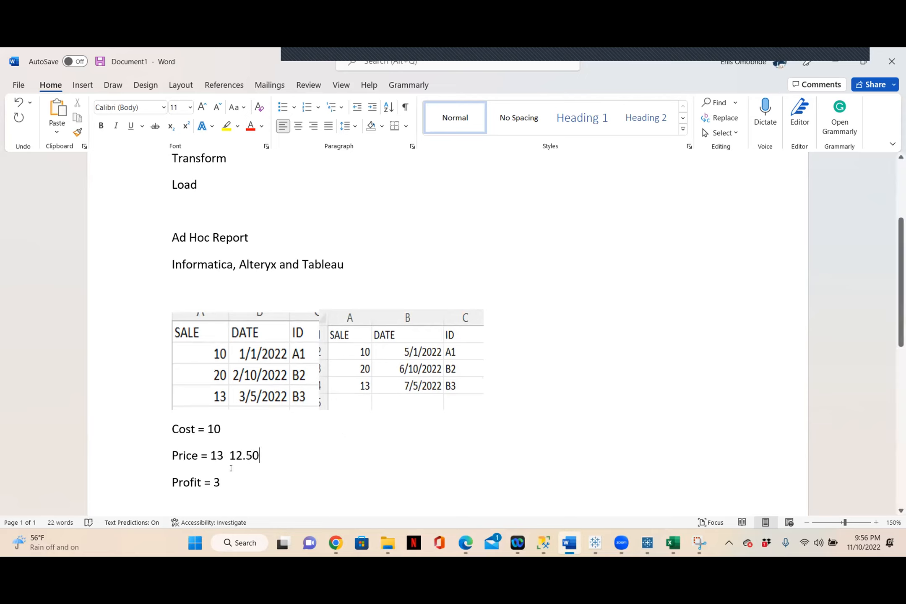
{"action": "left_click", "coordinate": [226, 479]}
{"action": "key", "text": "BackSpace"}
{"action": "type", "text": "2."}
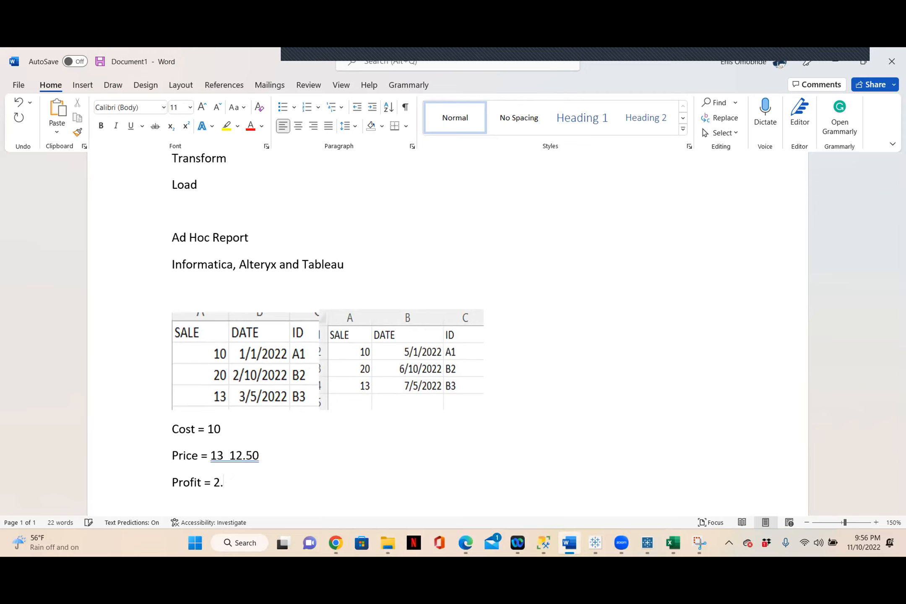
{"action": "type", "text": "50"}
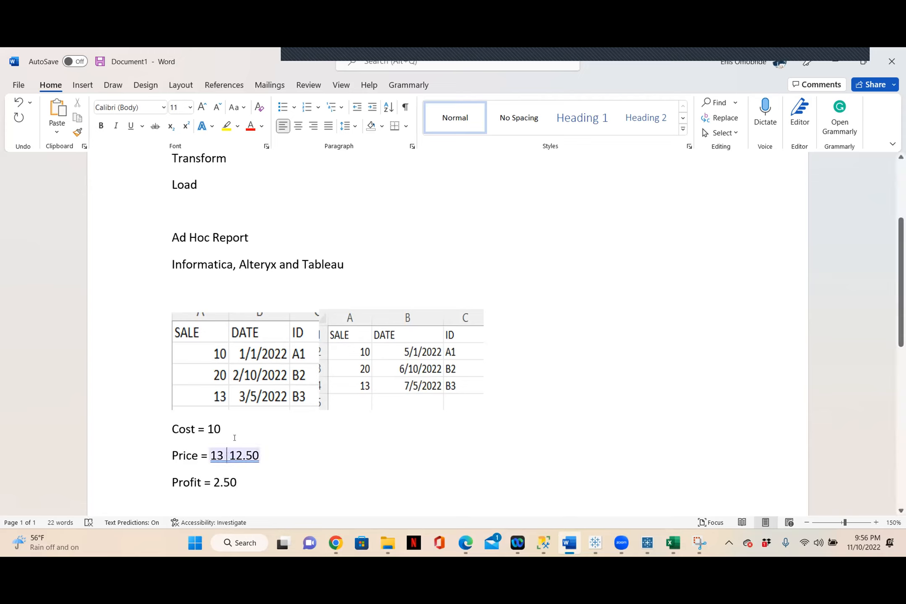
Step: Add the note "8 mark" after 12.50 on the Price line
{"action": "left_click", "coordinate": [226, 428]}
{"action": "type", "text": "8"}
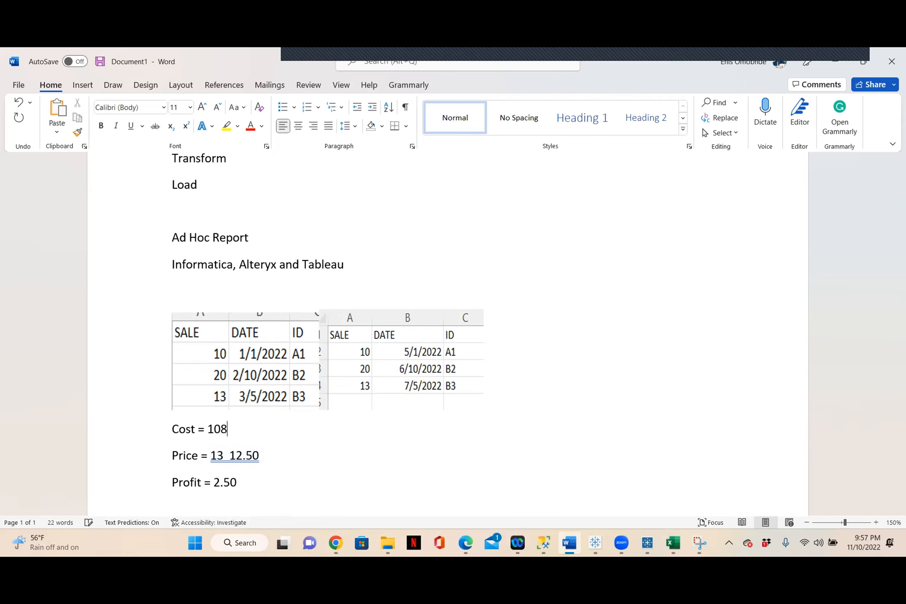
{"action": "left_click", "coordinate": [284, 457]}
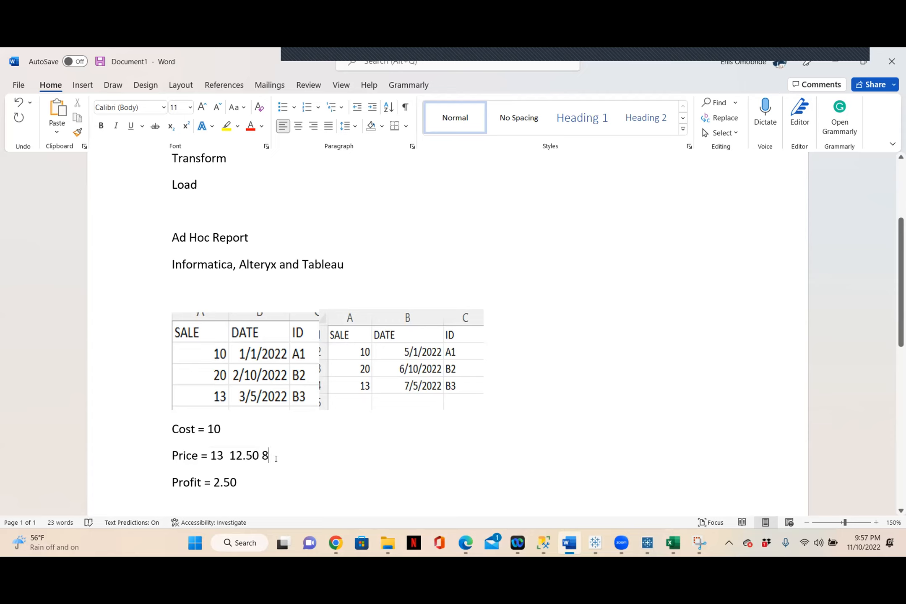
{"action": "type", "text": "mark"}
{"action": "left_click", "coordinate": [249, 478]}
{"action": "left_click", "coordinate": [245, 481]}
Step: Highlight the cost of 10 and the 8 on the Price line, and append -2 to the Cost line
{"action": "left_click_drag", "start_coordinate": [227, 429], "coordinate": [204, 423]}
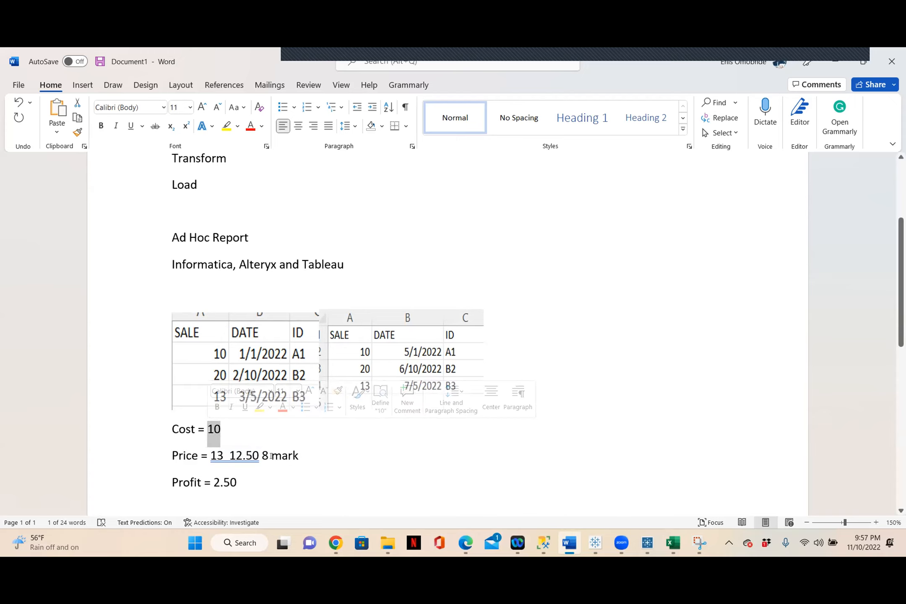
{"action": "left_click_drag", "start_coordinate": [268, 455], "coordinate": [262, 453]}
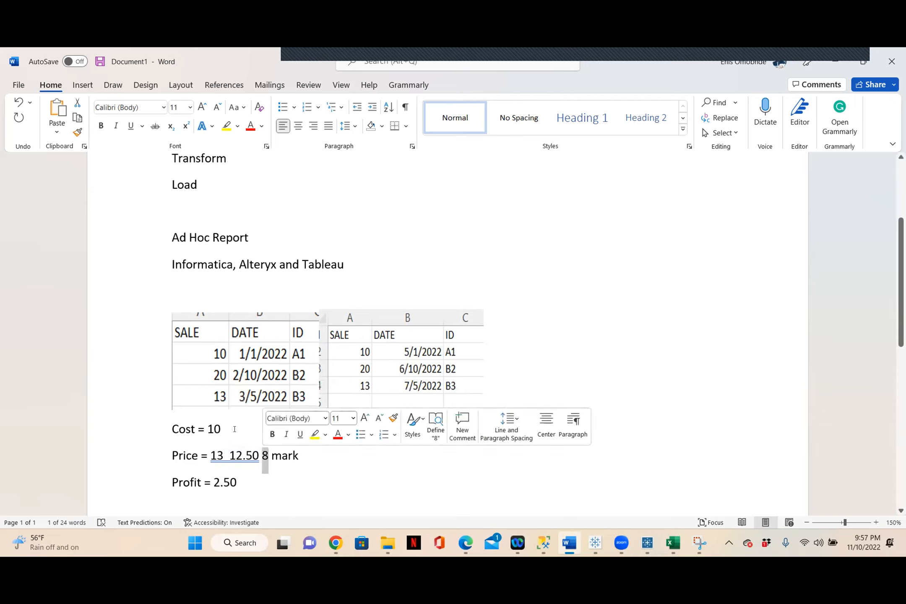
{"action": "left_click", "coordinate": [238, 432]}
{"action": "type", "text": "-2"}
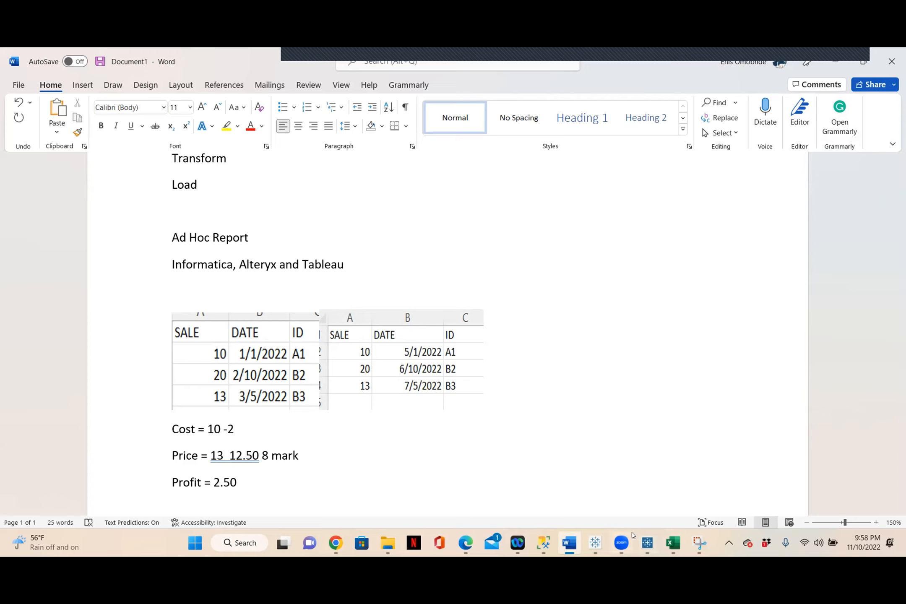
{"action": "mouse_move", "coordinate": [634, 535]}
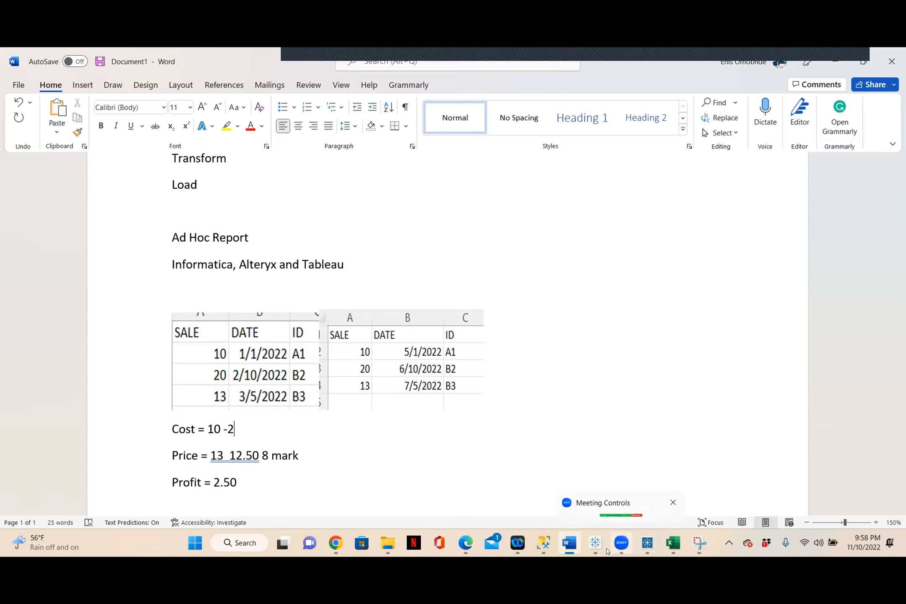
{"action": "mouse_move", "coordinate": [580, 557]}
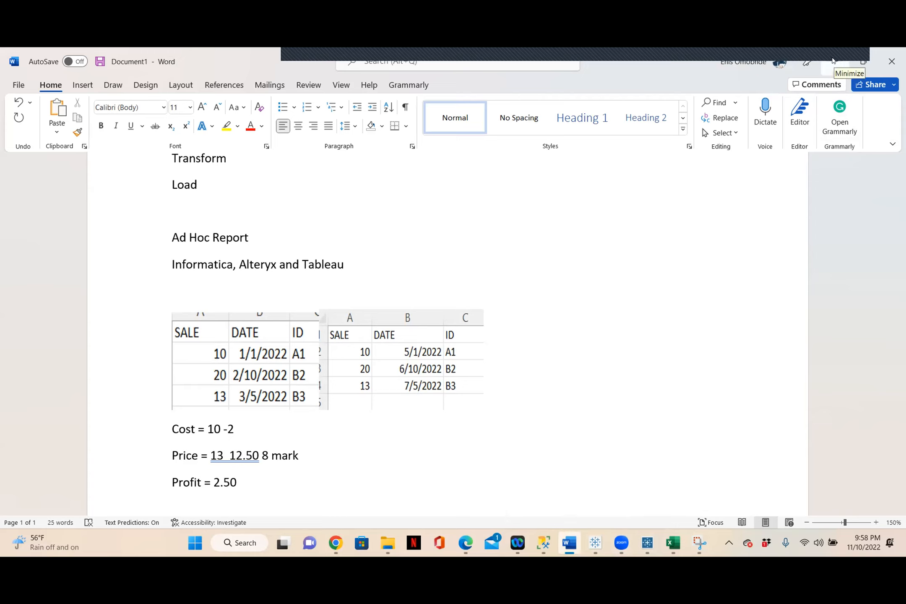
Step: Switch back to Tableau Prep and expand the error details of the COGs calculation to review its formula
{"action": "left_click", "coordinate": [833, 61]}
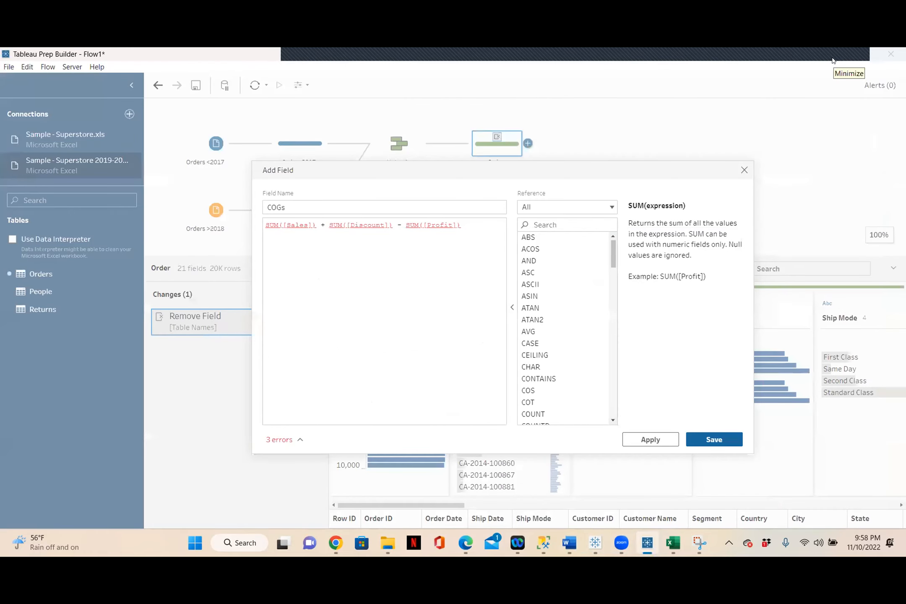
{"action": "left_click", "coordinate": [297, 440]}
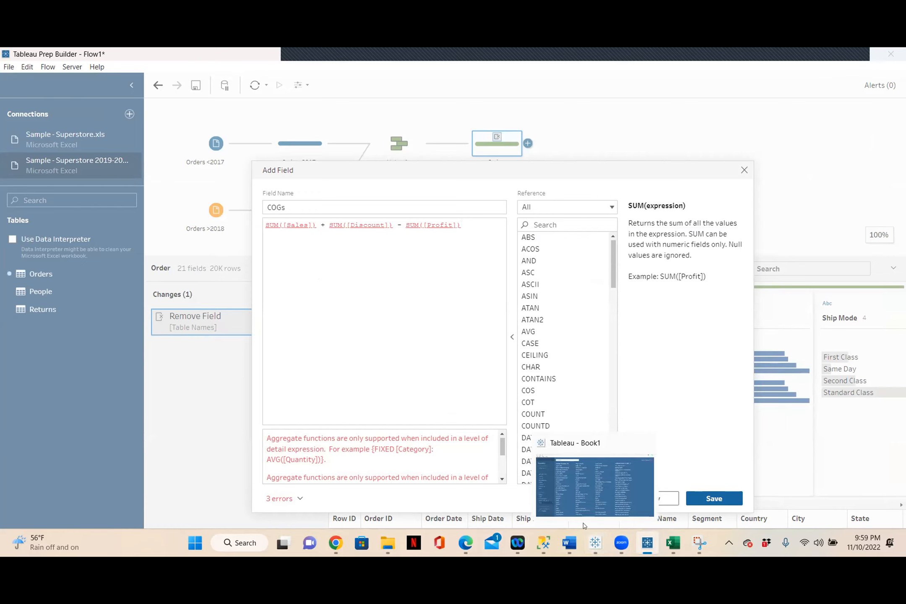
{"action": "left_click_drag", "start_coordinate": [472, 225], "coordinate": [262, 222]}
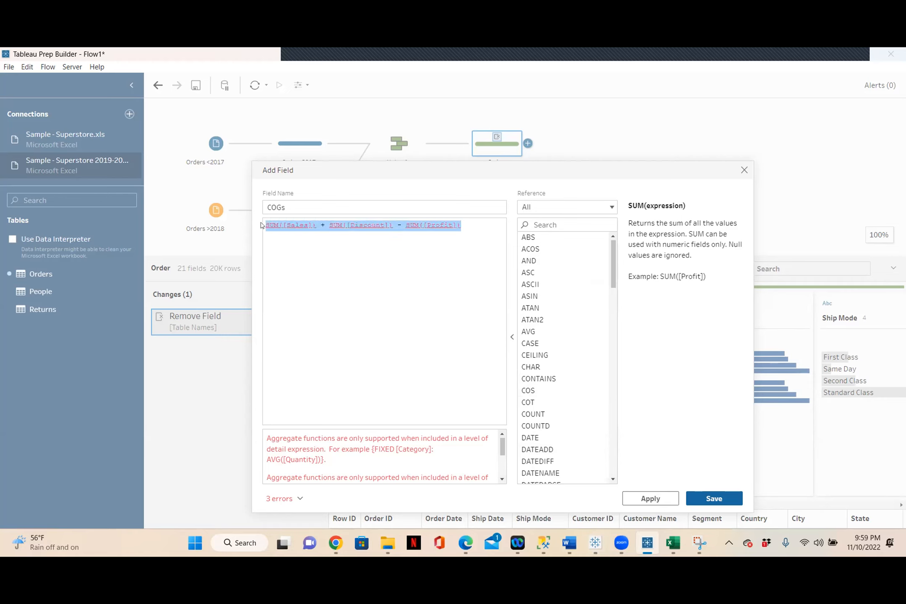
{"action": "left_click", "coordinate": [319, 249]}
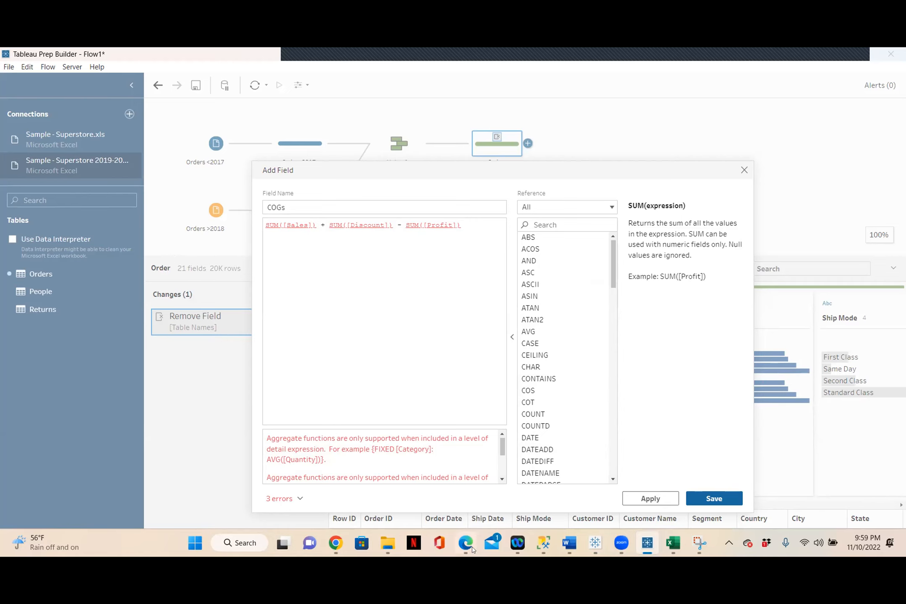
Step: Examine the Sales column in the SQL Server Management Studio query results, and return to Tableau Prep
{"action": "mouse_move", "coordinate": [468, 556]}
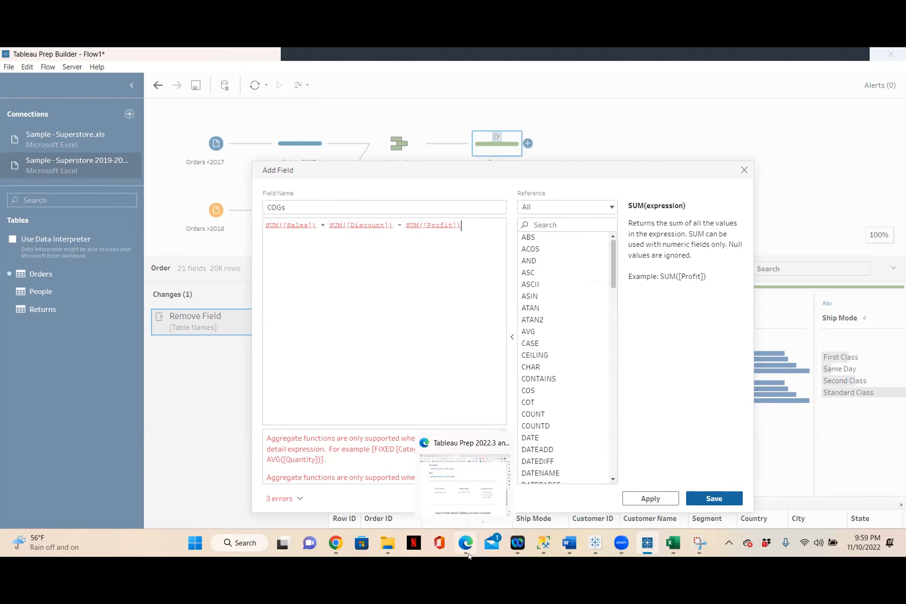
{"action": "left_click", "coordinate": [543, 544]}
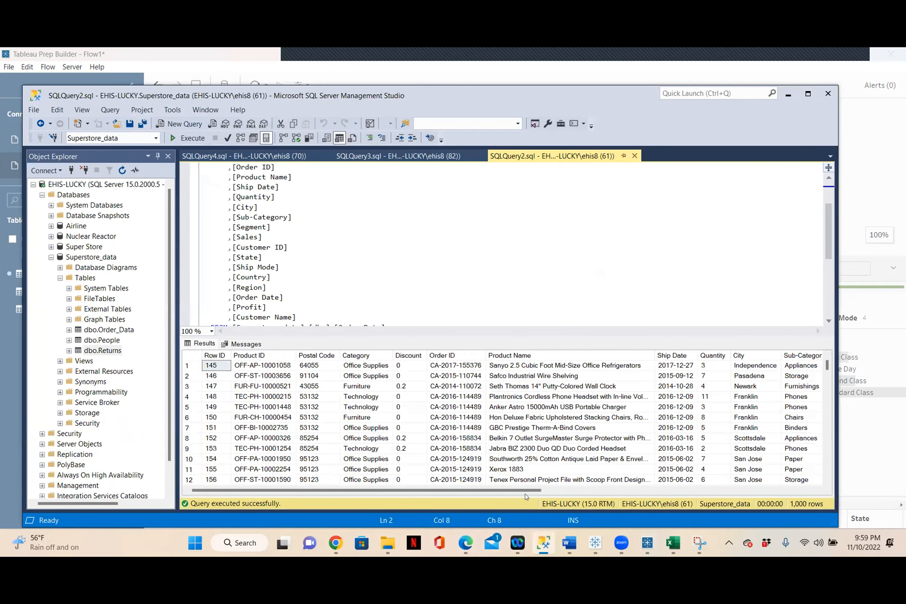
{"action": "left_click_drag", "start_coordinate": [526, 493], "coordinate": [625, 489]}
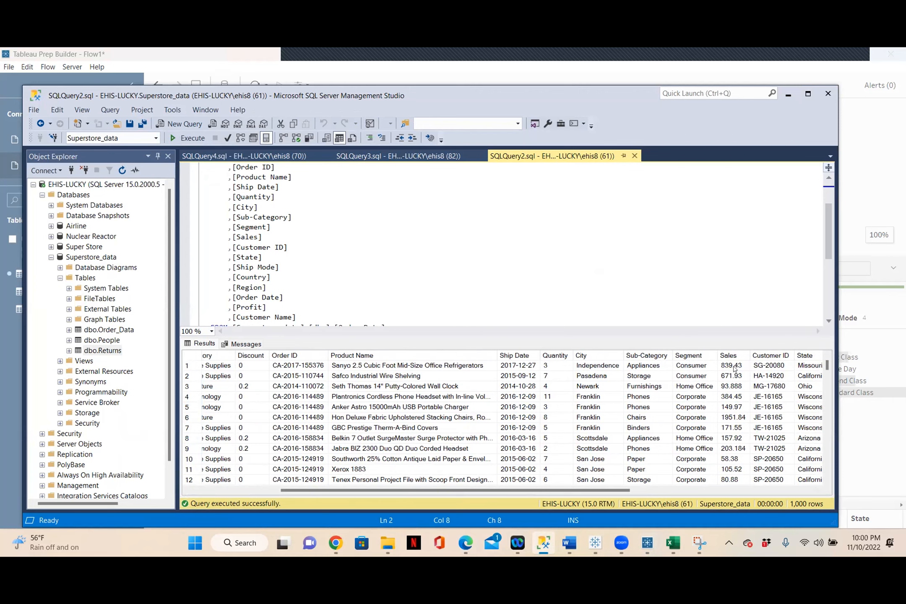
{"action": "left_click", "coordinate": [789, 94]}
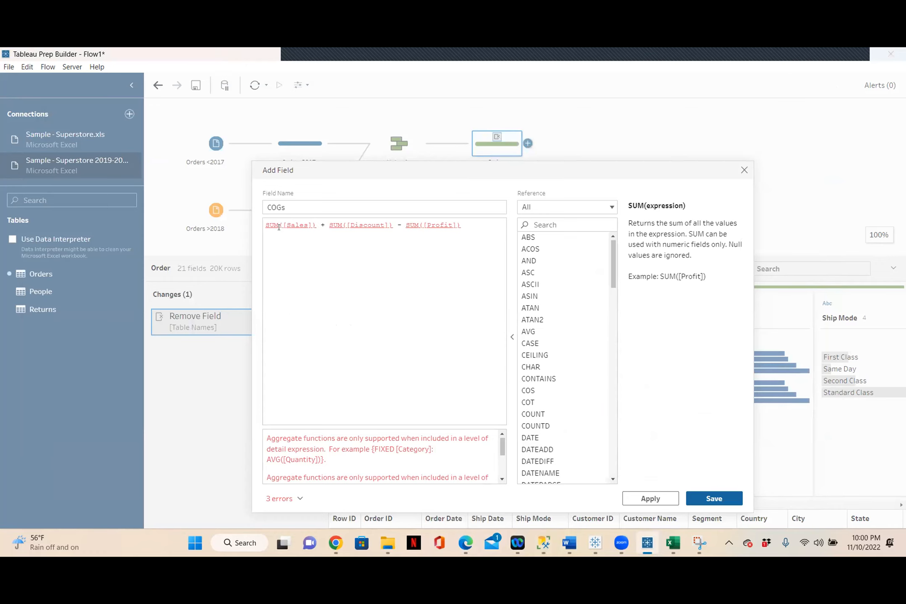
Step: Remove the SUM functions from the COGs formula, leaving [Sales] + [Discount] - [Profit]
{"action": "left_click", "coordinate": [282, 226]}
{"action": "key", "text": "BackSpace"}
{"action": "key", "text": "BackSpace"}
{"action": "key", "text": "BackSpace"}
{"action": "key", "text": "BackSpace"}
{"action": "left_click", "coordinate": [298, 226]}
{"action": "key", "text": "BackSpace"}
{"action": "left_click_drag", "start_coordinate": [323, 221], "coordinate": [306, 225]}
{"action": "key", "text": "BackSpace"}
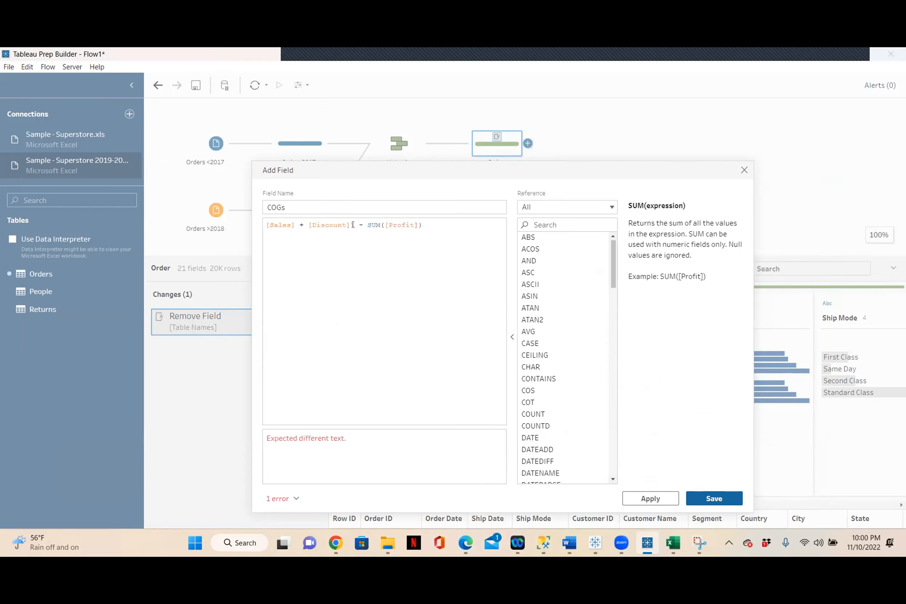
{"action": "key", "text": "BackSpace"}
{"action": "left_click_drag", "start_coordinate": [380, 225], "coordinate": [363, 224]}
{"action": "key", "text": "BackSpace"}
{"action": "left_click", "coordinate": [414, 221]}
{"action": "key", "text": "BackSpace"}
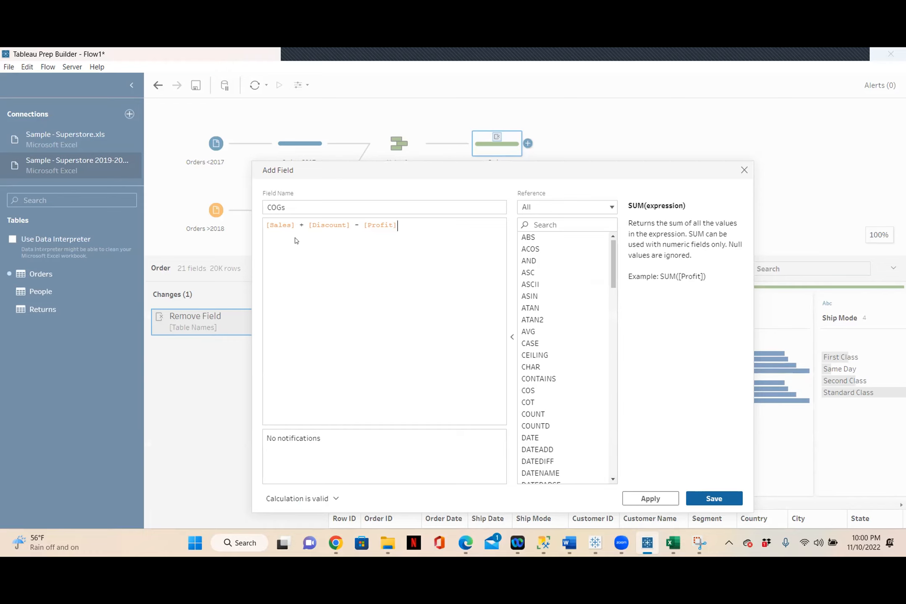
Step: Check the last rows of the order query results in SQL Server Management Studio, and return to Tableau Prep
{"action": "left_click", "coordinate": [542, 543]}
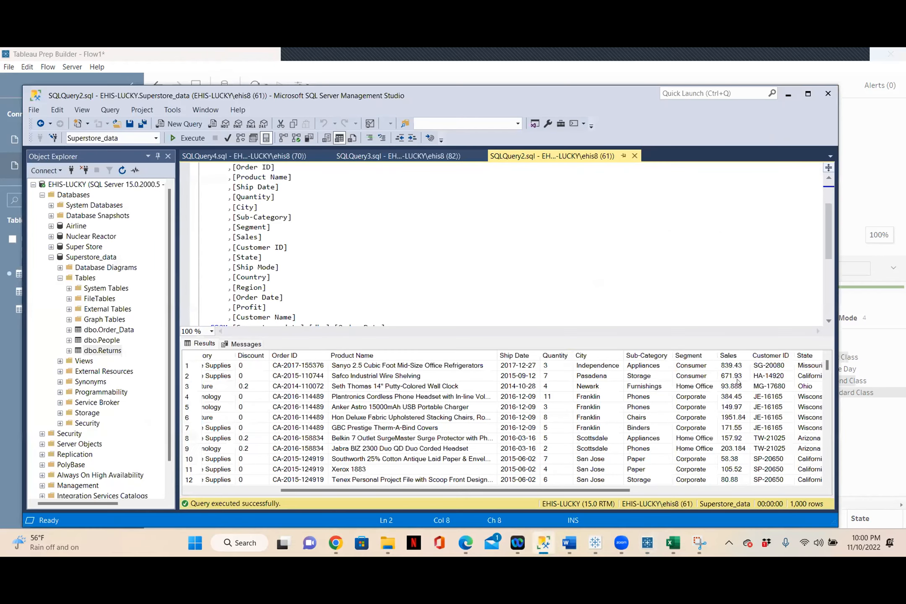
{"action": "left_click_drag", "start_coordinate": [826, 364], "coordinate": [823, 500]}
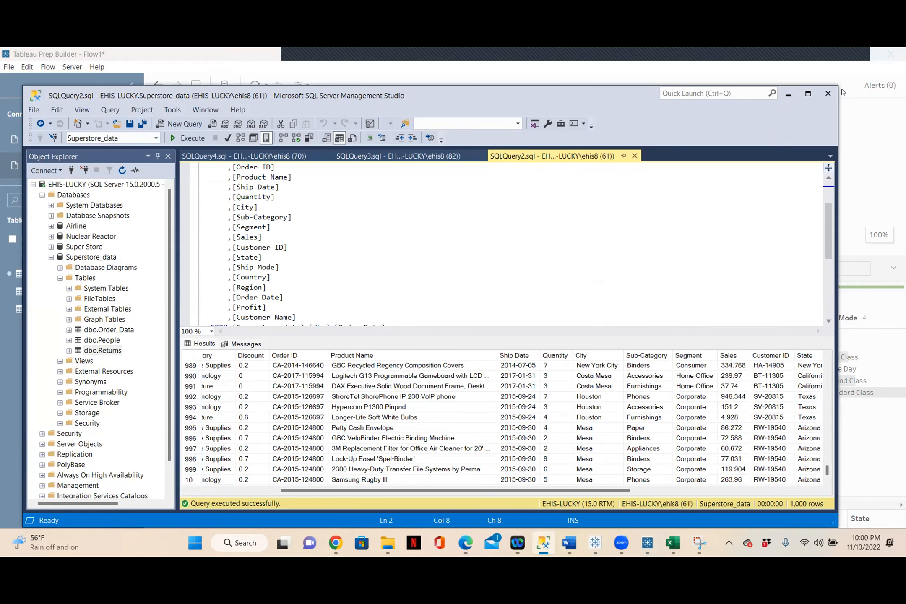
{"action": "left_click", "coordinate": [788, 94]}
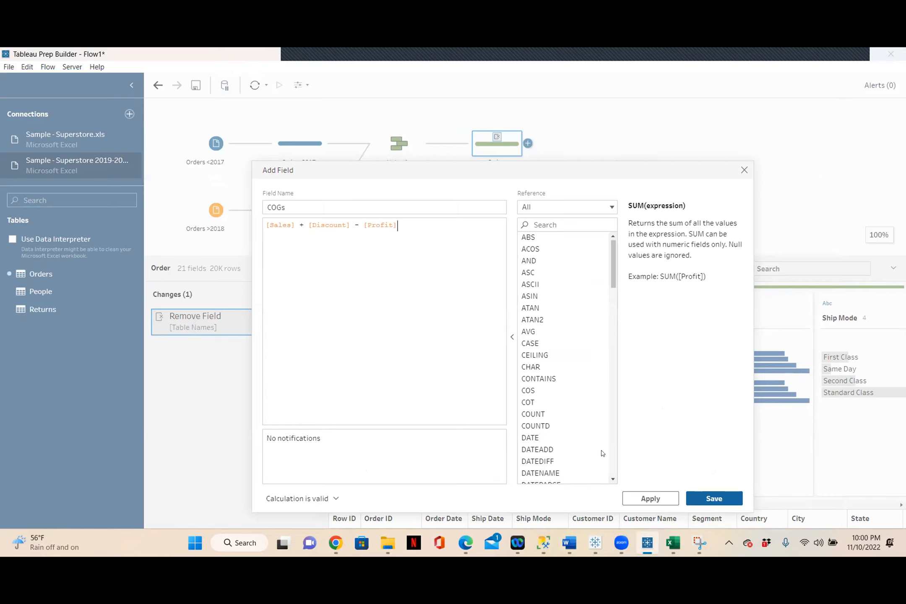
Step: Save the COGs calculated field in the Order cleaning step
{"action": "left_click", "coordinate": [712, 503]}
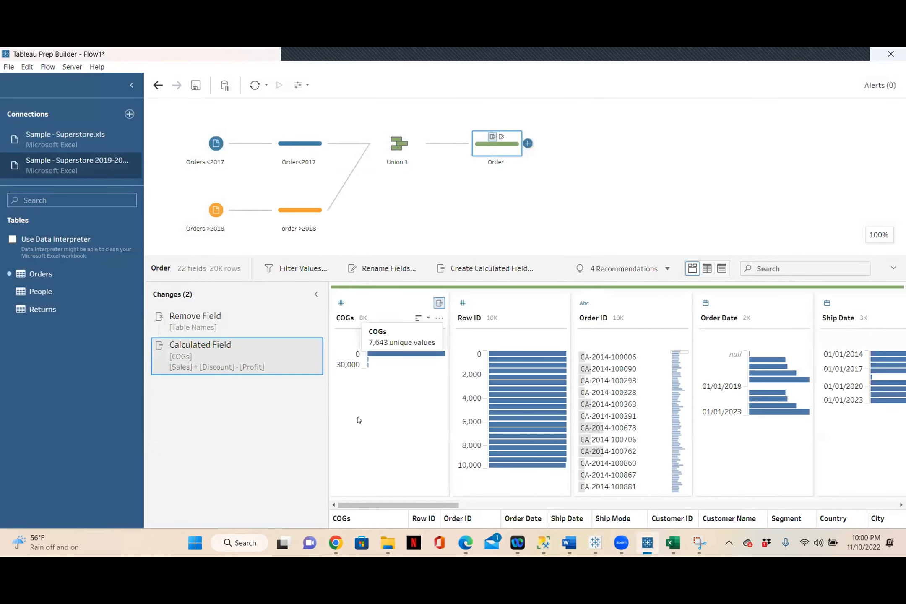
{"action": "left_click_drag", "start_coordinate": [364, 505], "coordinate": [342, 509]}
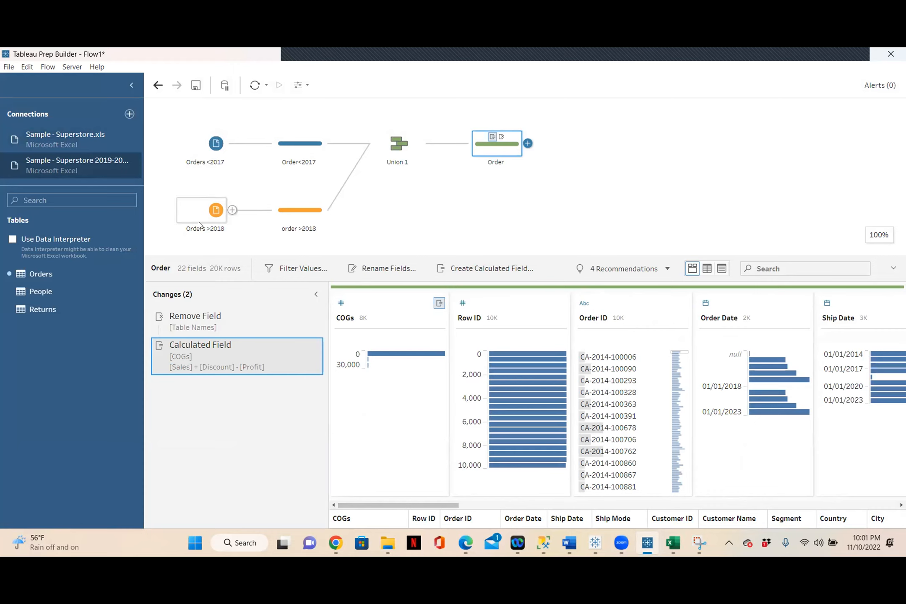
Step: Review the tables of the Sample - Superstore.xls connection and the Sample - Superstore 2019-20... connection
{"action": "left_click", "coordinate": [79, 142]}
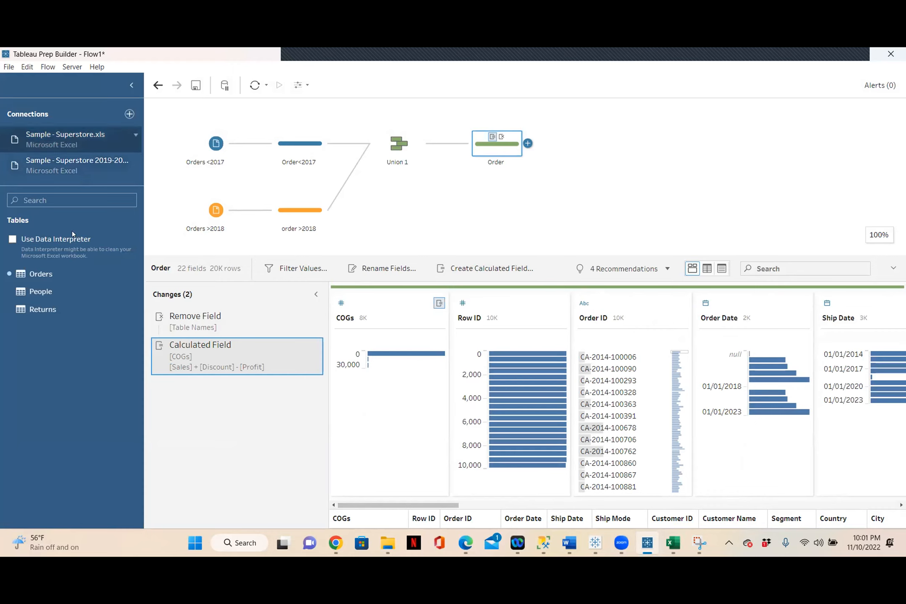
{"action": "left_click", "coordinate": [77, 161]}
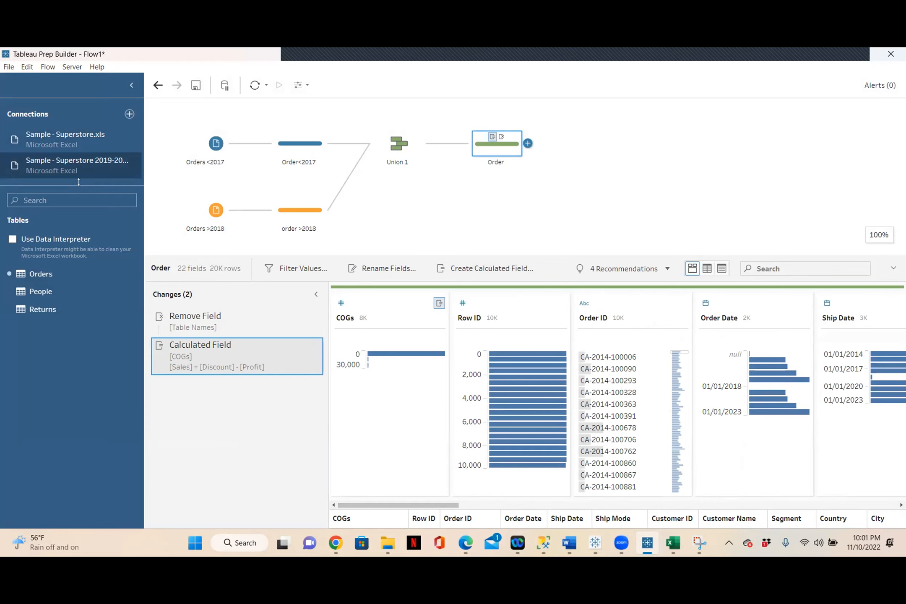
{"action": "left_click", "coordinate": [539, 548]}
{"action": "left_click", "coordinate": [539, 548]}
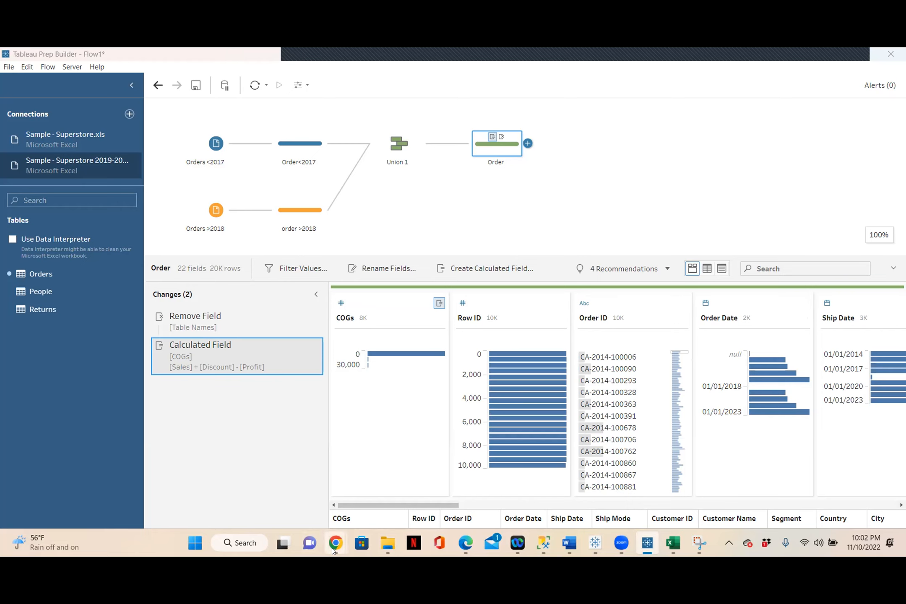
Step: Switch to YouTube in Chrome, search for "tableau prep tutorial" and browse the results
{"action": "mouse_move", "coordinate": [334, 550]}
{"action": "left_click", "coordinate": [313, 515]}
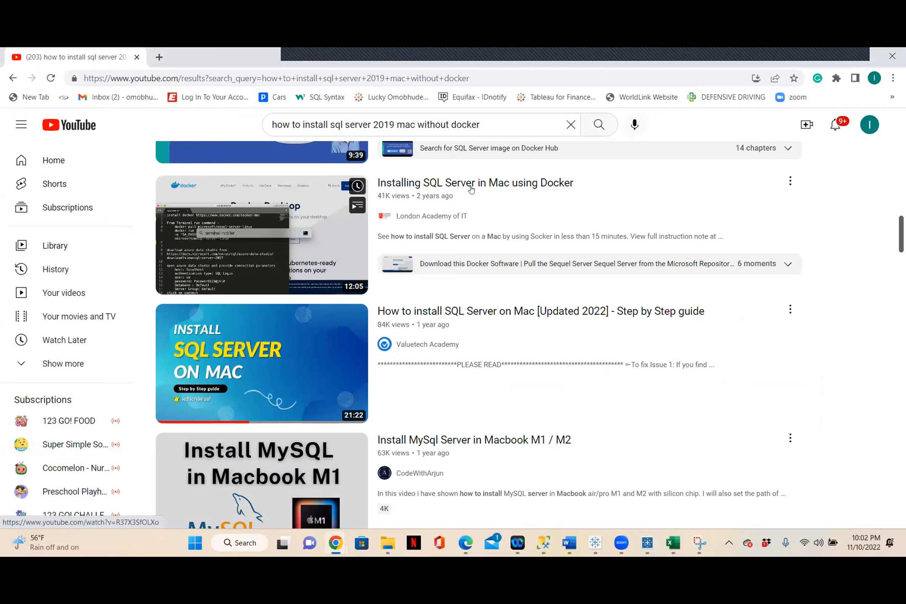
{"action": "scroll", "coordinate": [465, 198], "scroll_direction": "up", "scroll_amount": 15}
{"action": "left_click", "coordinate": [511, 126]}
{"action": "left_click_drag", "start_coordinate": [511, 125], "coordinate": [200, 112]}
{"action": "type", "text": "tableau pre"}
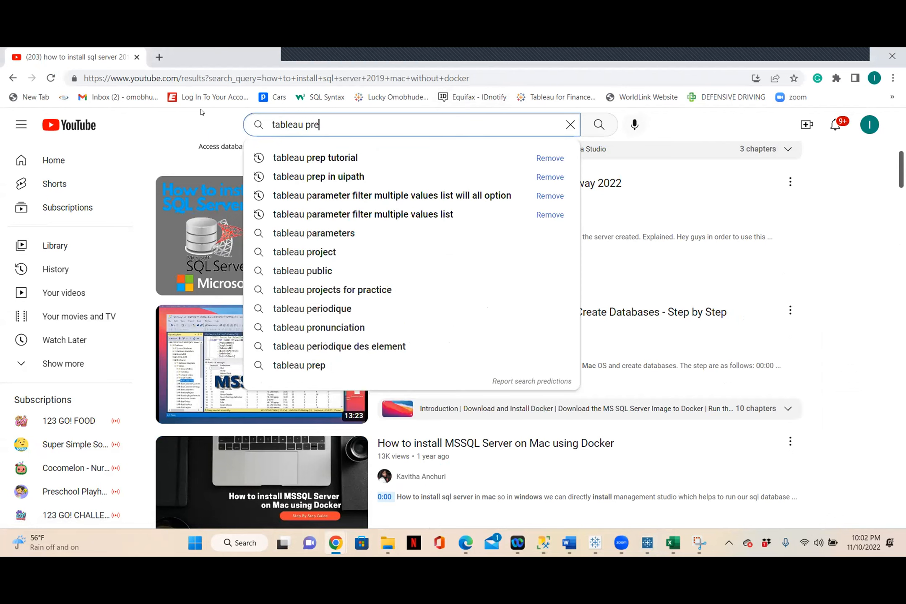
{"action": "type", "text": "p"}
{"action": "left_click", "coordinate": [329, 158]}
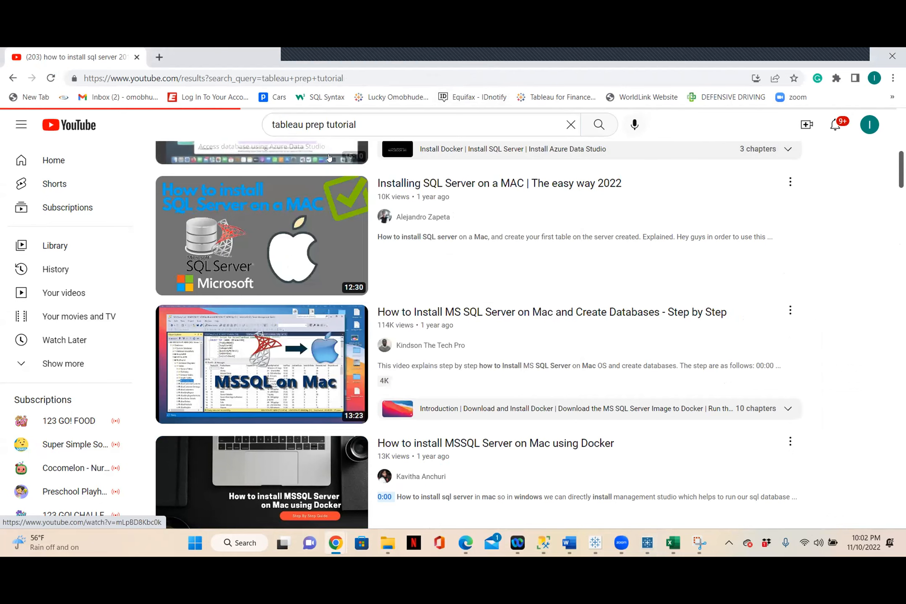
{"action": "scroll", "coordinate": [510, 295], "scroll_direction": "down", "scroll_amount": 5}
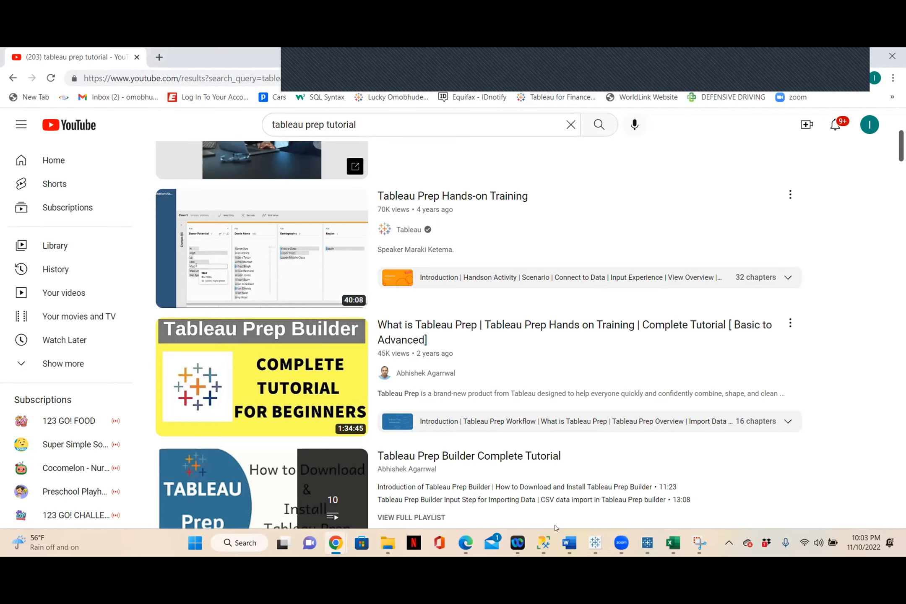
Step: Switch to SQL Server Management Studio, select the dbo.Order_Data table beside the order query results, and return to Tableau Prep
{"action": "left_click", "coordinate": [647, 543]}
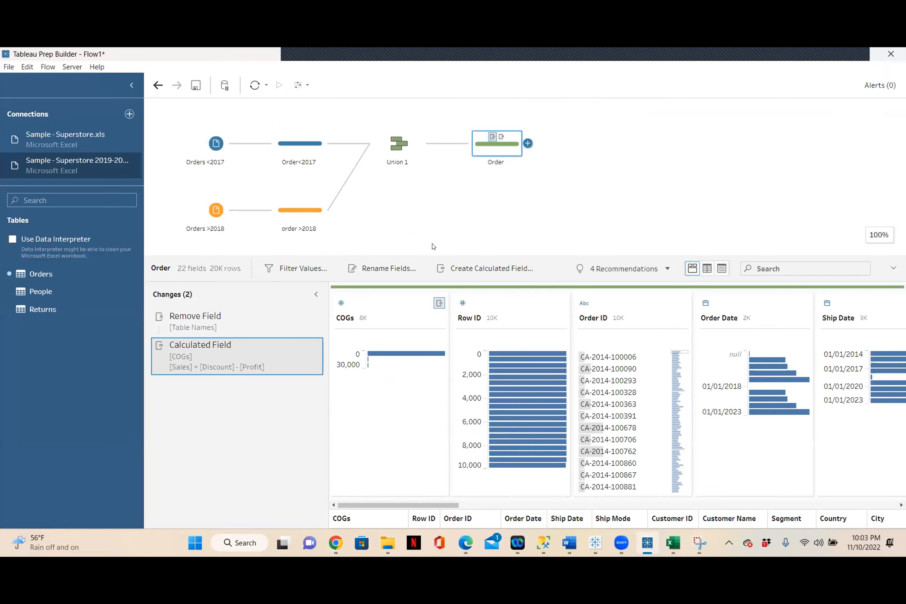
{"action": "left_click", "coordinate": [543, 543]}
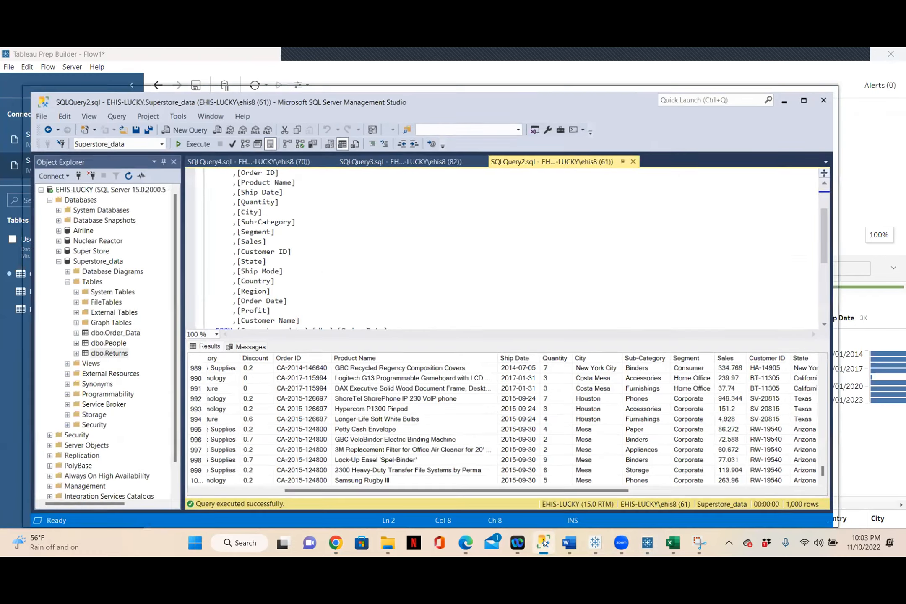
{"action": "left_click", "coordinate": [99, 330]}
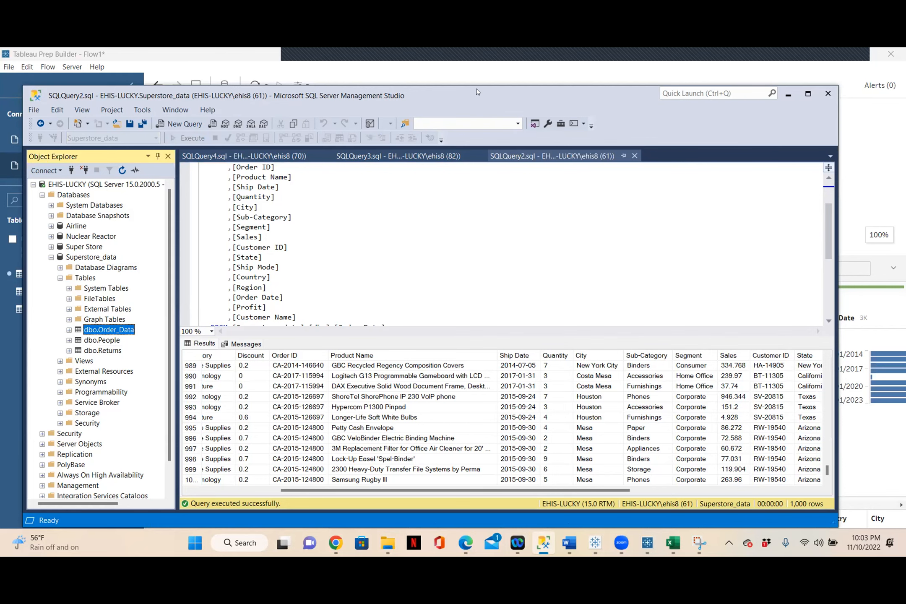
{"action": "left_click_drag", "start_coordinate": [374, 91], "coordinate": [377, 185]}
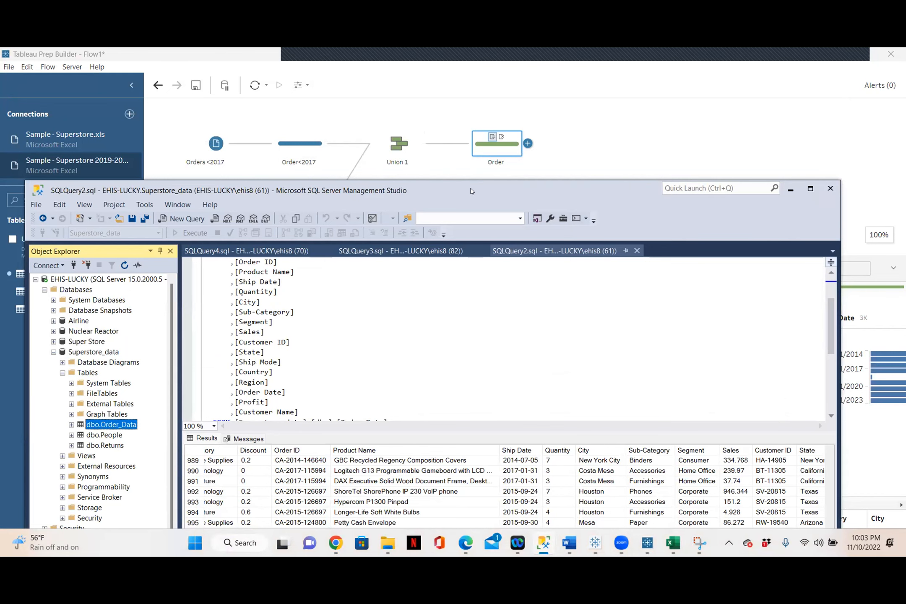
{"action": "left_click_drag", "start_coordinate": [472, 191], "coordinate": [478, 83]}
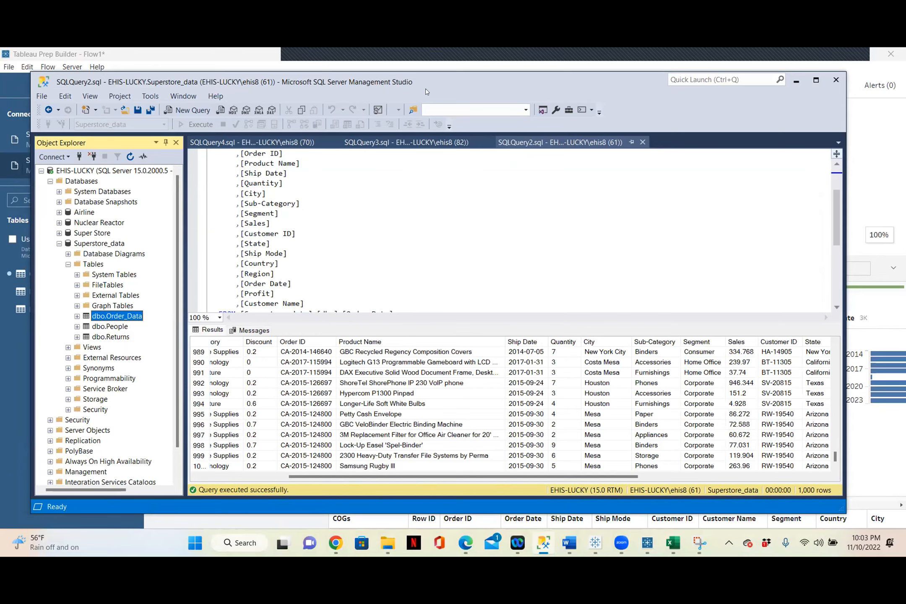
{"action": "left_click_drag", "start_coordinate": [426, 92], "coordinate": [409, 117]}
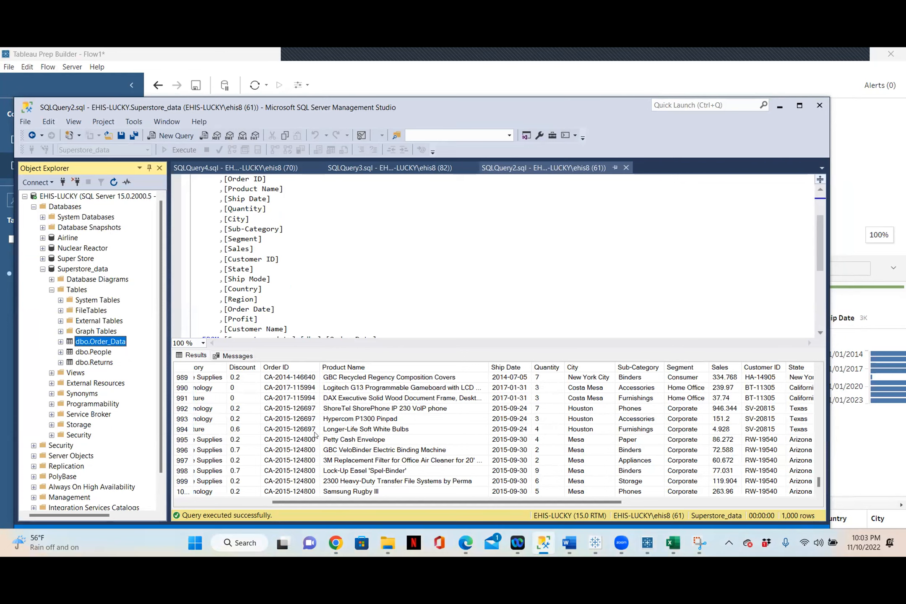
{"action": "left_click", "coordinate": [779, 108]}
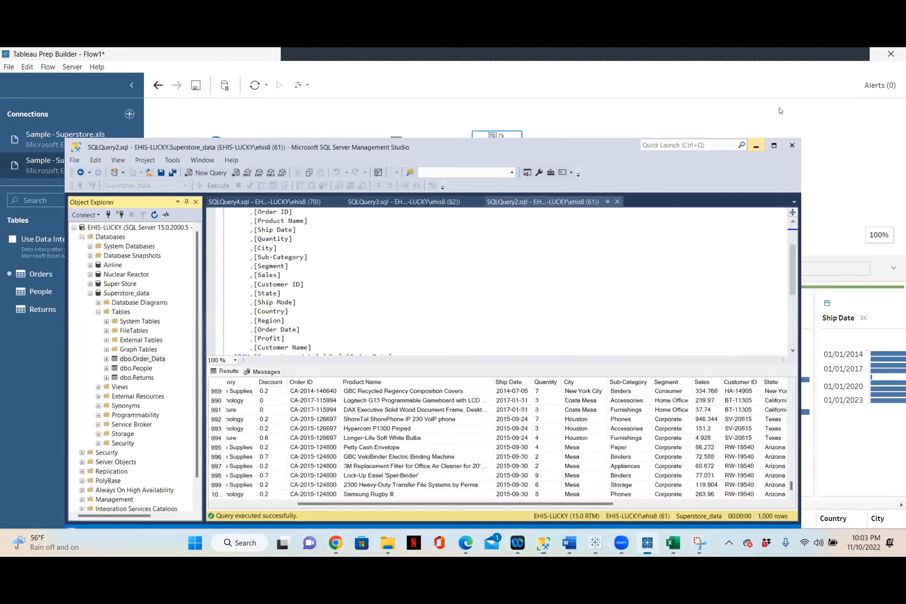